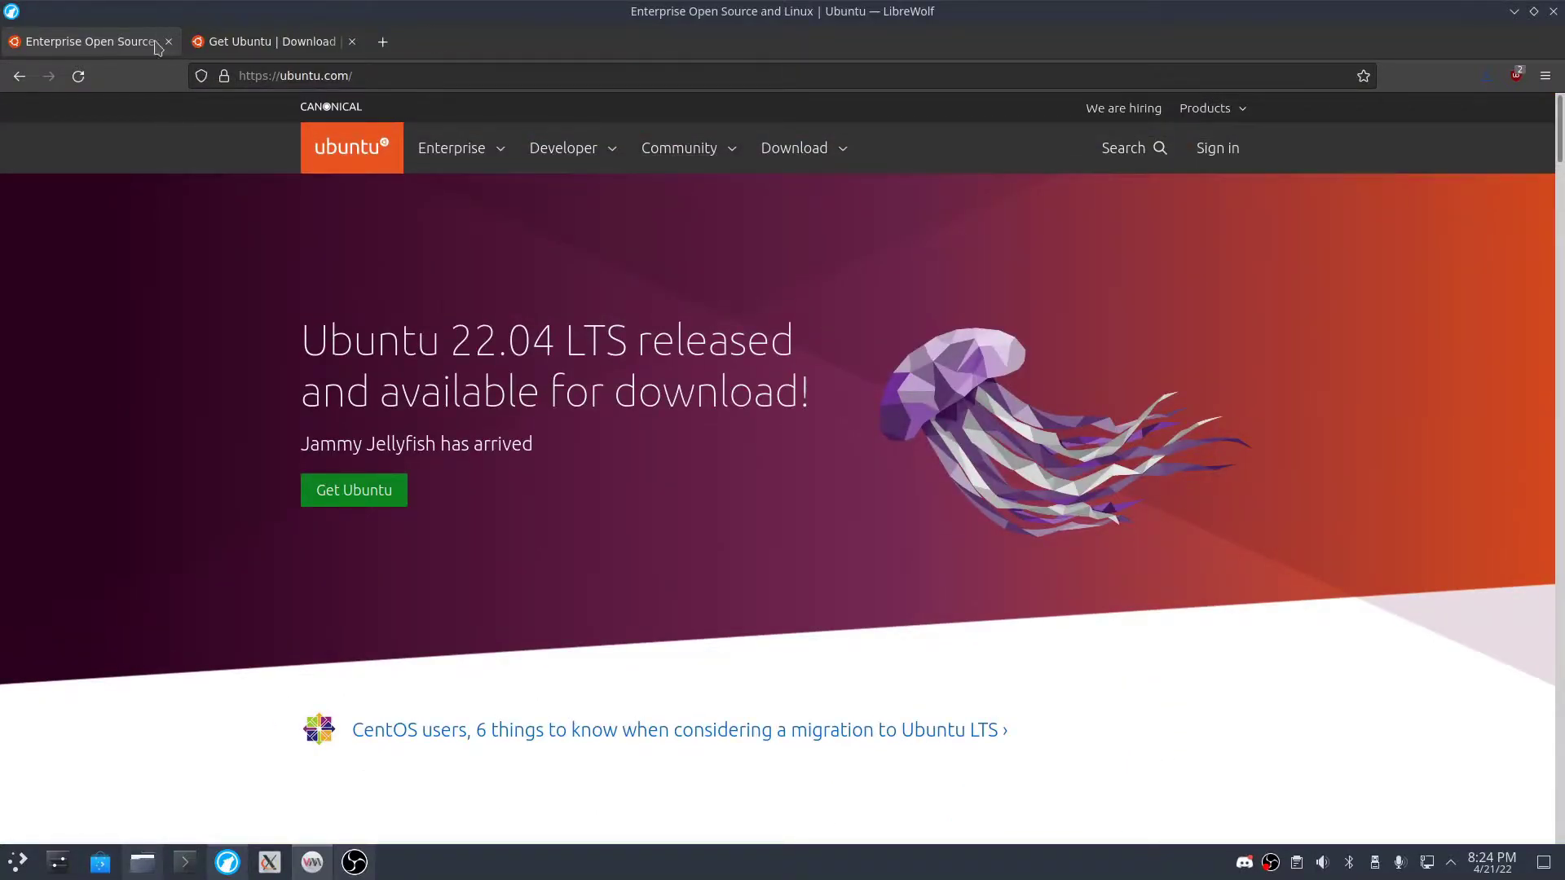
- Switch LibreWolf between the Ubuntu download tab and the ubuntu.com home page
left_click(10, 854)
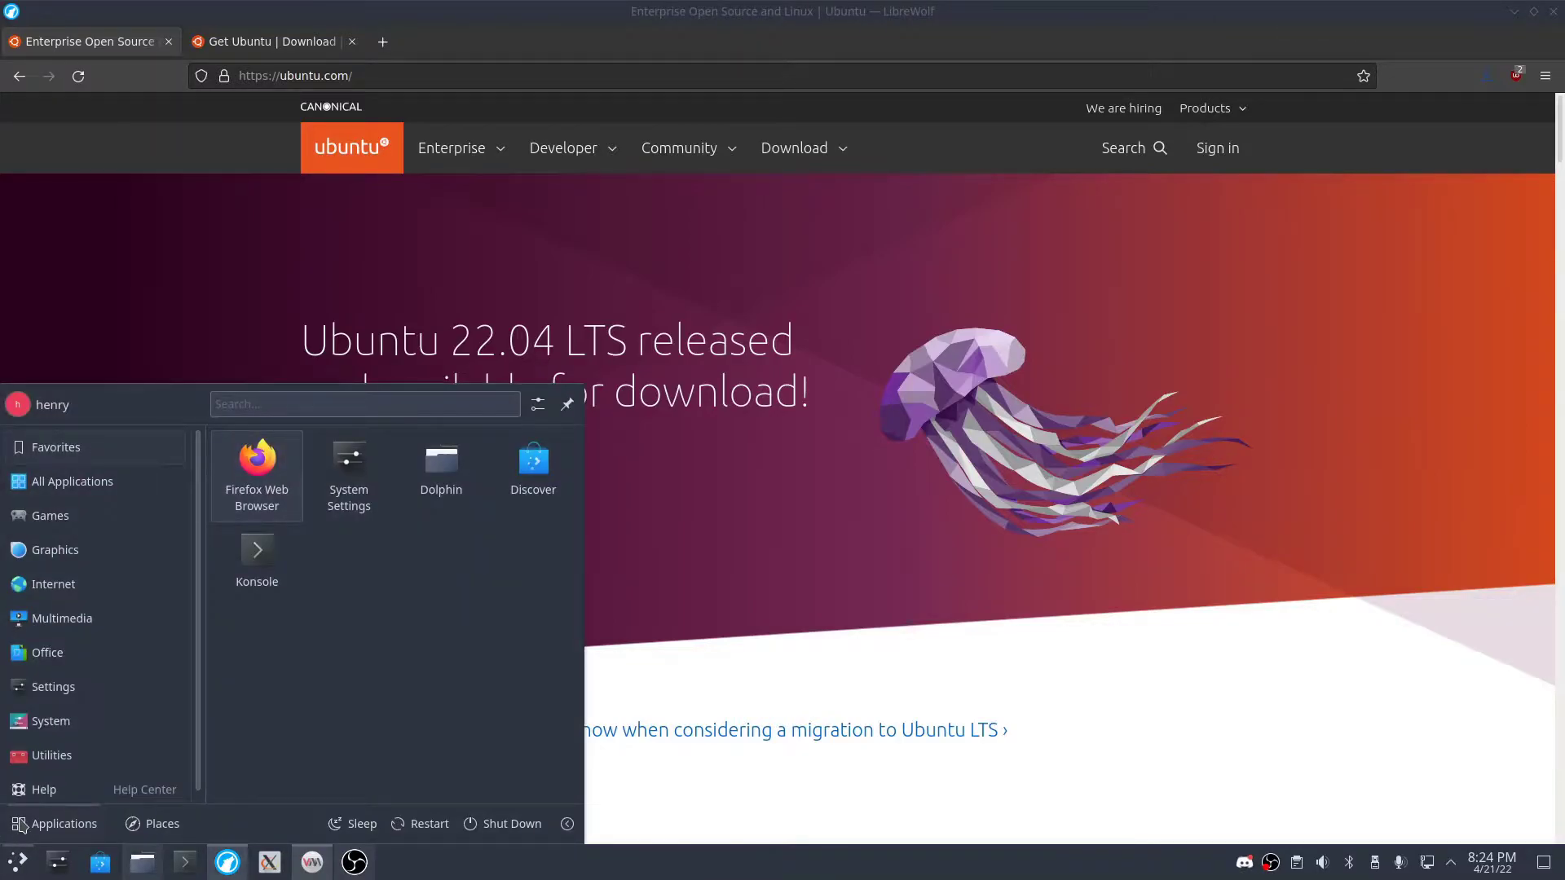
left_click(860, 482)
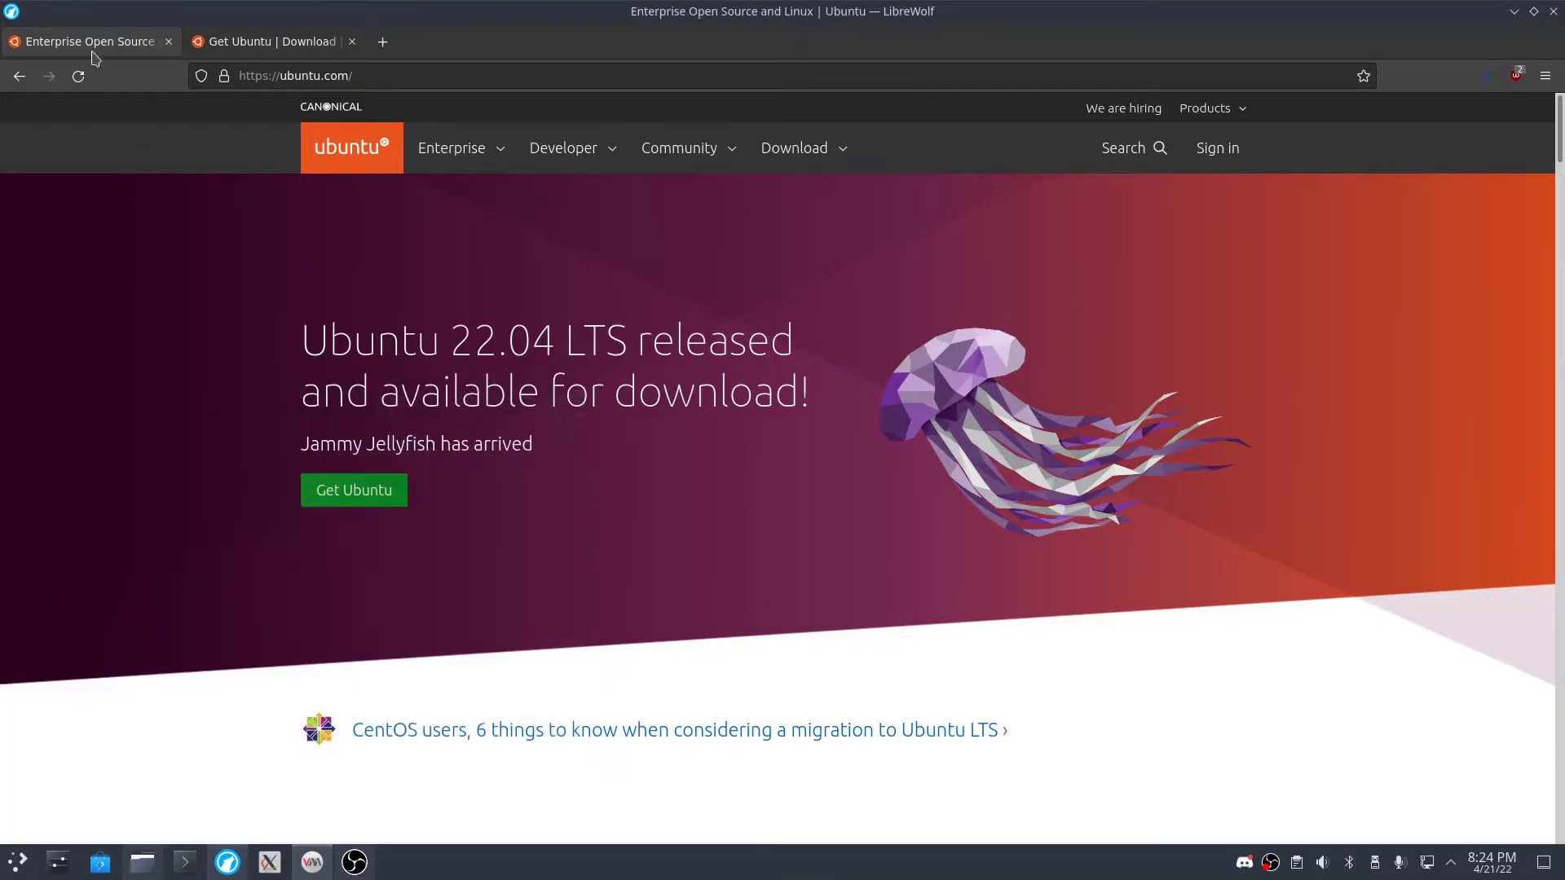
left_click(281, 49)
left_click(84, 41)
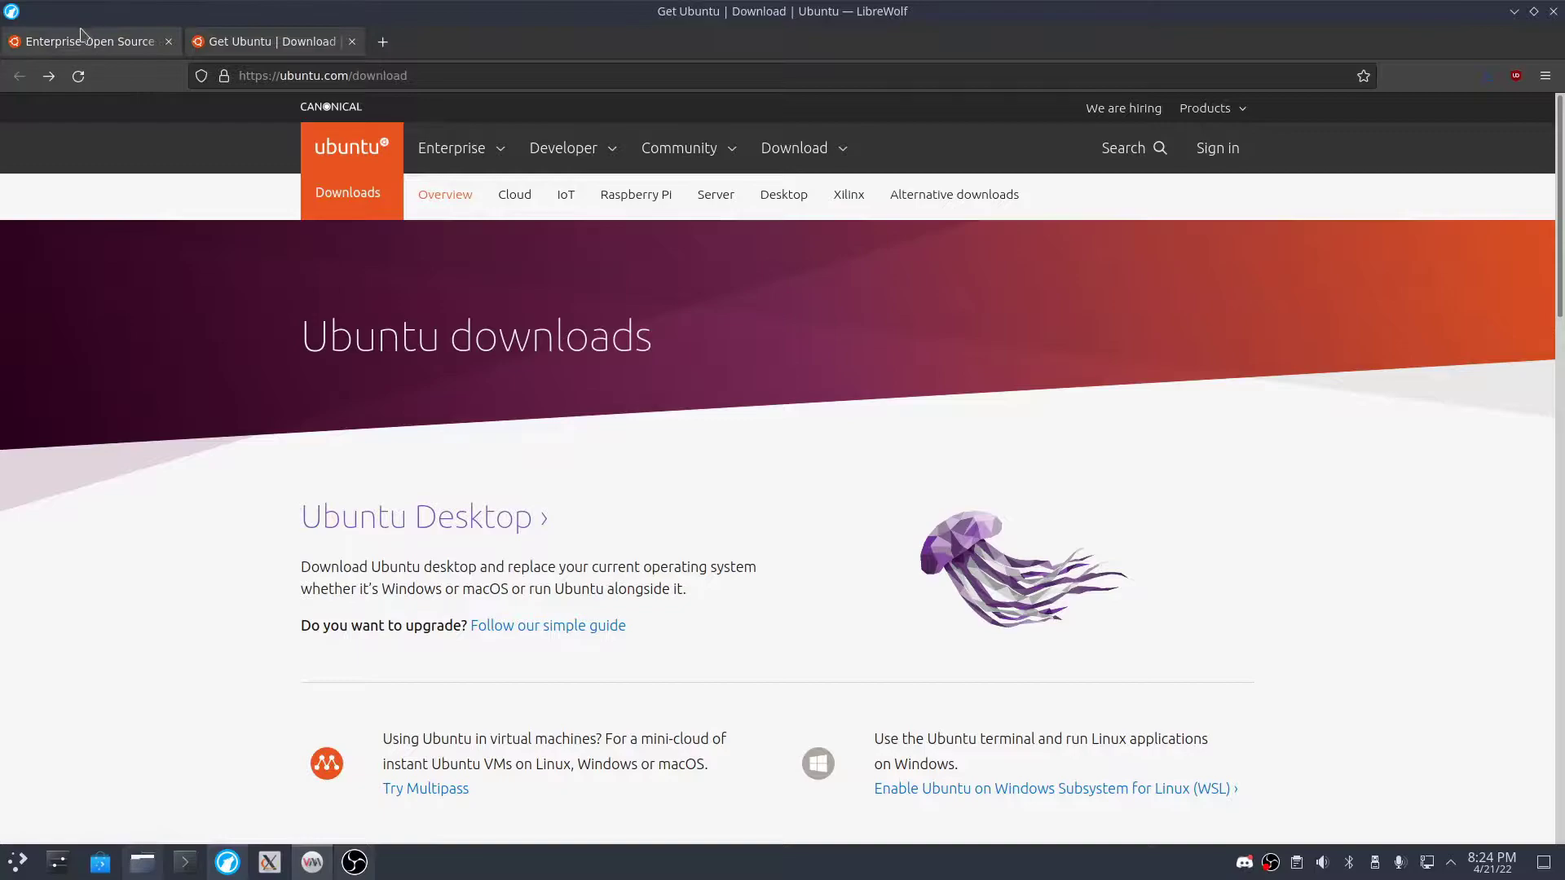
scroll(519, 680, "down", 3)
scroll(384, 646, "up", 3)
scroll(405, 627, "down", 3)
scroll(405, 626, "down", 10)
scroll(513, 650, "up", 12)
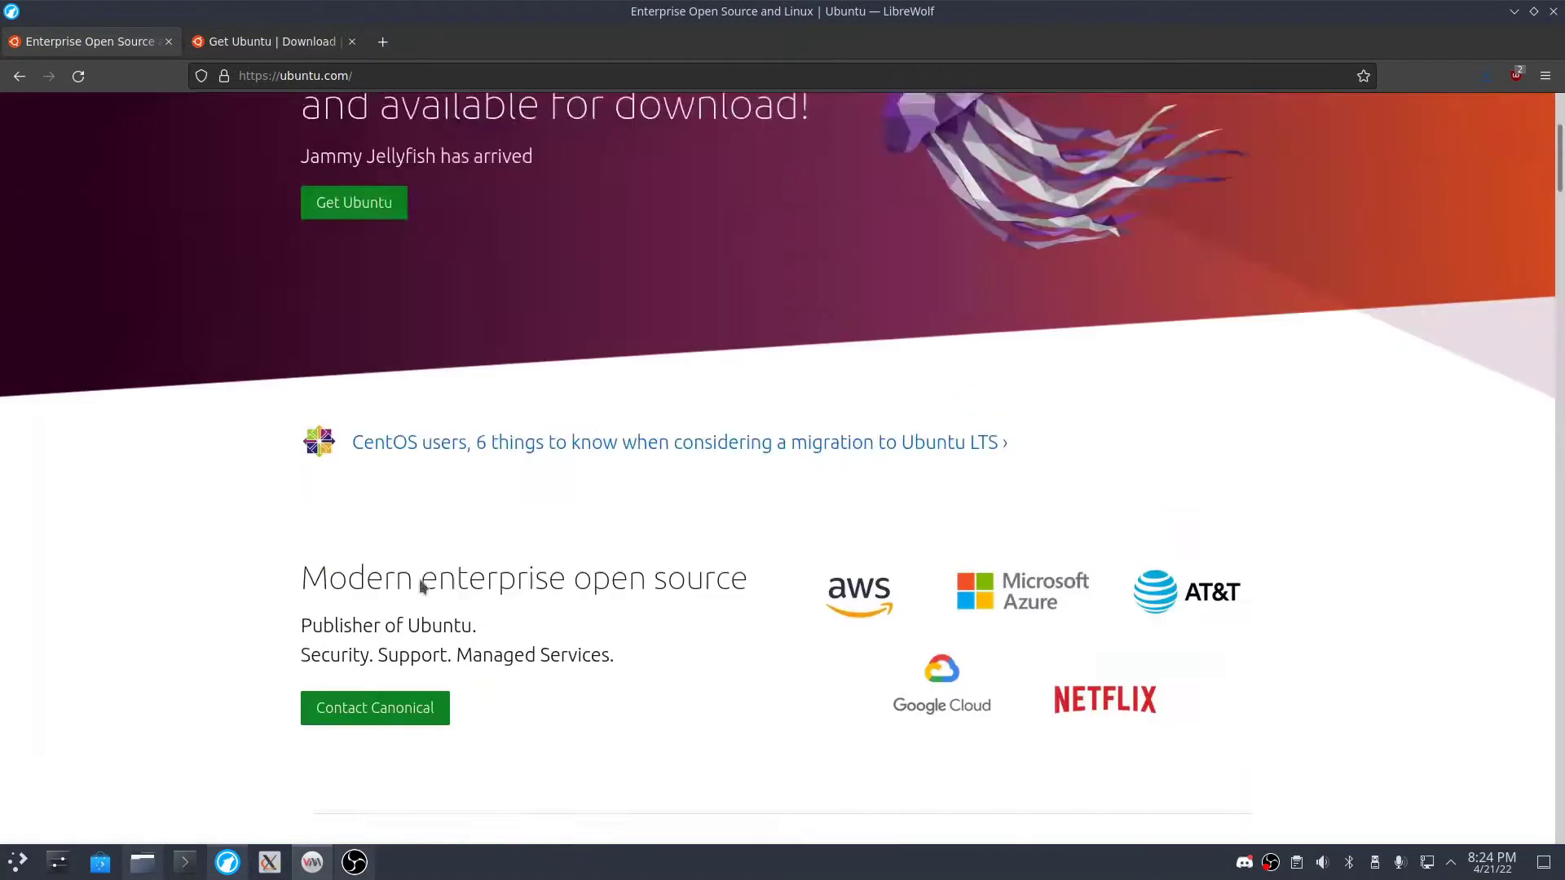
- Open the Ubuntu Desktop download page, scroll to Ubuntu 22.04 LTS, and minimise LibreWolf
left_click(356, 488)
scroll(454, 436, "down", 5)
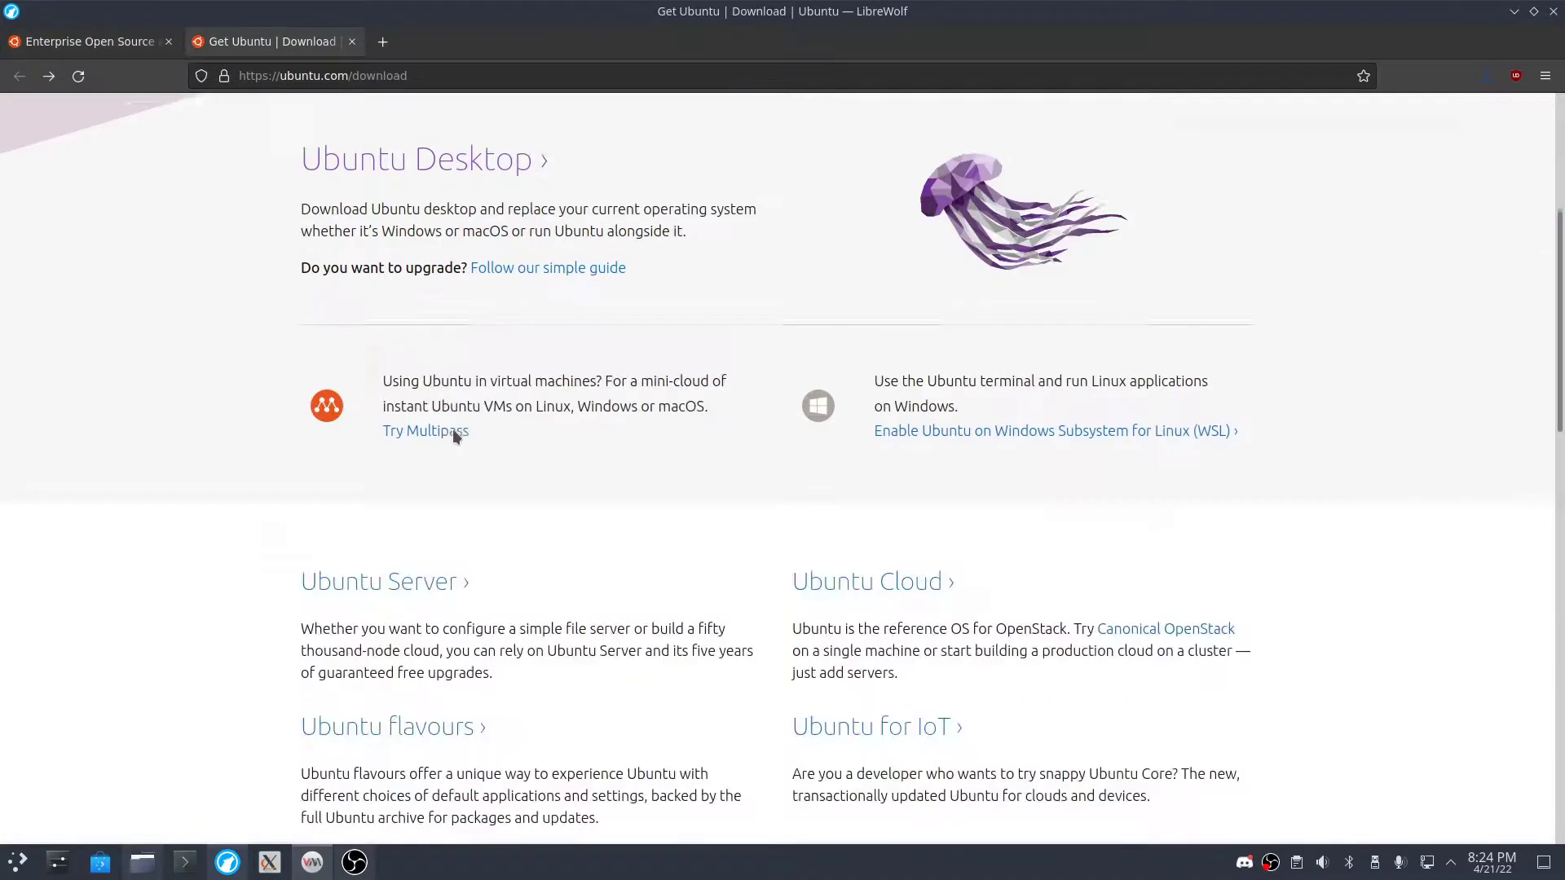
left_click(449, 149)
scroll(561, 491, "down", 5)
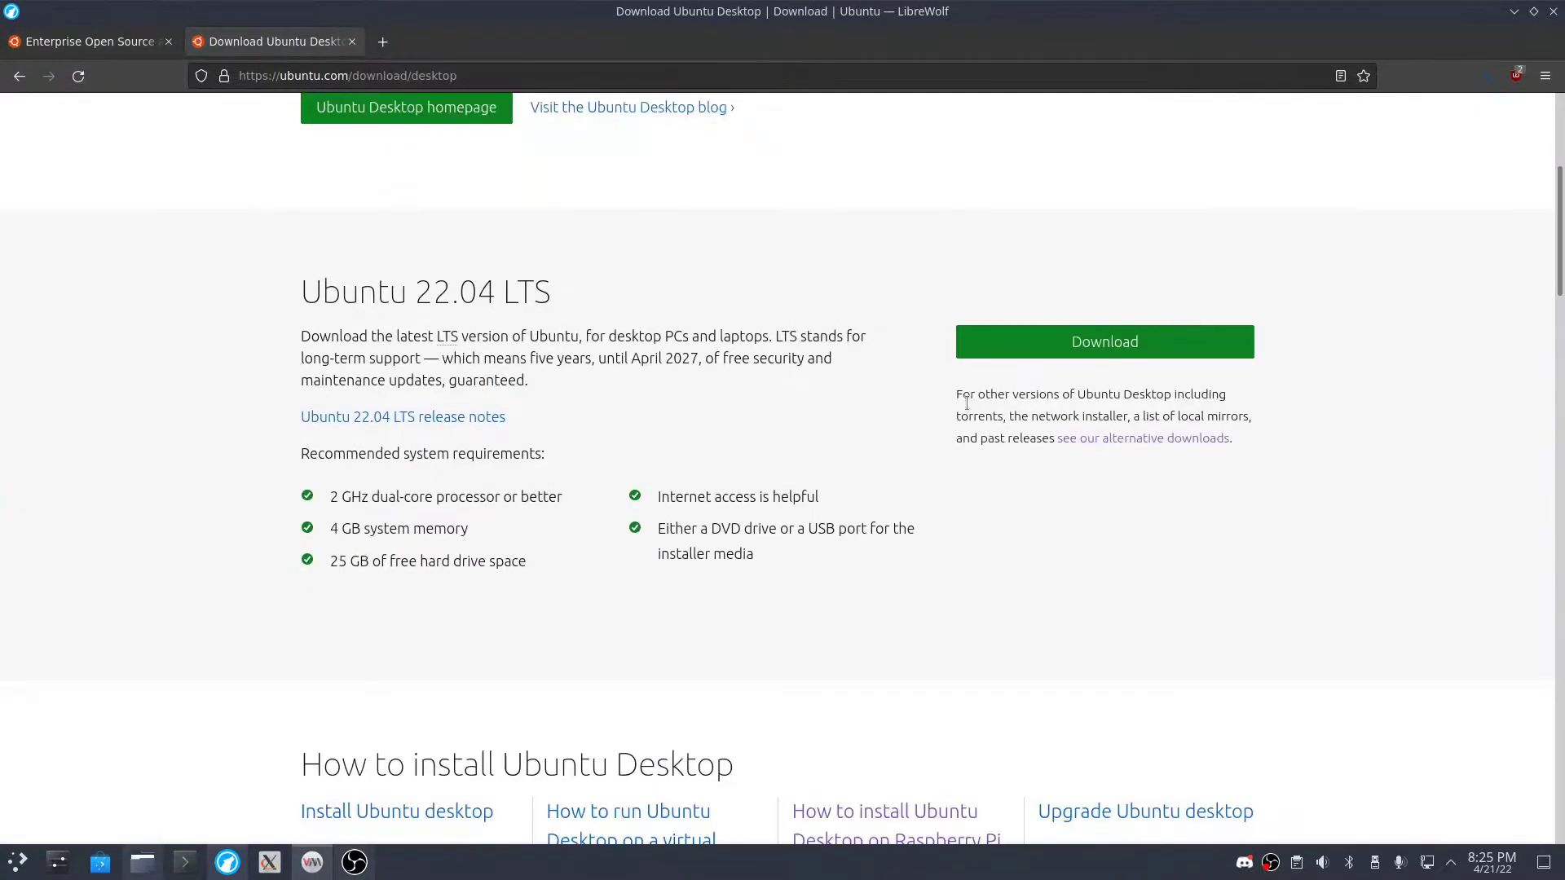
scroll(1020, 514, "up", 4)
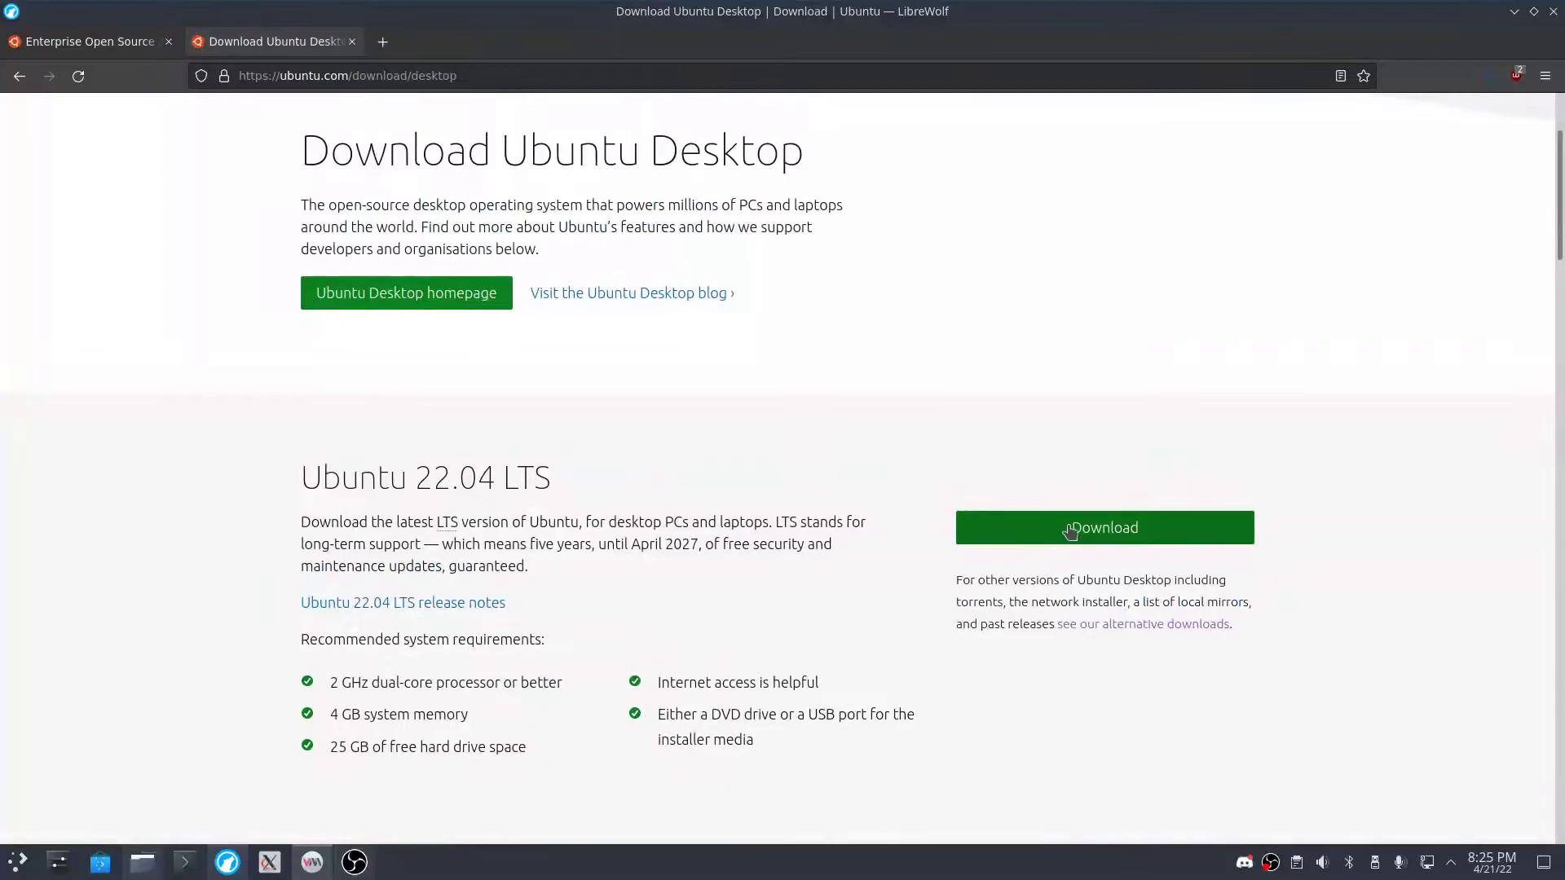
scroll(1121, 530, "up", 2)
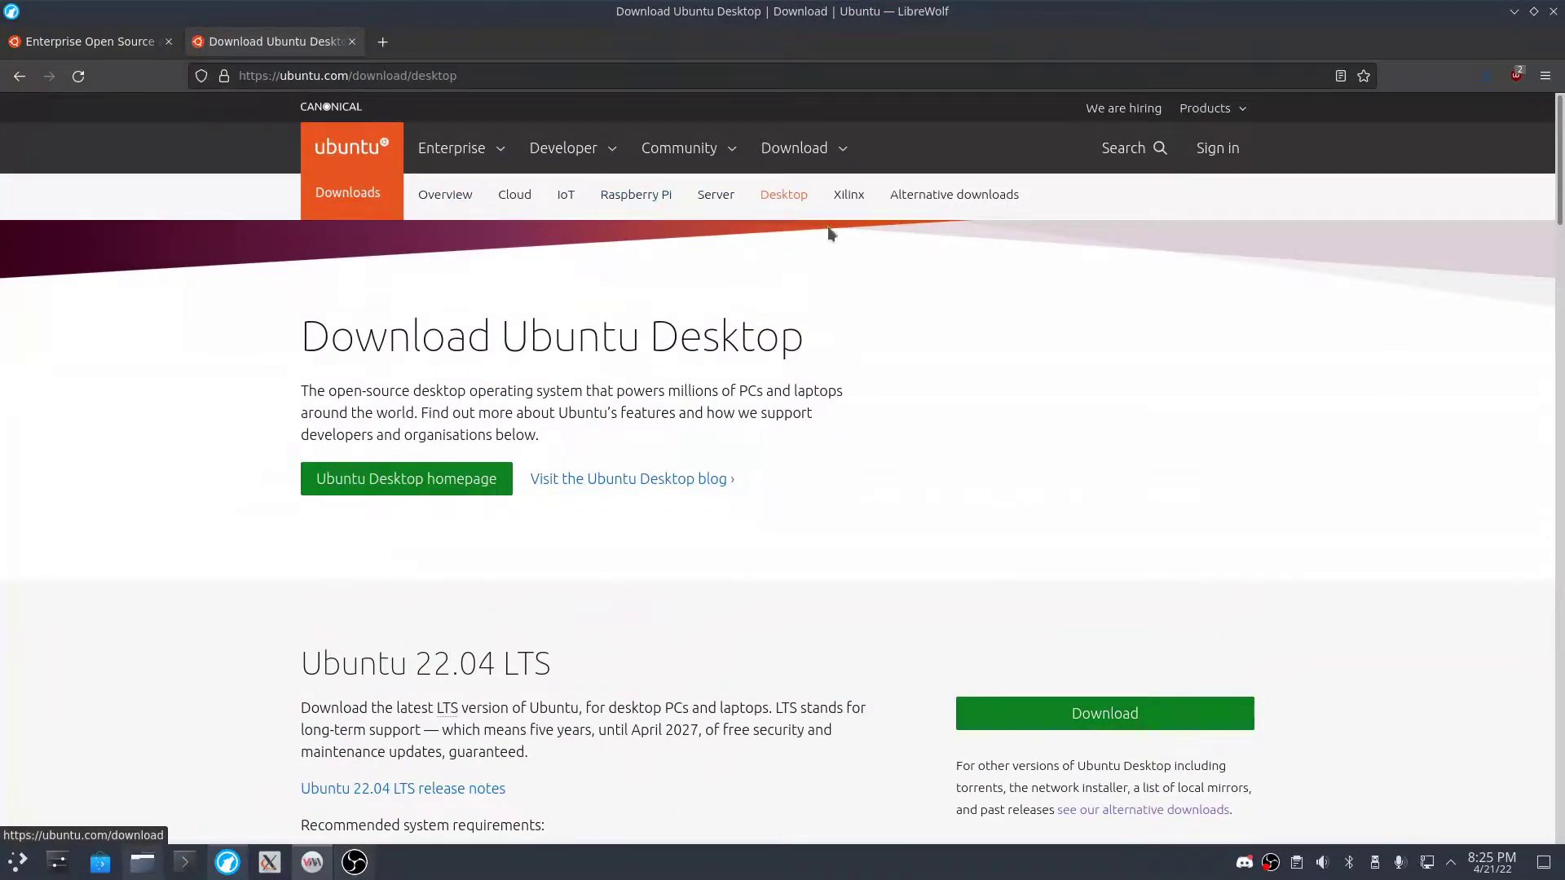
scroll(994, 391, "down", 3)
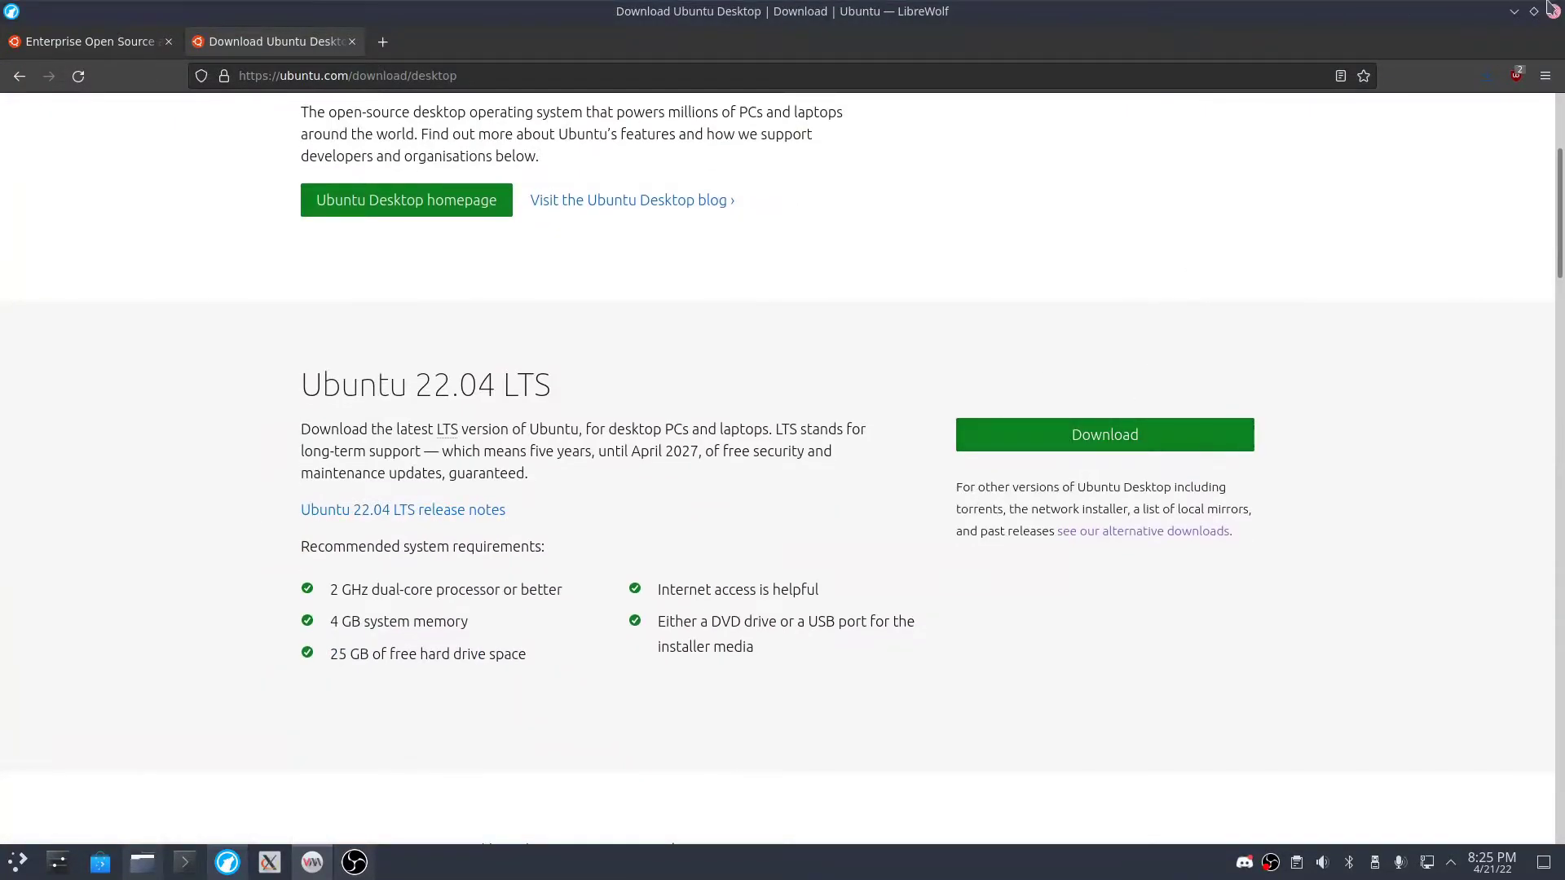
left_click(1514, 12)
- Choose local install media and pick ubuntu-22.04-desktop-amd64.iso from Downloads
left_click_drag(788, 352, 778, 217)
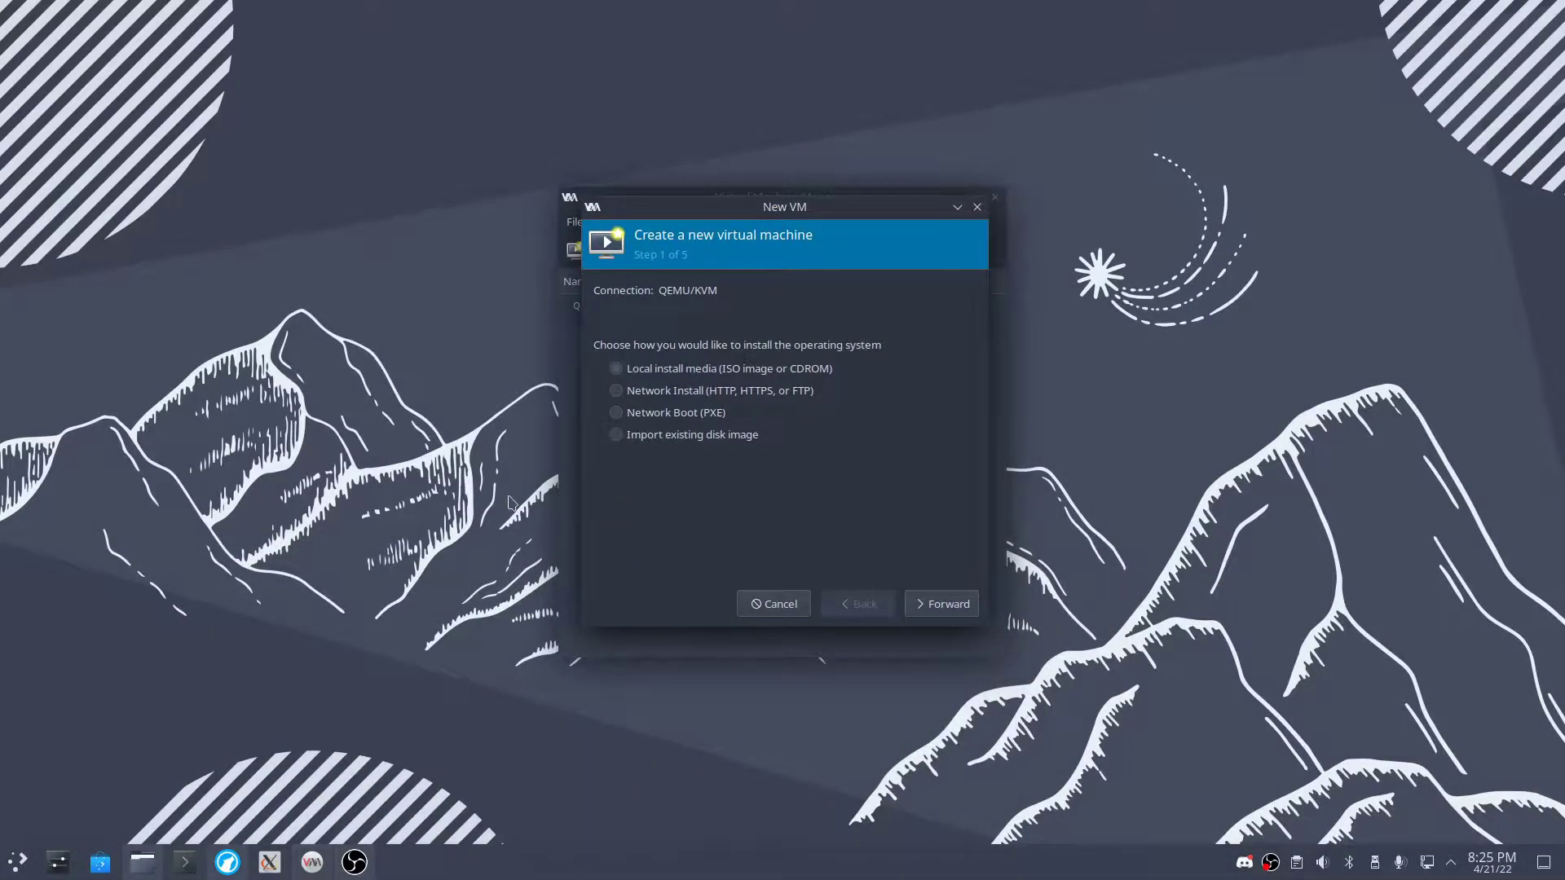
left_click(946, 607)
left_click(947, 325)
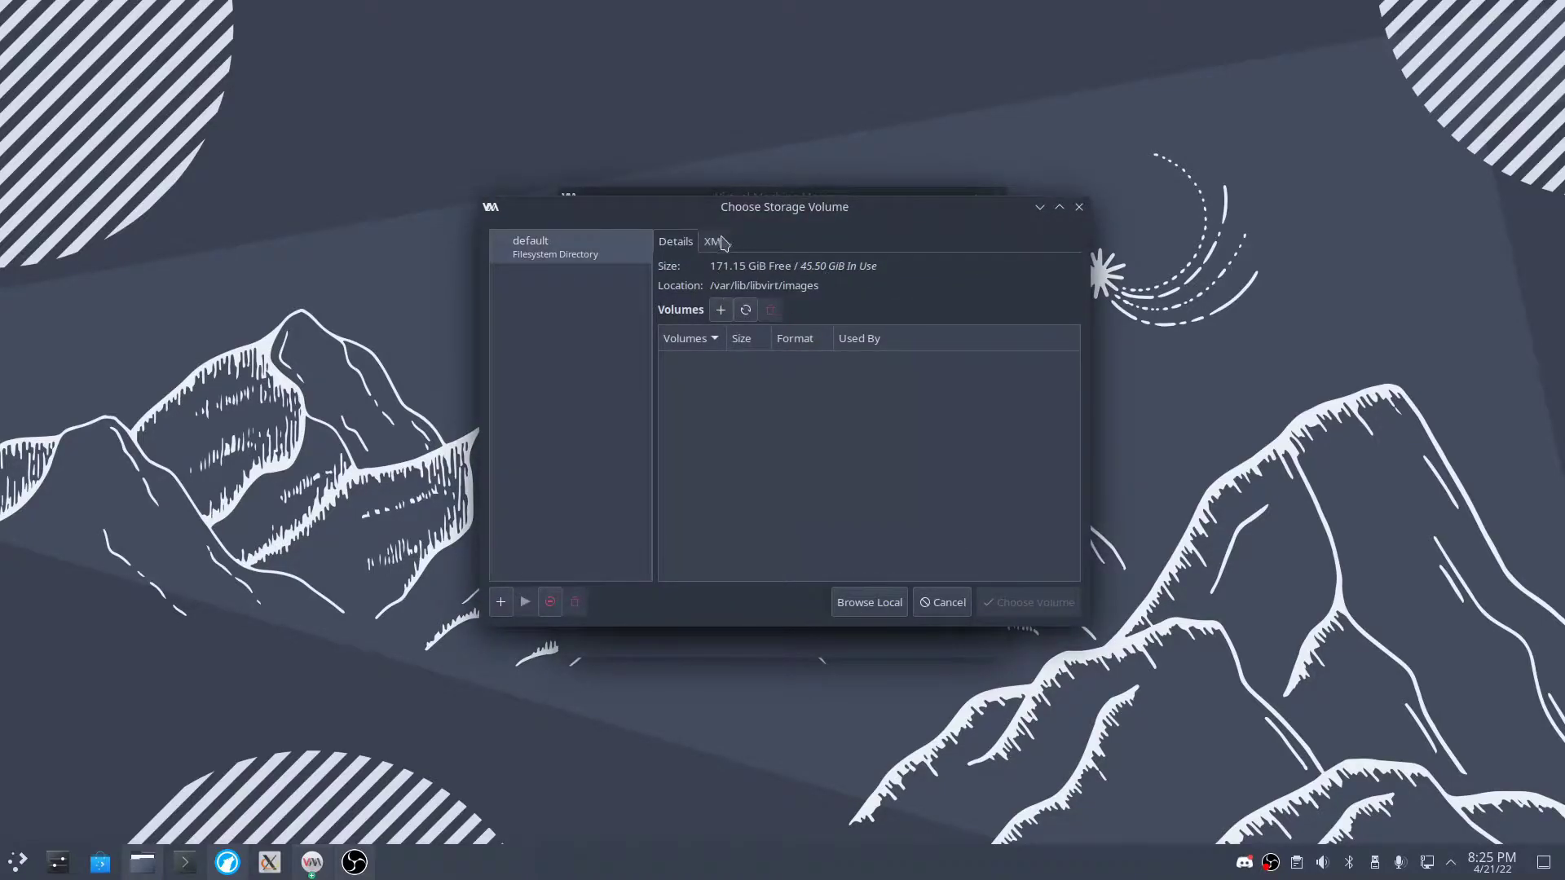
left_click(502, 602)
left_click(848, 566)
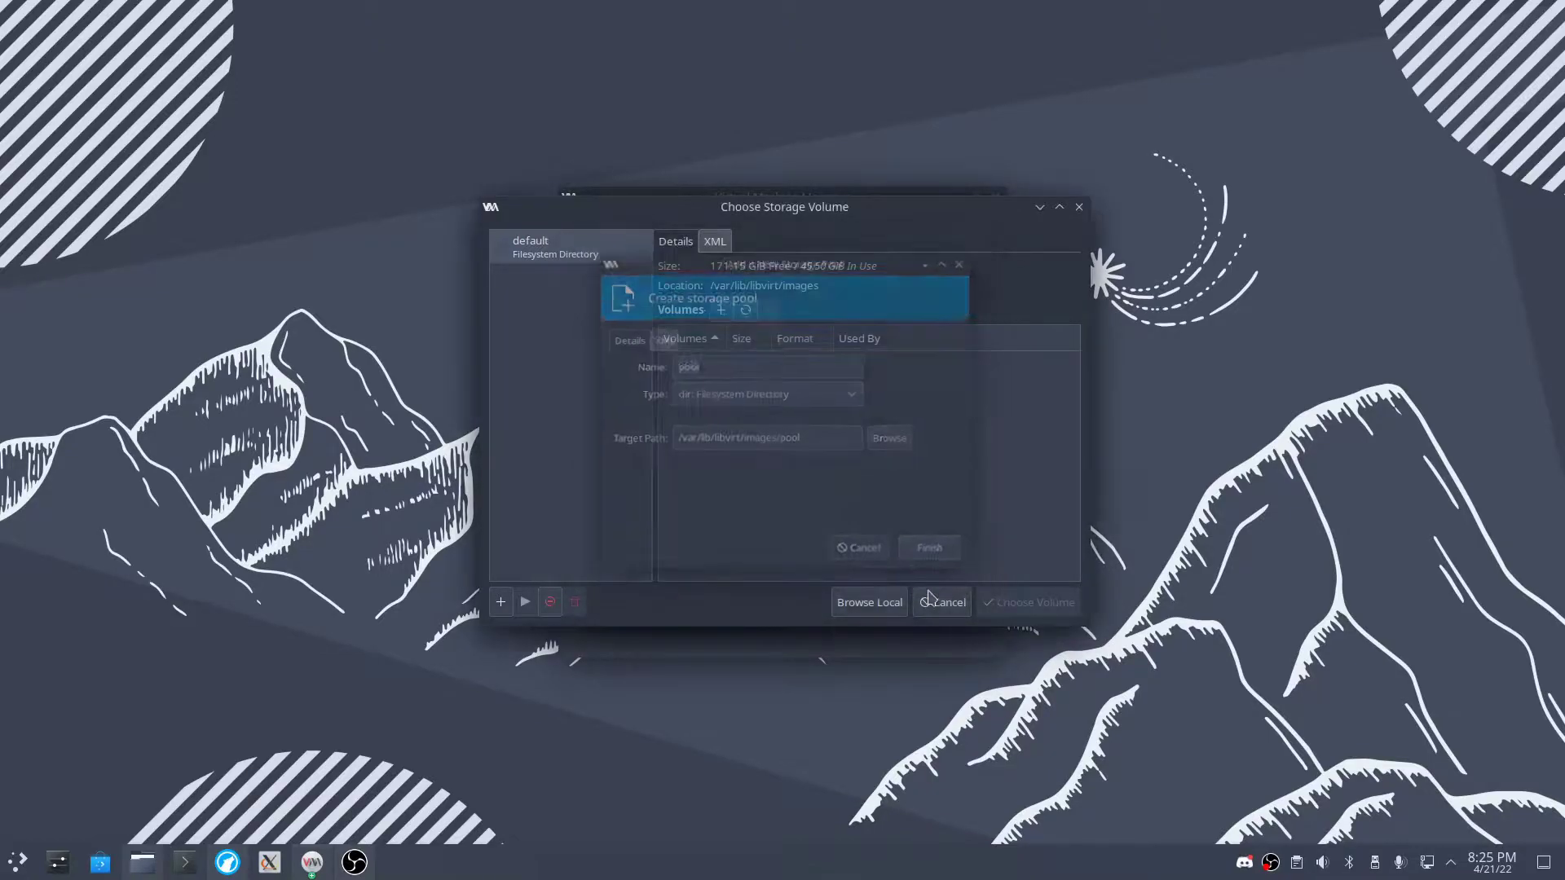
left_click(870, 602)
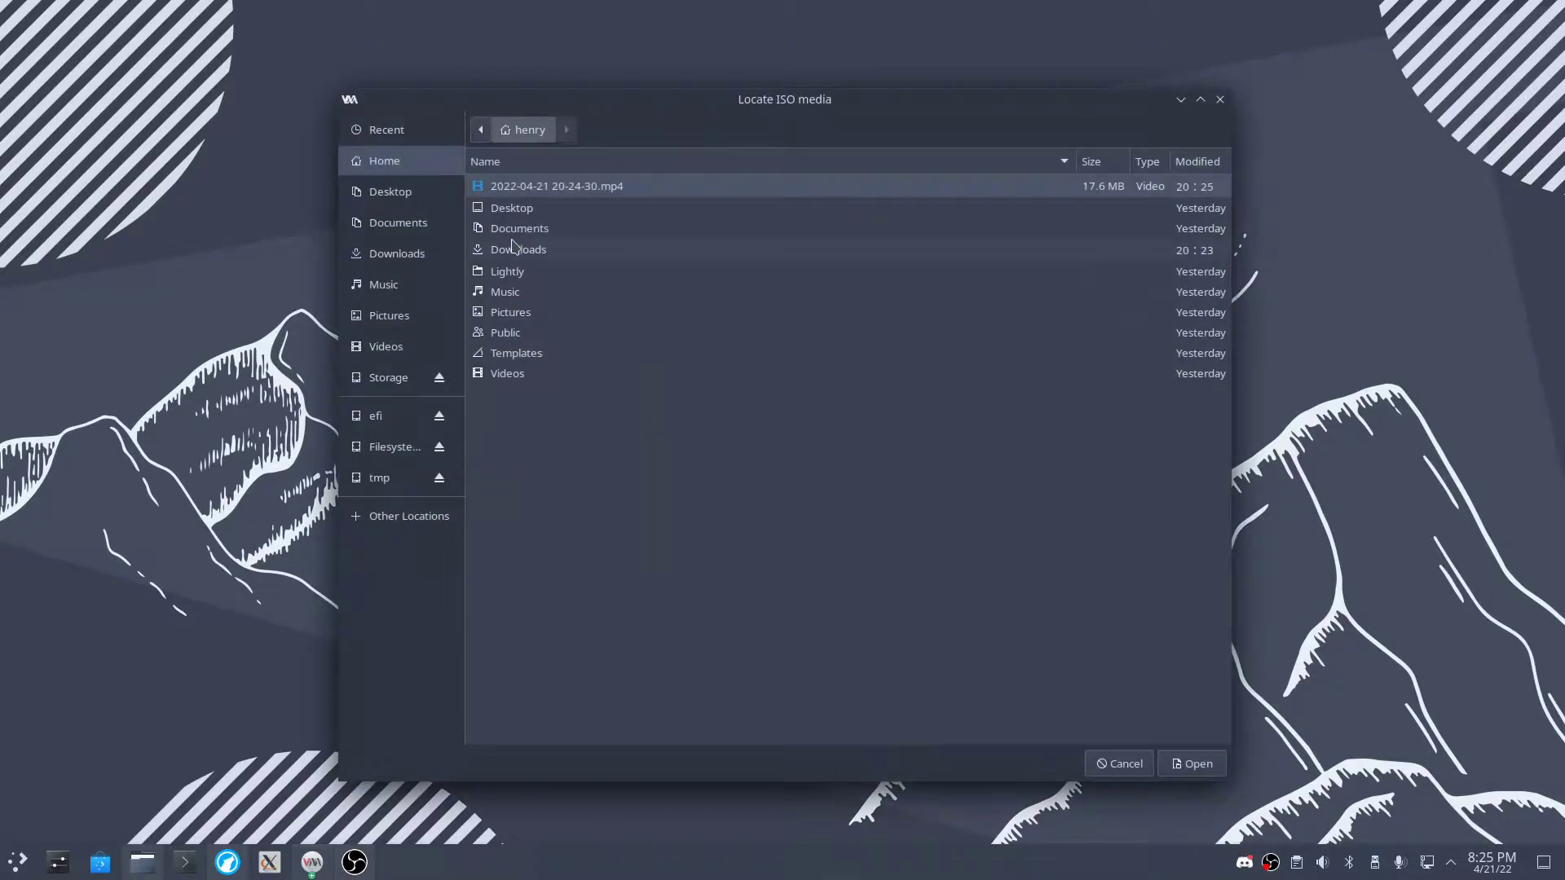
left_click(401, 248)
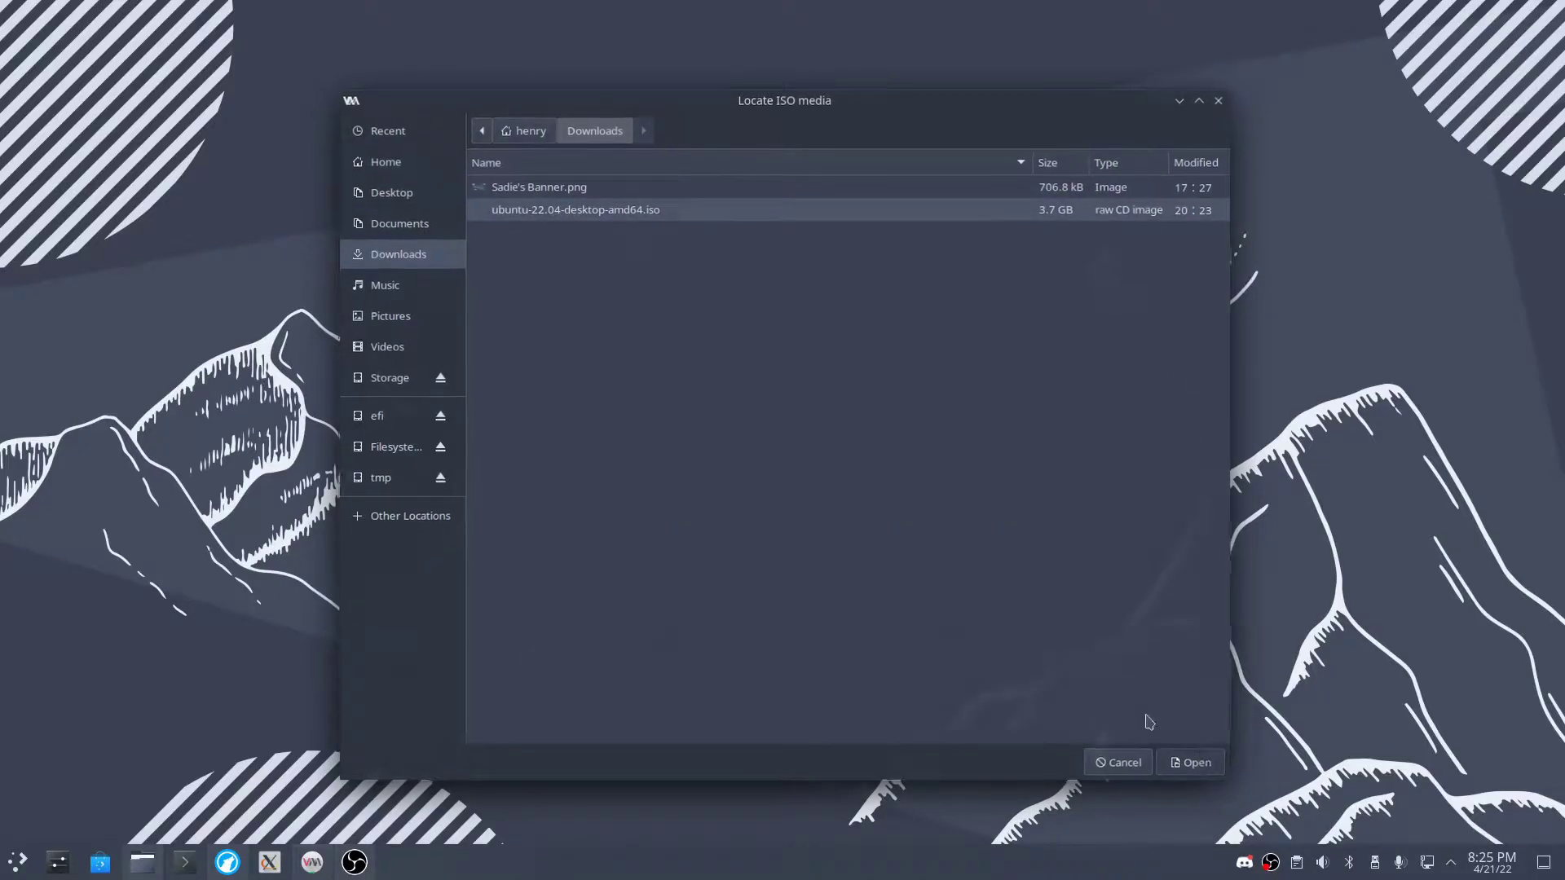
left_click(1192, 764)
left_click_drag(788, 213, 859, 221)
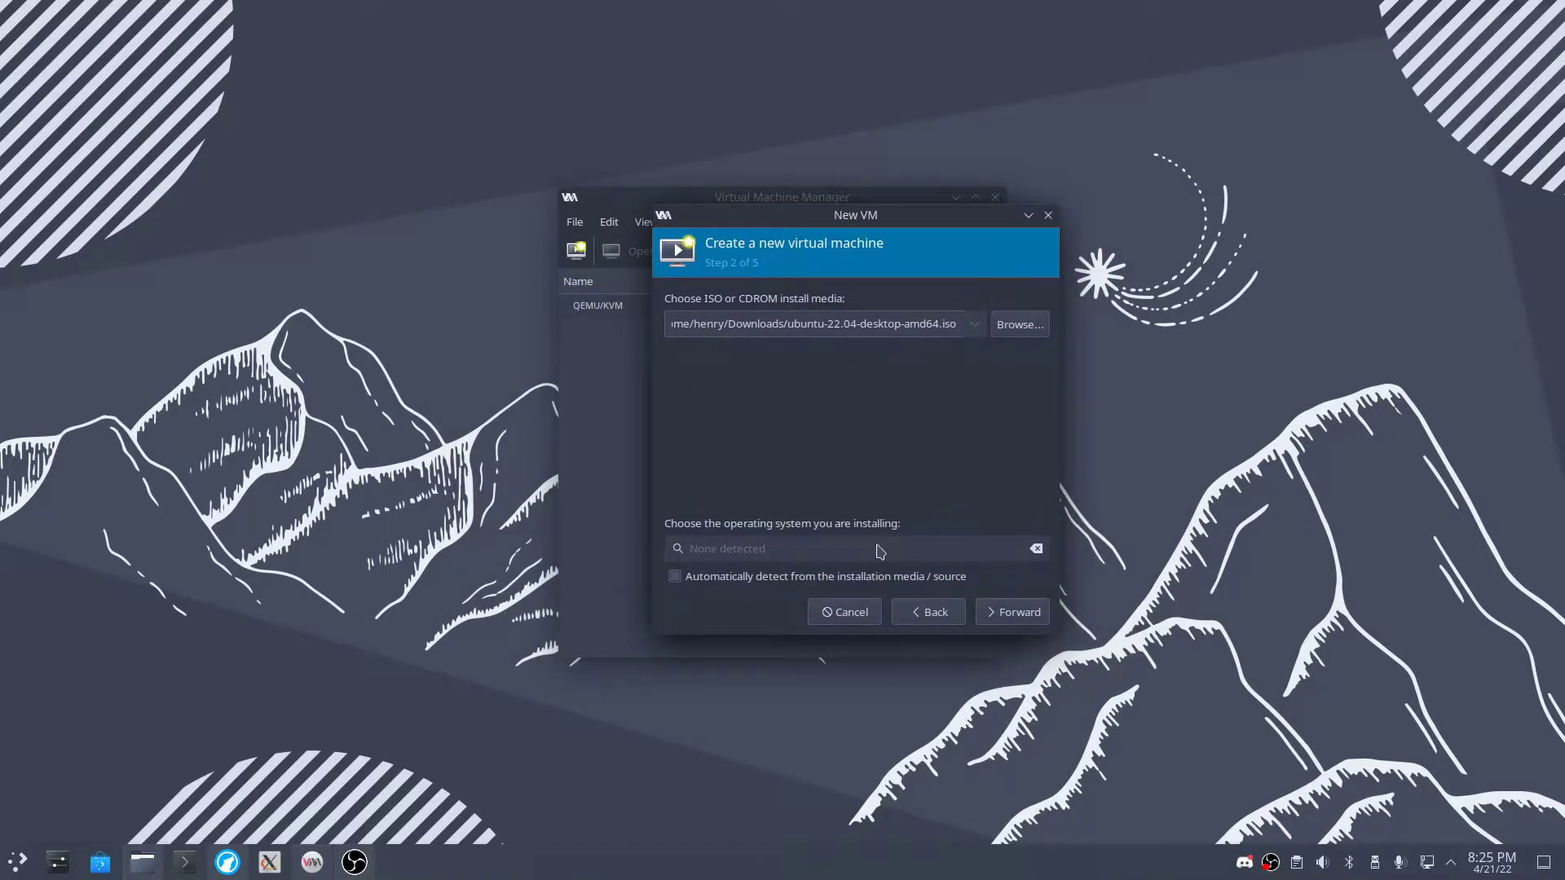
- Turn off OS auto-detection and set the operating system to Ubuntu 20.04
left_click(699, 579)
left_click(728, 550)
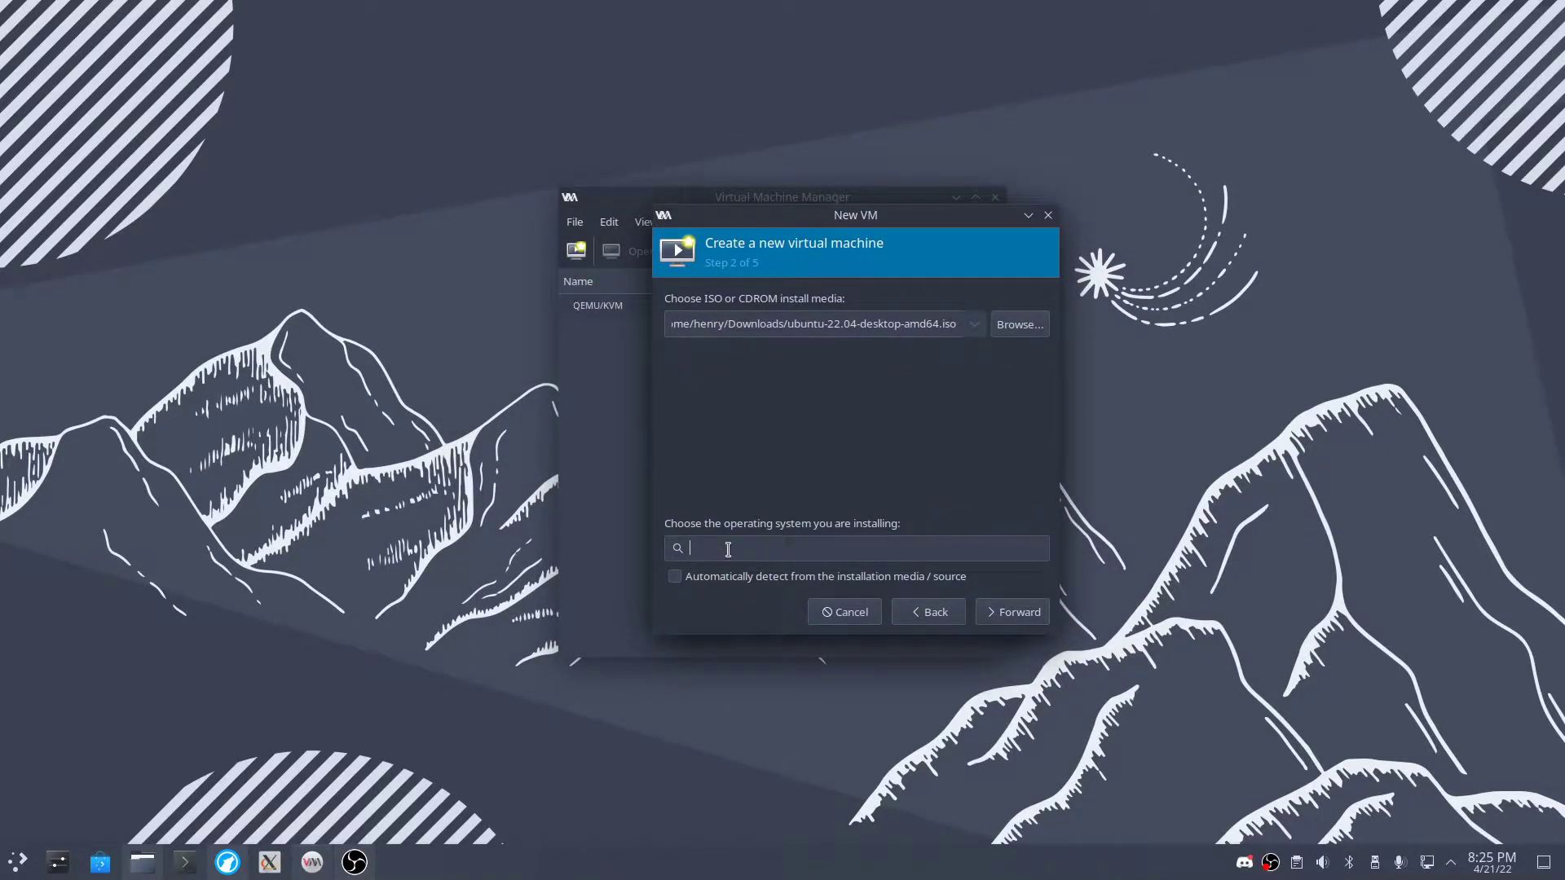
type("ub")
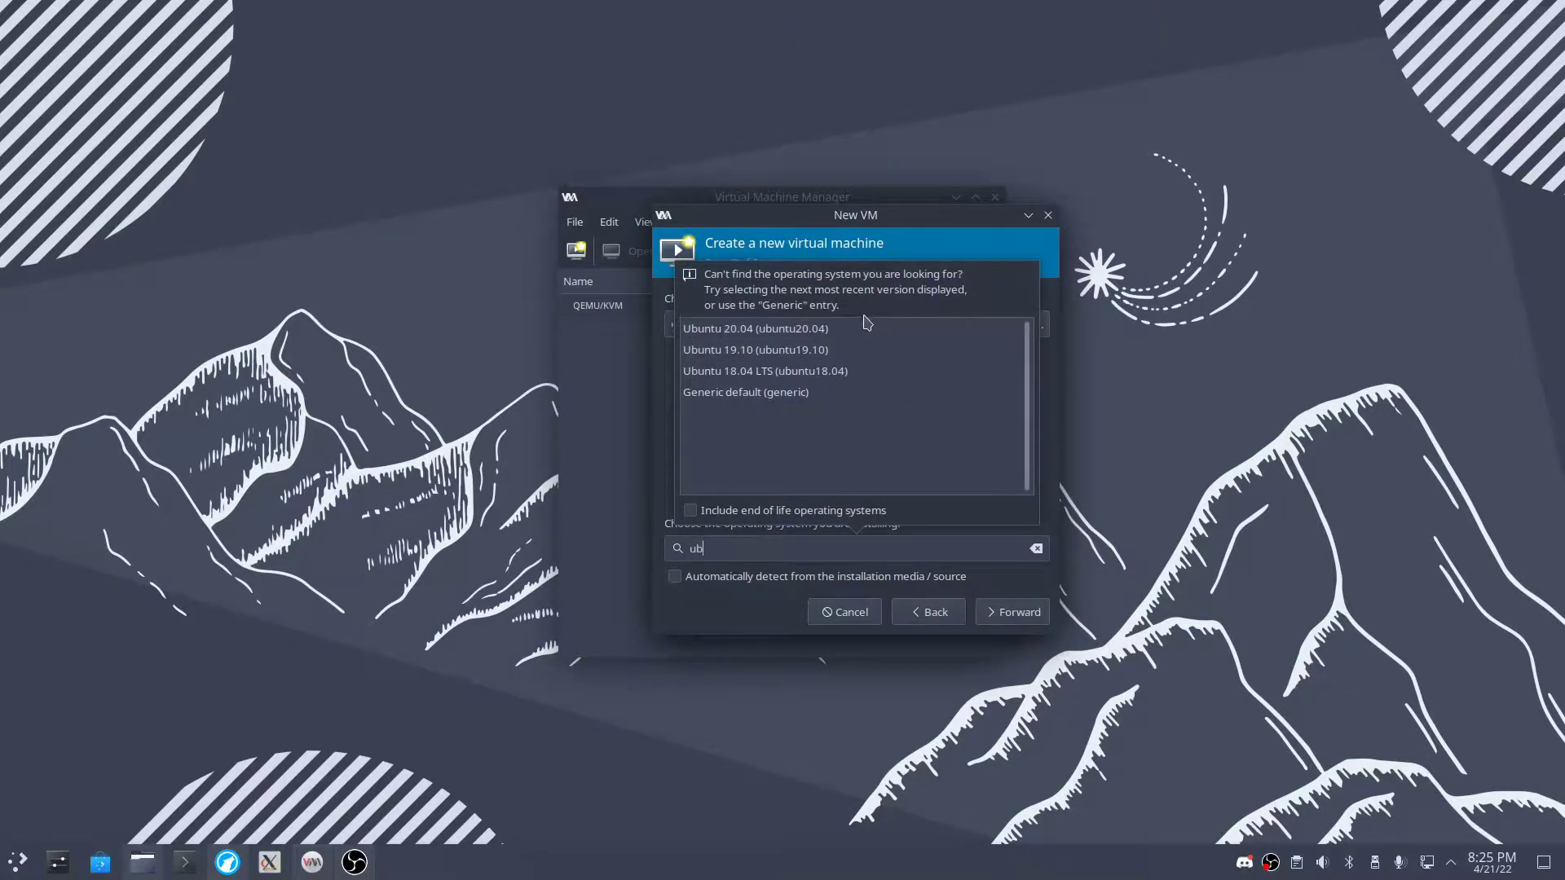
left_click(793, 331)
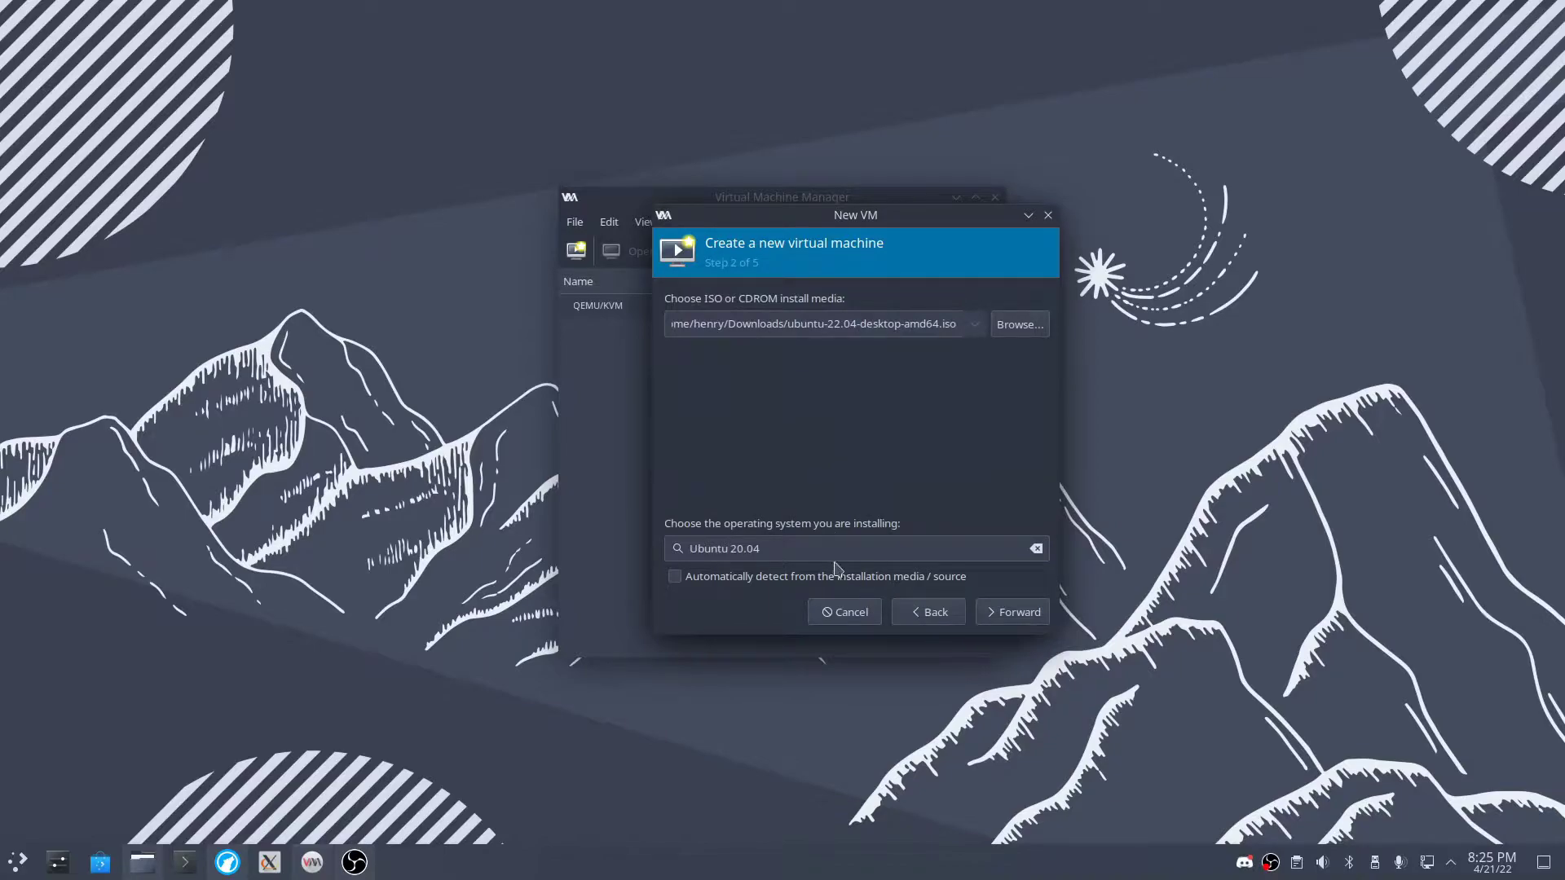
key("Return")
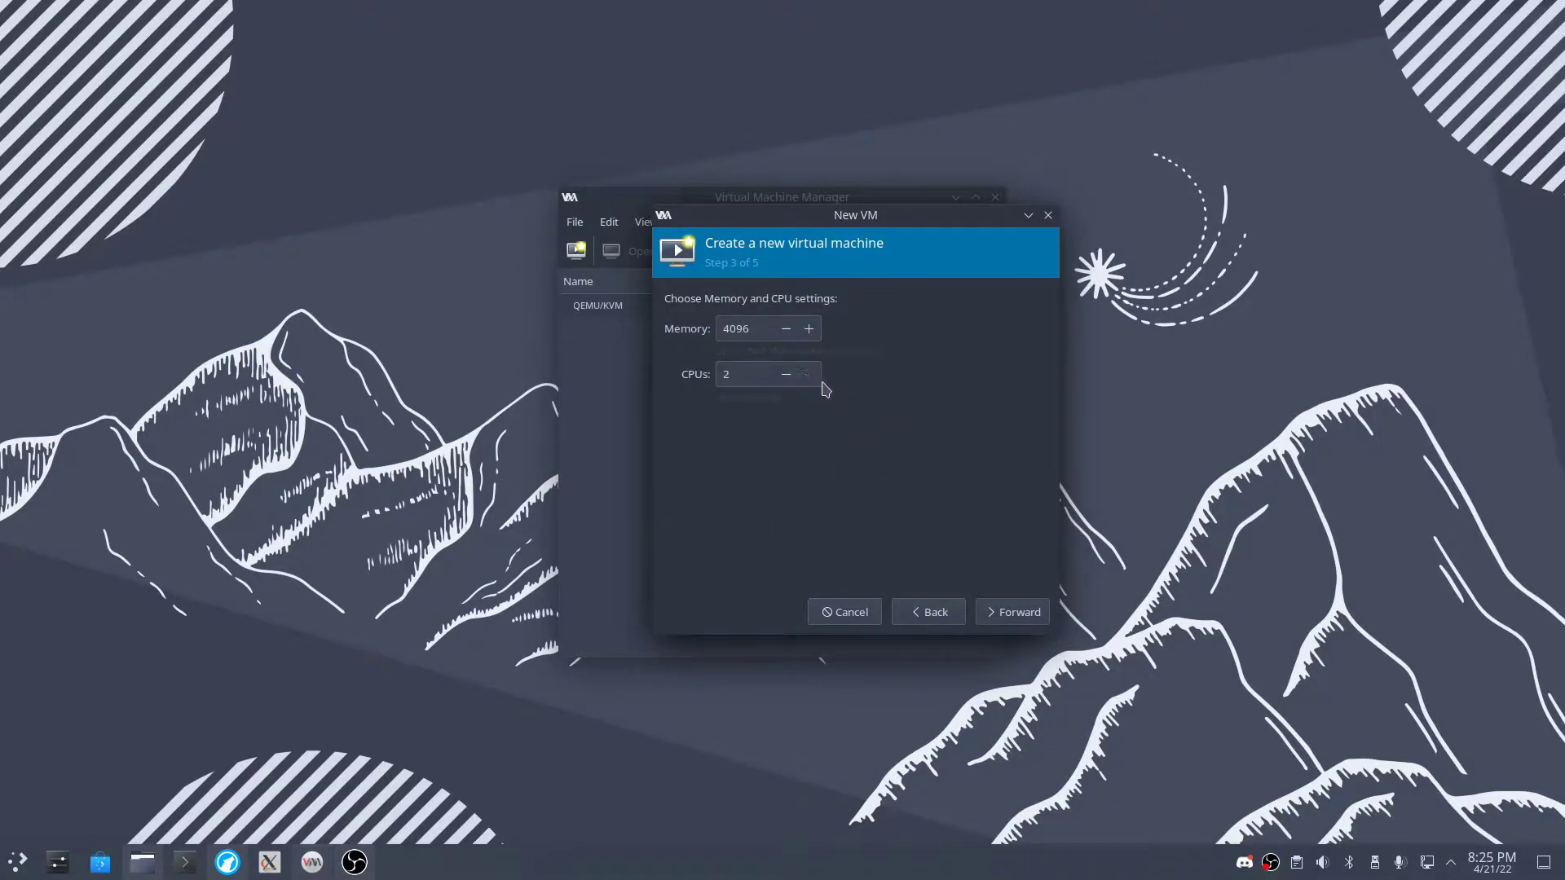
- Keep 4096 MiB memory and 2 CPUs, set a 64 GiB disk, and create the VM
left_click(1017, 613)
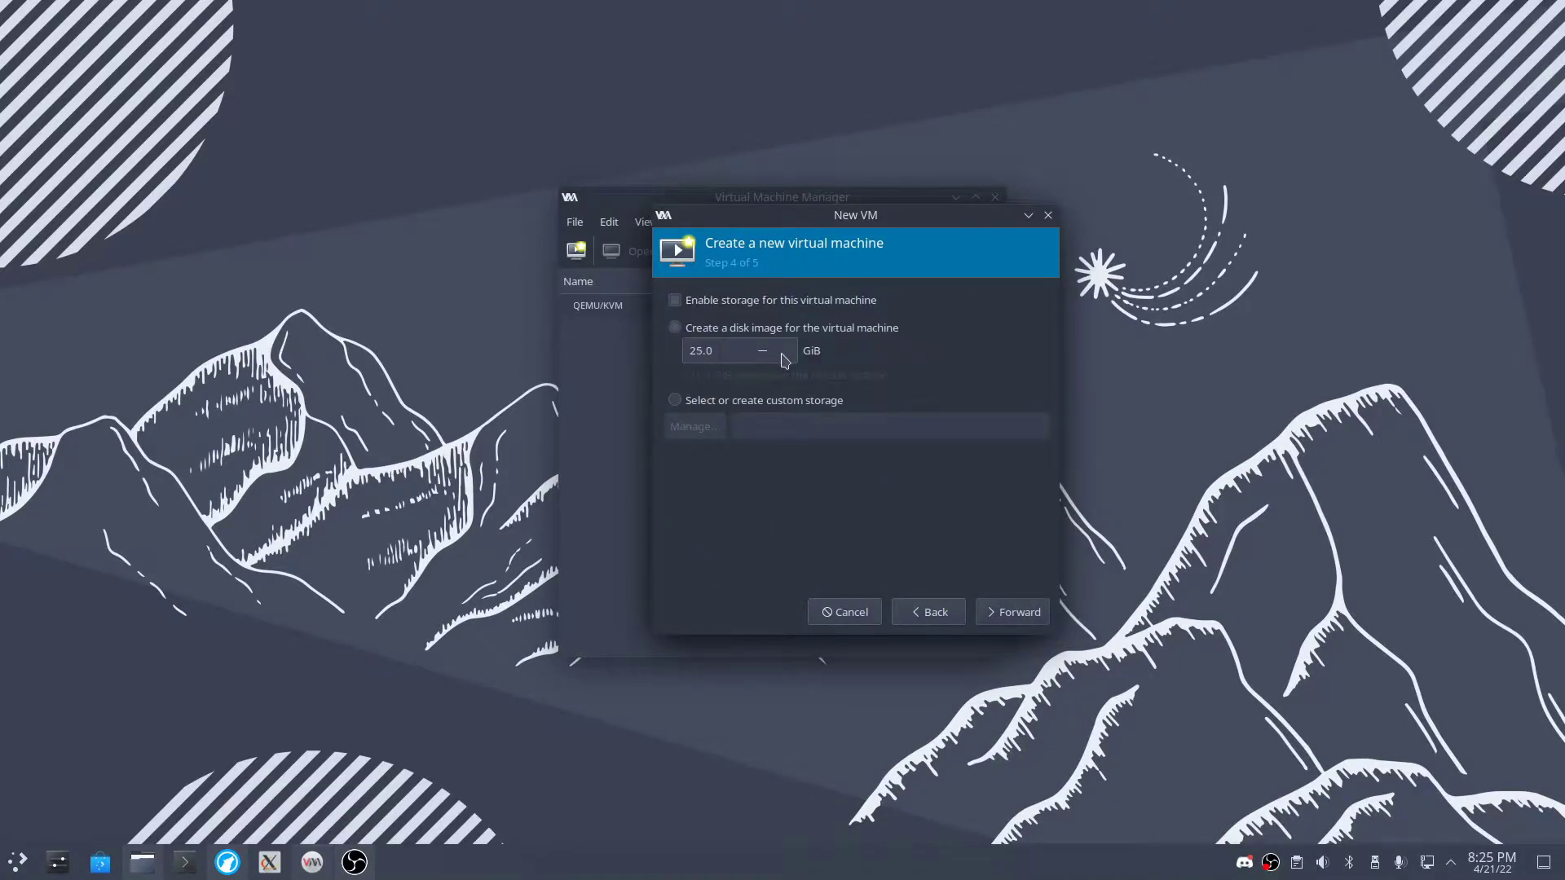
left_click_drag(724, 350, 660, 358)
key("BackSpace")
left_click(1034, 612)
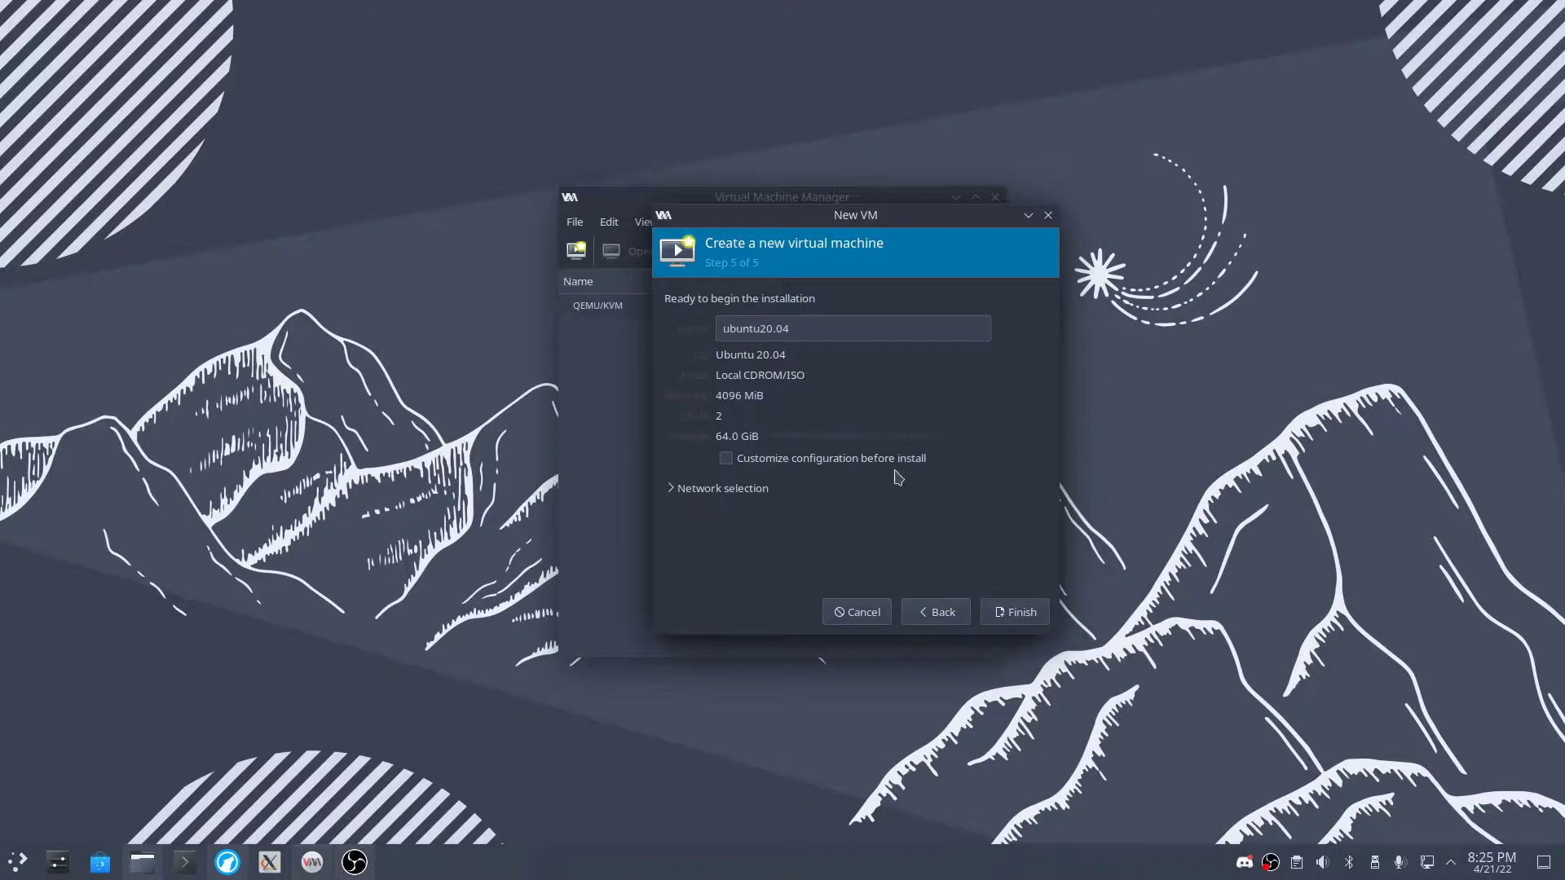
left_click(1020, 617)
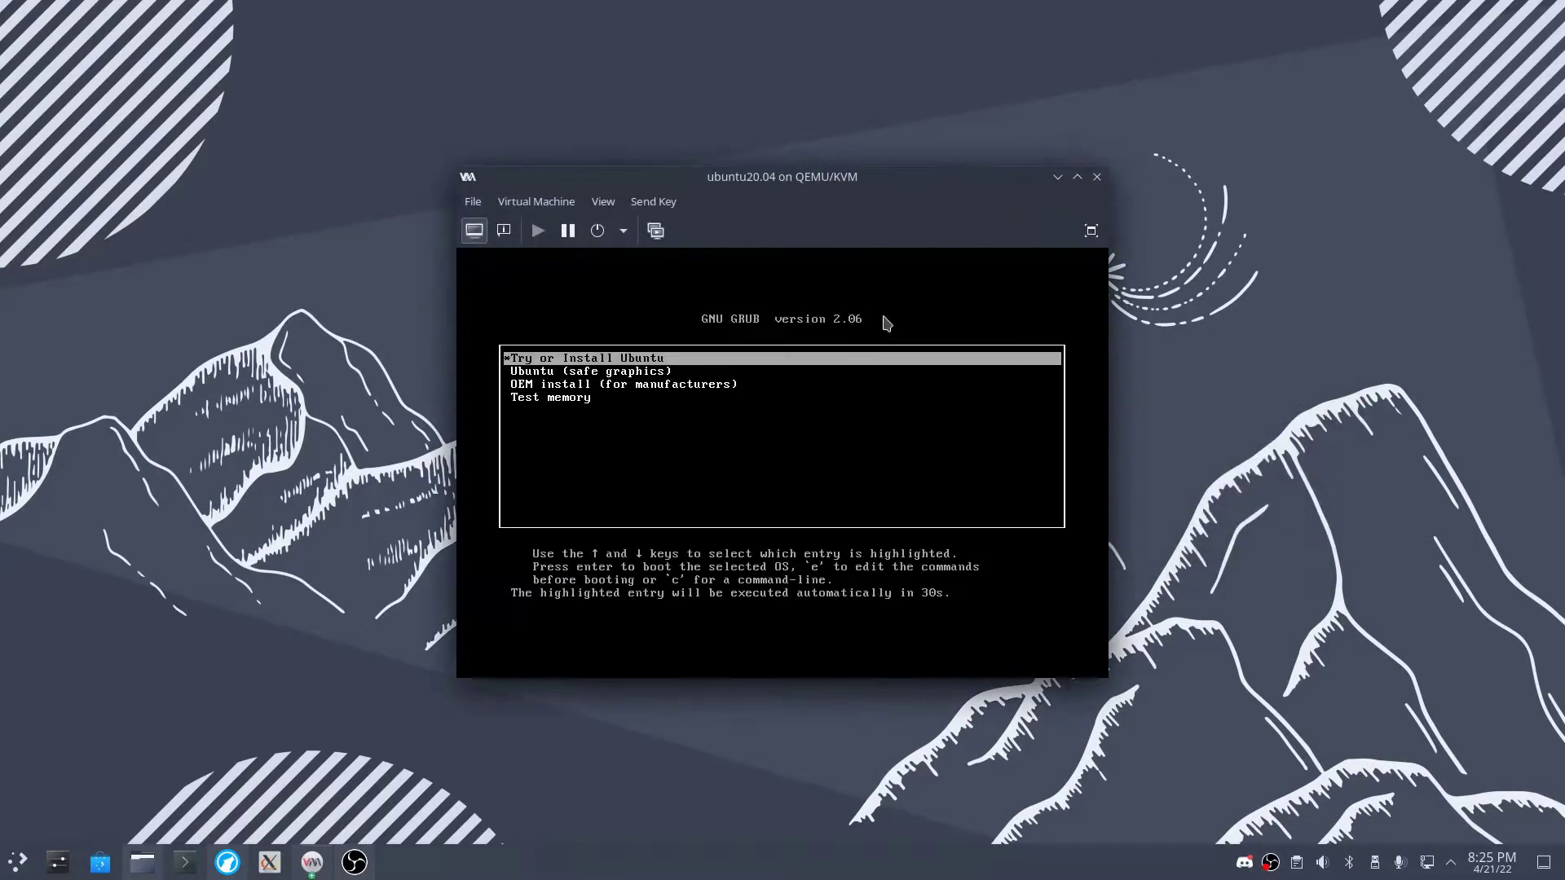
- Boot the Try or Install Ubuntu entry, release input, and show the VM maximised fullscreen
left_click(731, 409)
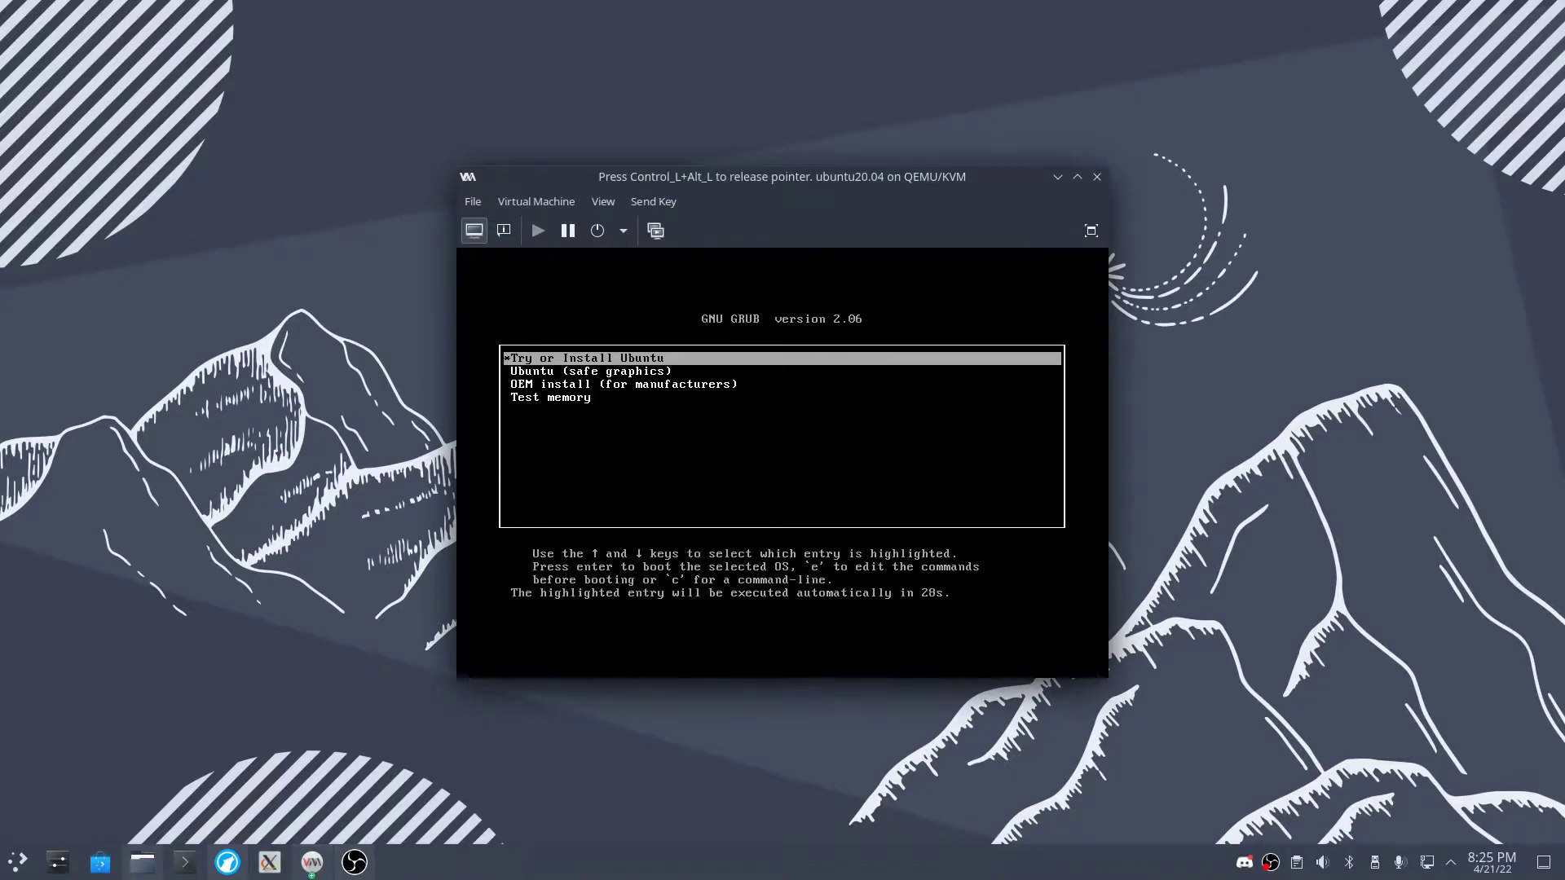
key("Return")
key("ctrl+alt")
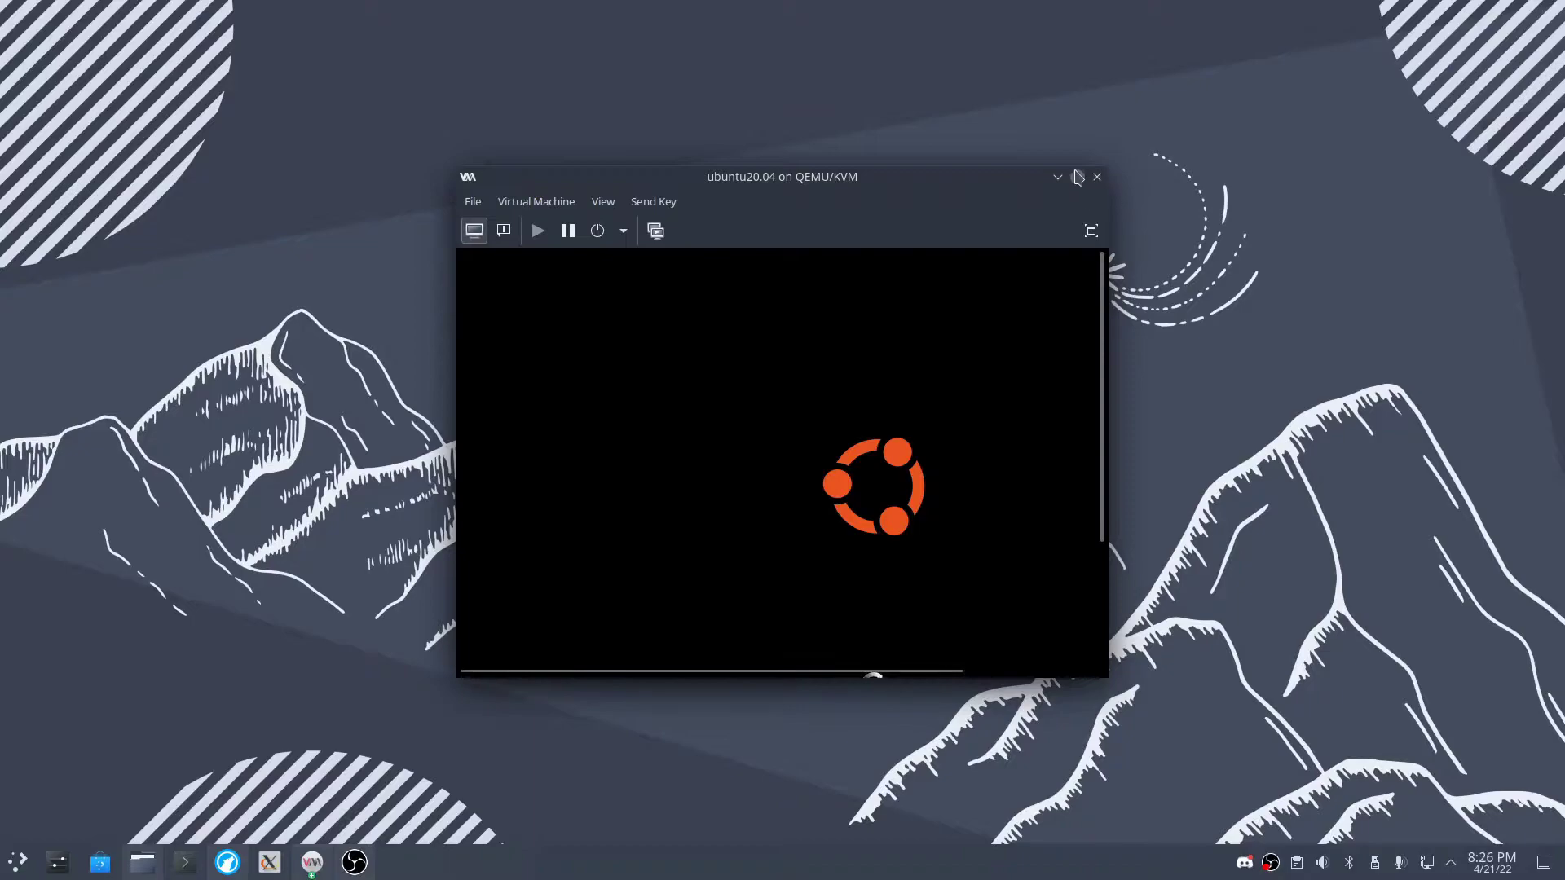
left_click(1077, 177)
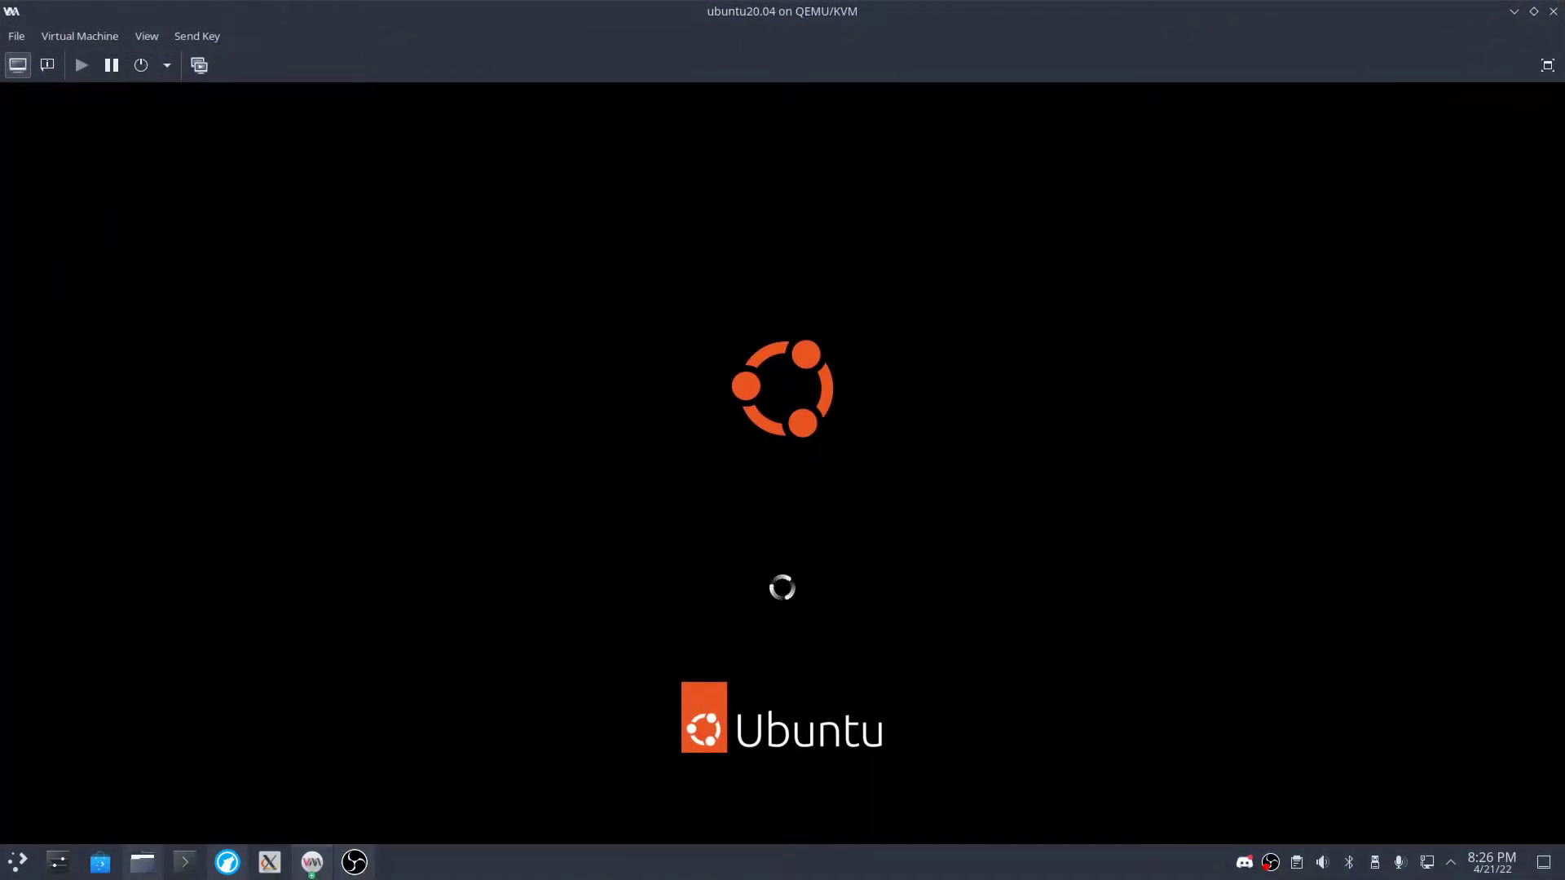
left_click(1546, 66)
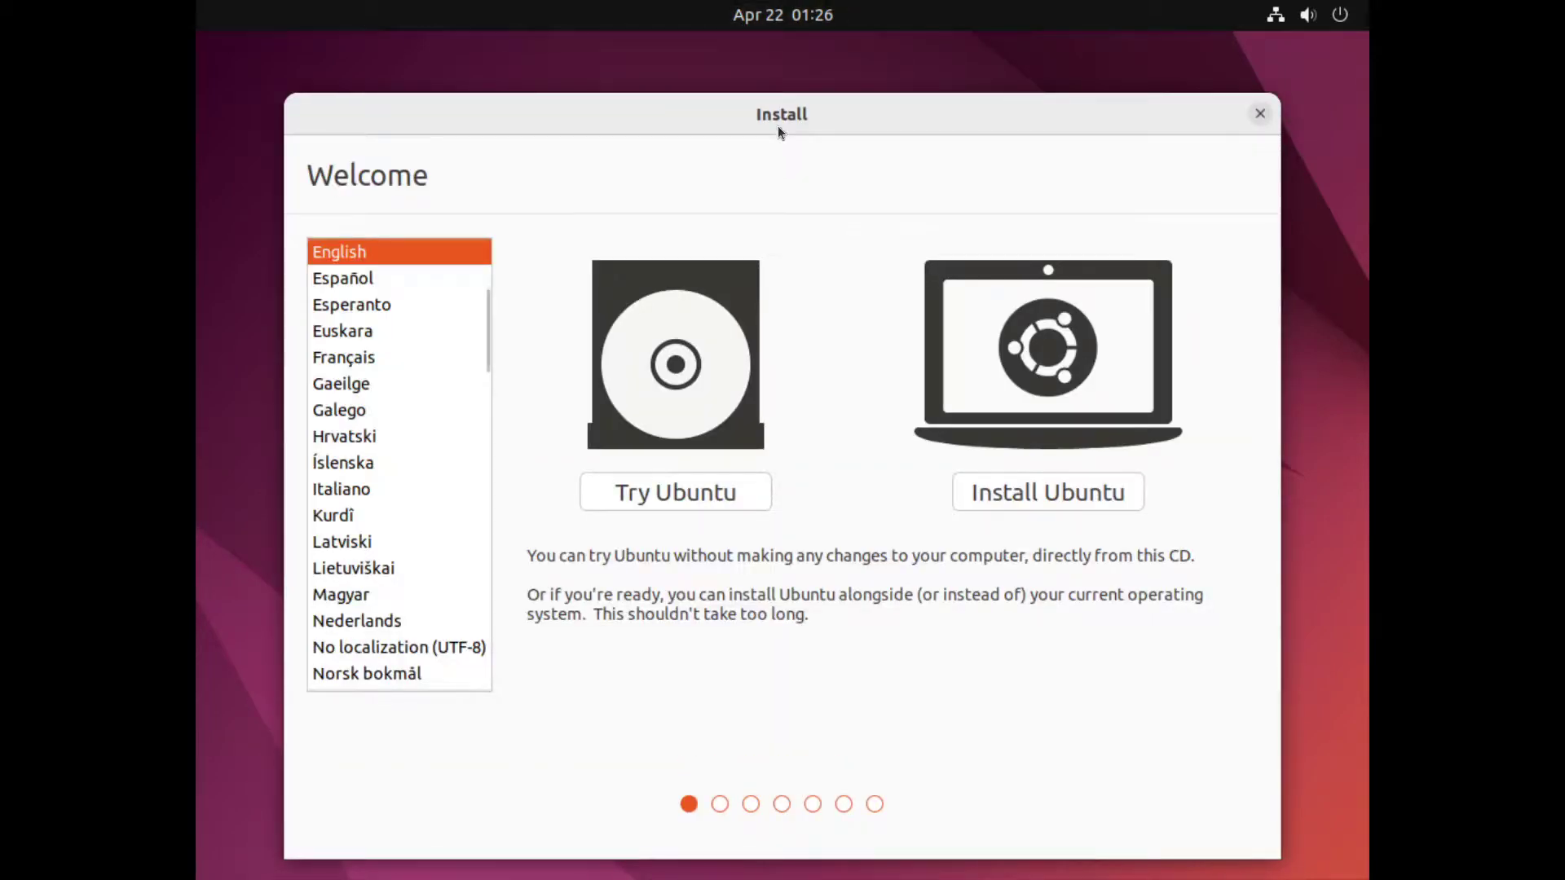
- Reposition the installer window and choose to try Ubuntu without installing
left_click_drag(777, 127, 780, 80)
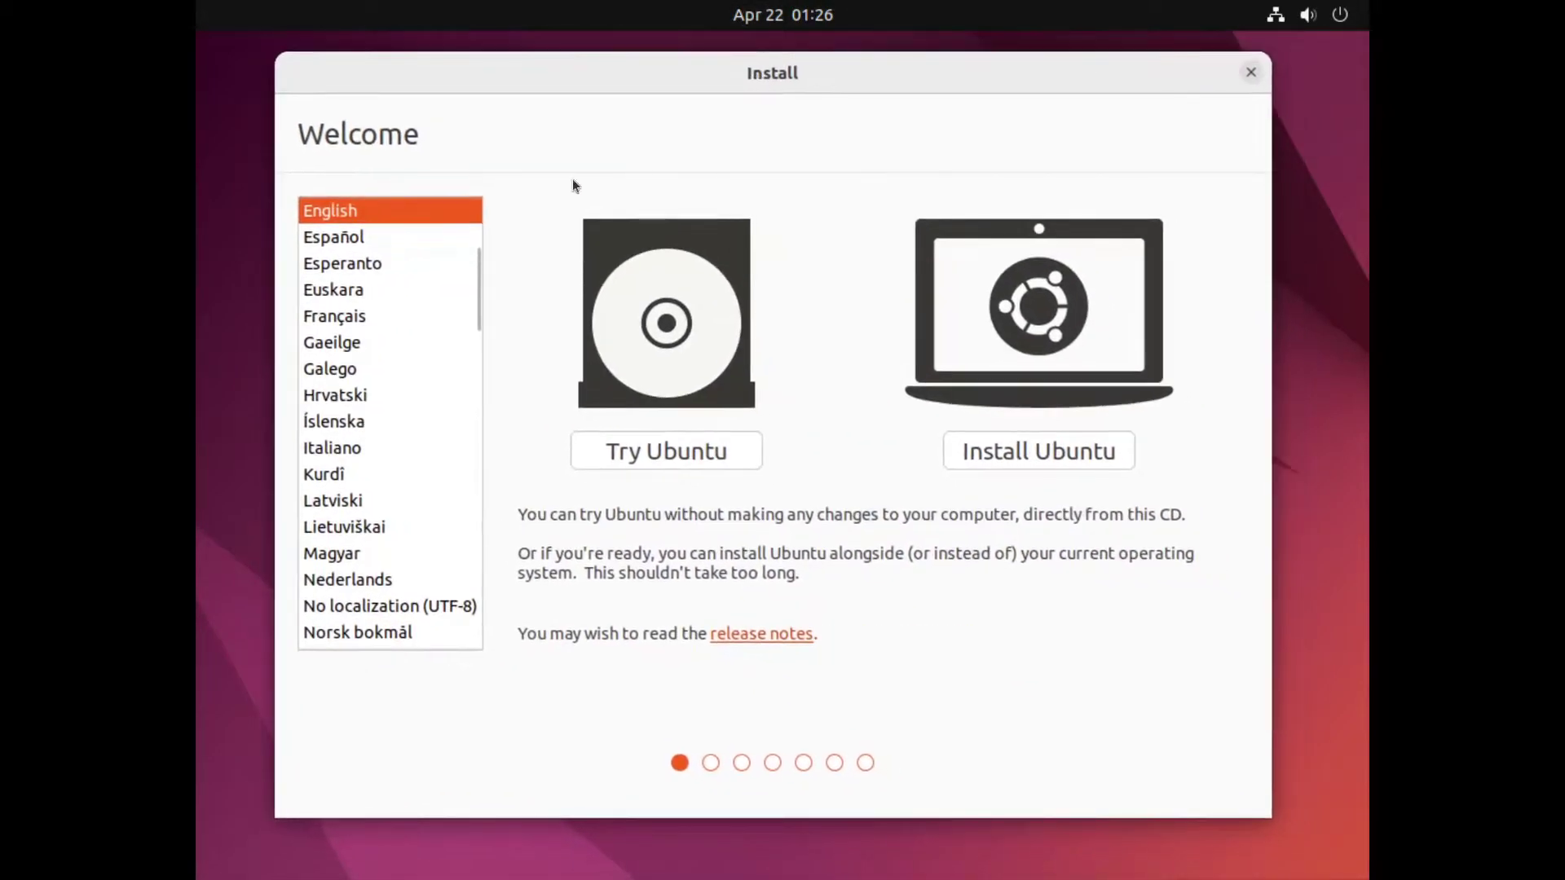
mouse_move(981, 79)
left_mouse_down()
mouse_move(1094, 91)
mouse_move(926, 186)
mouse_move(1035, 187)
mouse_move(997, 90)
left_mouse_up()
left_click(714, 461)
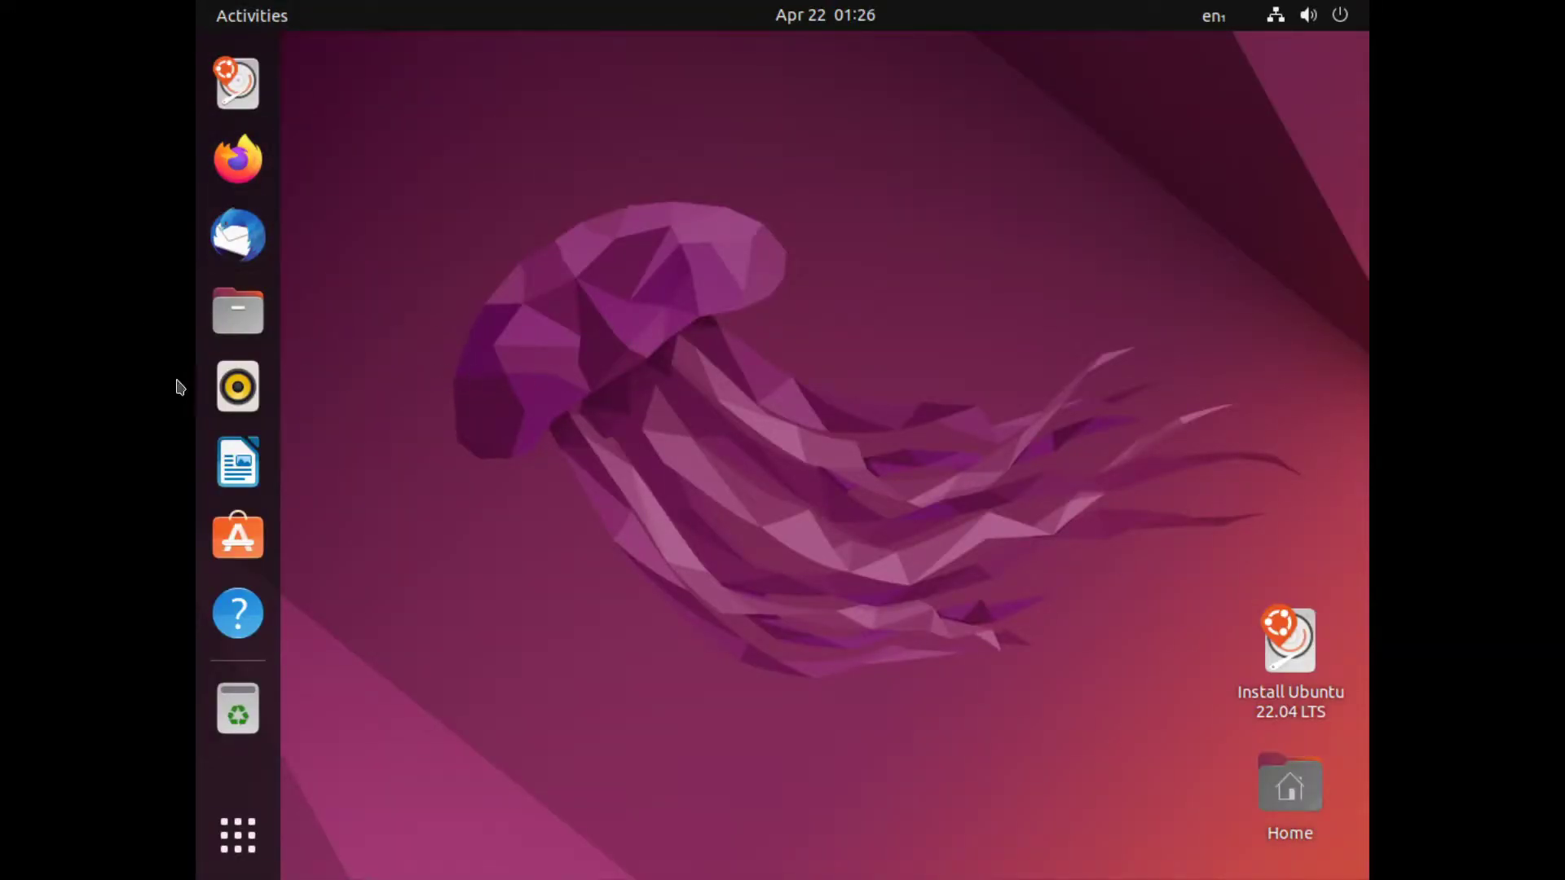
- Launch Install Ubuntu 22.04 LTS from the overview, then open the full app grid
left_click(238, 836)
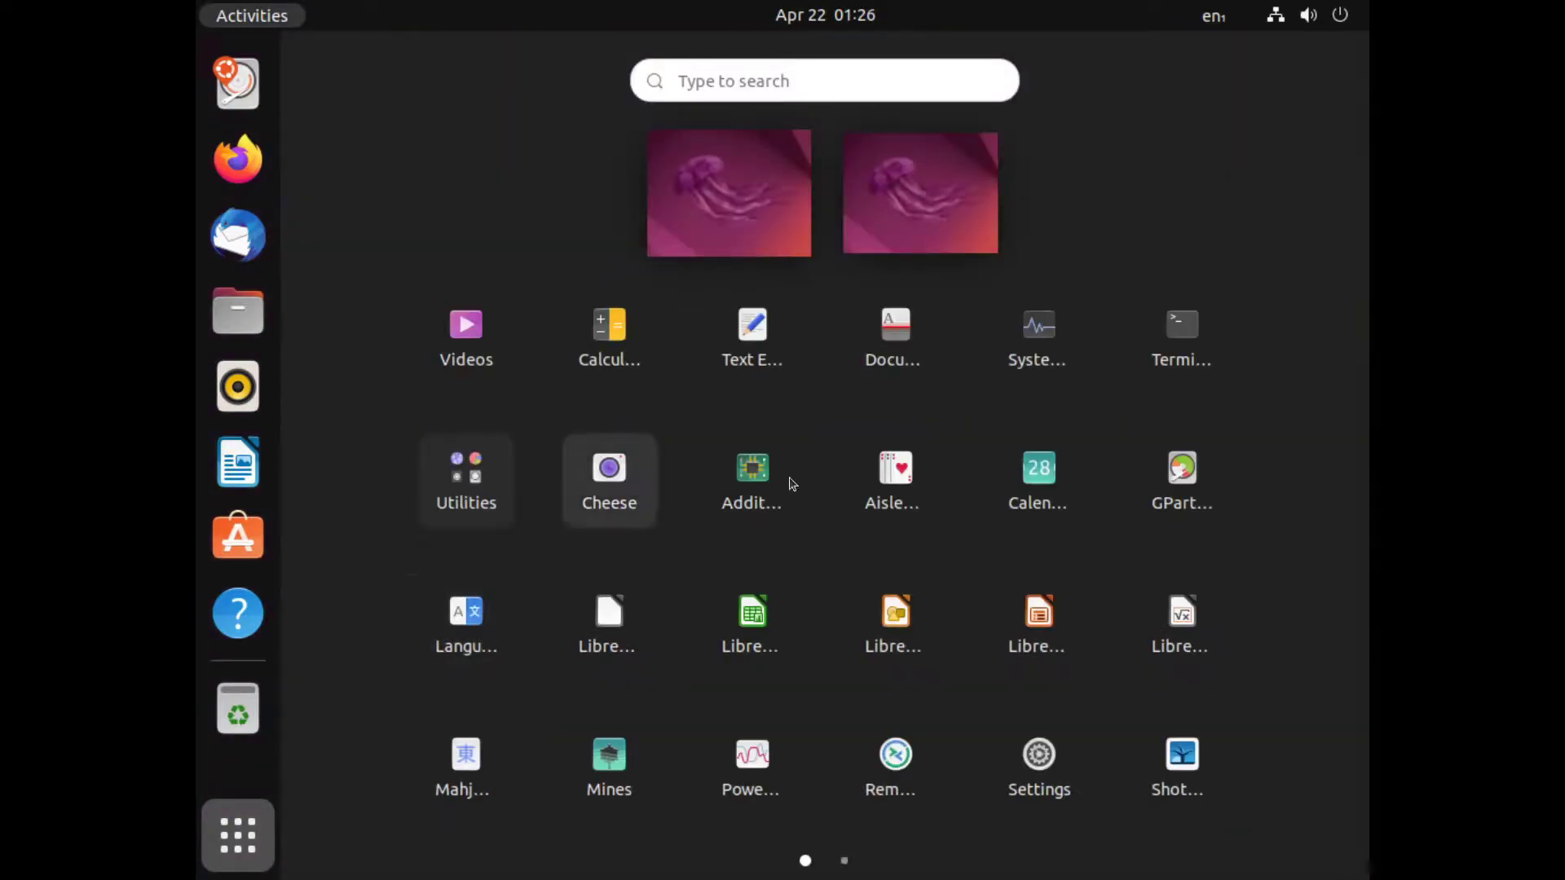
scroll(735, 495, "down", 1)
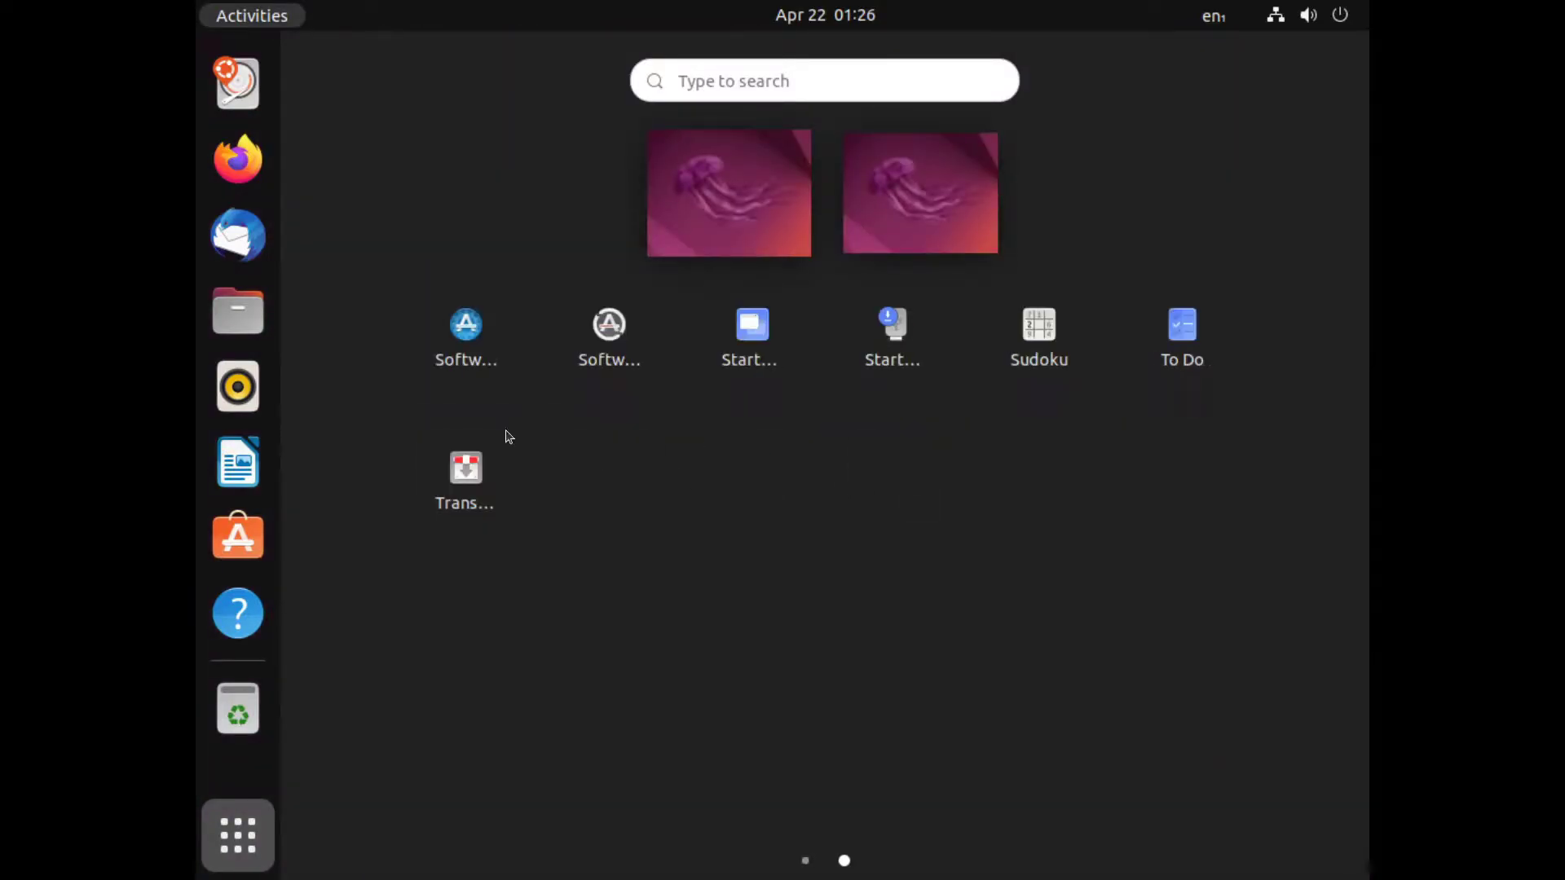
left_click(241, 98)
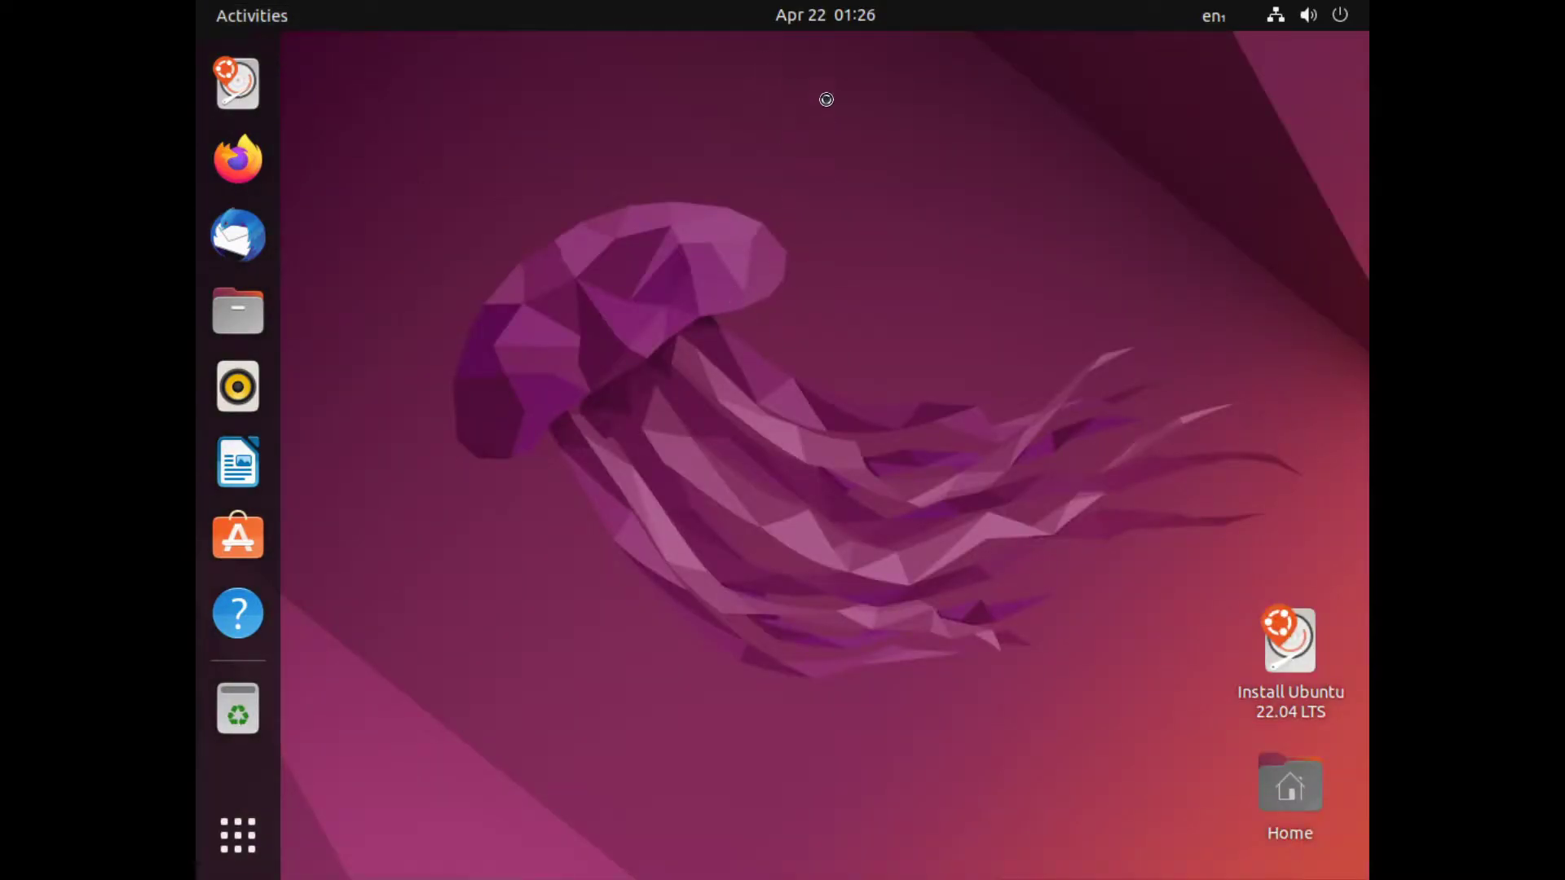
left_click(267, 842)
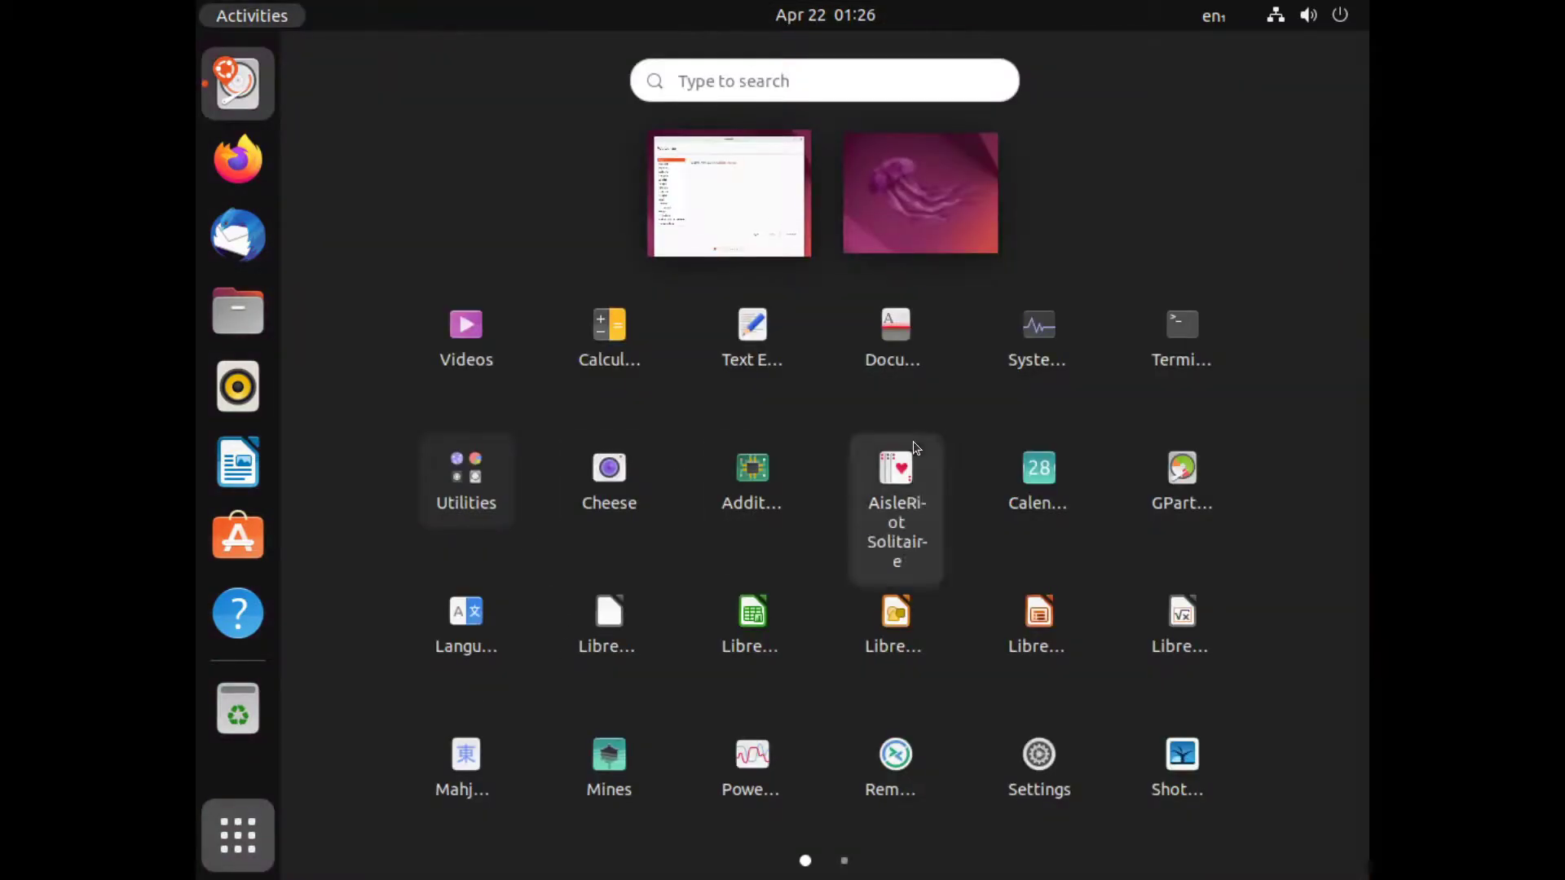
- Set the Displays resolution to 1920 × 1080 (16:9), keep the changes, and close Settings
type("sel")
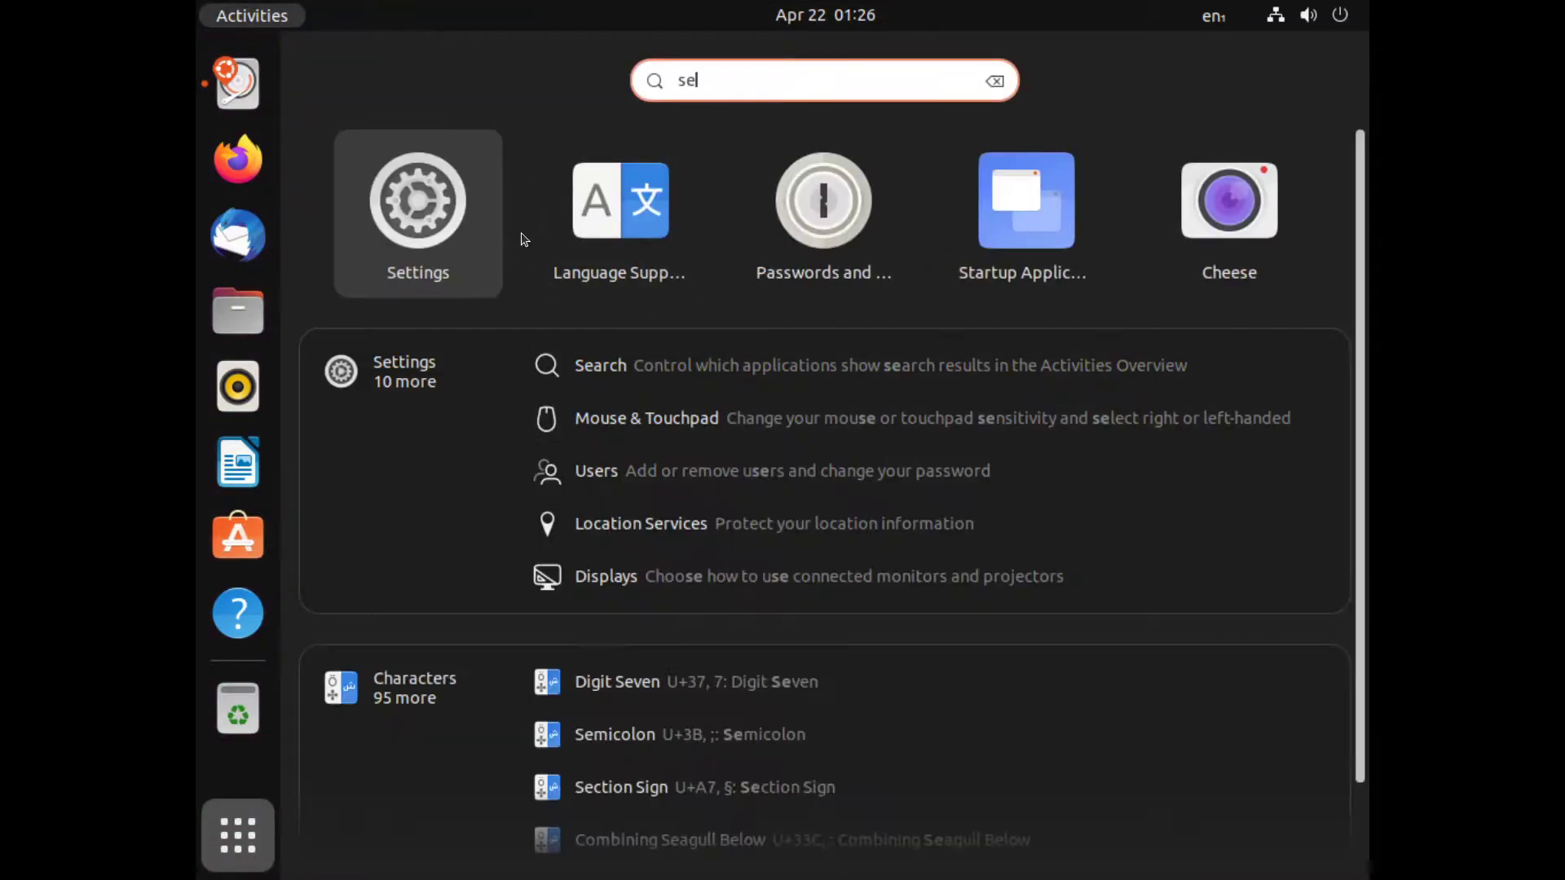
left_click(411, 261)
scroll(424, 489, "down", 5)
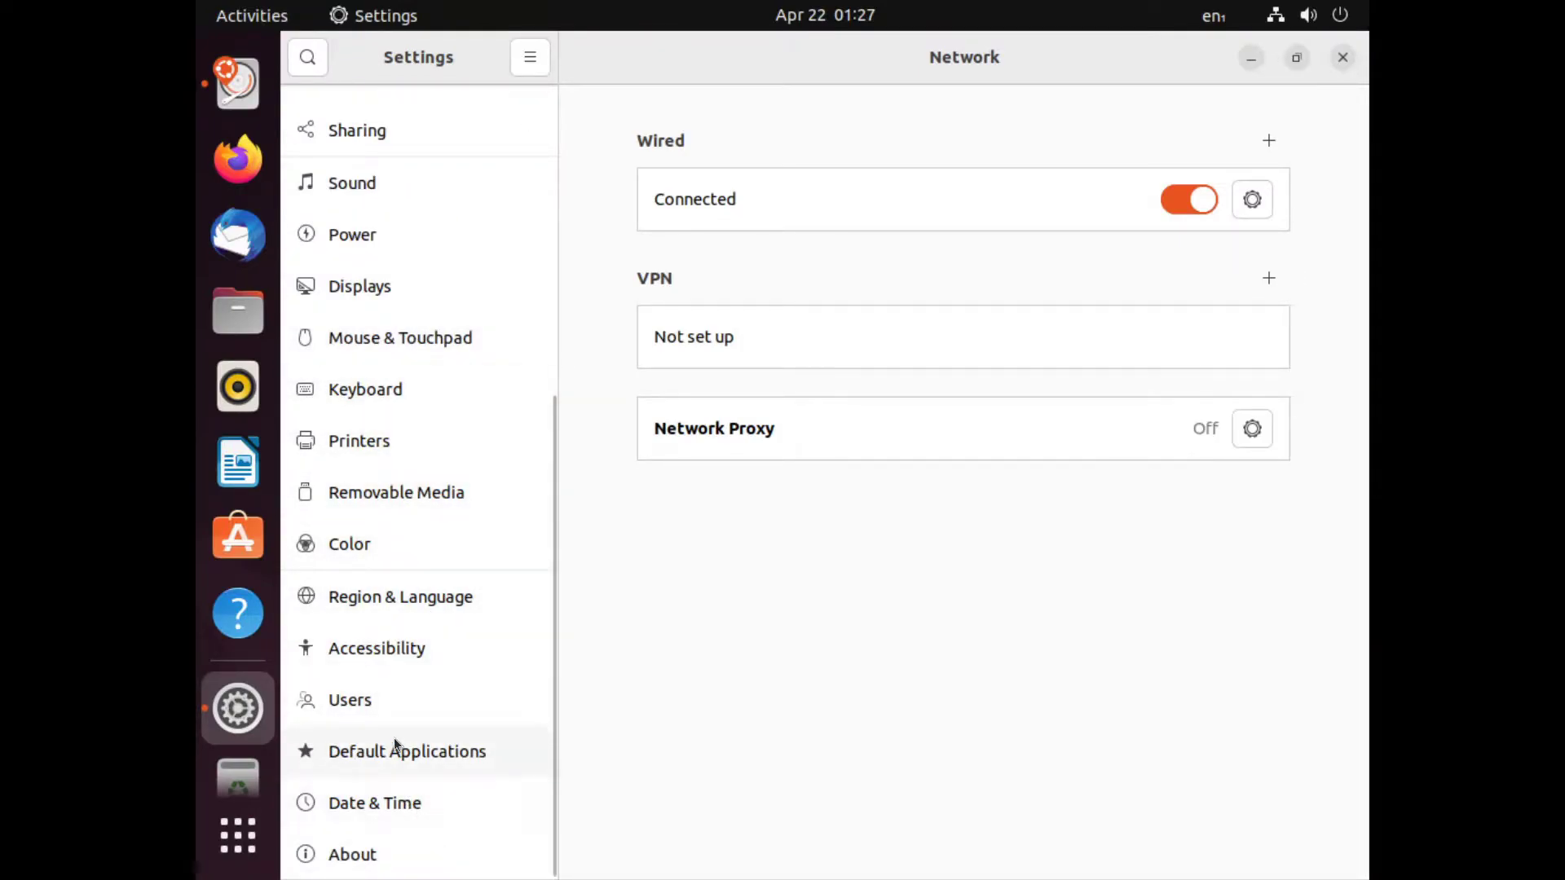
left_click(378, 281)
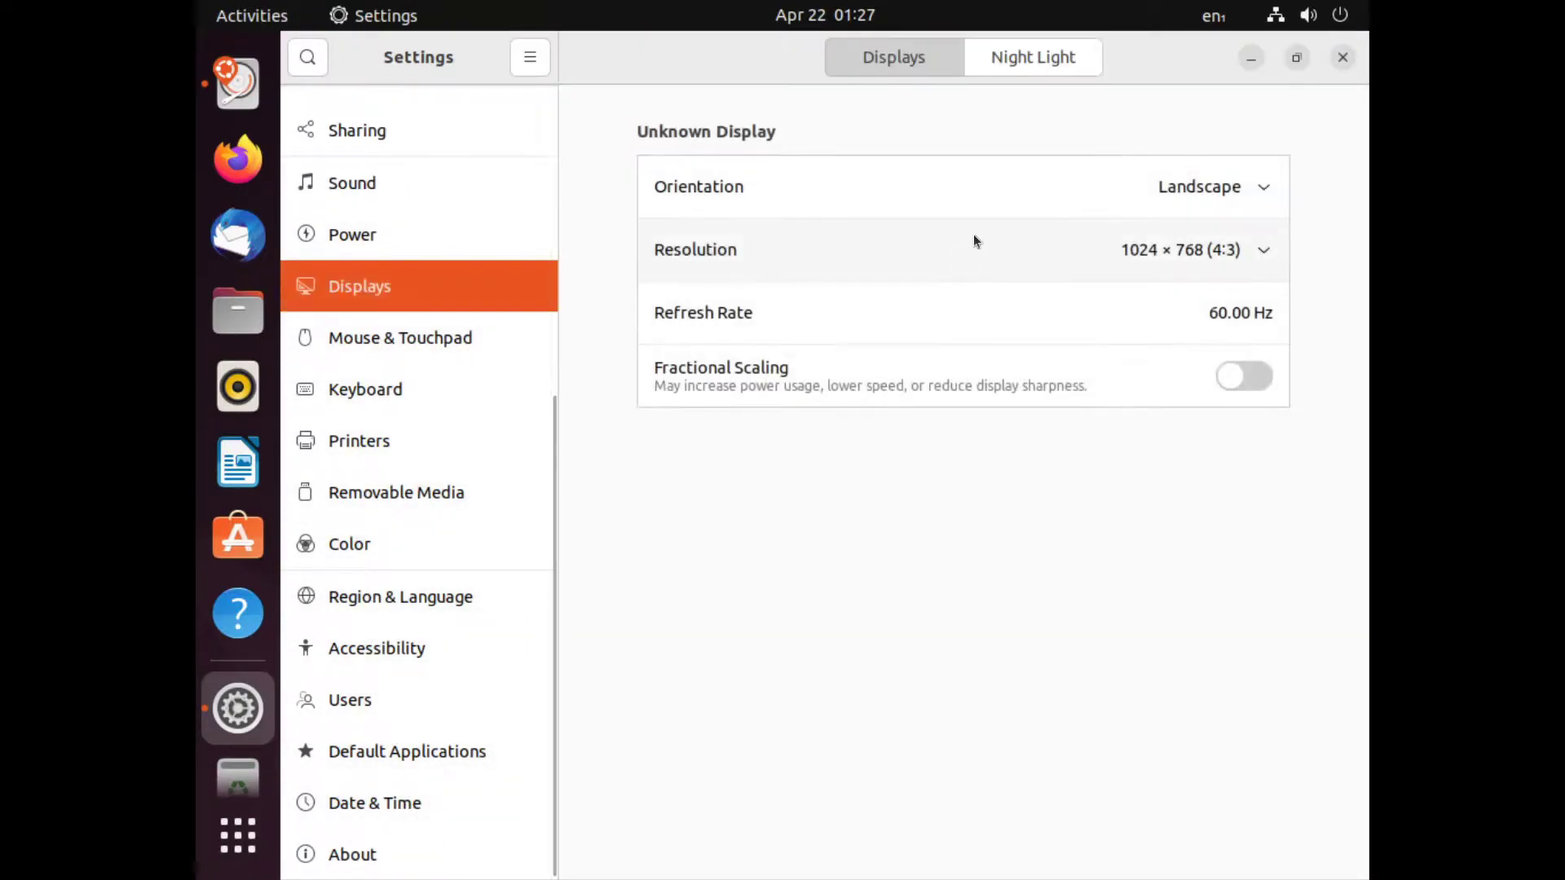
left_click(1200, 251)
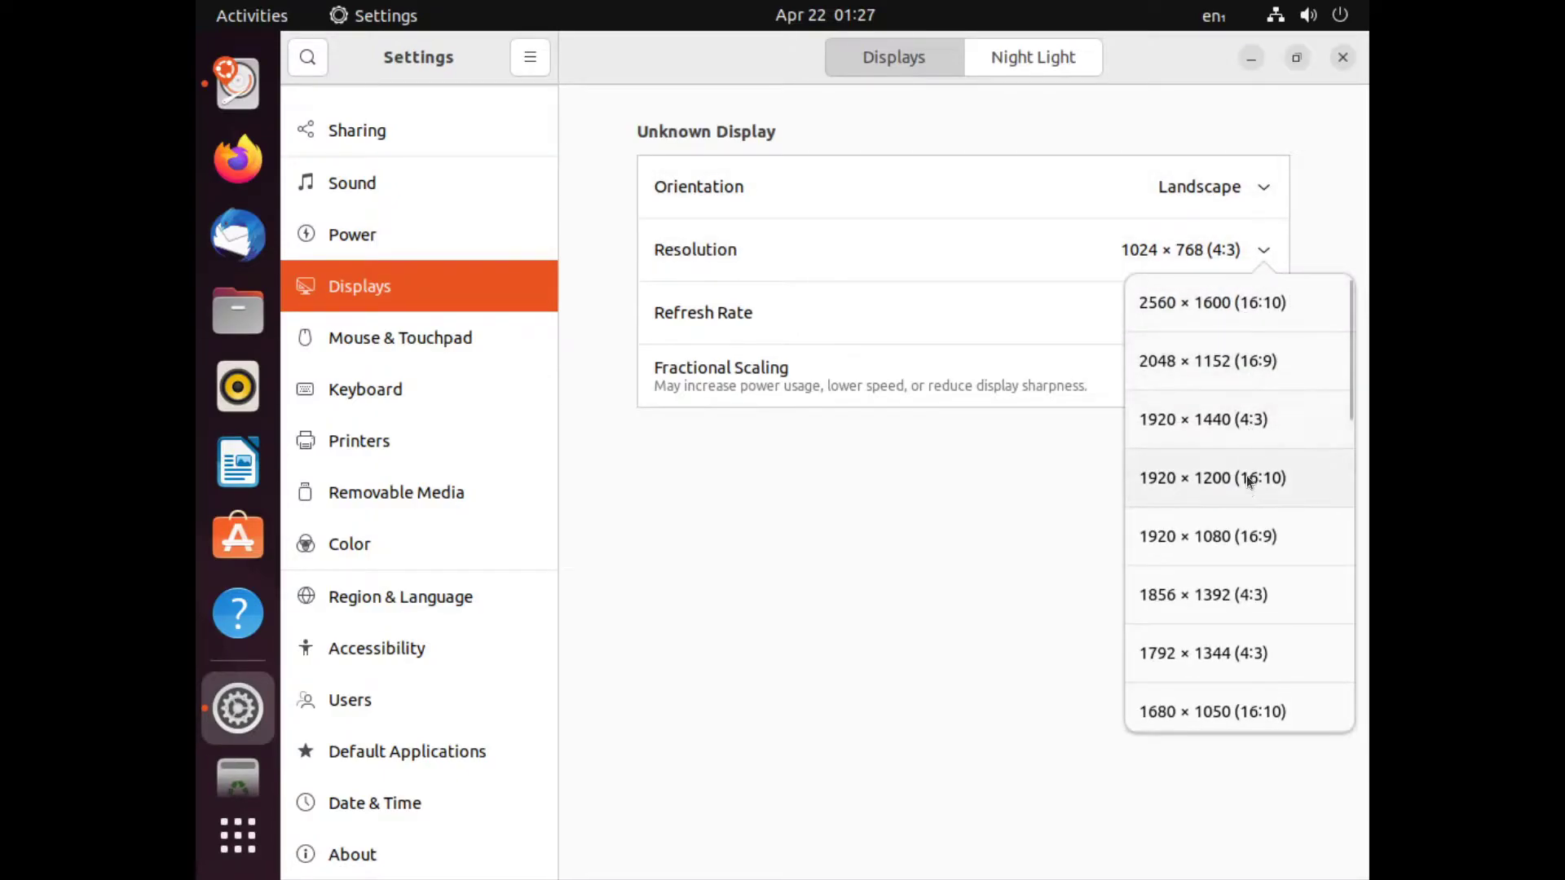
left_click(1235, 536)
left_click(1337, 59)
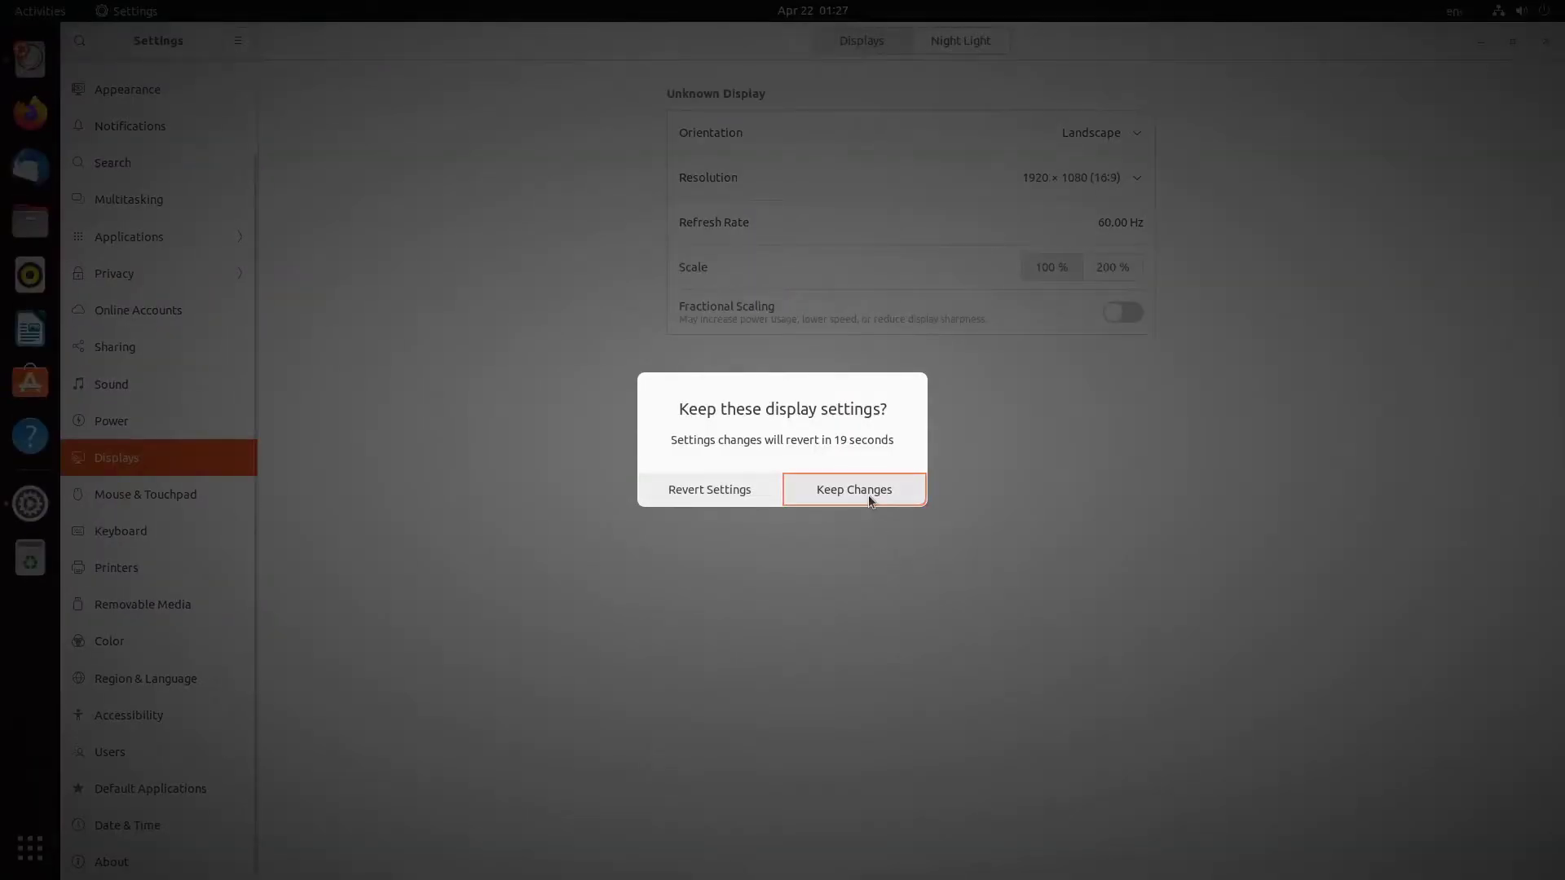
left_click(868, 496)
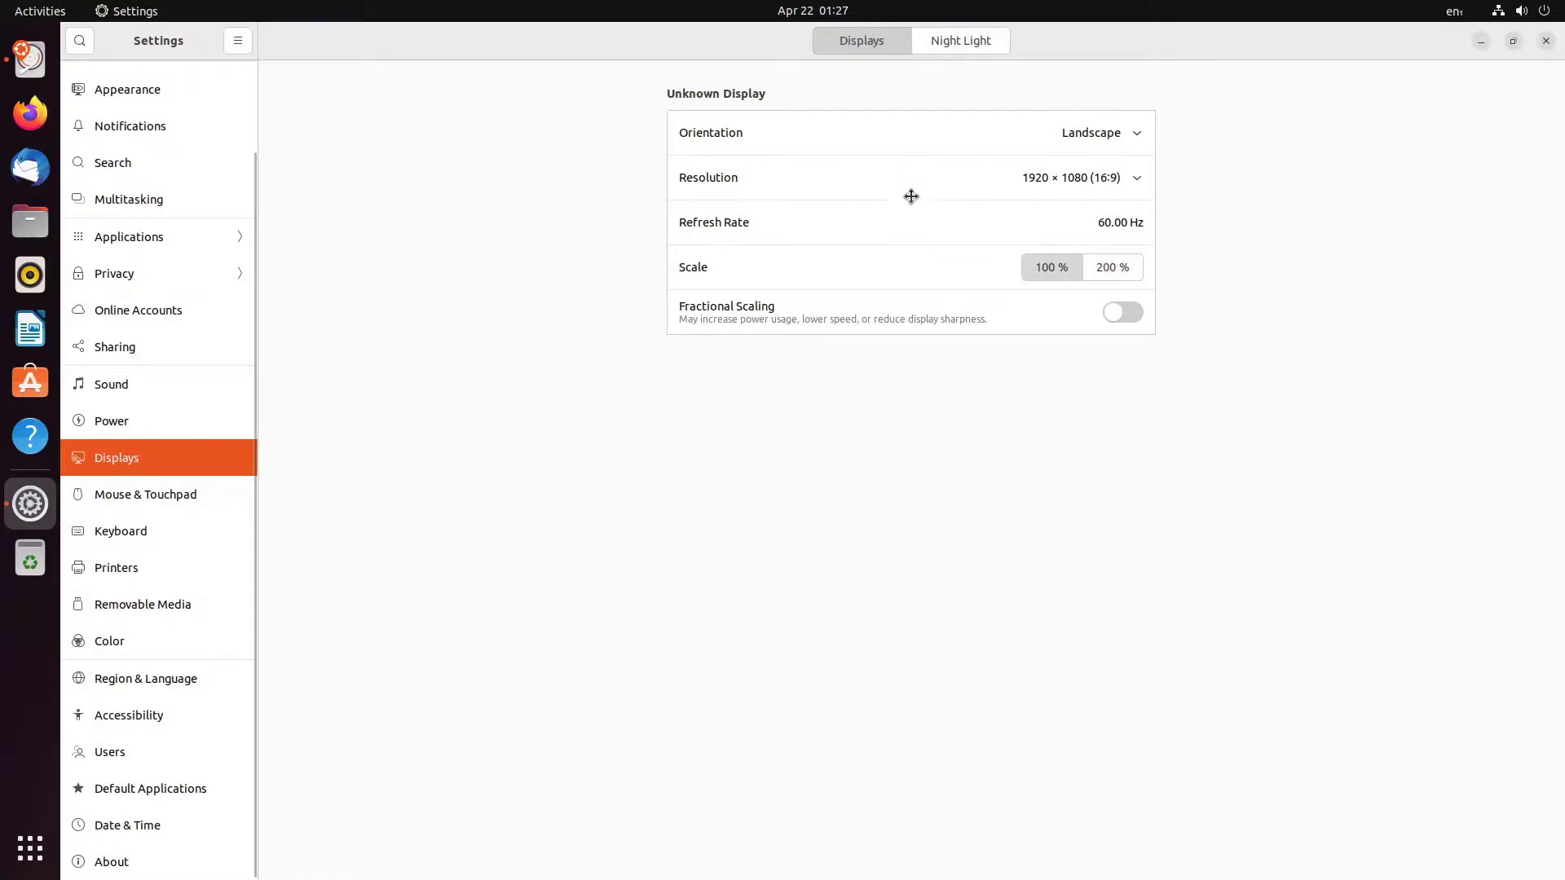
left_click_drag(912, 195, 929, 156)
left_click(1106, 157)
left_click_drag(595, 98, 859, 97)
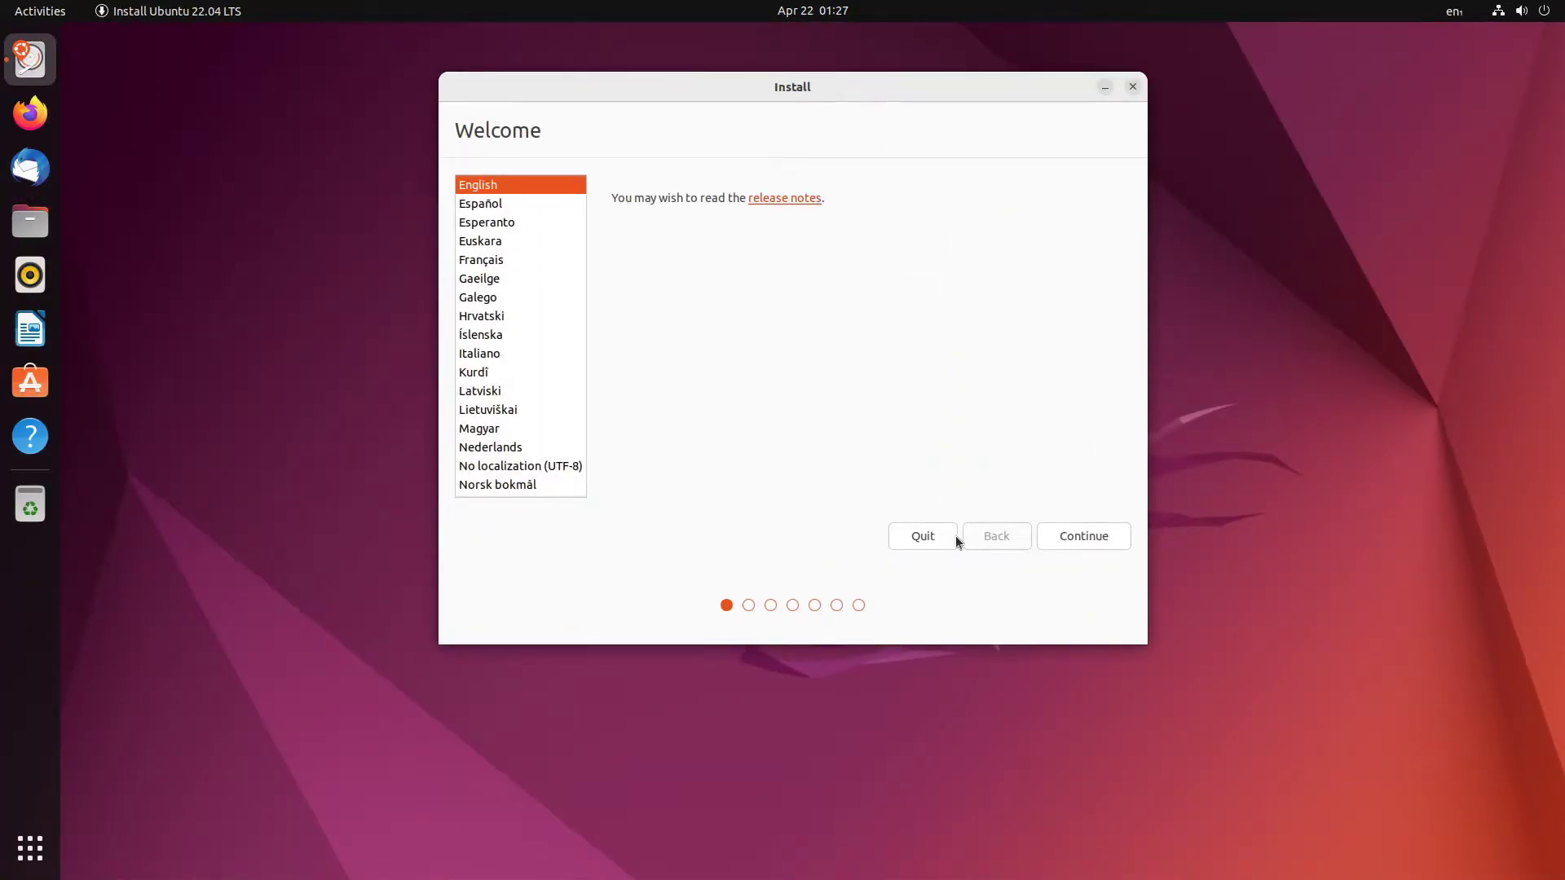
- Keep English and the English (US) keyboard layout after testing it
left_click(1084, 537)
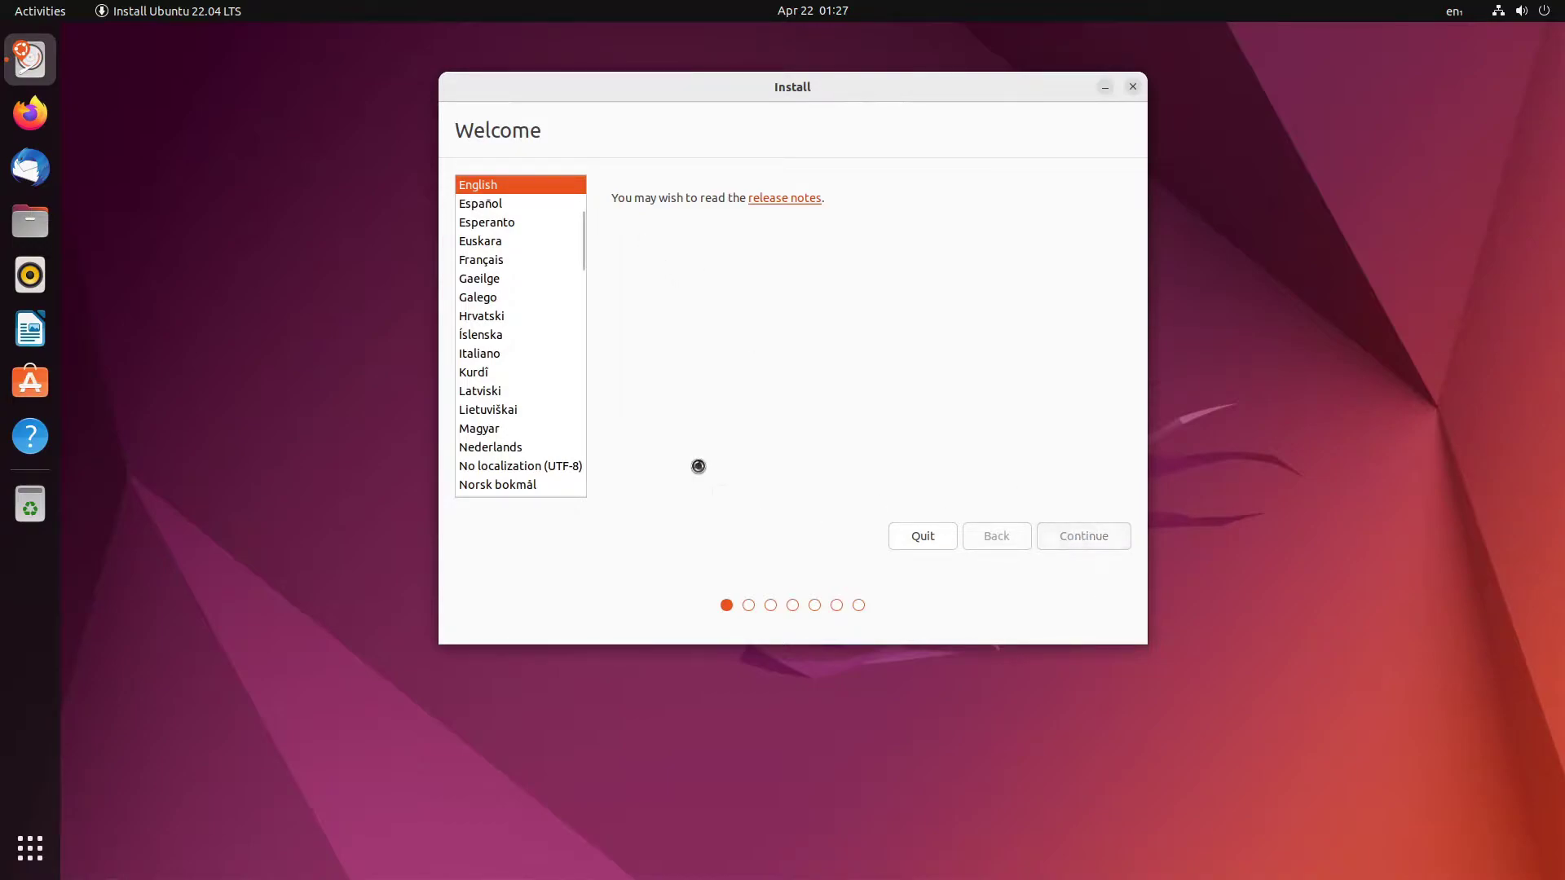
left_click(601, 464)
type("hjjgfghjkl")
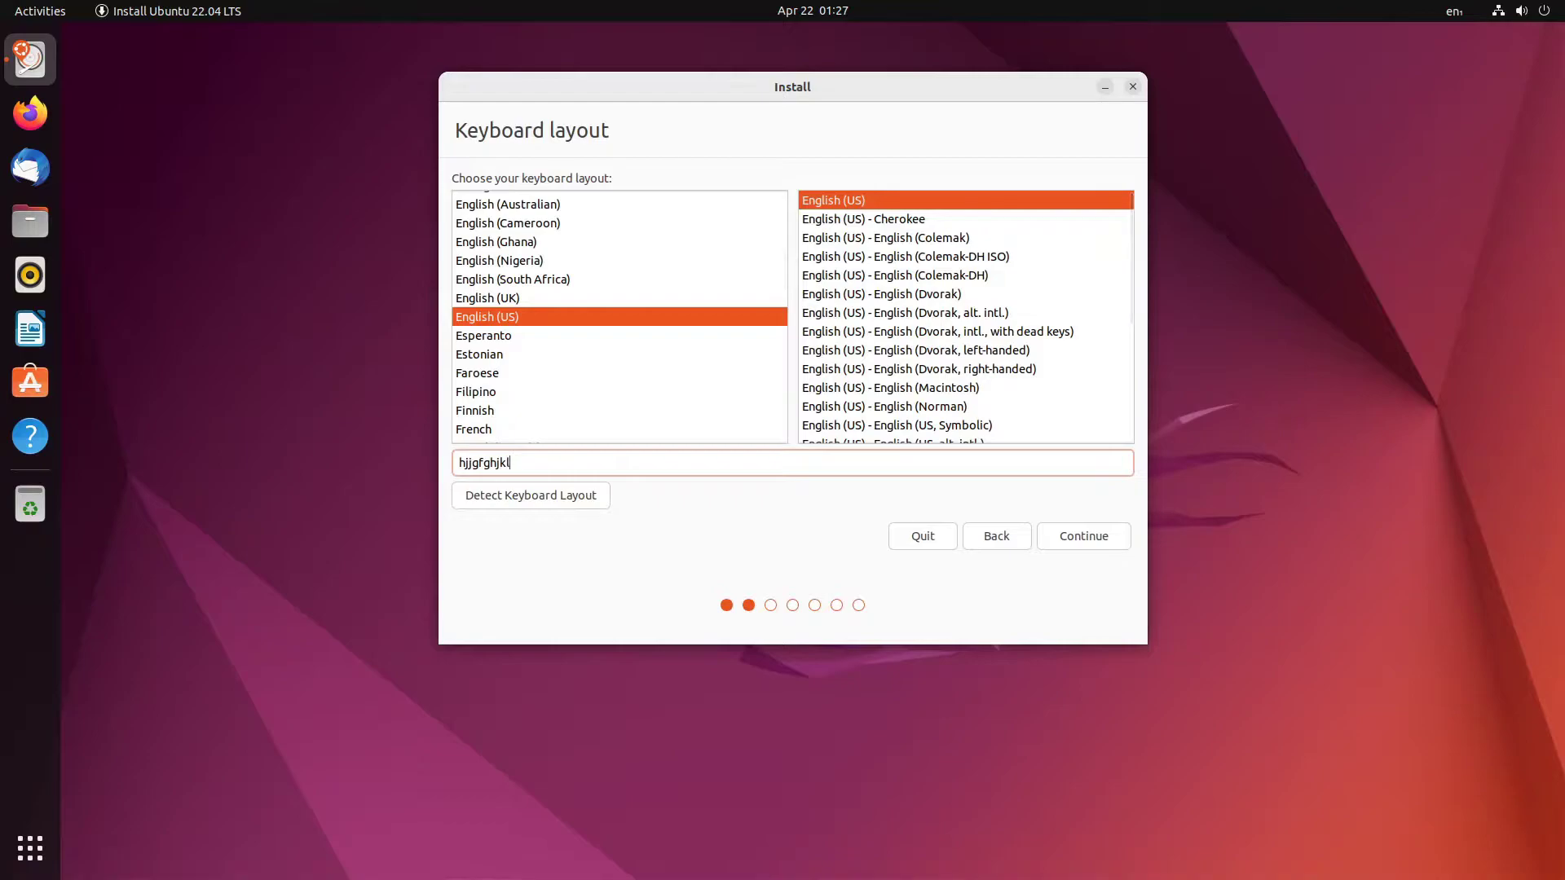
left_click(1069, 547)
mouse_move(869, 91)
left_mouse_down()
mouse_move(978, 96)
mouse_move(850, 103)
left_mouse_up()
- Keep Normal installation selected while checking the application grid several times
left_click(580, 219)
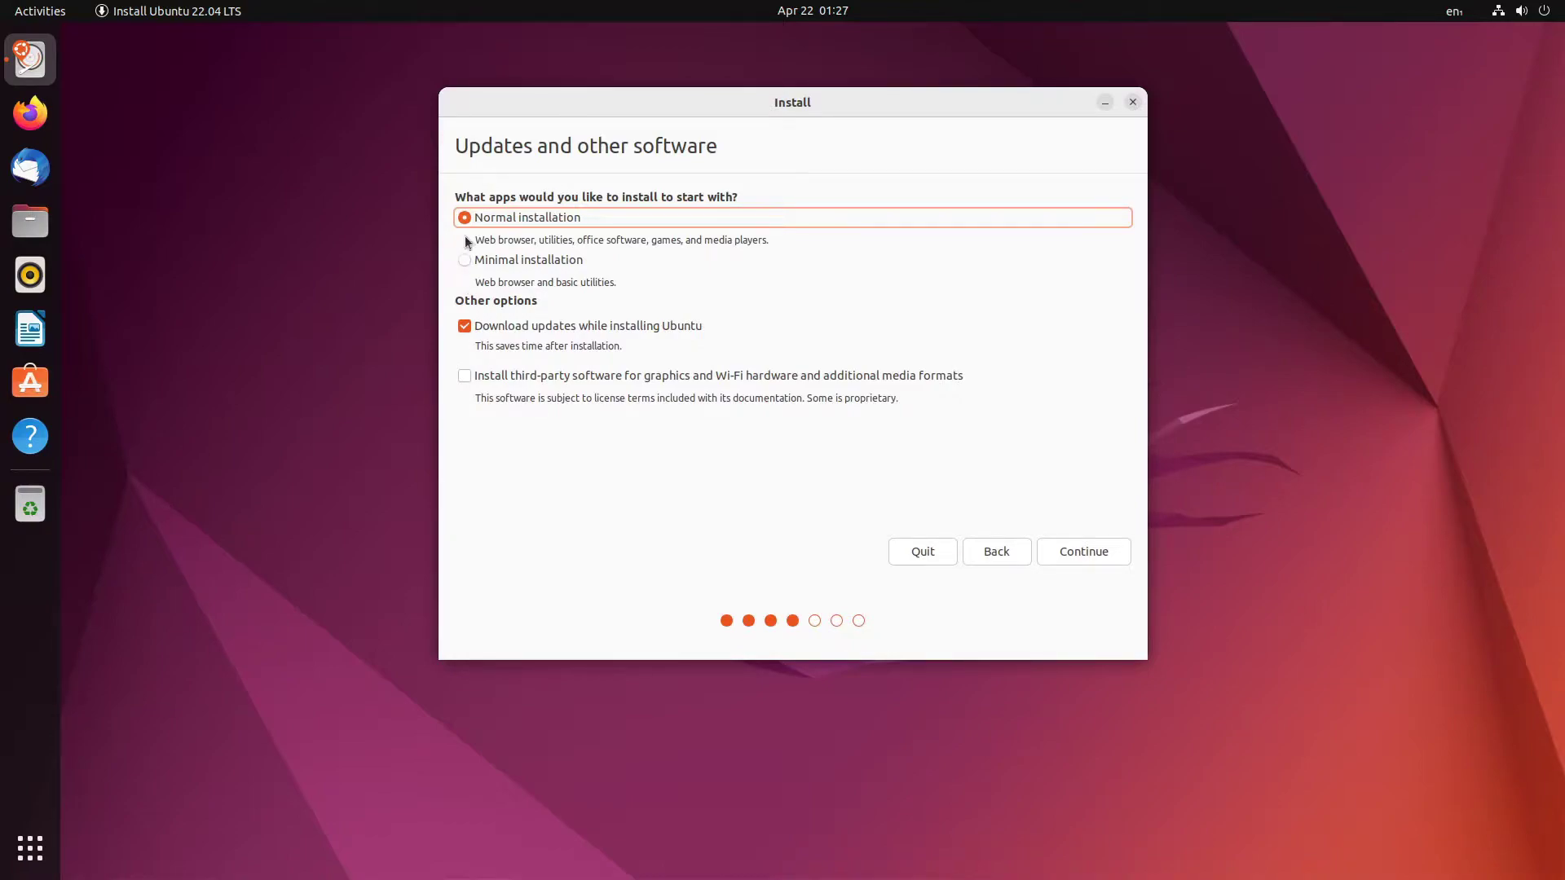
left_click(16, 832)
left_click(714, 158)
left_click(27, 854)
scroll(586, 489, "down", 1)
scroll(570, 527, "up", 1)
left_click(657, 159)
left_click(4, 846)
scroll(552, 541, "down", 1)
scroll(552, 542, "up", 1)
left_click(649, 194)
left_click(31, 866)
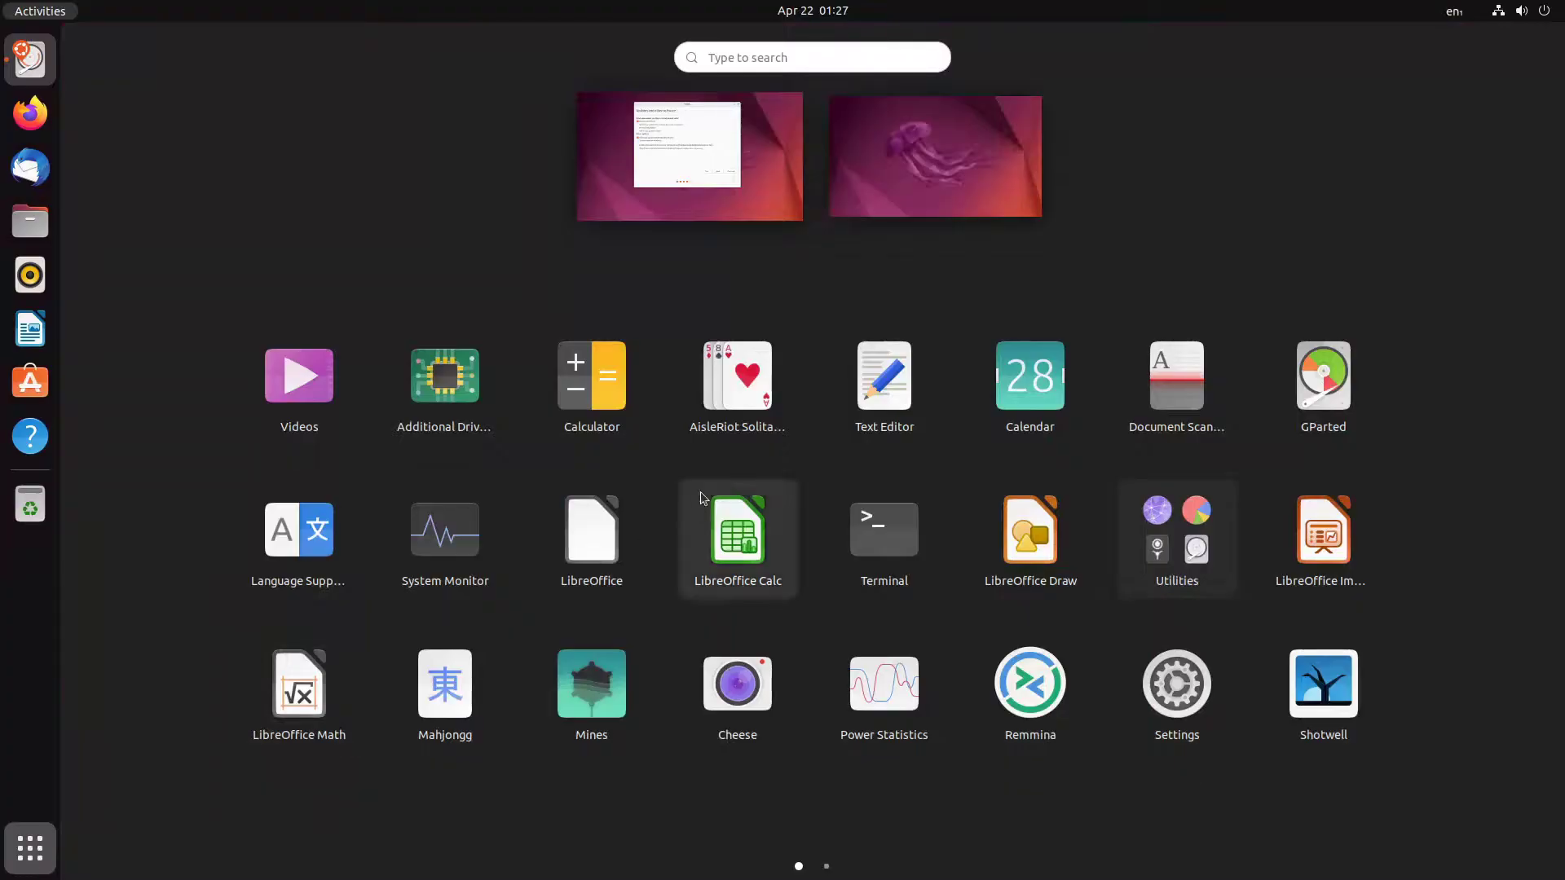
left_click(644, 145)
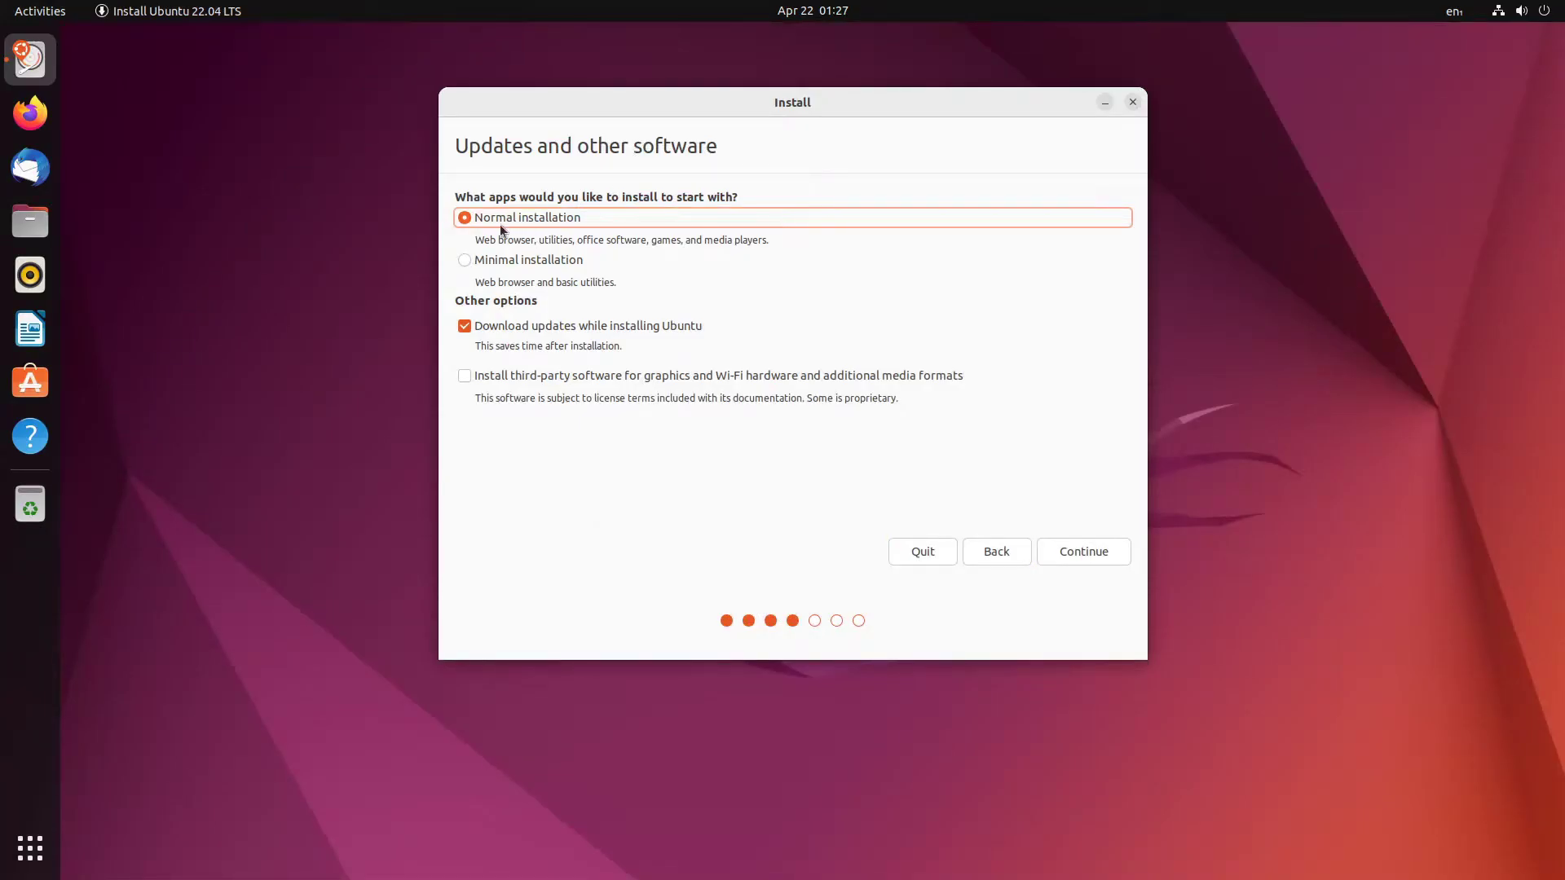
- Tick installing third-party drivers and media formats, then continue to Installation type
left_click_drag(548, 240, 774, 242)
left_click(559, 237)
left_click_drag(539, 241, 419, 245)
left_click_drag(556, 104, 468, 103)
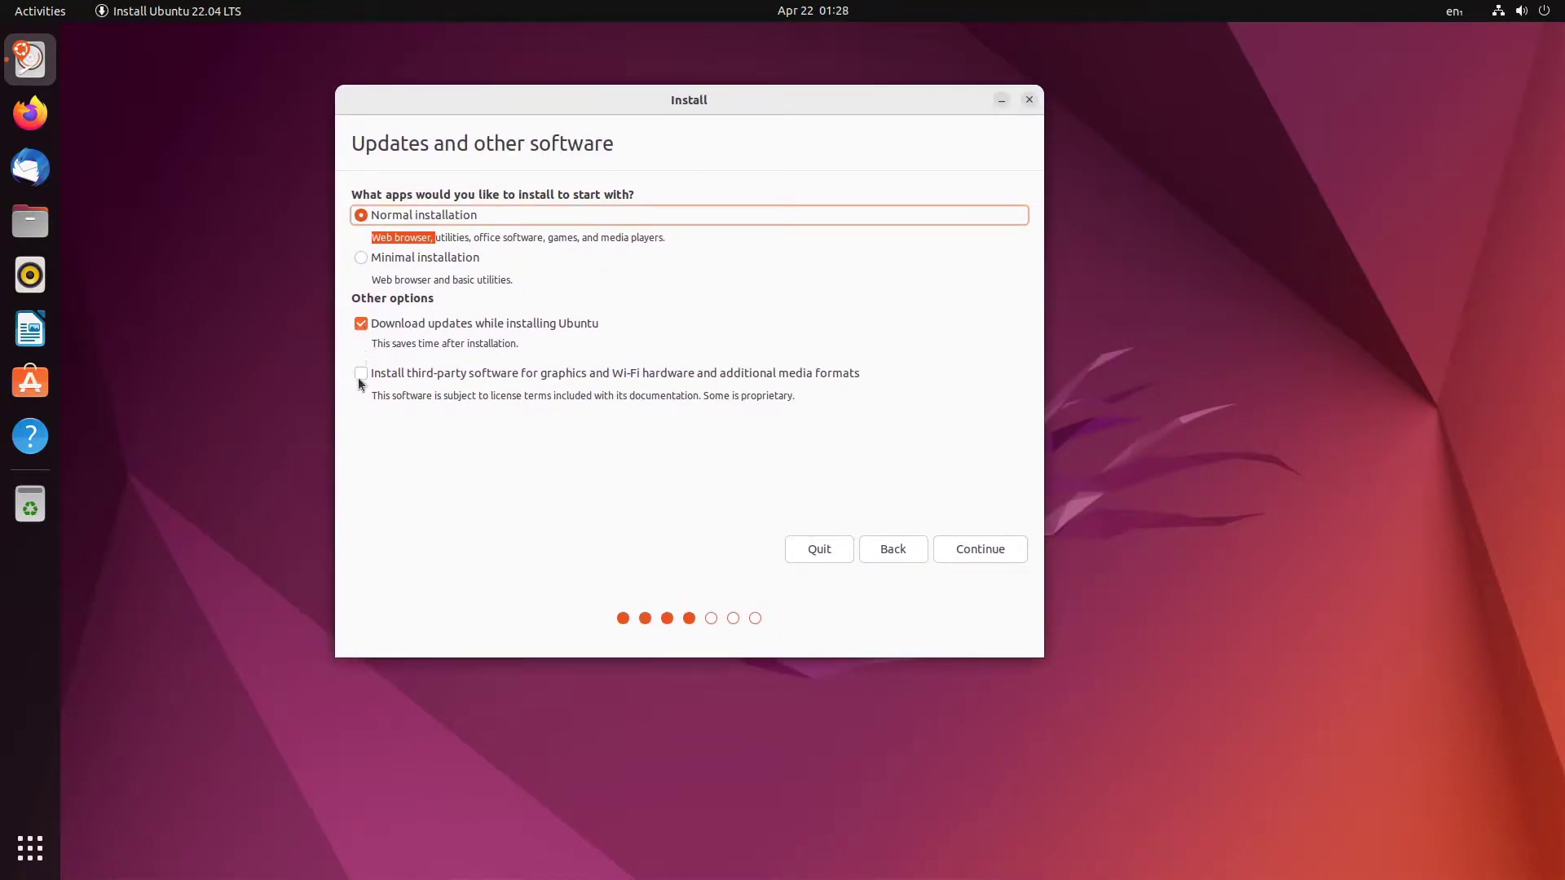
left_click(382, 377)
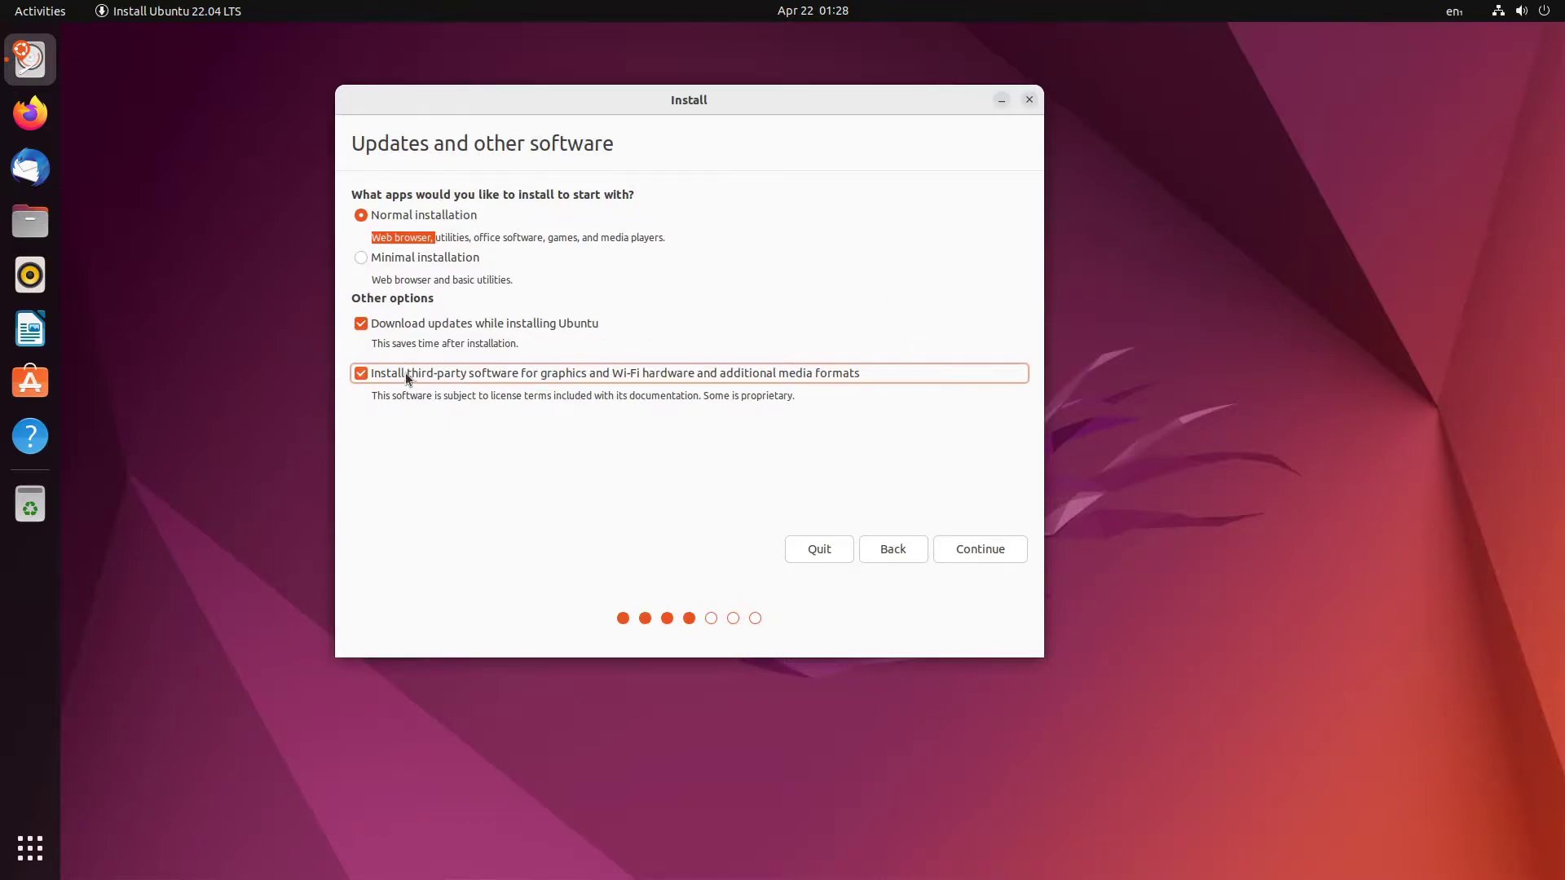
left_click(999, 549)
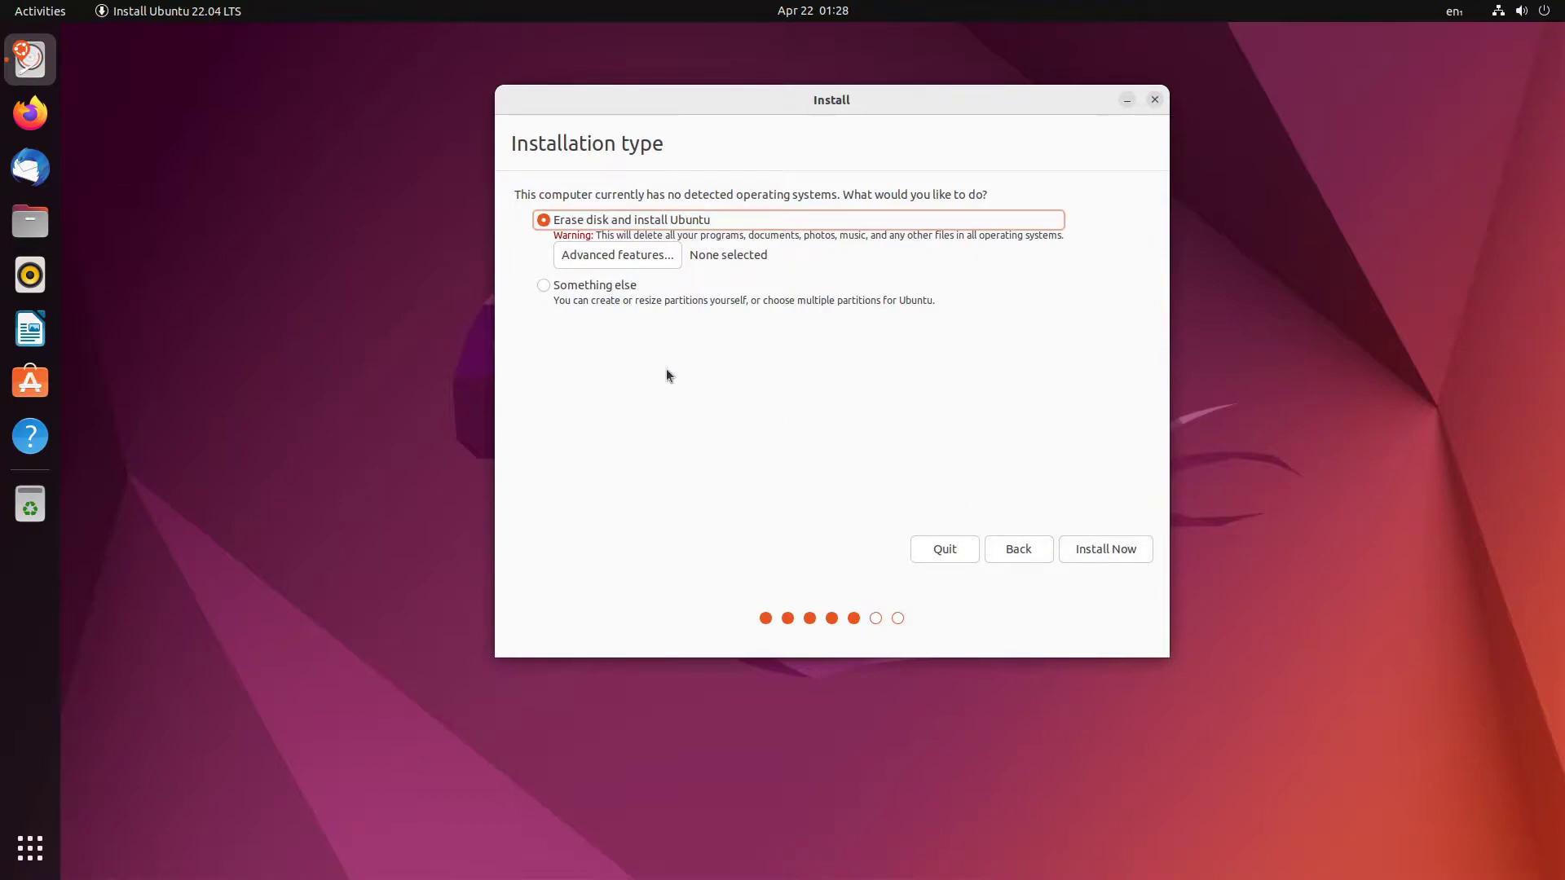
- Erase the disk for Ubuntu, confirm writing changes, and keep Chicago as the location
left_click(1126, 559)
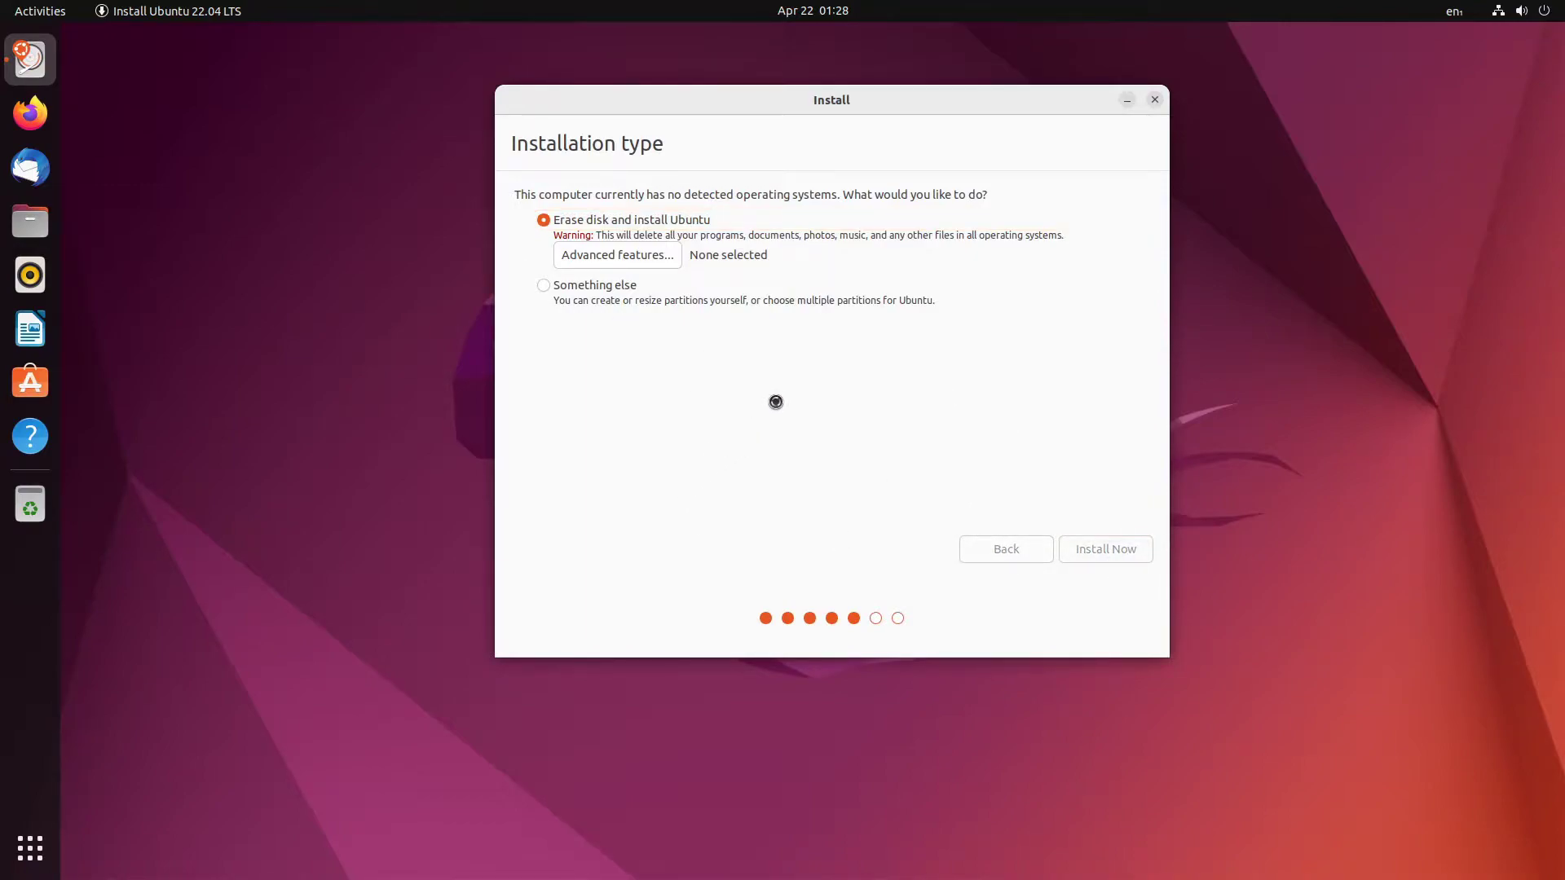
left_click(1082, 458)
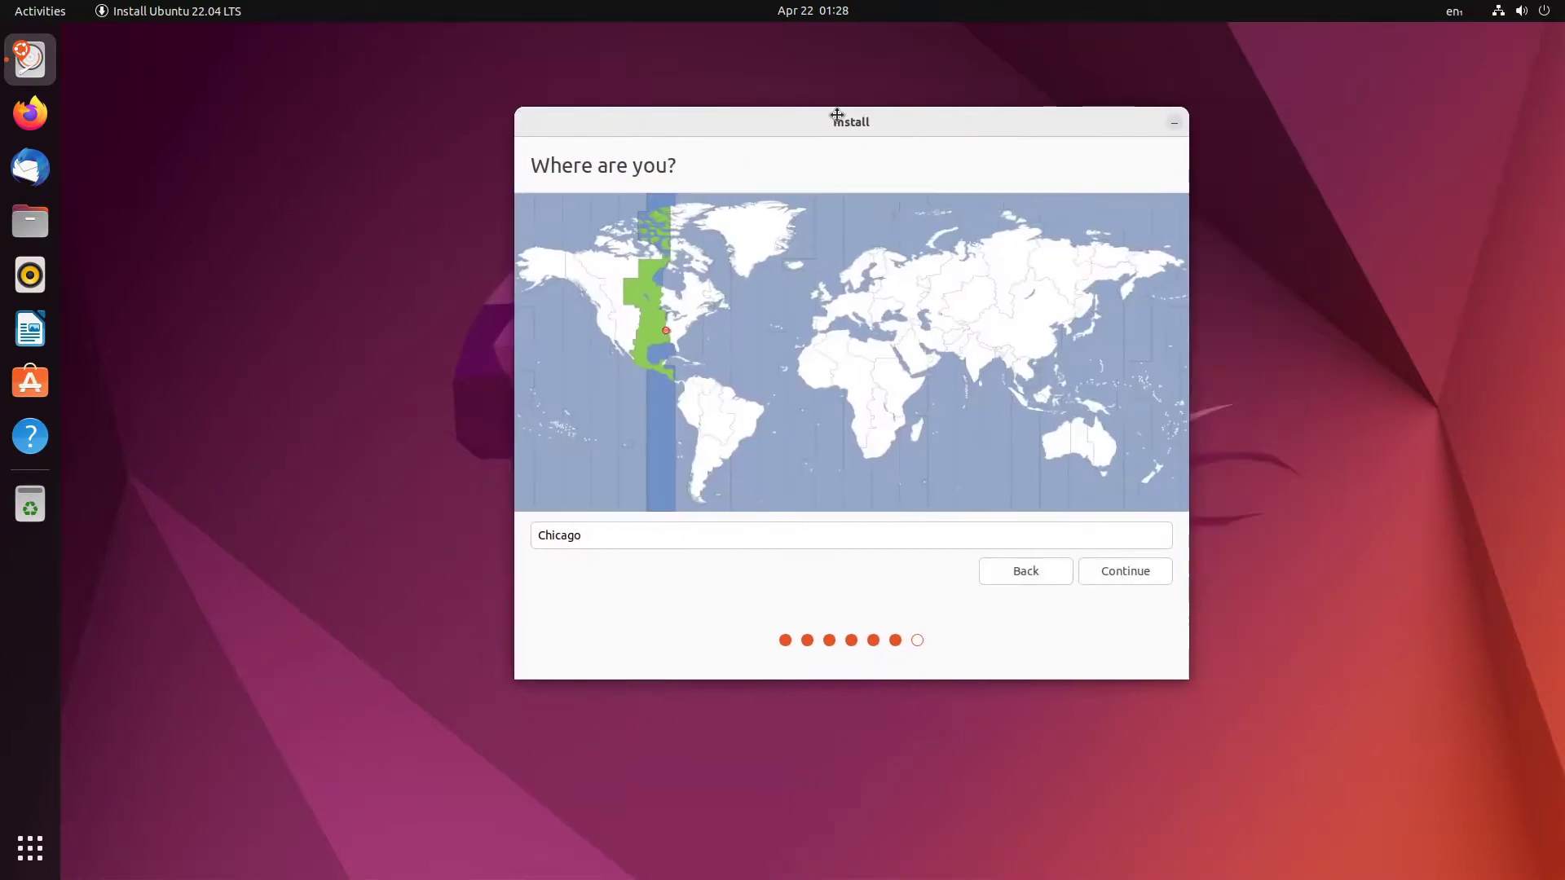
left_click(1052, 576)
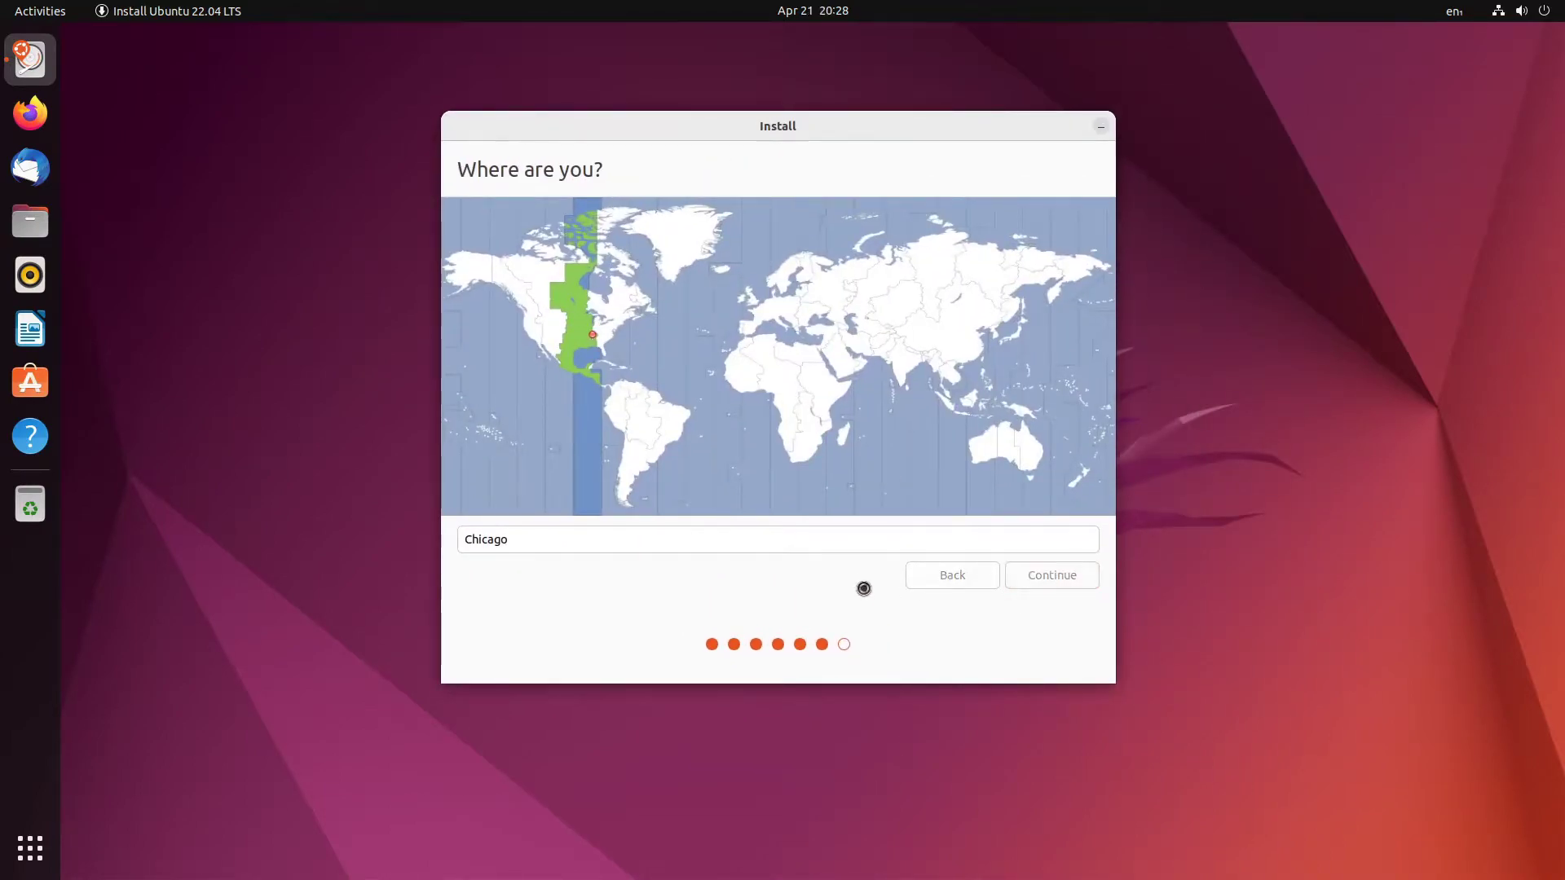
- Enter the user's name and a confirmed password, then start copying files
type("overfl0w")
left_click(674, 344)
type("••••")
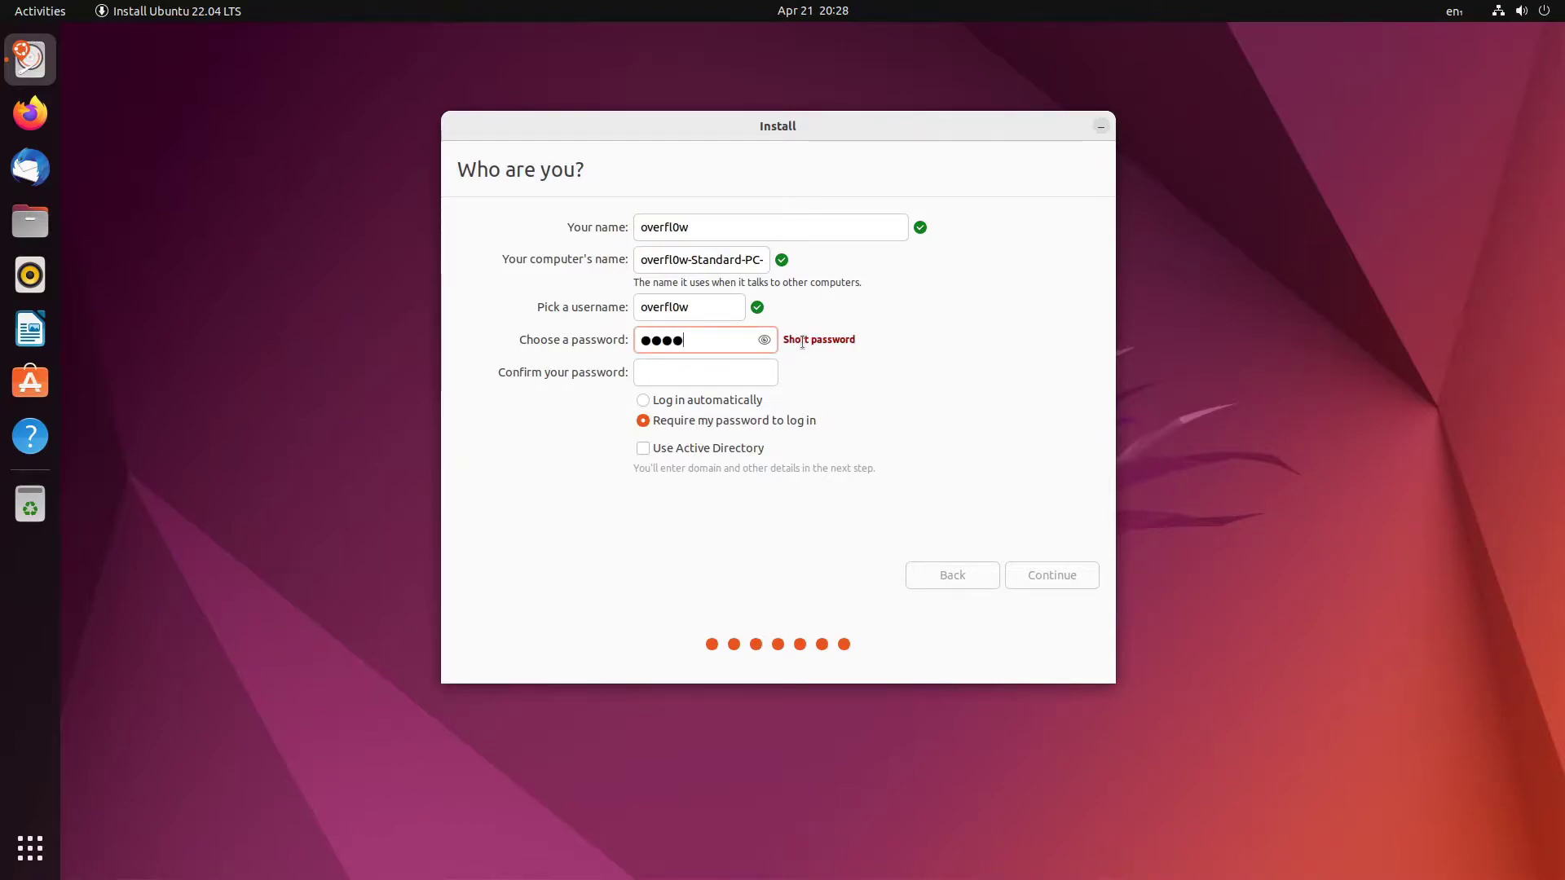
left_click(765, 340)
left_click(746, 364)
type("0000")
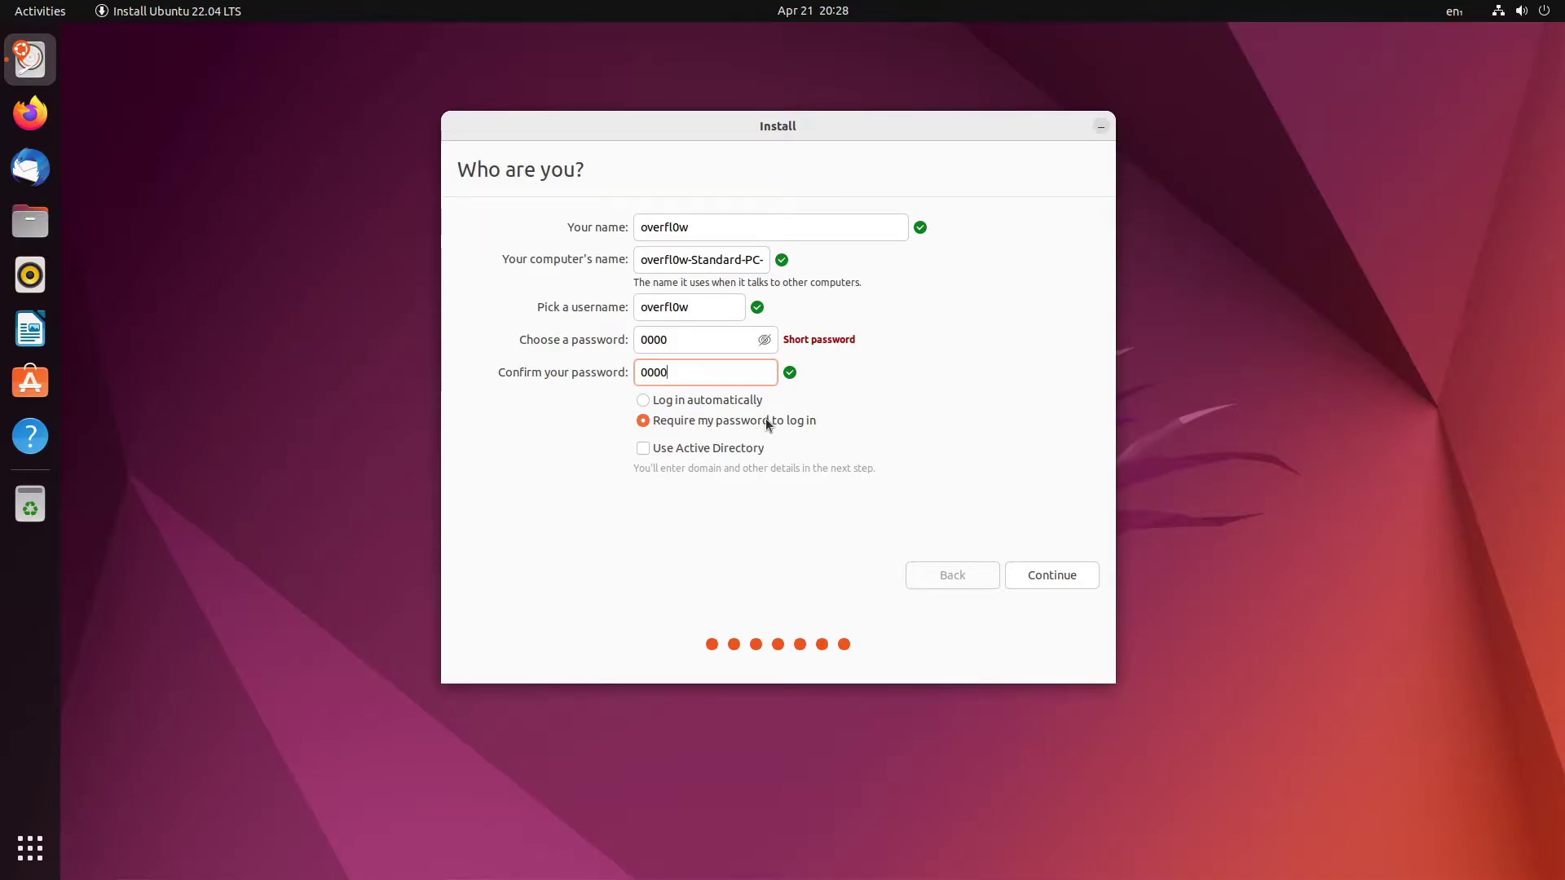
left_click(1052, 574)
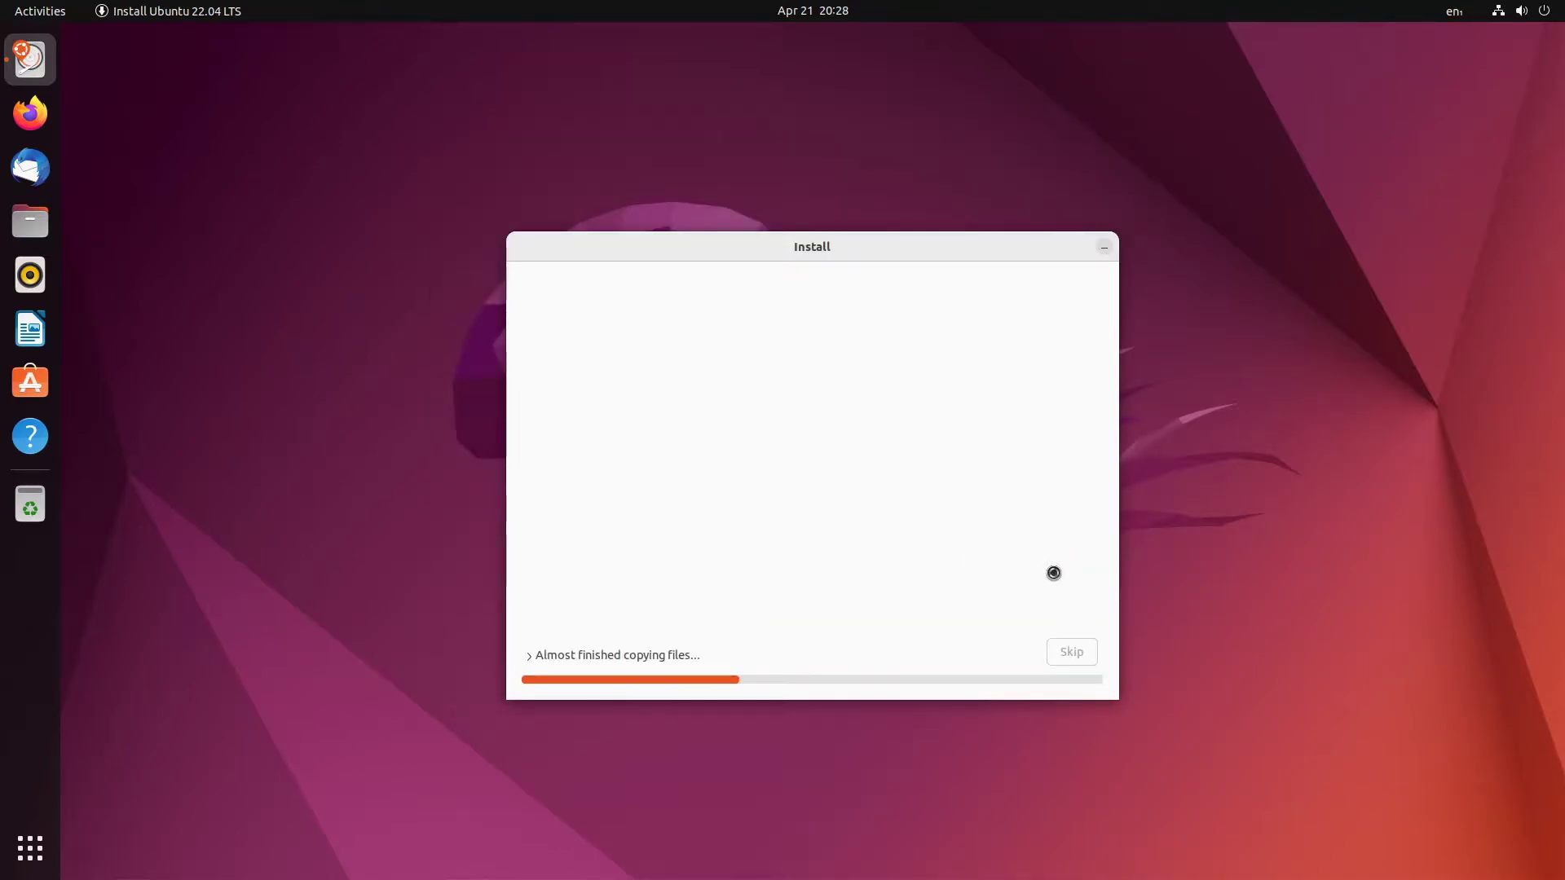
- Expand the installation log and step through the installer slideshow
left_click(538, 655)
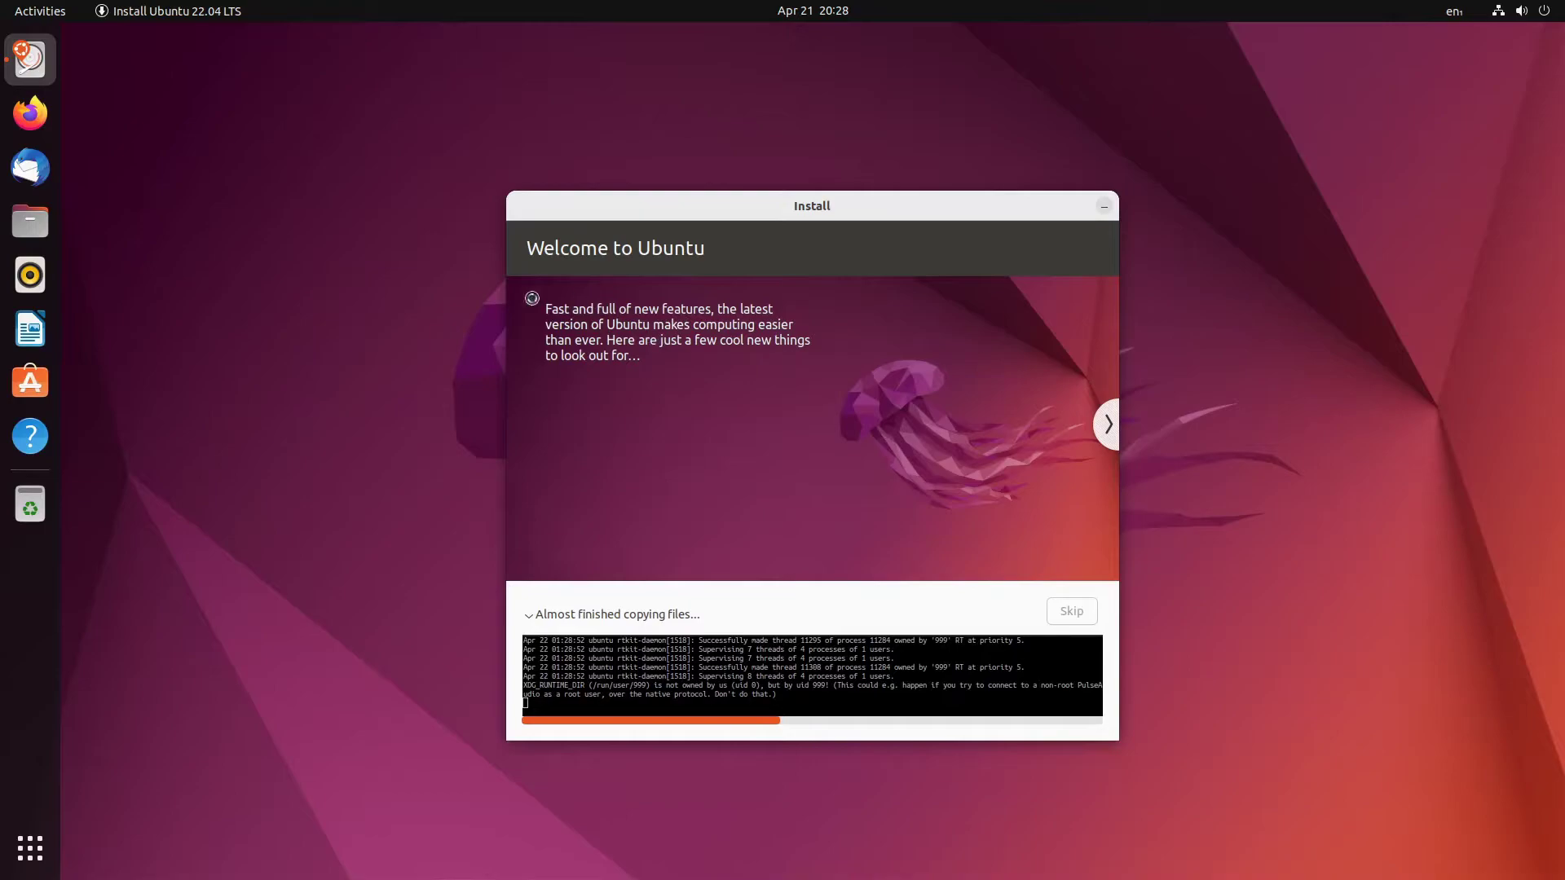
left_click(1109, 424)
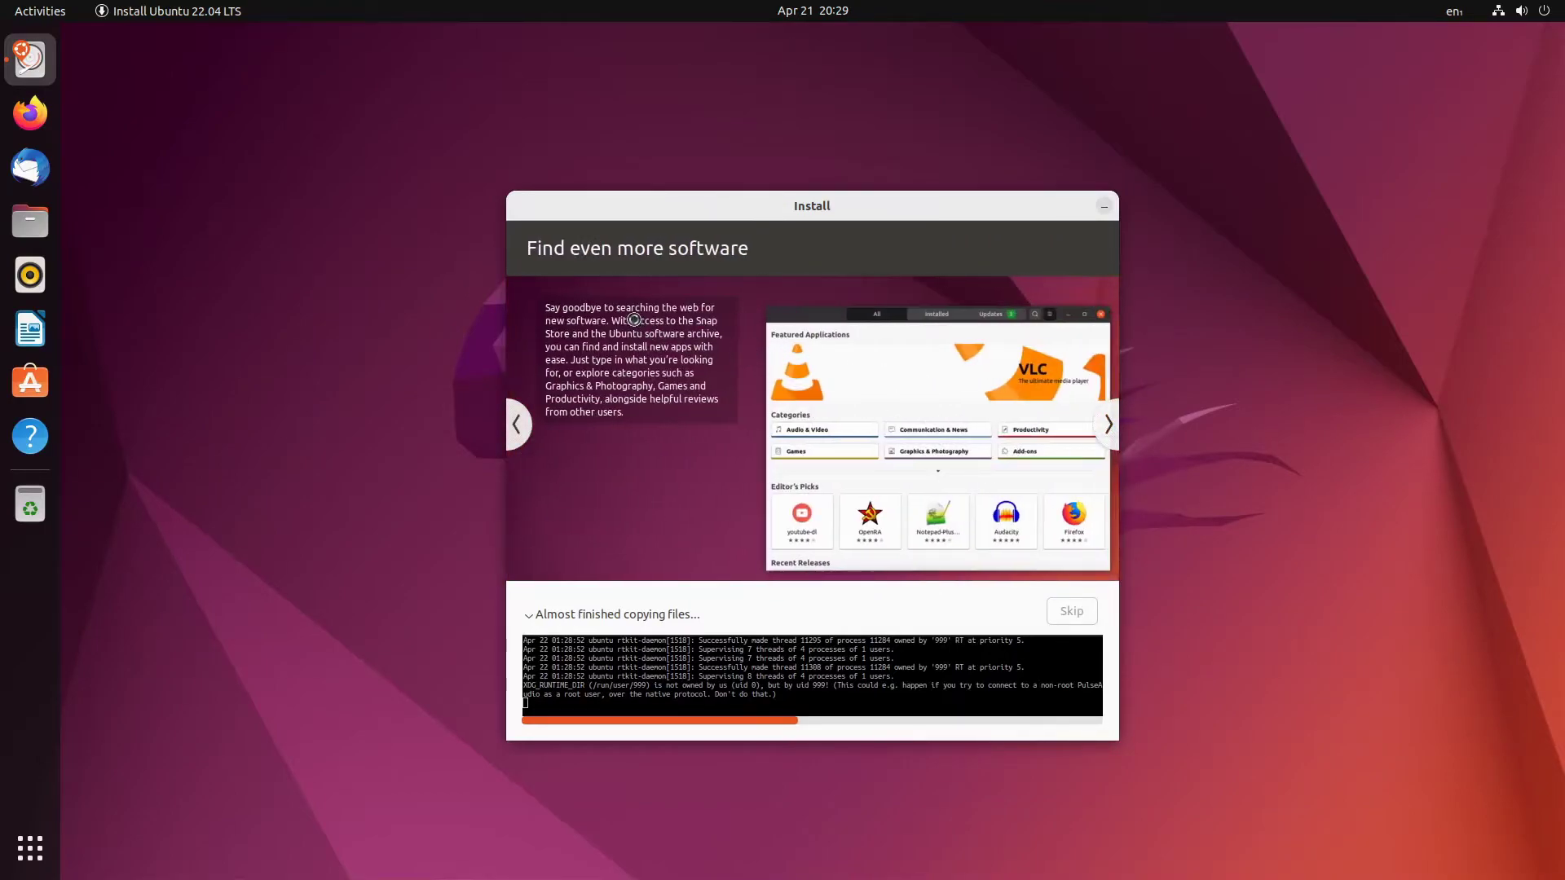
left_click(1107, 423)
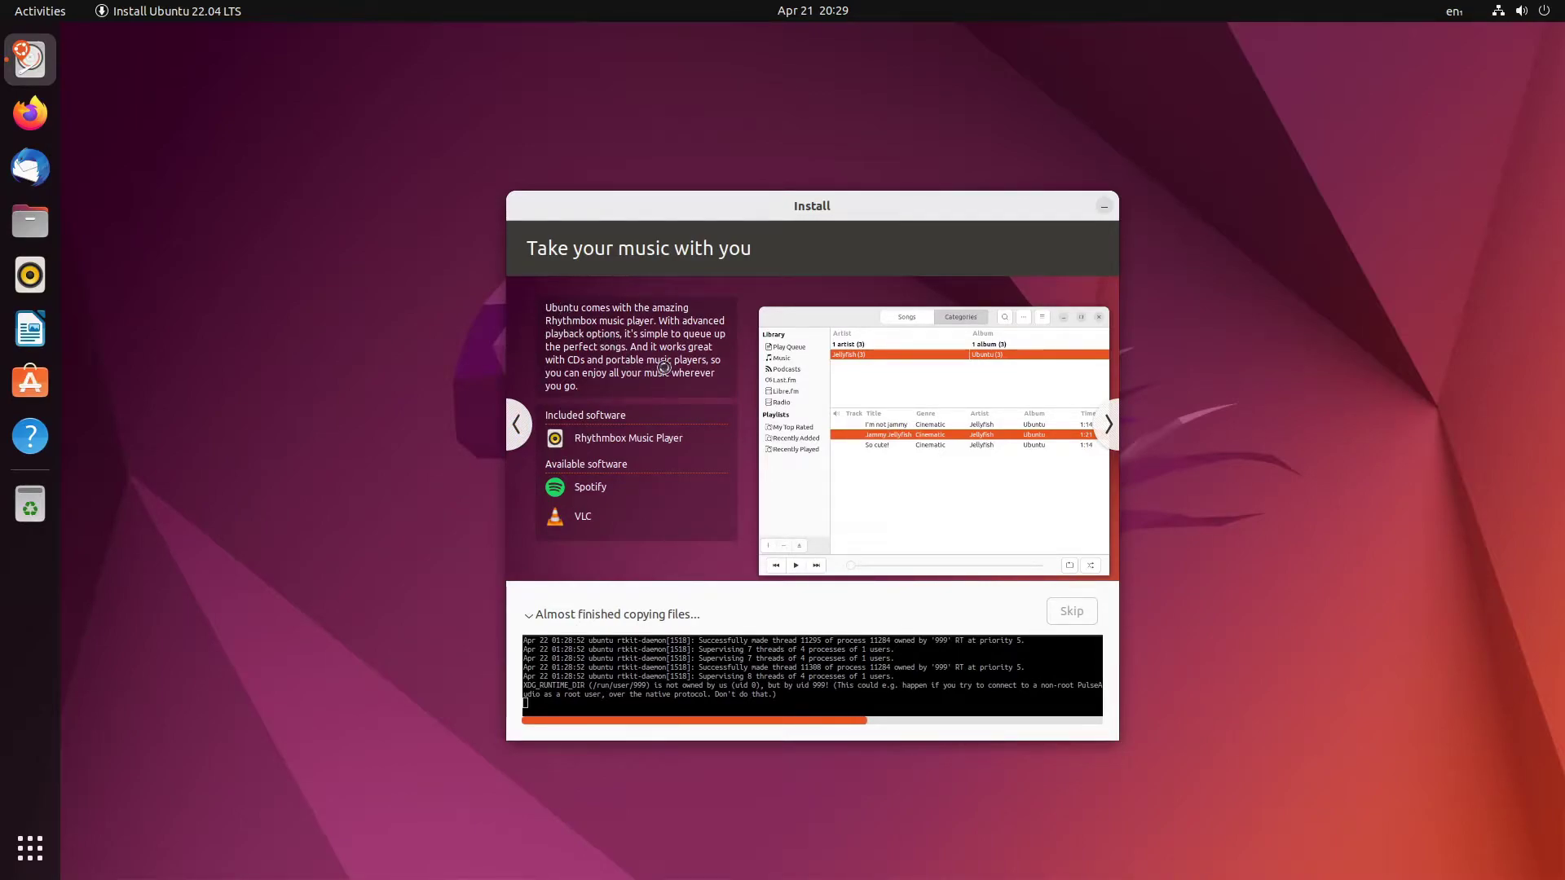
left_click_drag(779, 689, 1035, 732)
left_click(830, 708)
left_click(980, 706)
left_click(1109, 426)
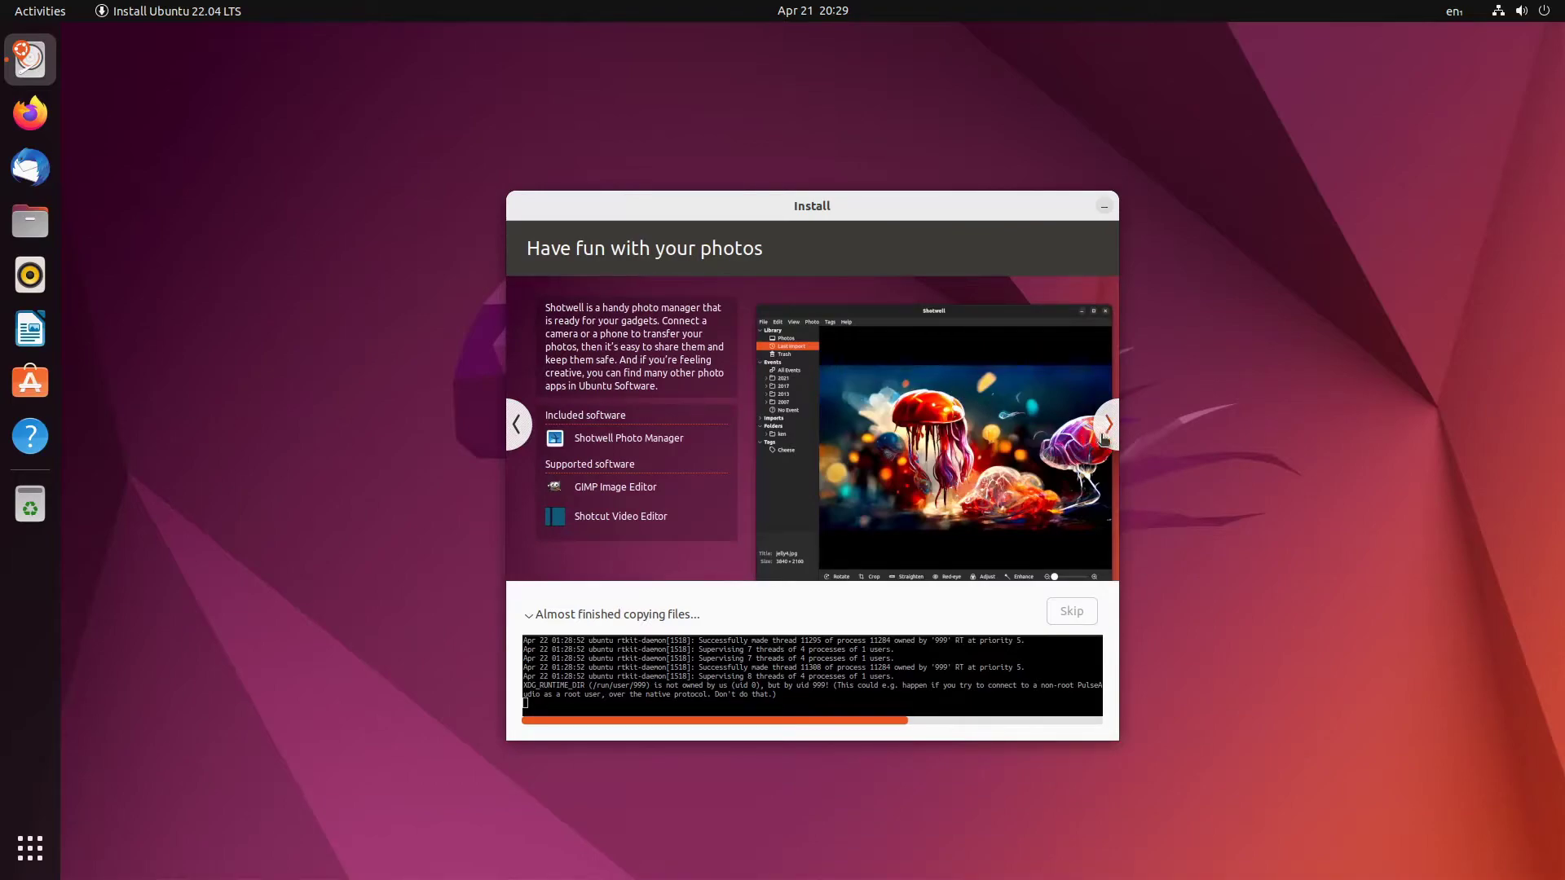
left_click(1099, 437)
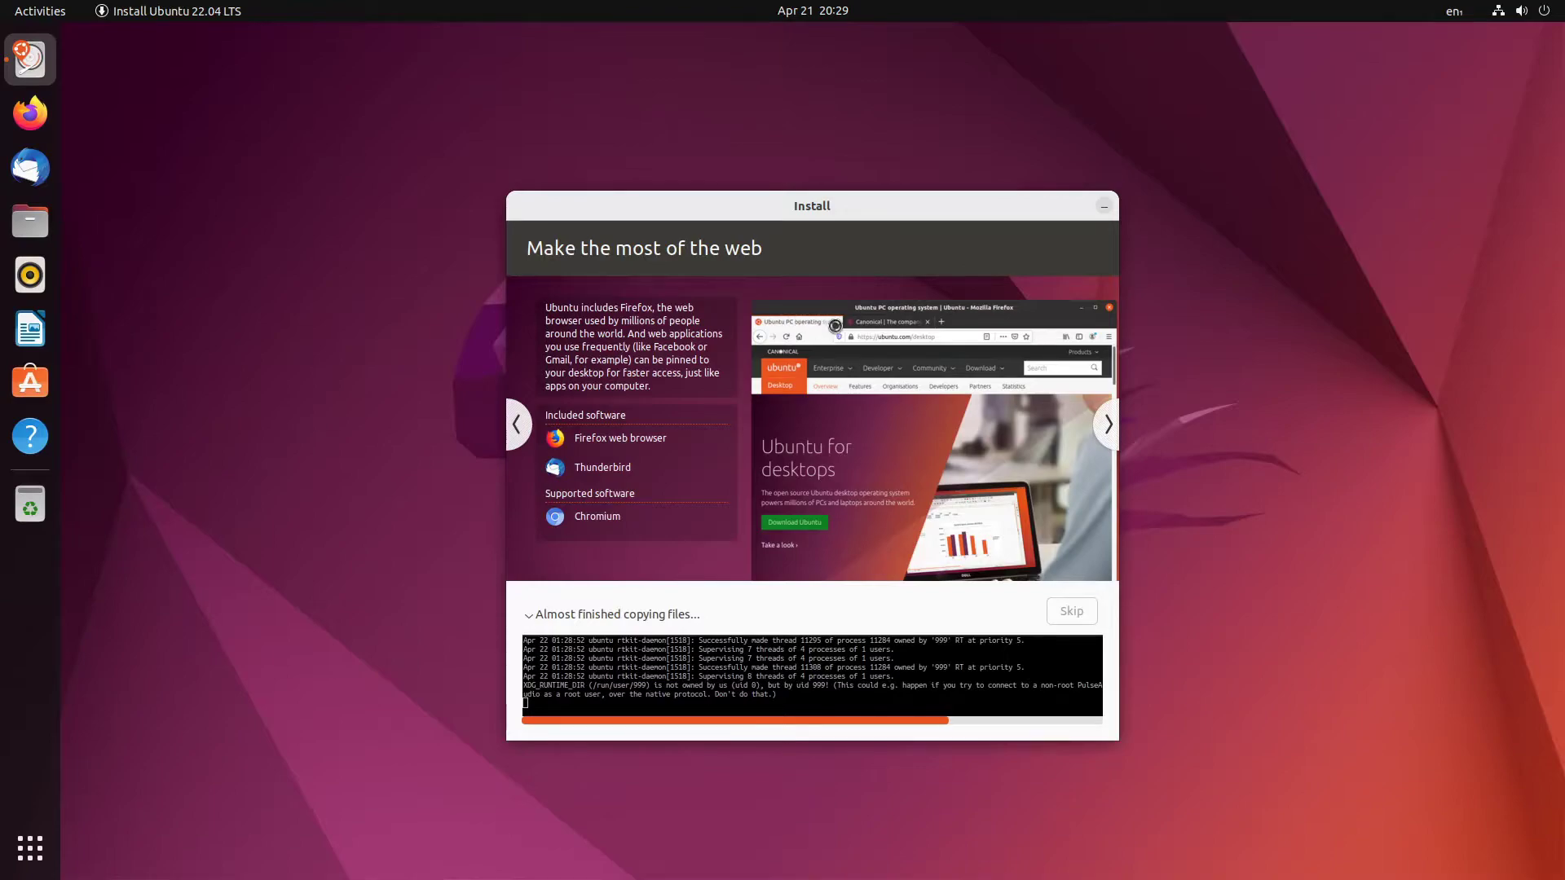
- Launch Firefox and arrange it in front of the installer window
left_click(30, 112)
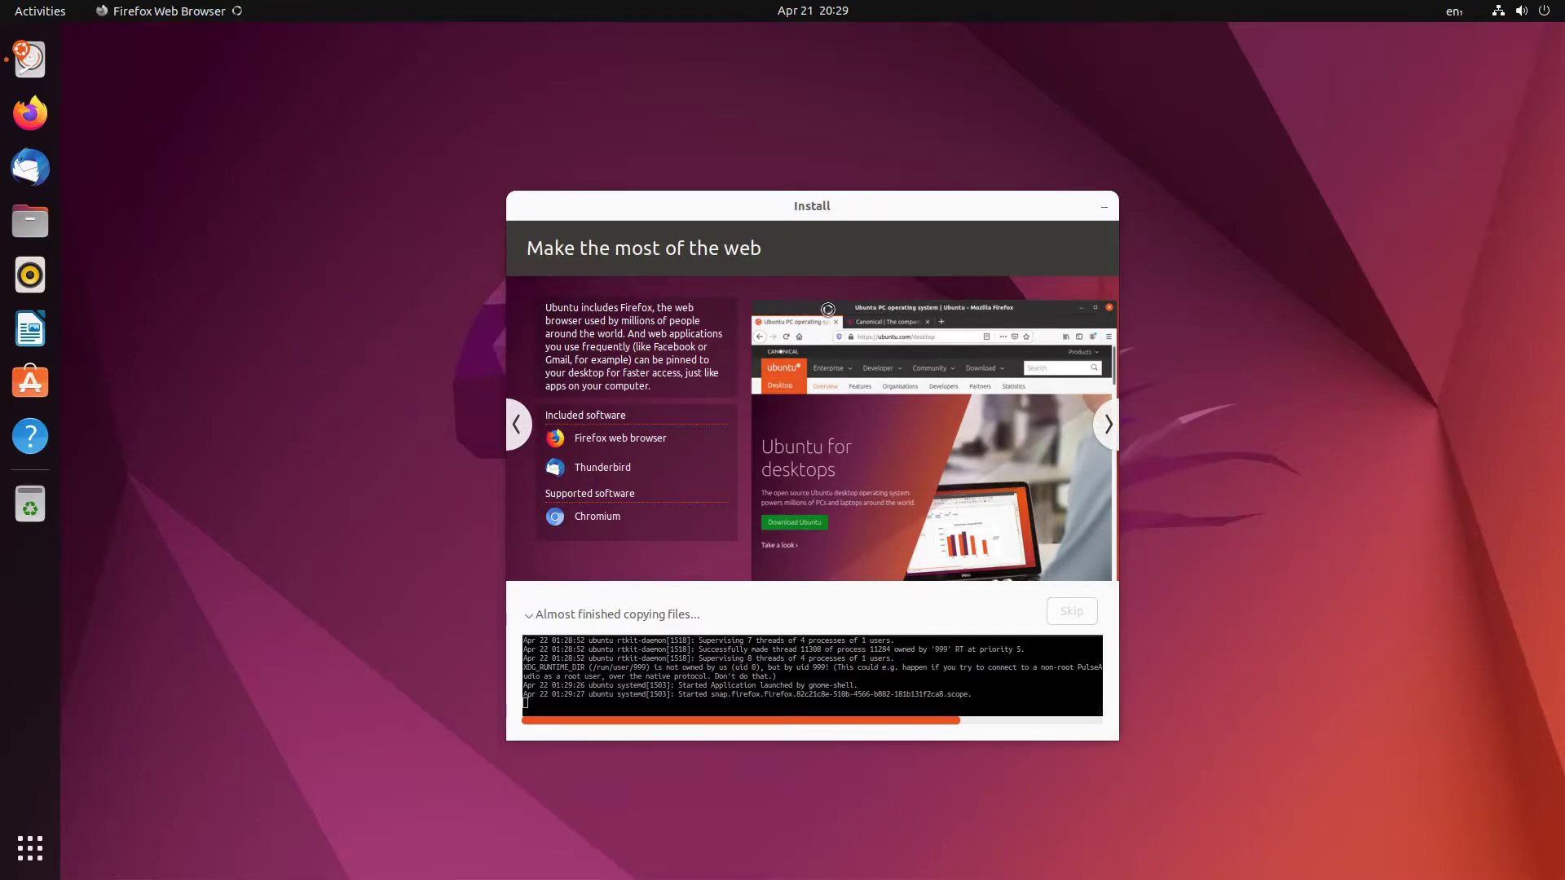
left_click_drag(828, 206, 1104, 187)
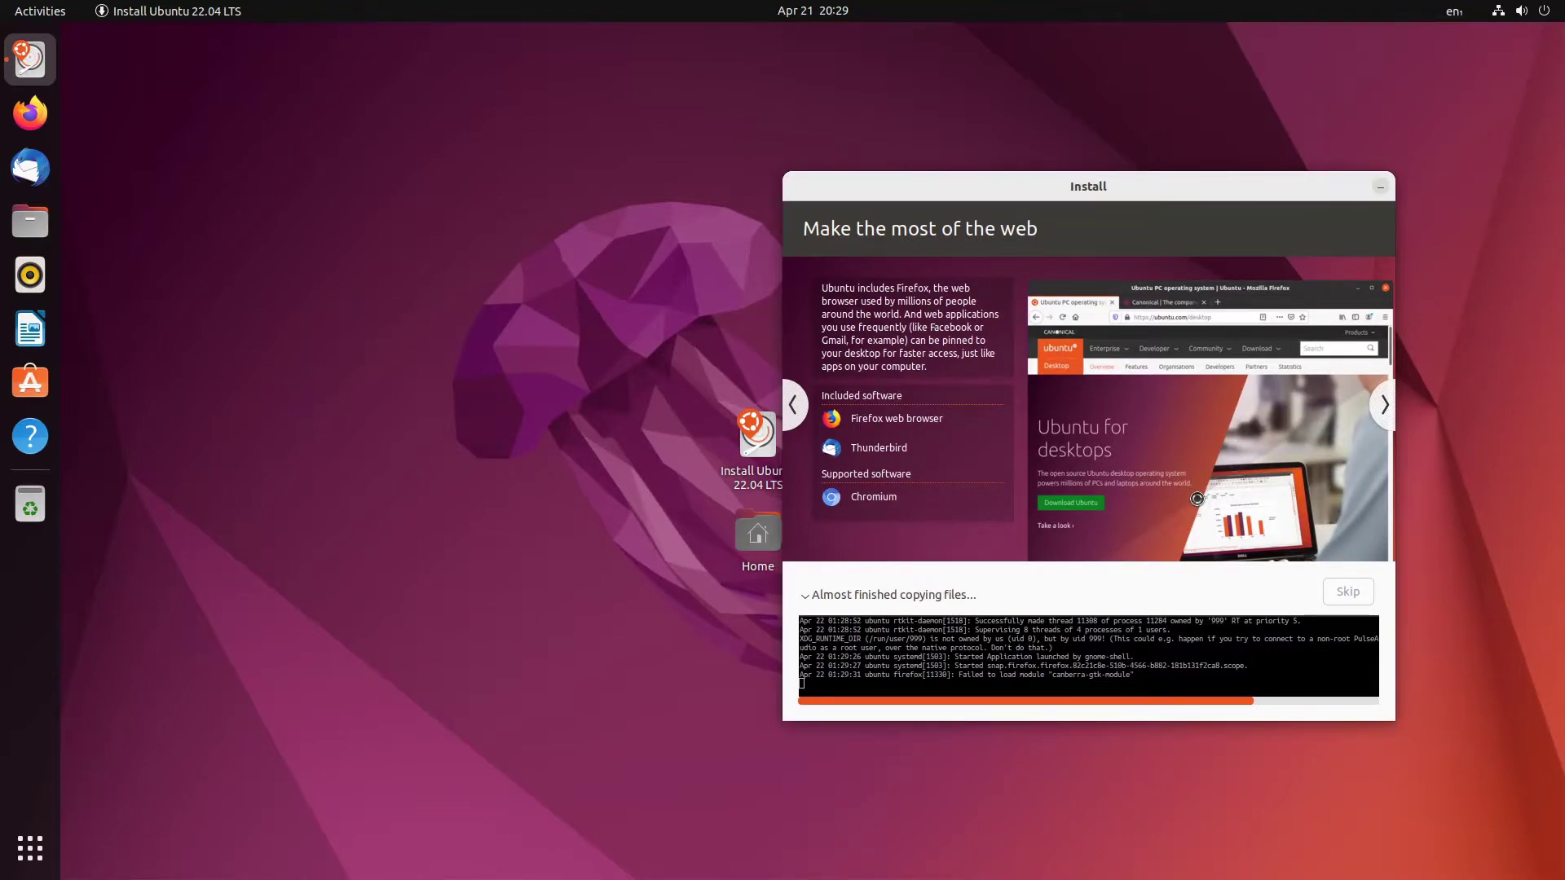
left_click(1384, 416)
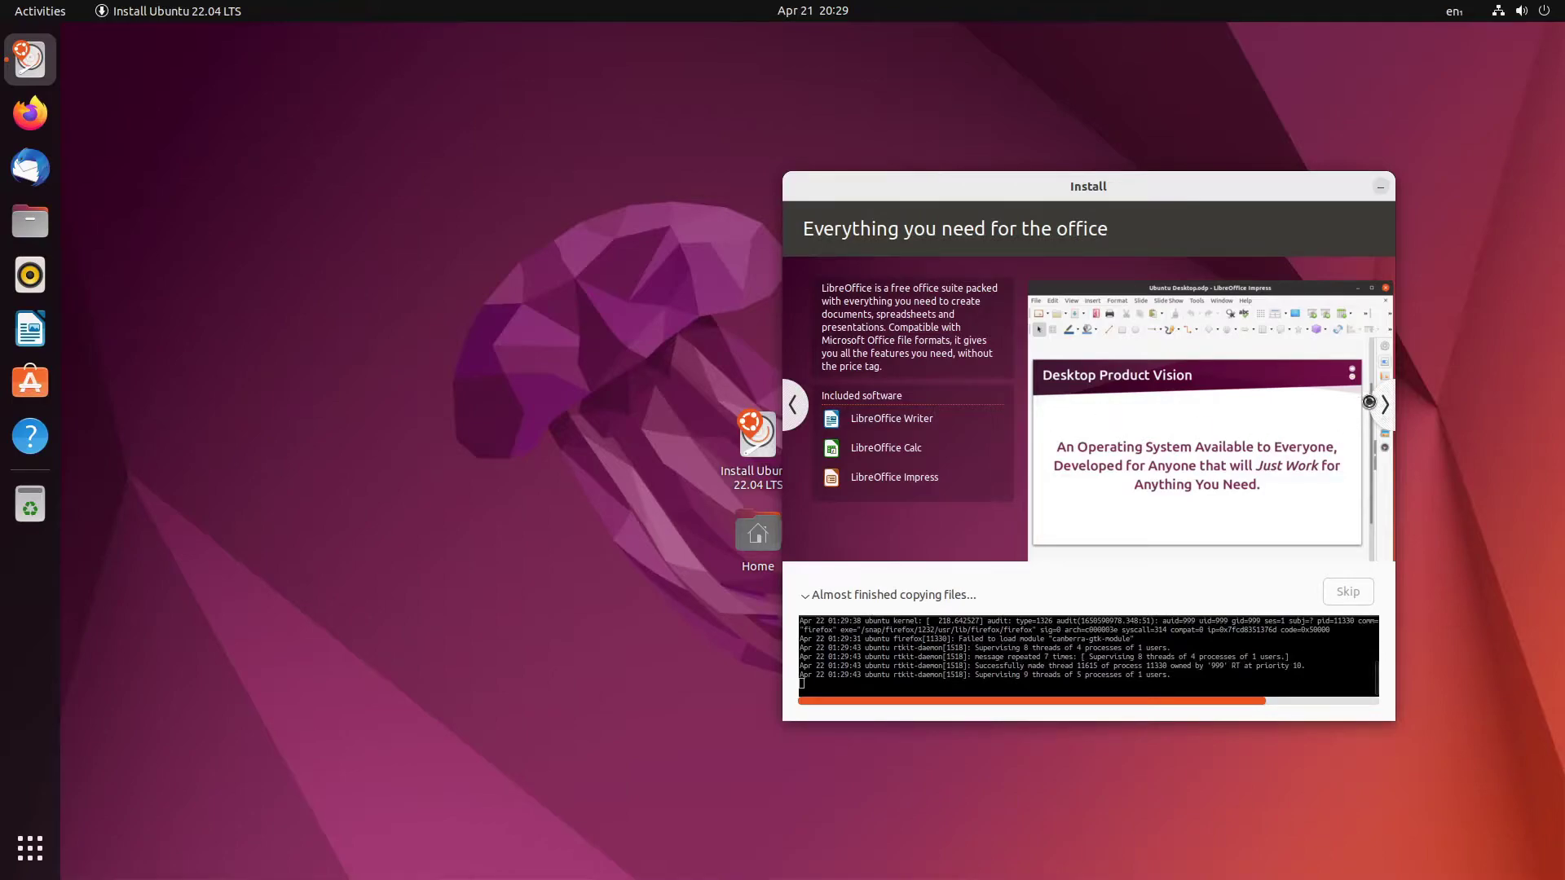
left_click(1378, 403)
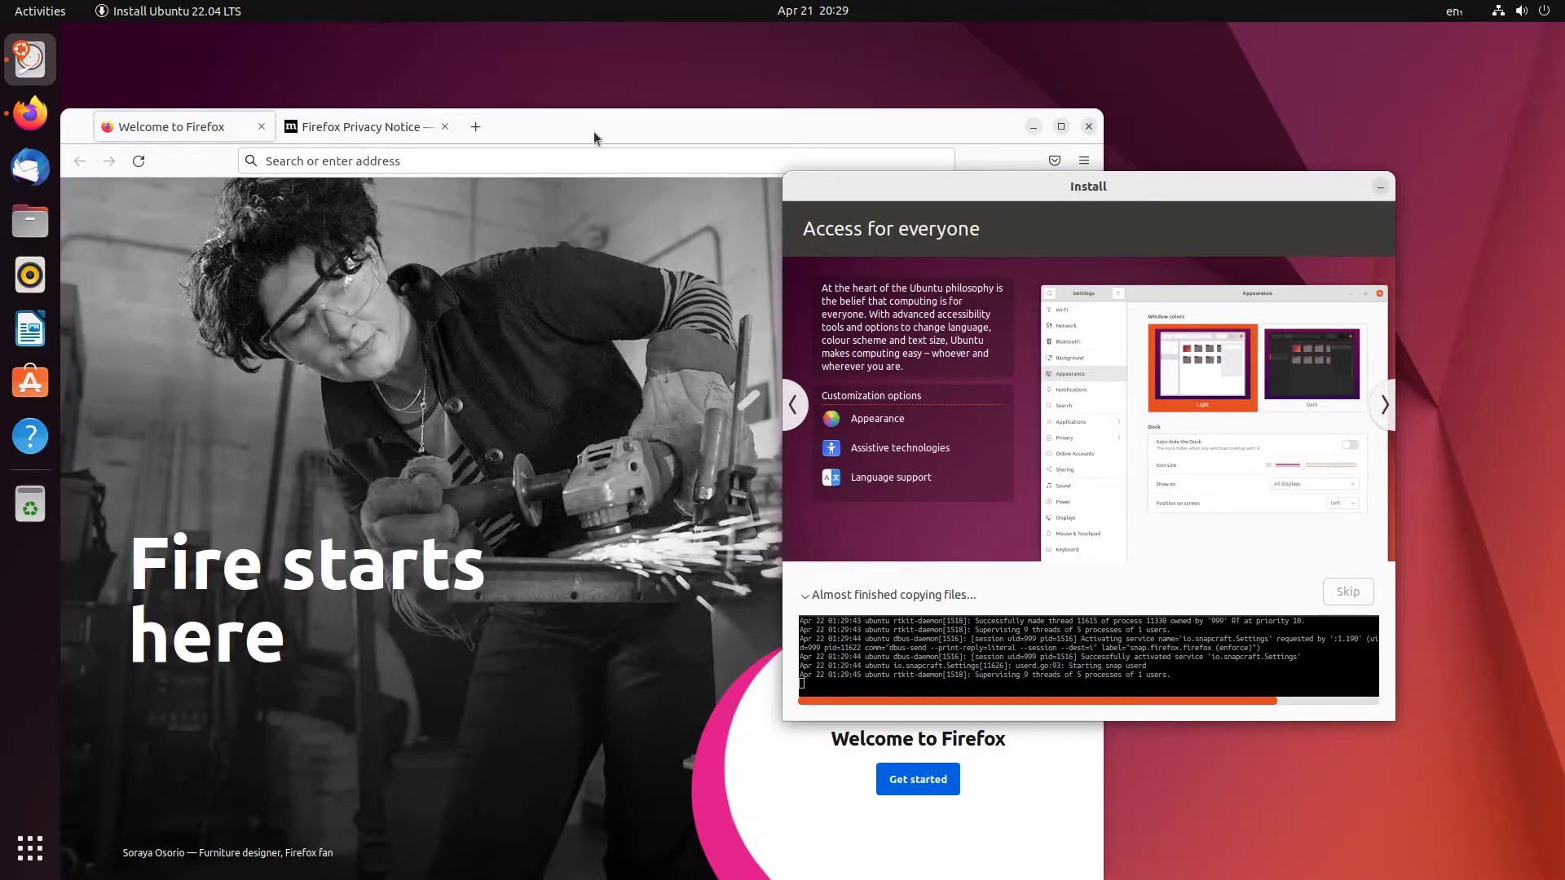
left_click_drag(652, 119, 717, 66)
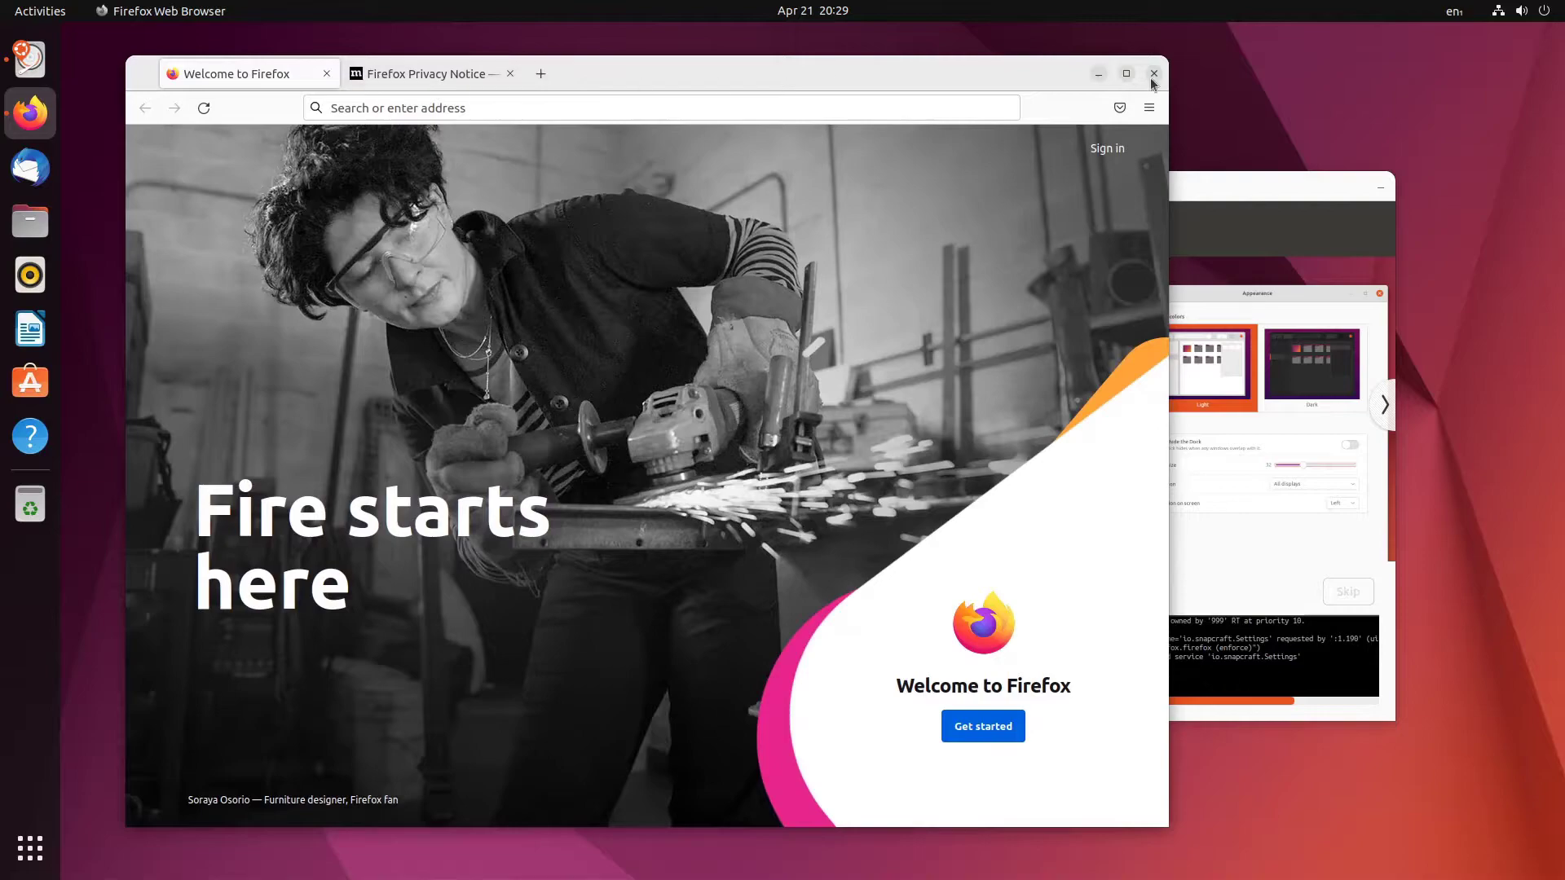
- Browse the installer slideshow and look through both pages of the app grid
left_click_drag(1248, 187, 1099, 102)
left_click(1231, 321)
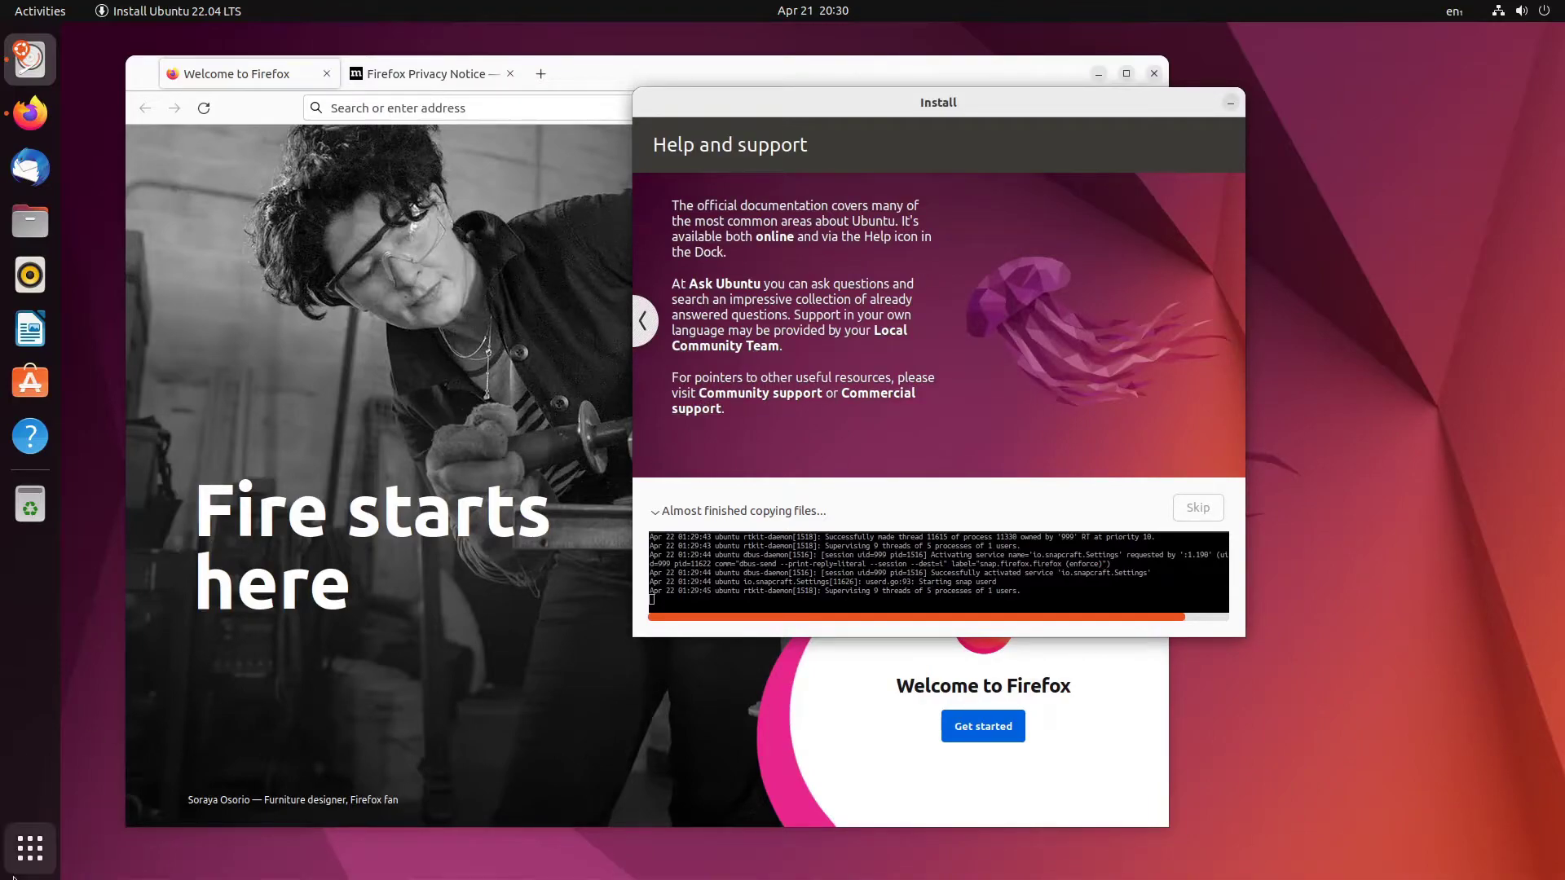
left_click(30, 848)
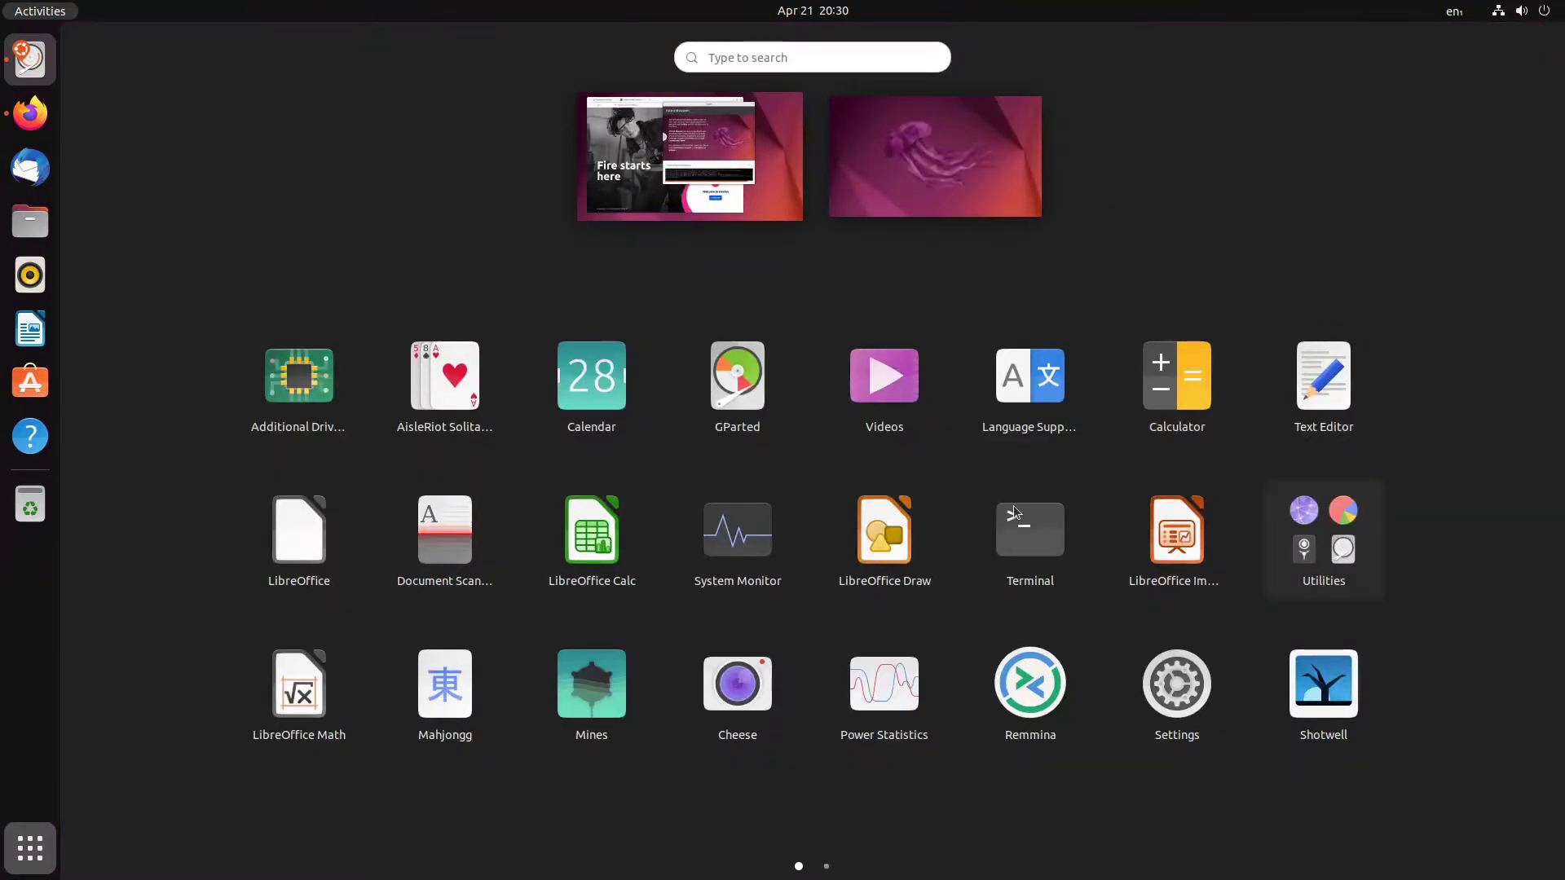
left_click(826, 866)
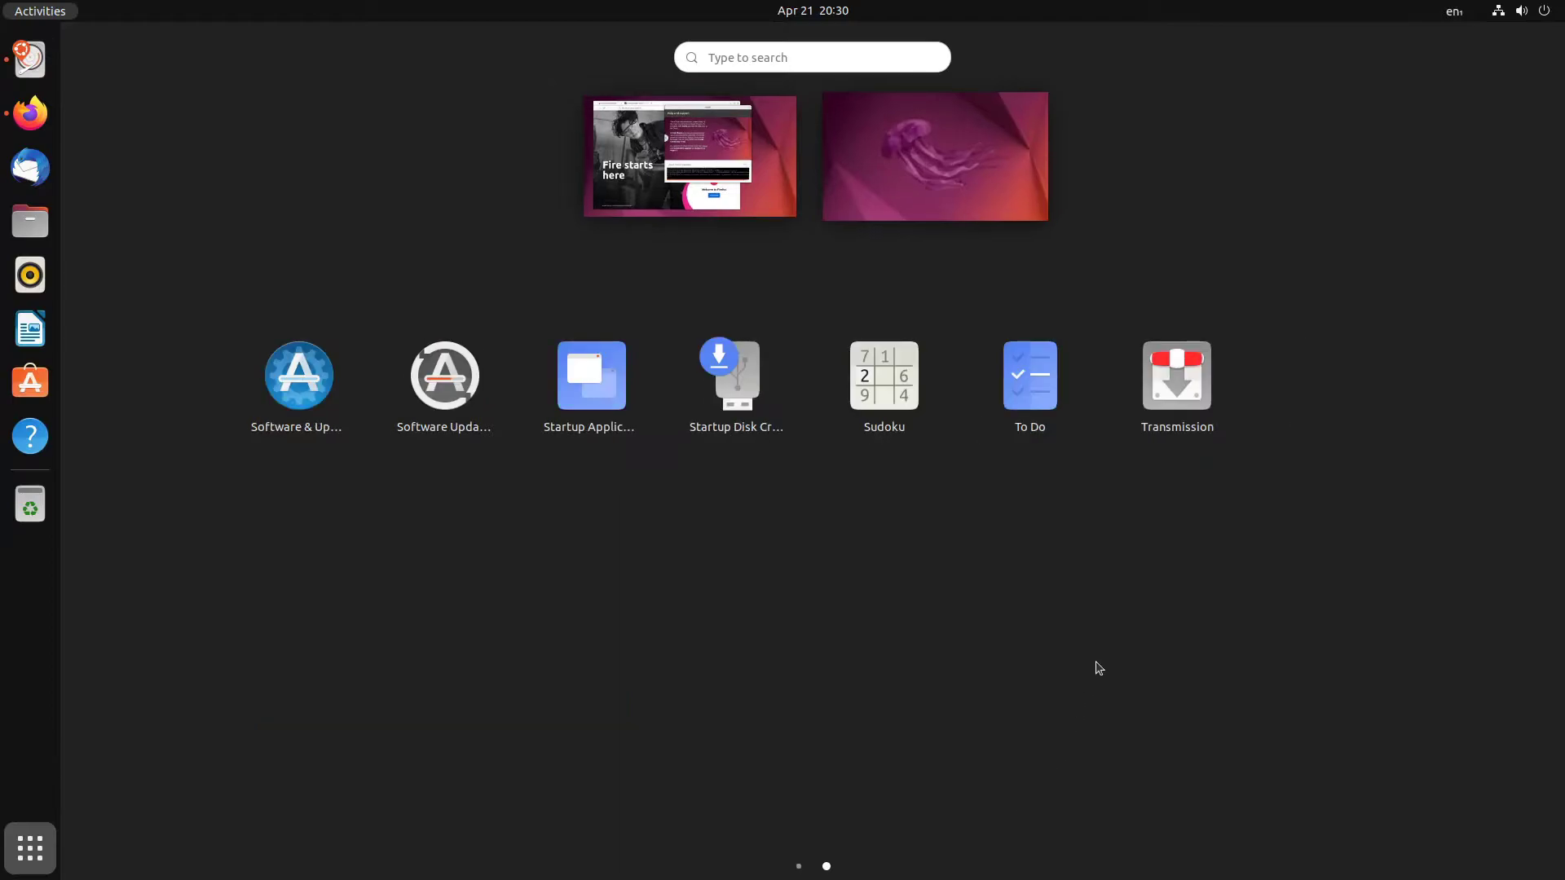
left_click(773, 586)
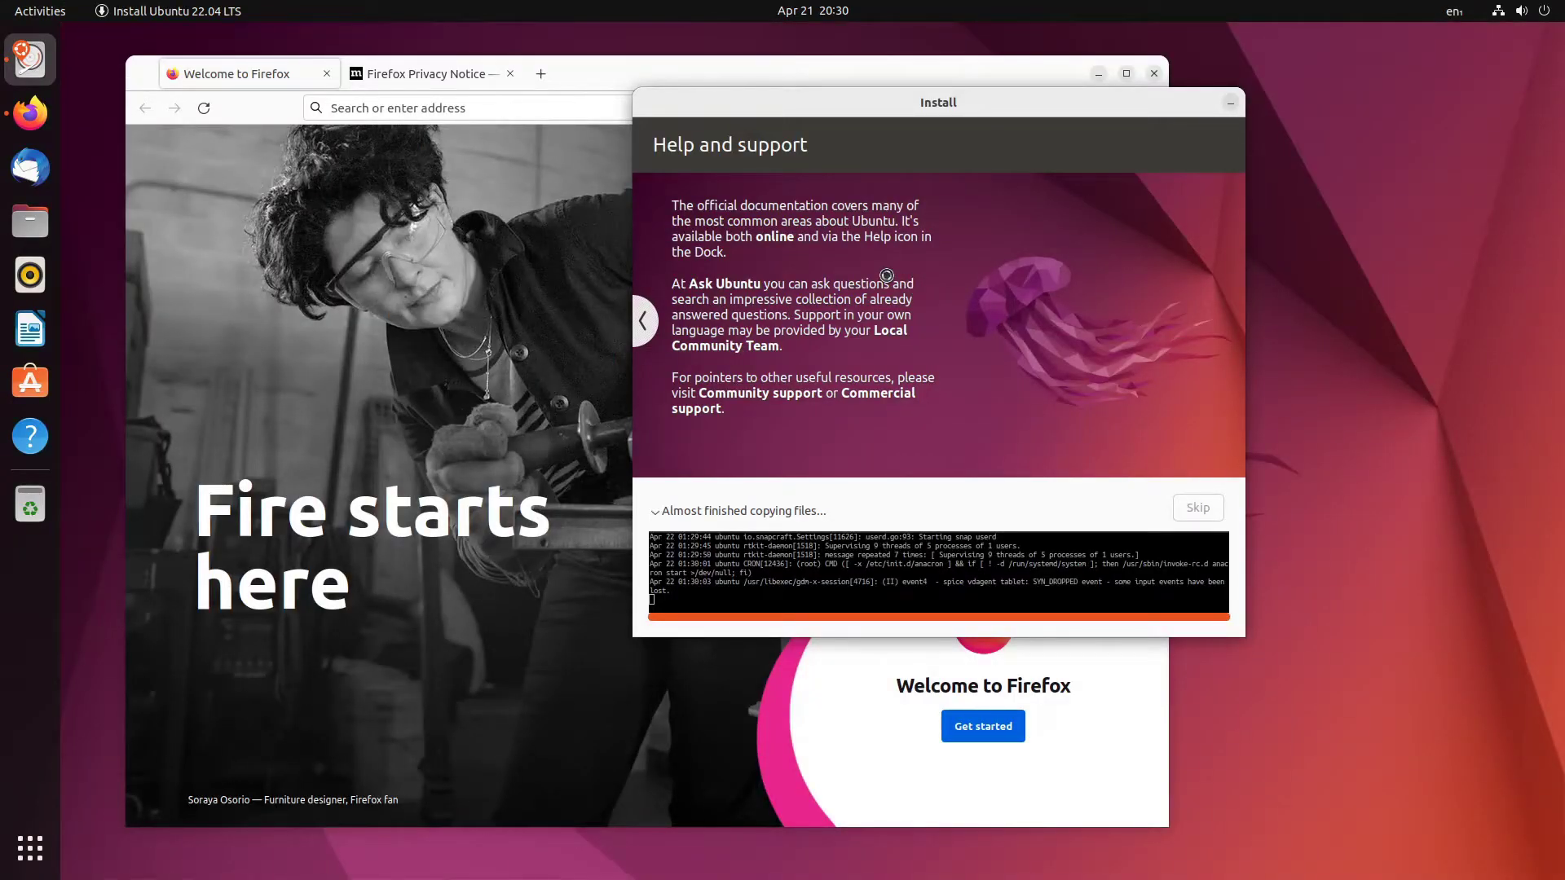
left_click(644, 321)
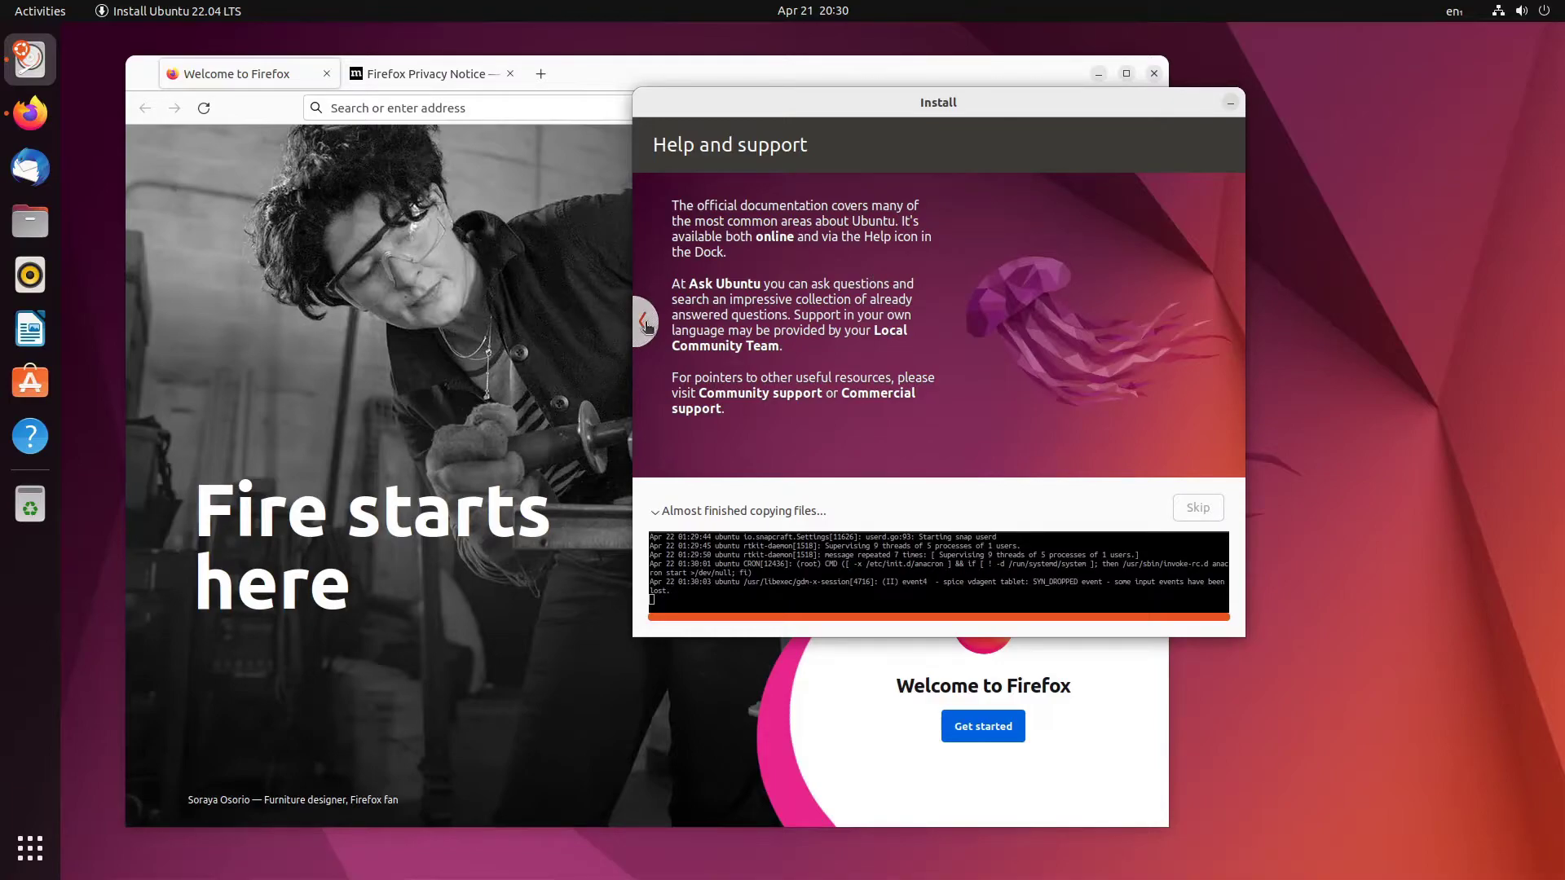
left_click(644, 322)
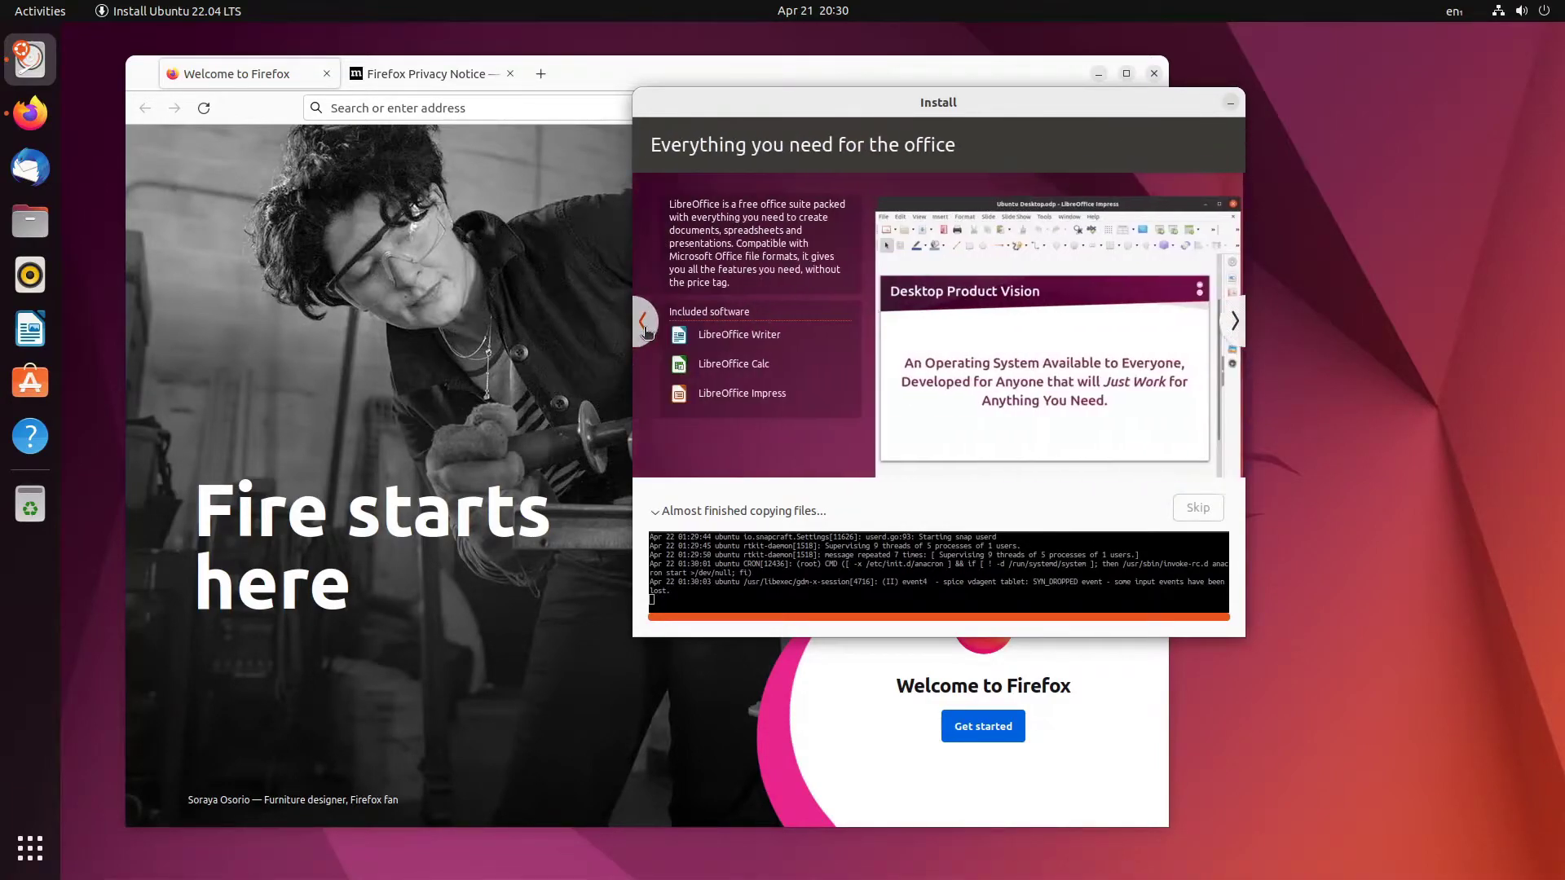
left_click(644, 322)
- In Firefox, open a new tab and close the Welcome and Privacy Notice tabs
left_click(480, 160)
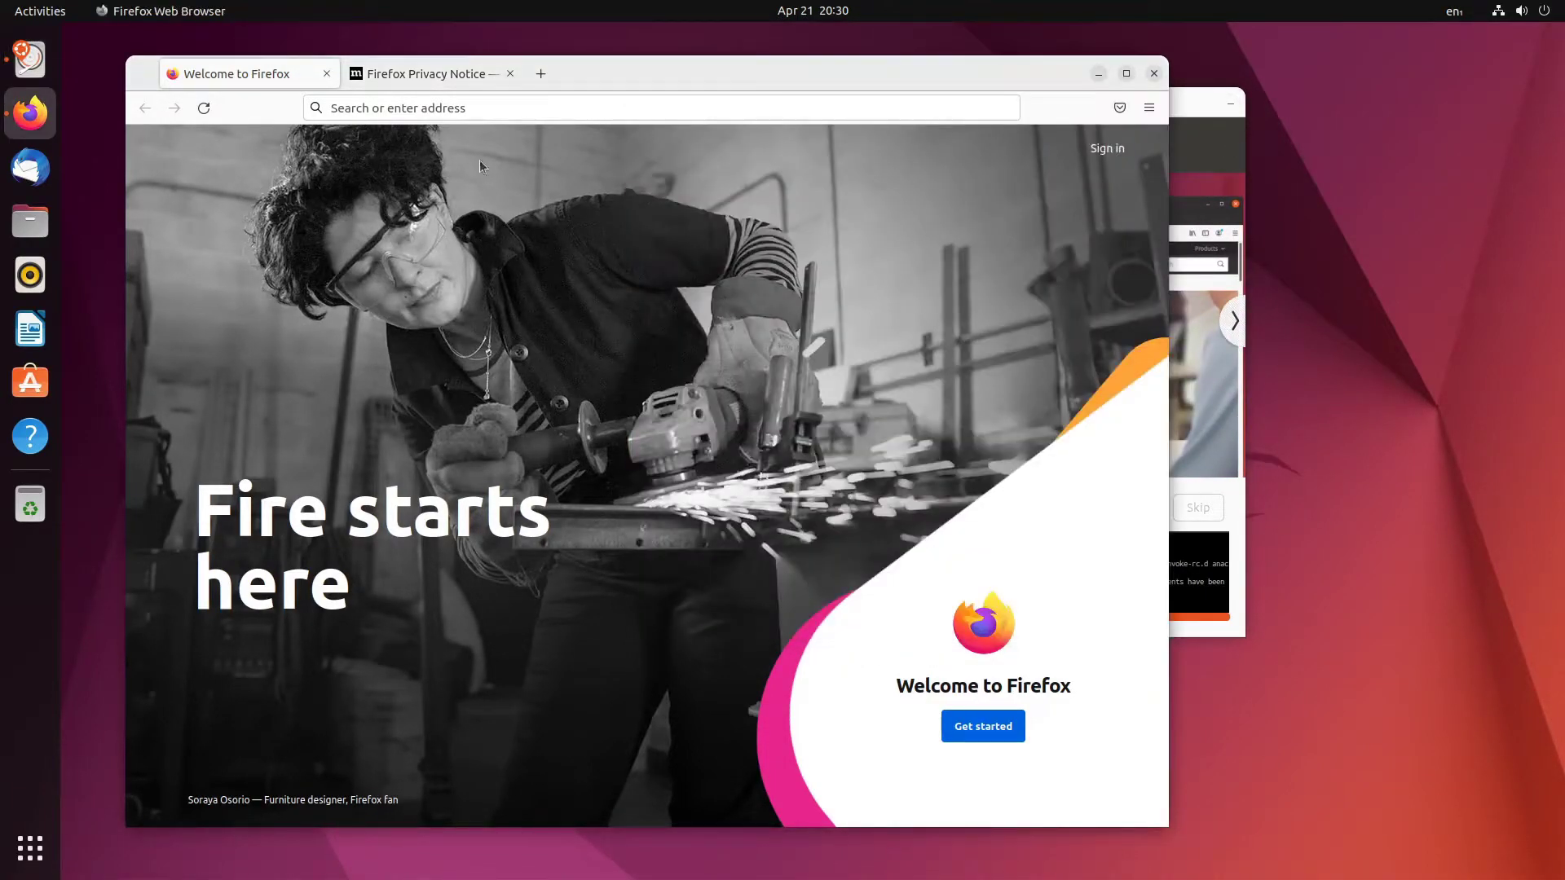
left_click(541, 73)
left_click(326, 73)
left_click(326, 74)
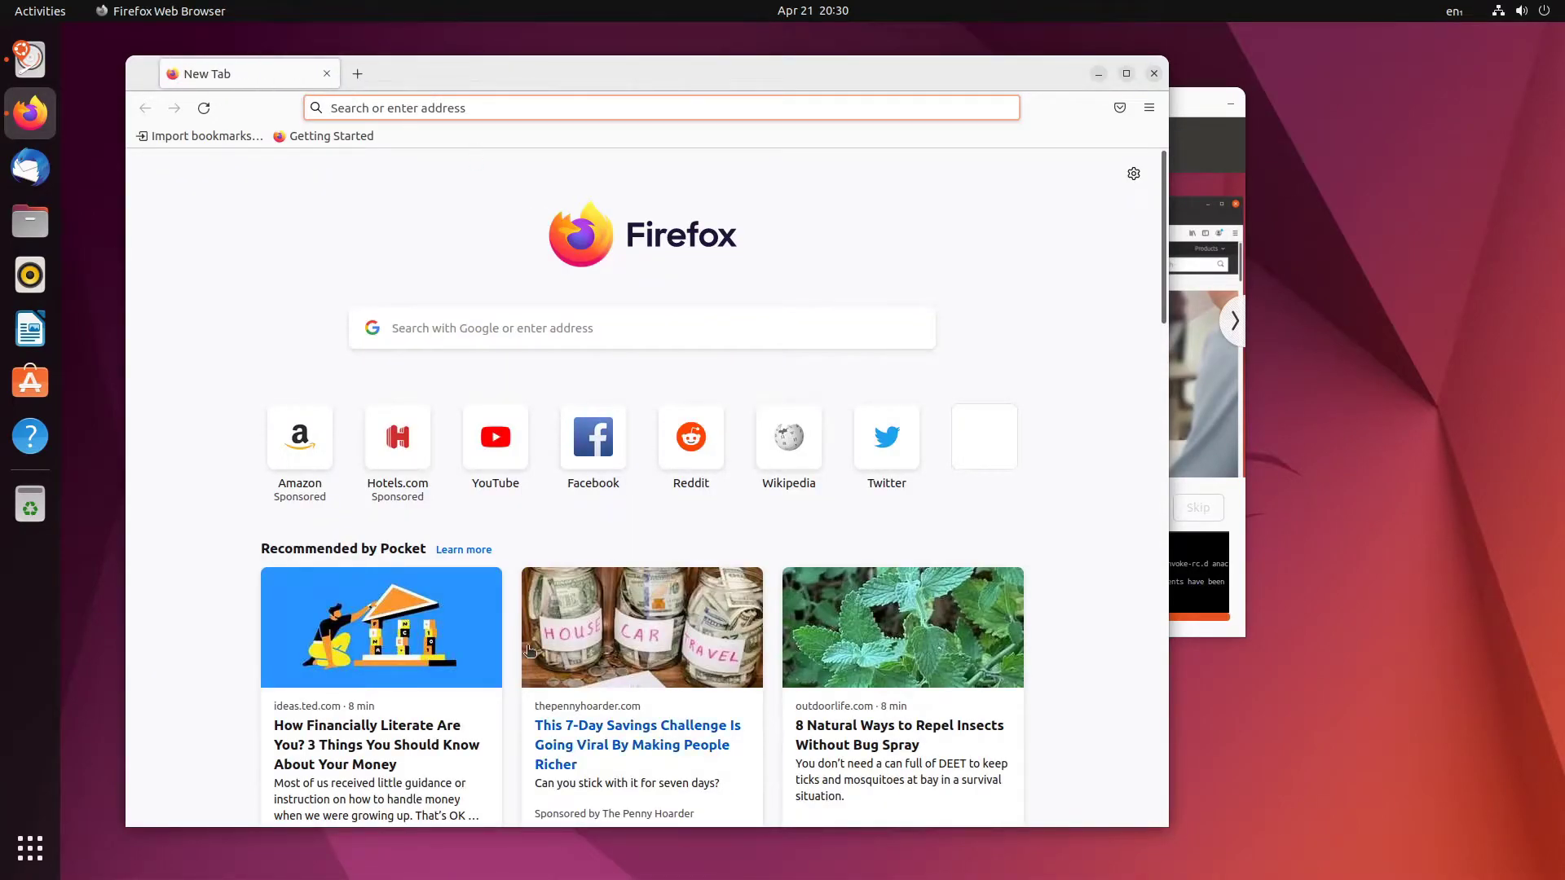
scroll(538, 640, "down", 6)
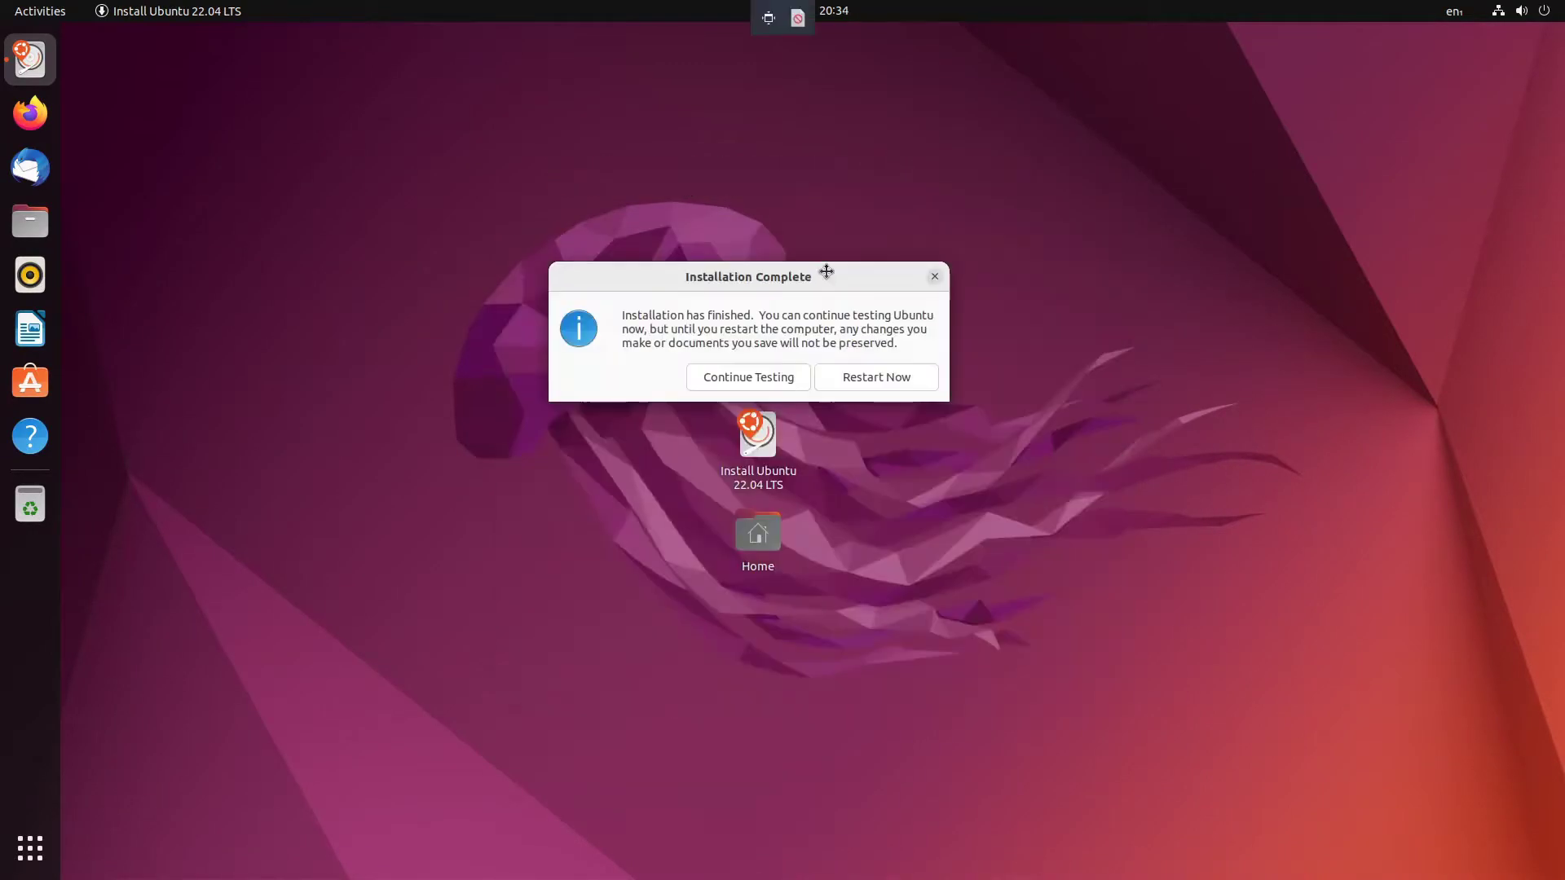
- Restart the VM from the Installation Complete dialog and confirm the installation medium is removed
left_click_drag(824, 269, 850, 279)
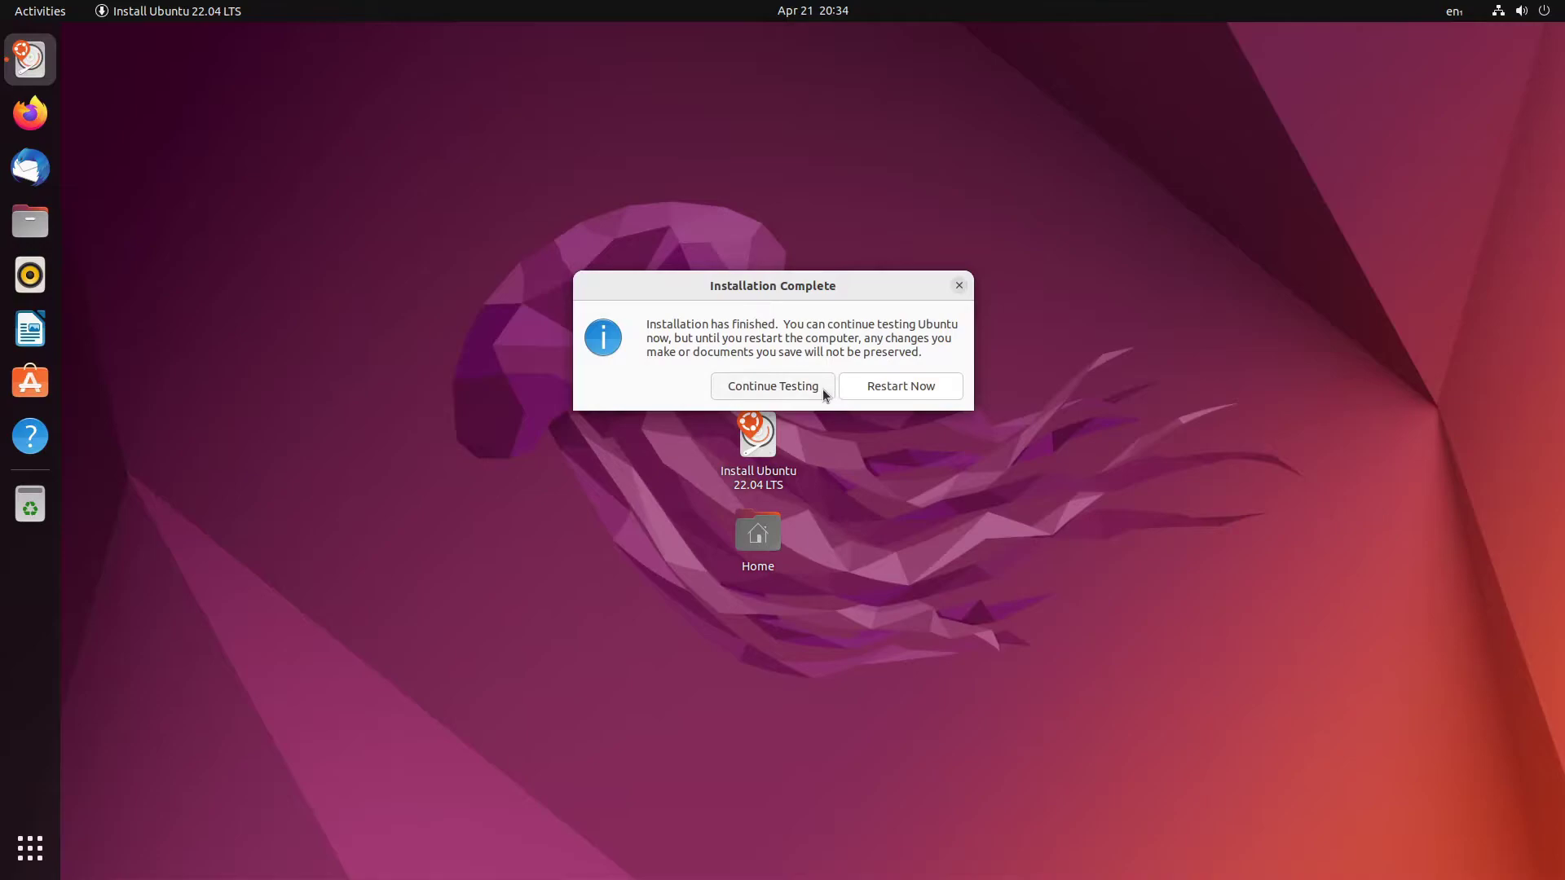
left_click(906, 395)
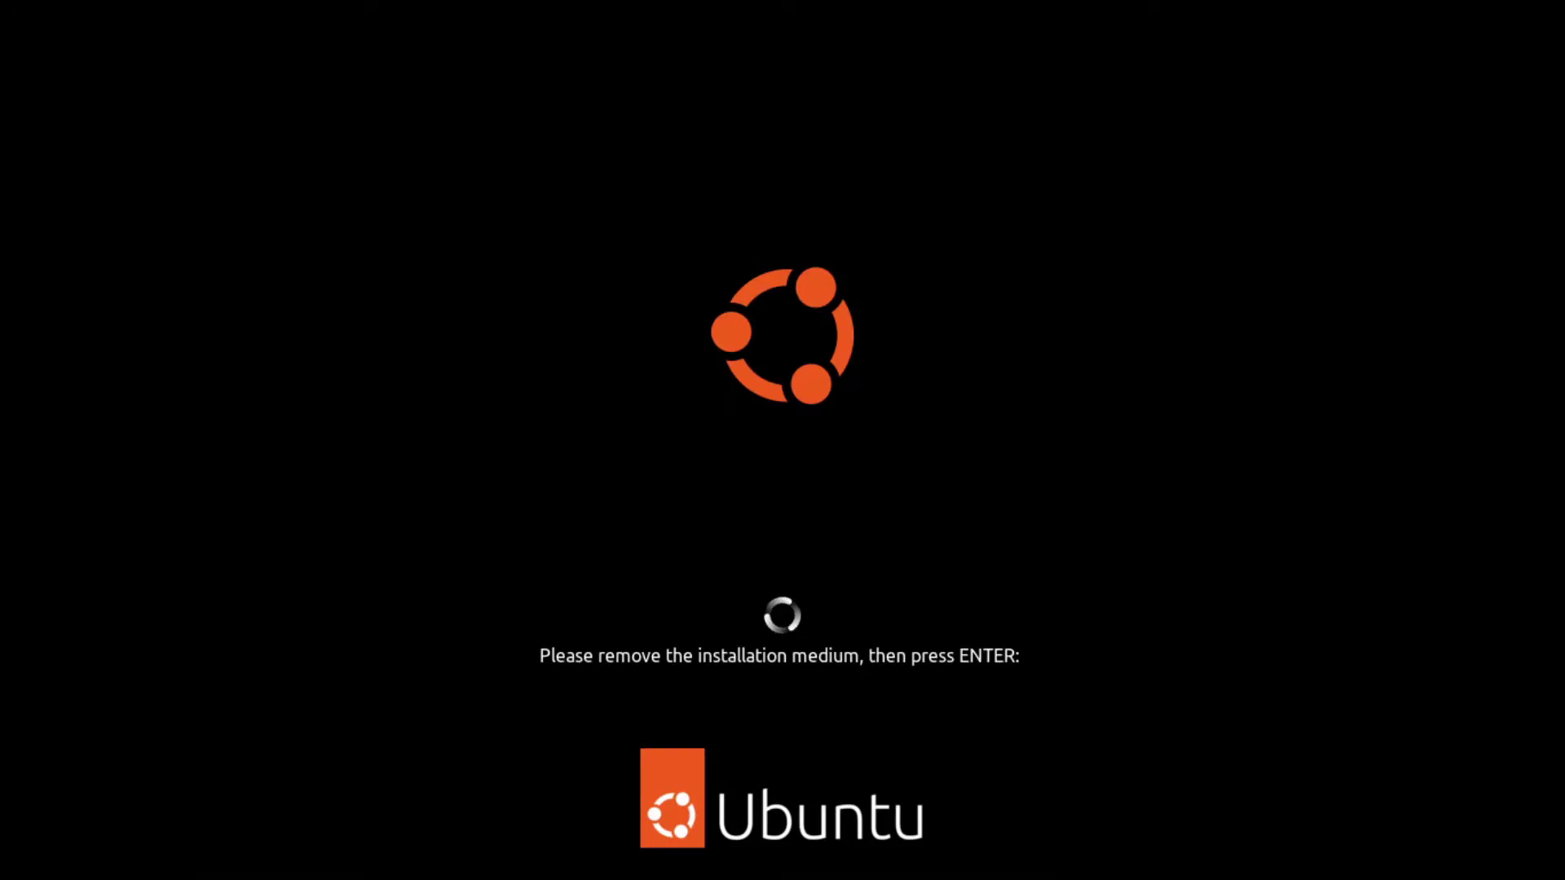
key("Return")
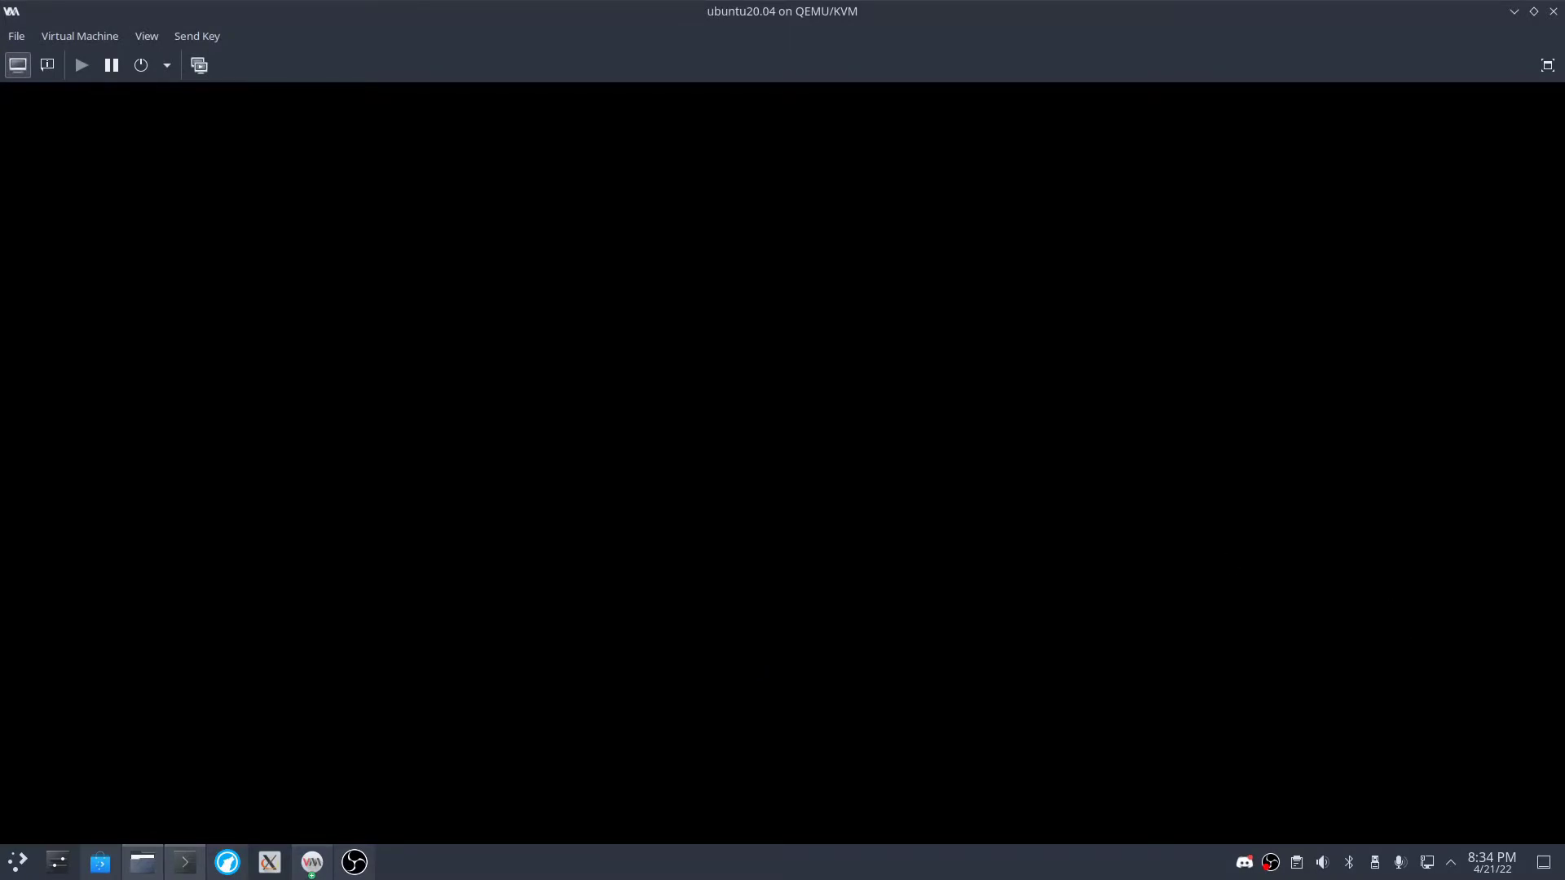
- Switch the VM viewer to full screen and sign in to the new Ubuntu account with its password
left_click(1543, 65)
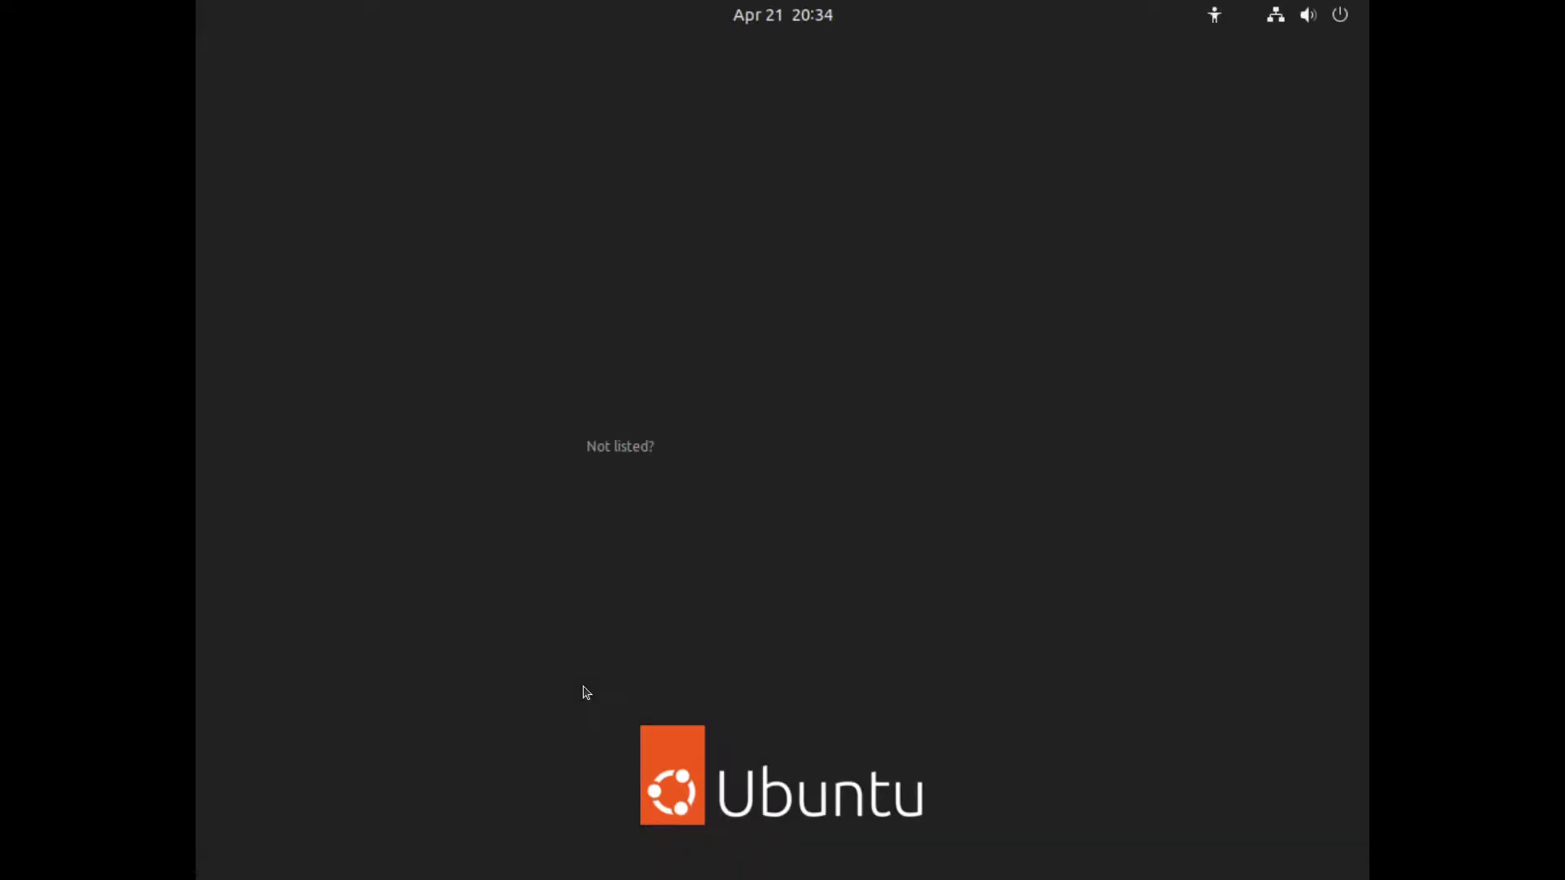
key("Return")
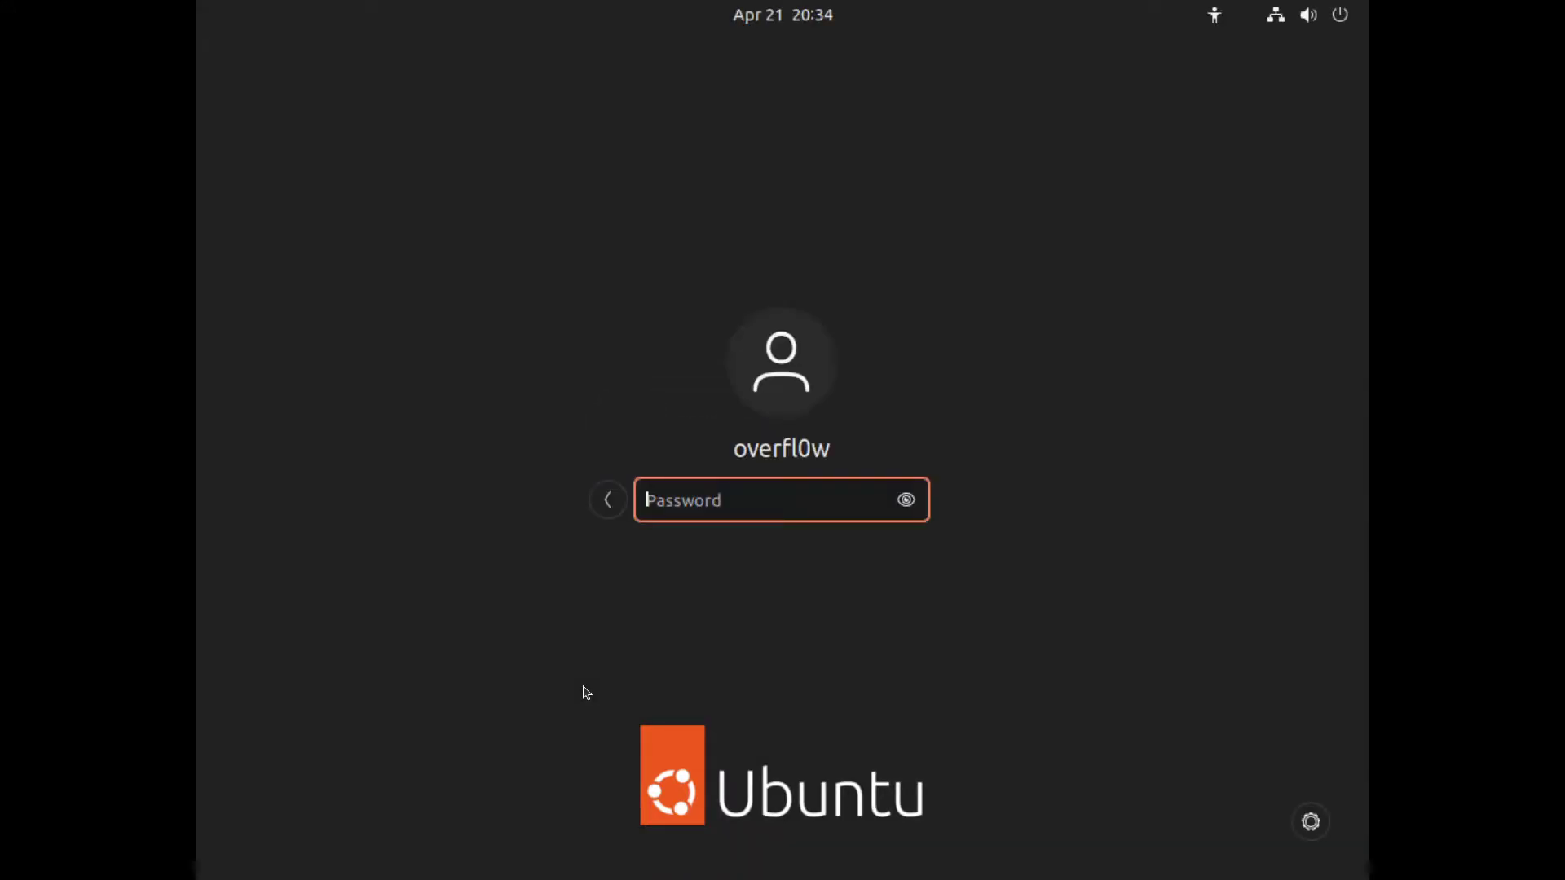
type("****")
key("Return")
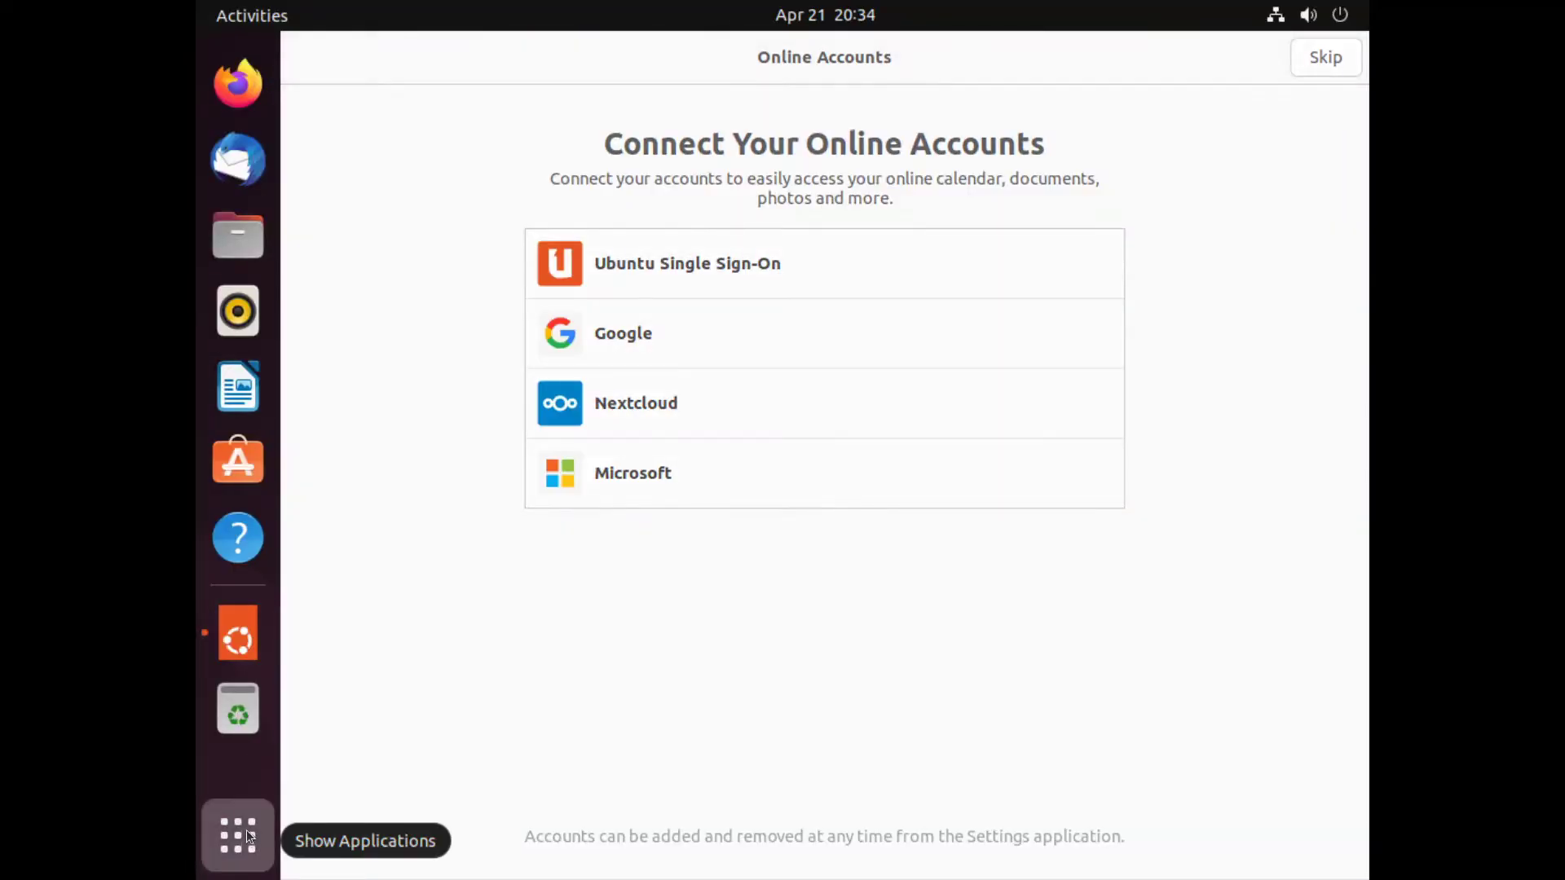
- Set the display resolution to 1920 × 1080 (16:9) in Settings > Displays and keep it
left_click(247, 833)
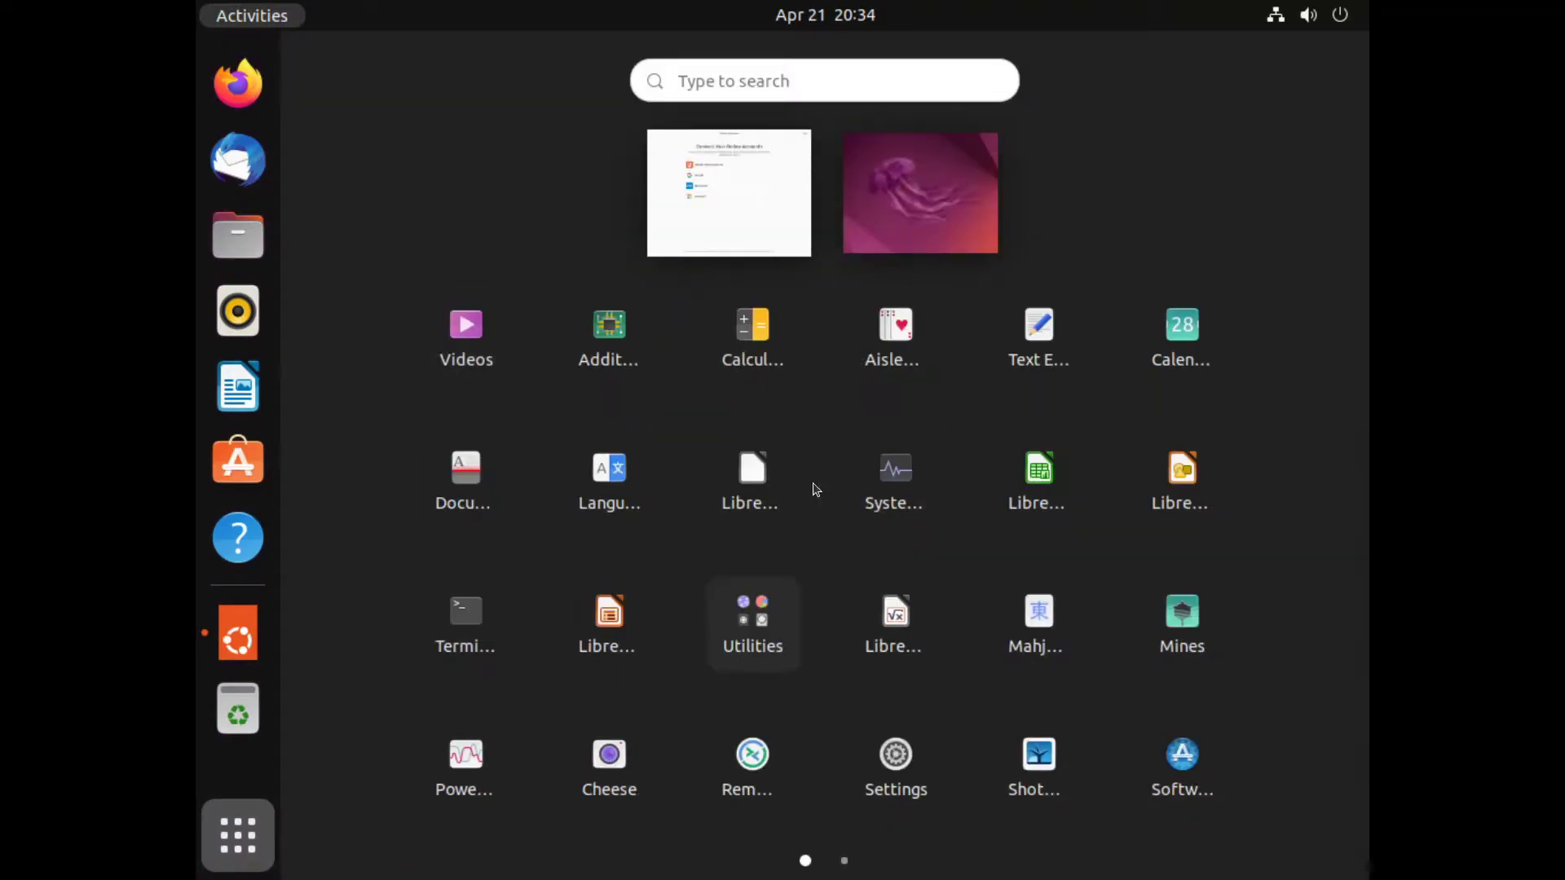
type("se")
key("Escape")
key("Escape")
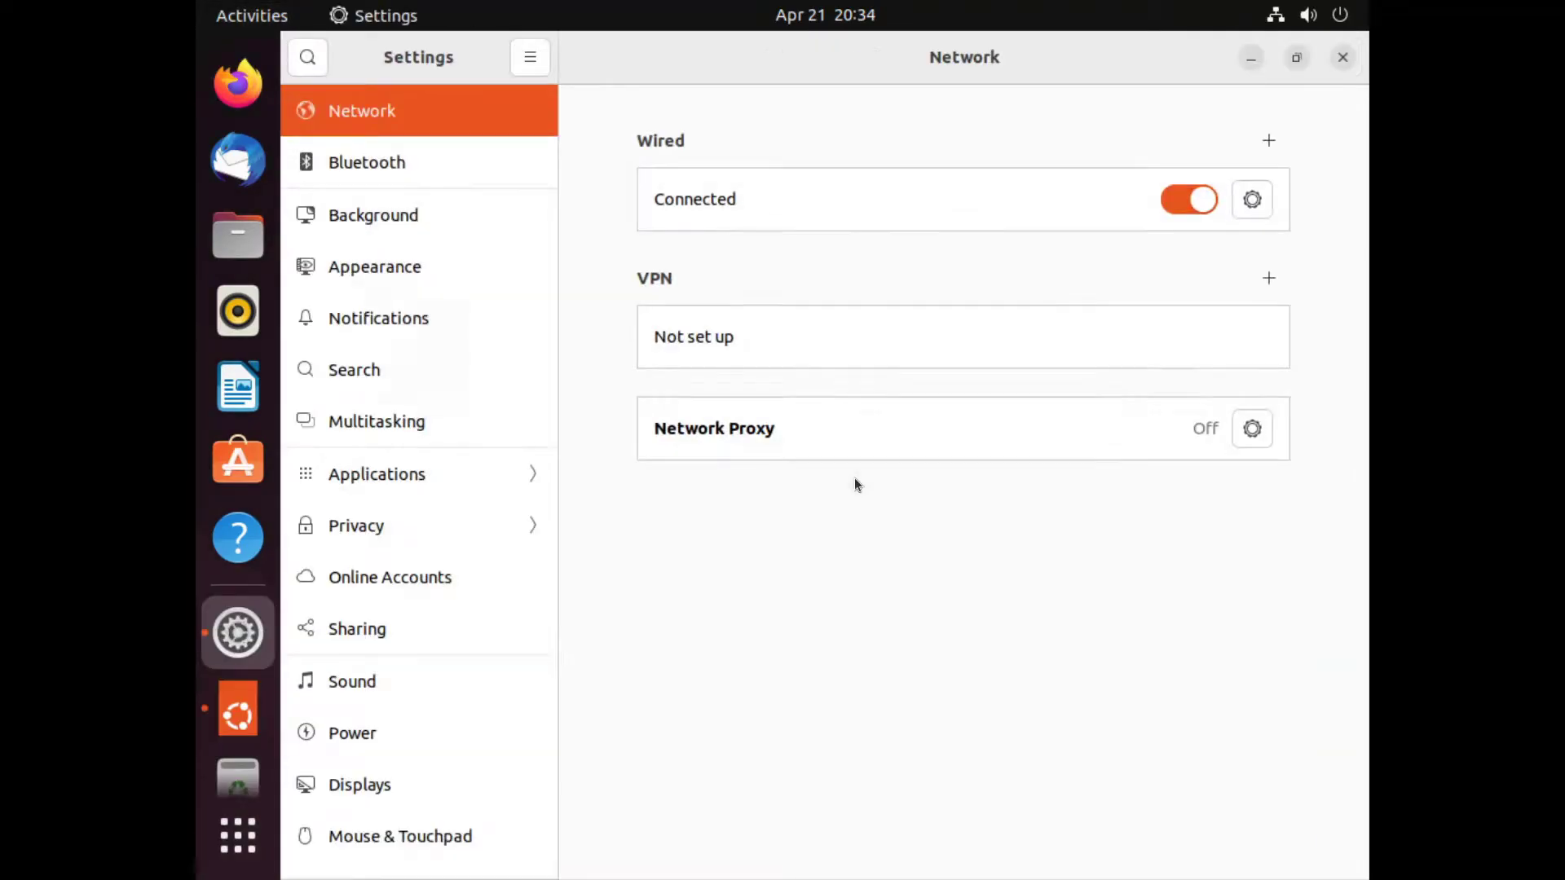
scroll(456, 750, "down", 5)
scroll(427, 686, "down", 5)
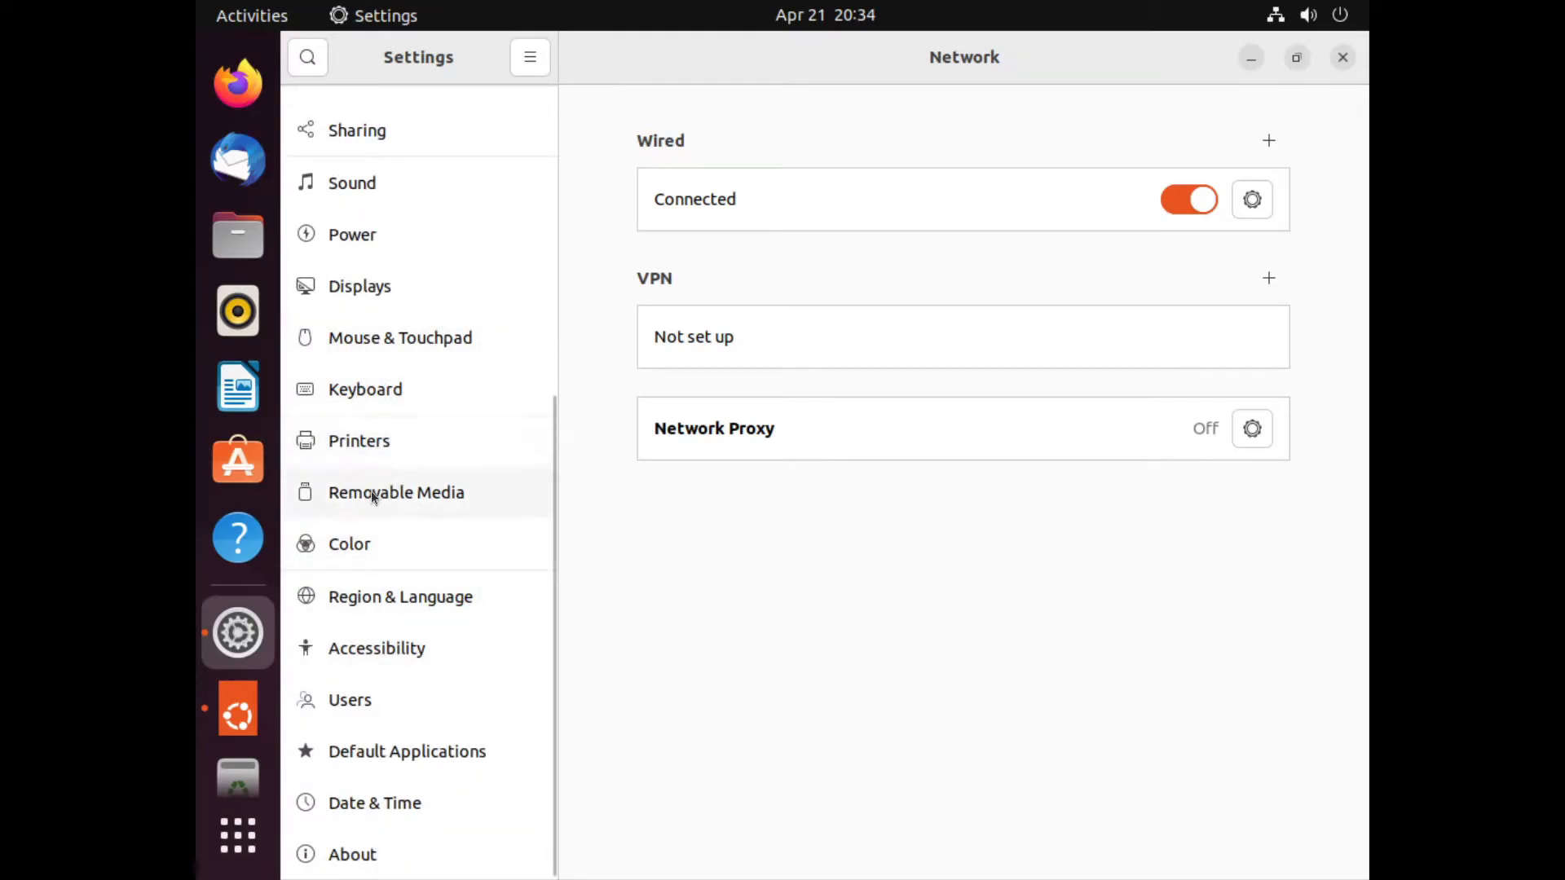
left_click(351, 290)
left_click(1238, 255)
left_click(1230, 560)
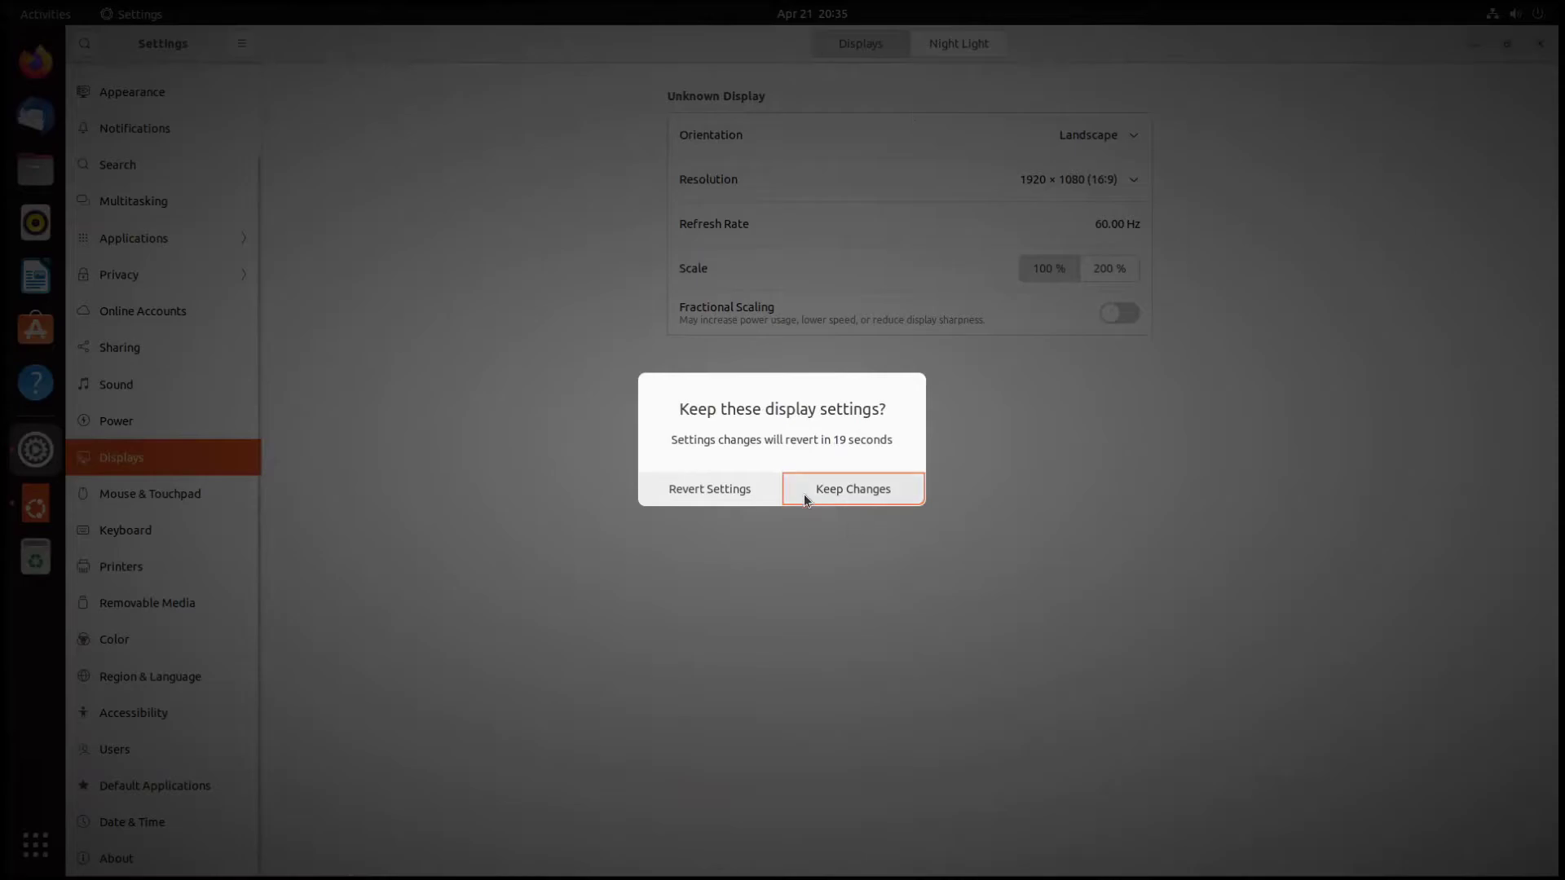
left_click(853, 490)
- Close Settings and centre the Online Accounts window on screen
left_click_drag(566, 46, 476, 155)
left_click(1086, 157)
left_click_drag(639, 60, 997, 140)
left_click(223, 10)
left_click(47, 15)
- Dismiss the activities overview and skip connecting online accounts
left_click(47, 14)
left_click(131, 15)
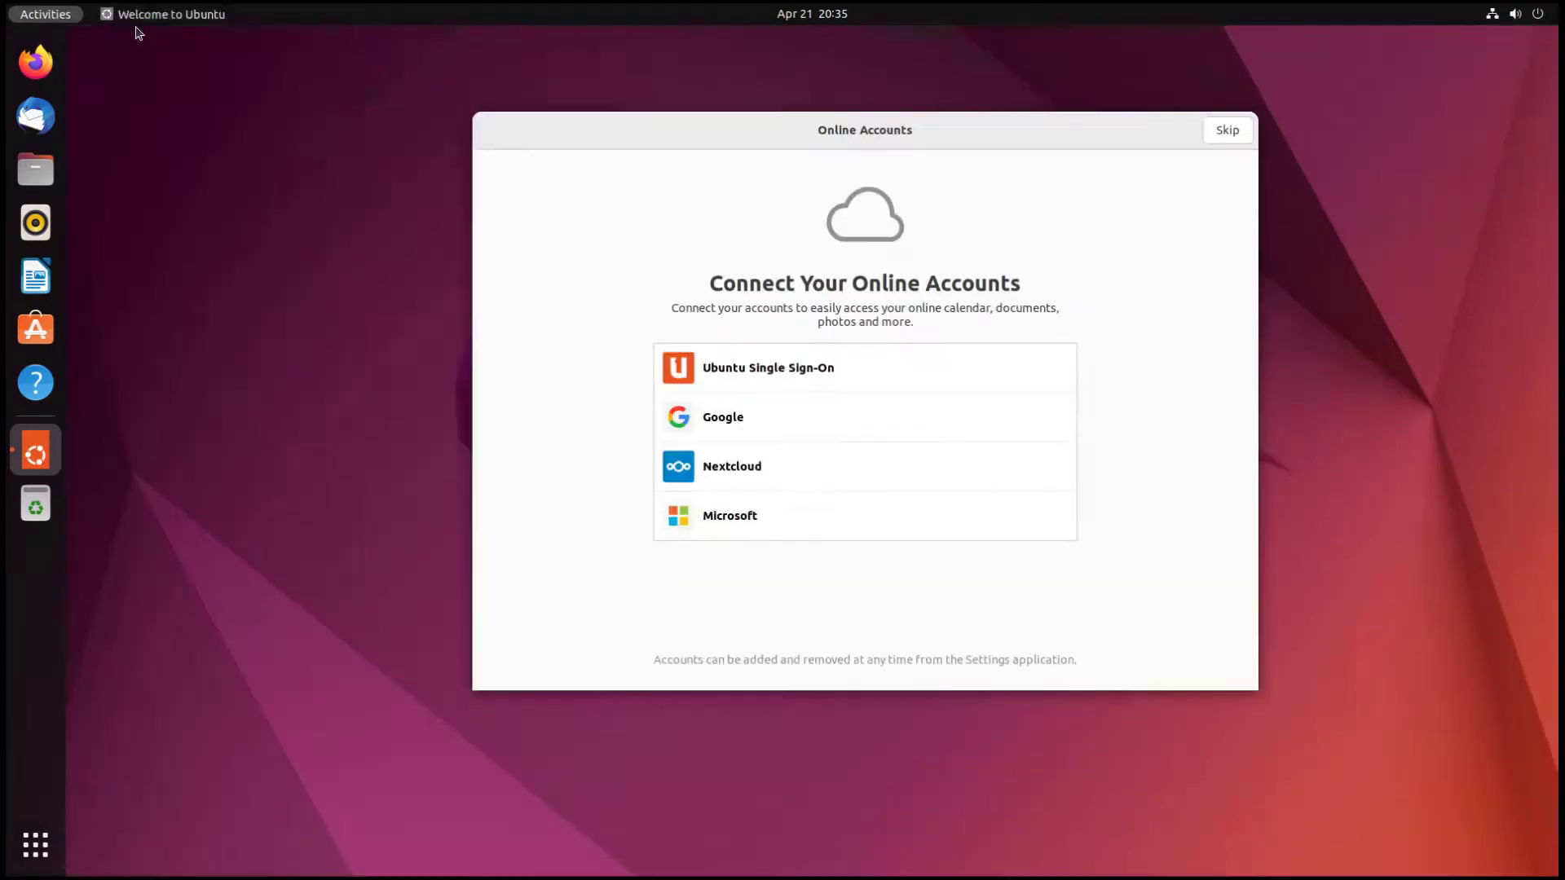
left_click(626, 143)
left_click_drag(764, 124, 713, 118)
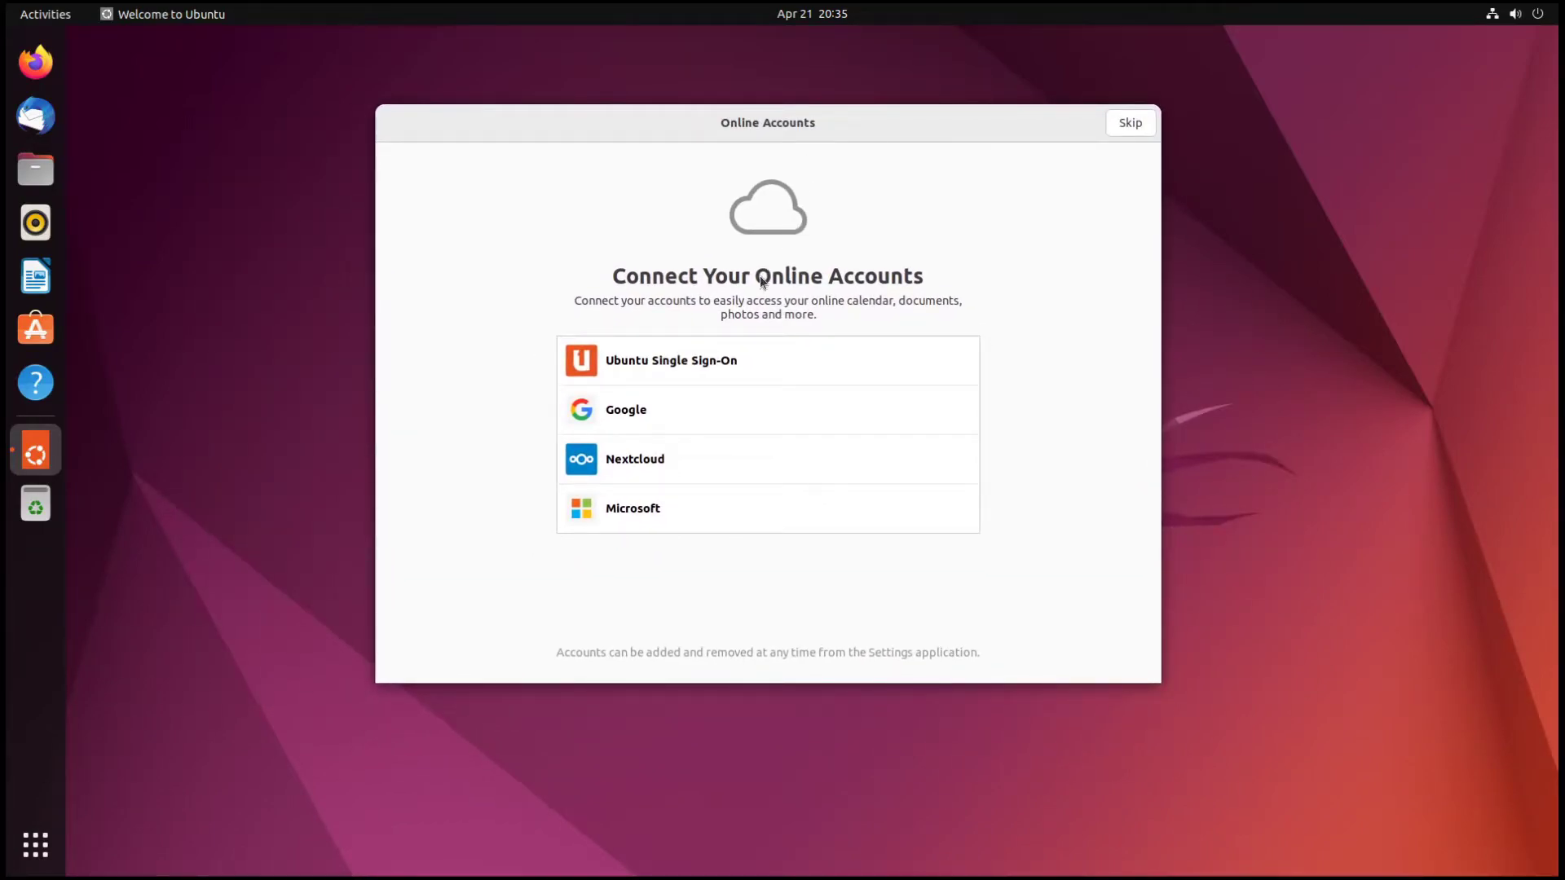
left_click_drag(794, 125, 844, 131)
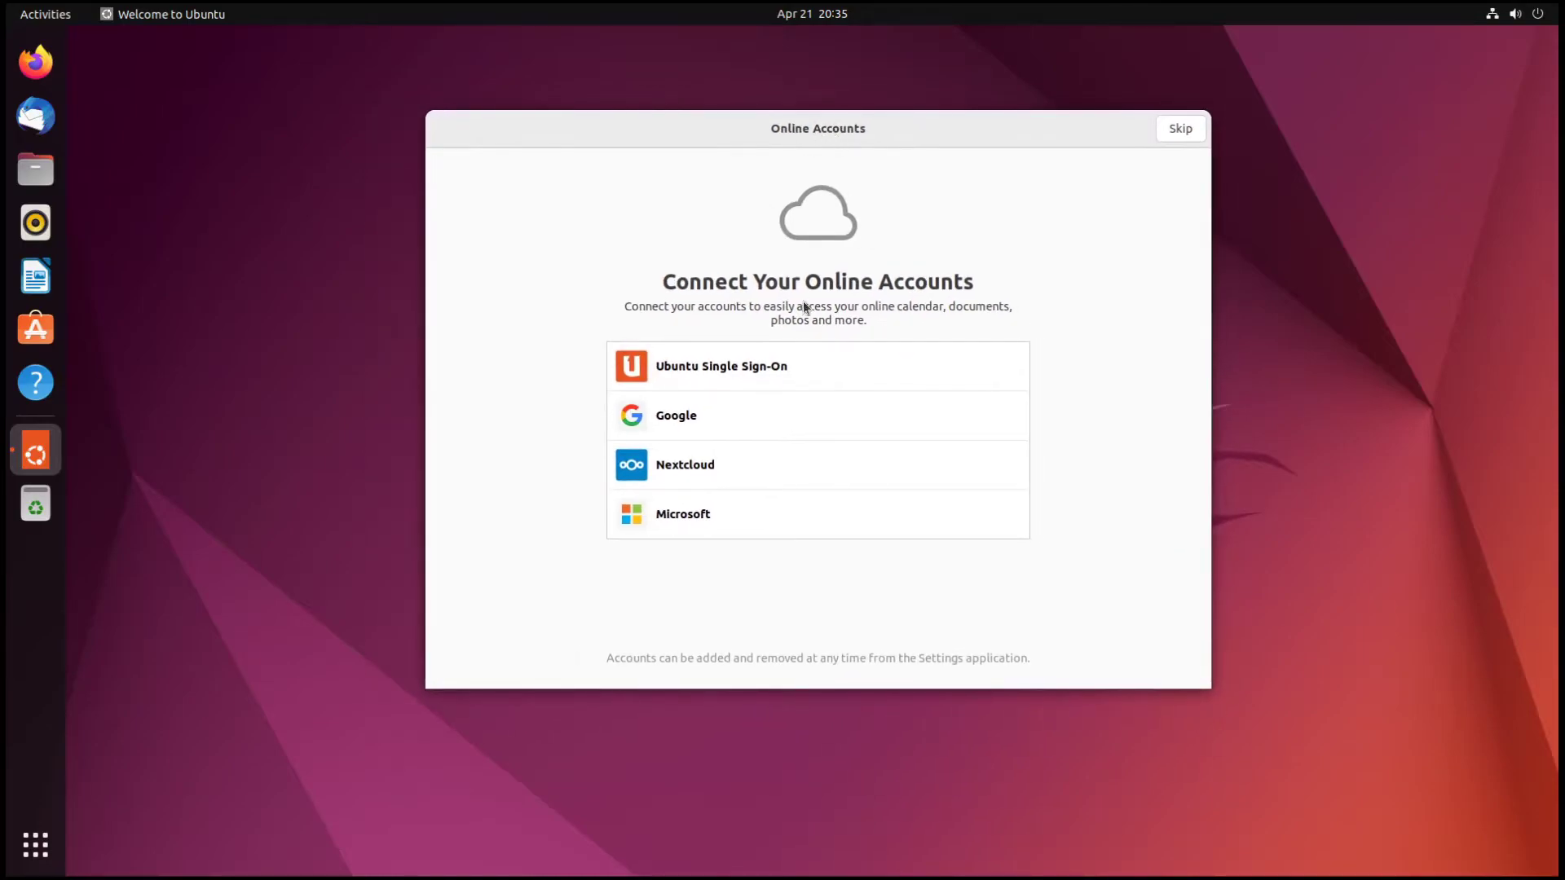
left_click(1174, 130)
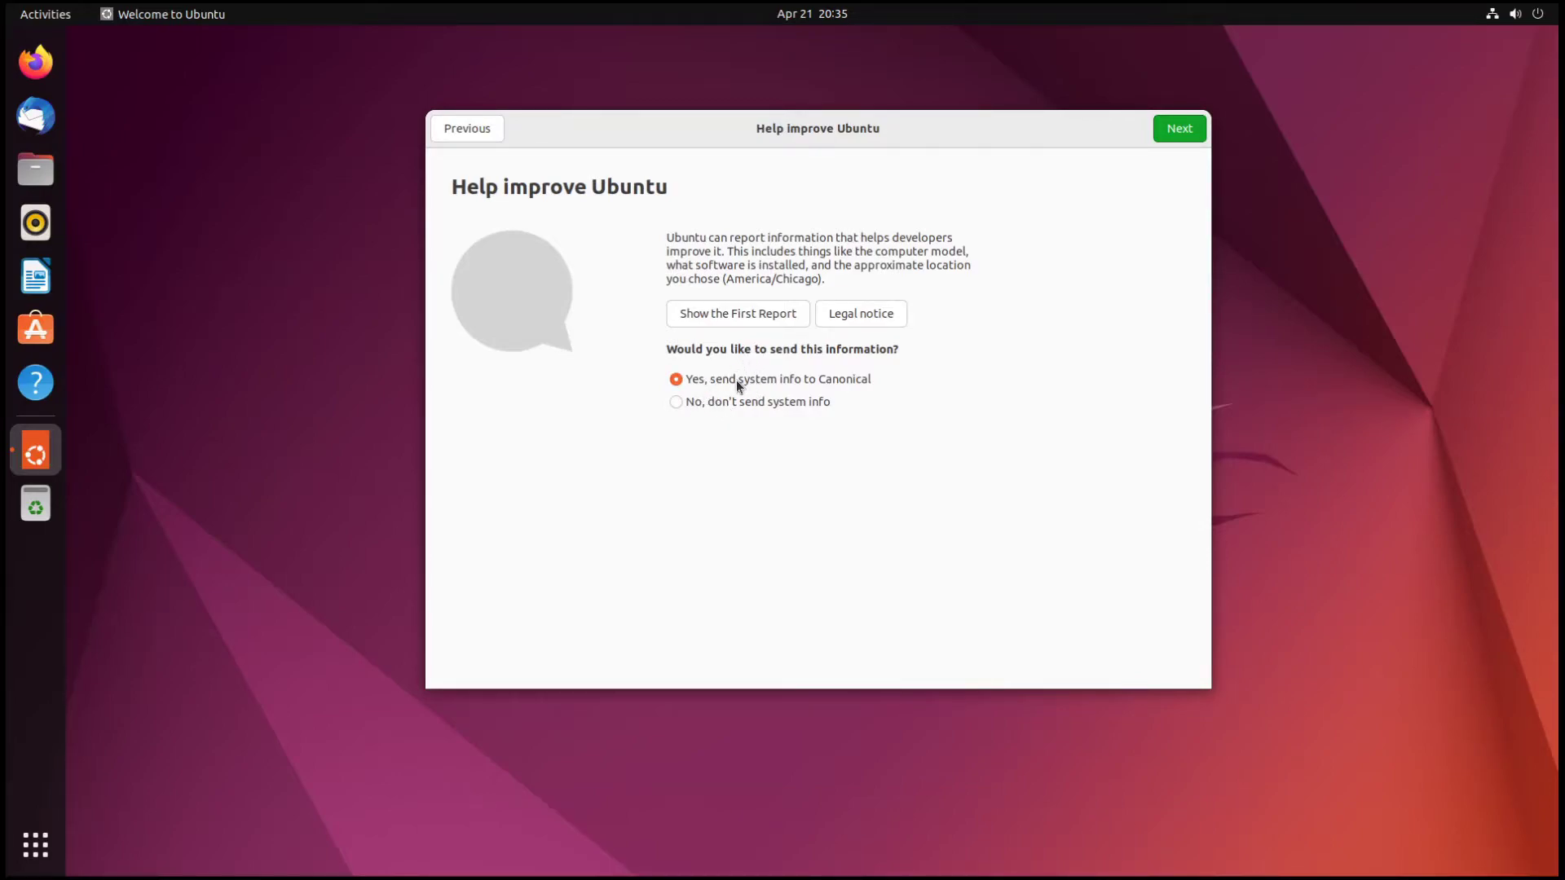
- Choose 'No, don't send system info' and continue to the next setup page
left_click(680, 403)
left_click(1186, 132)
left_click_drag(880, 129, 755, 120)
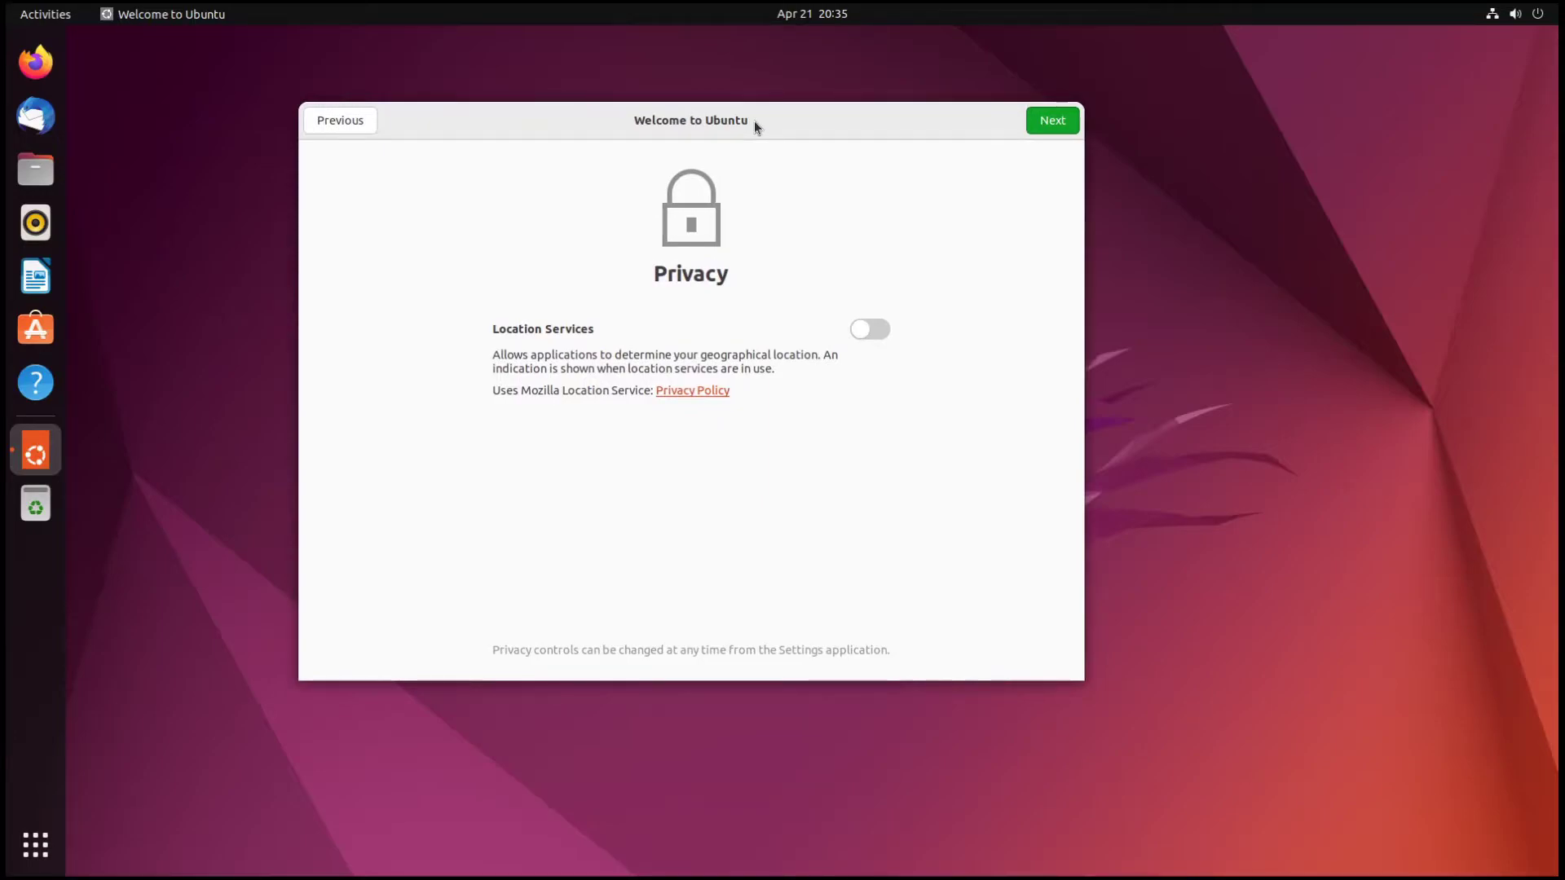
left_click(836, 21)
left_click(512, 104)
left_click_drag(476, 115, 597, 111)
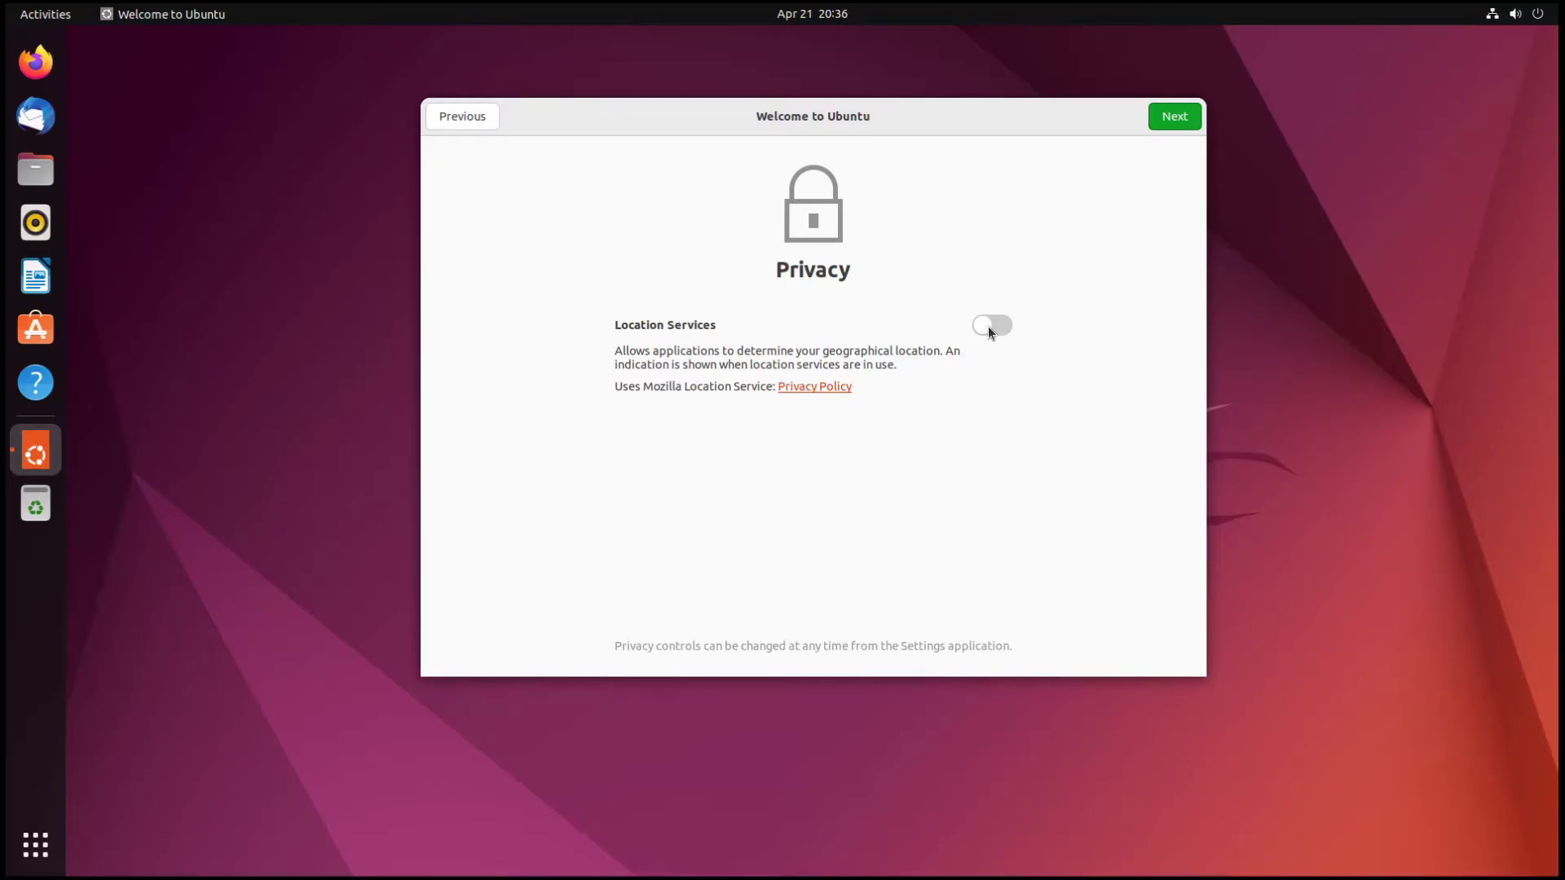
left_click_drag(865, 124, 743, 120)
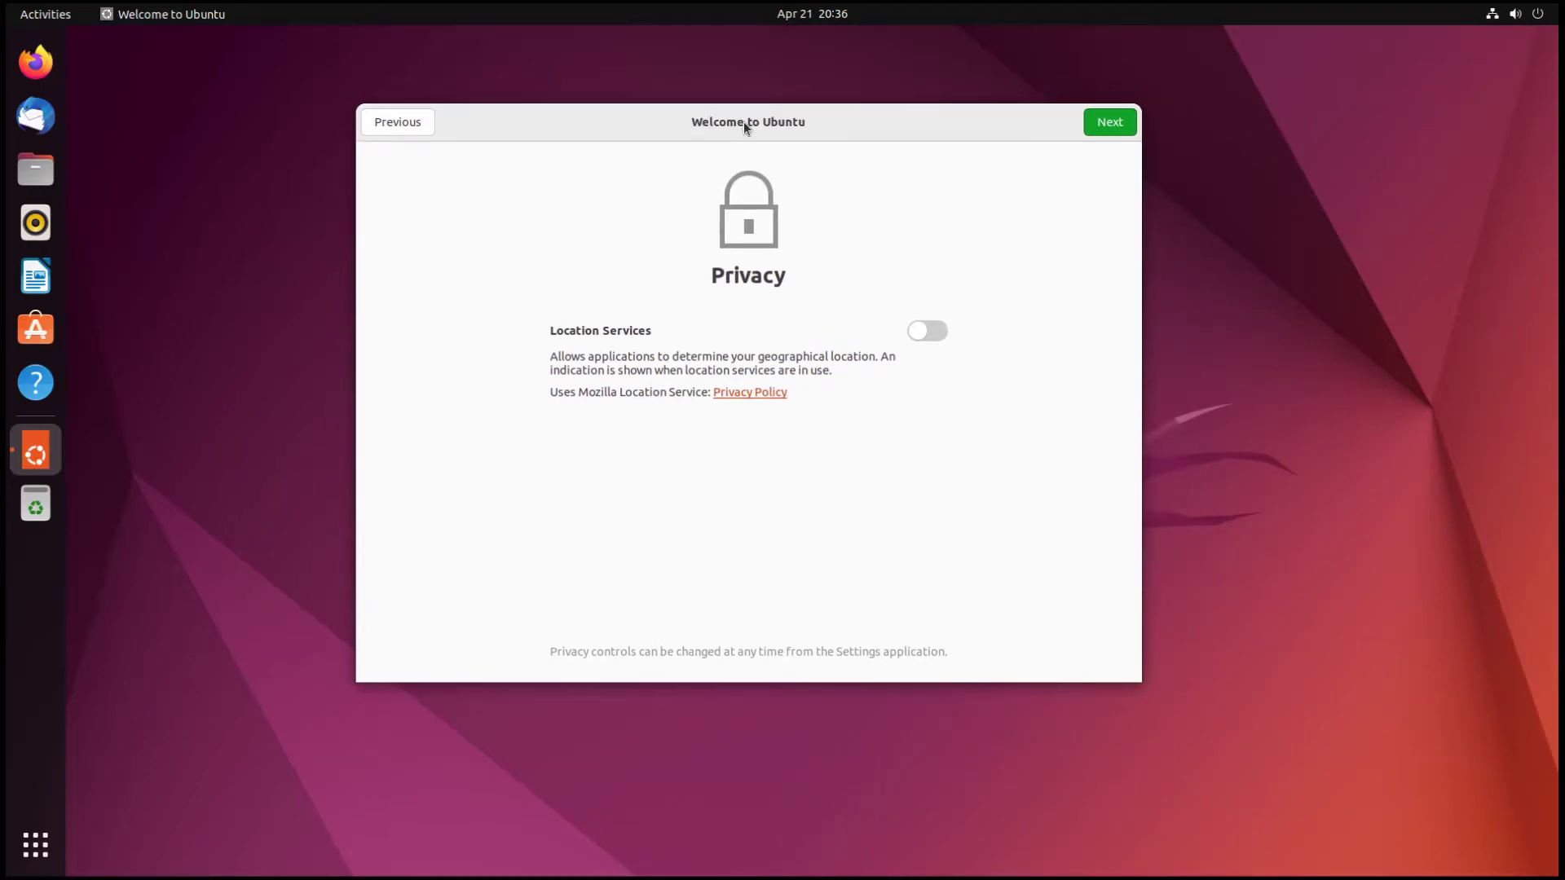
left_click_drag(744, 120, 794, 135)
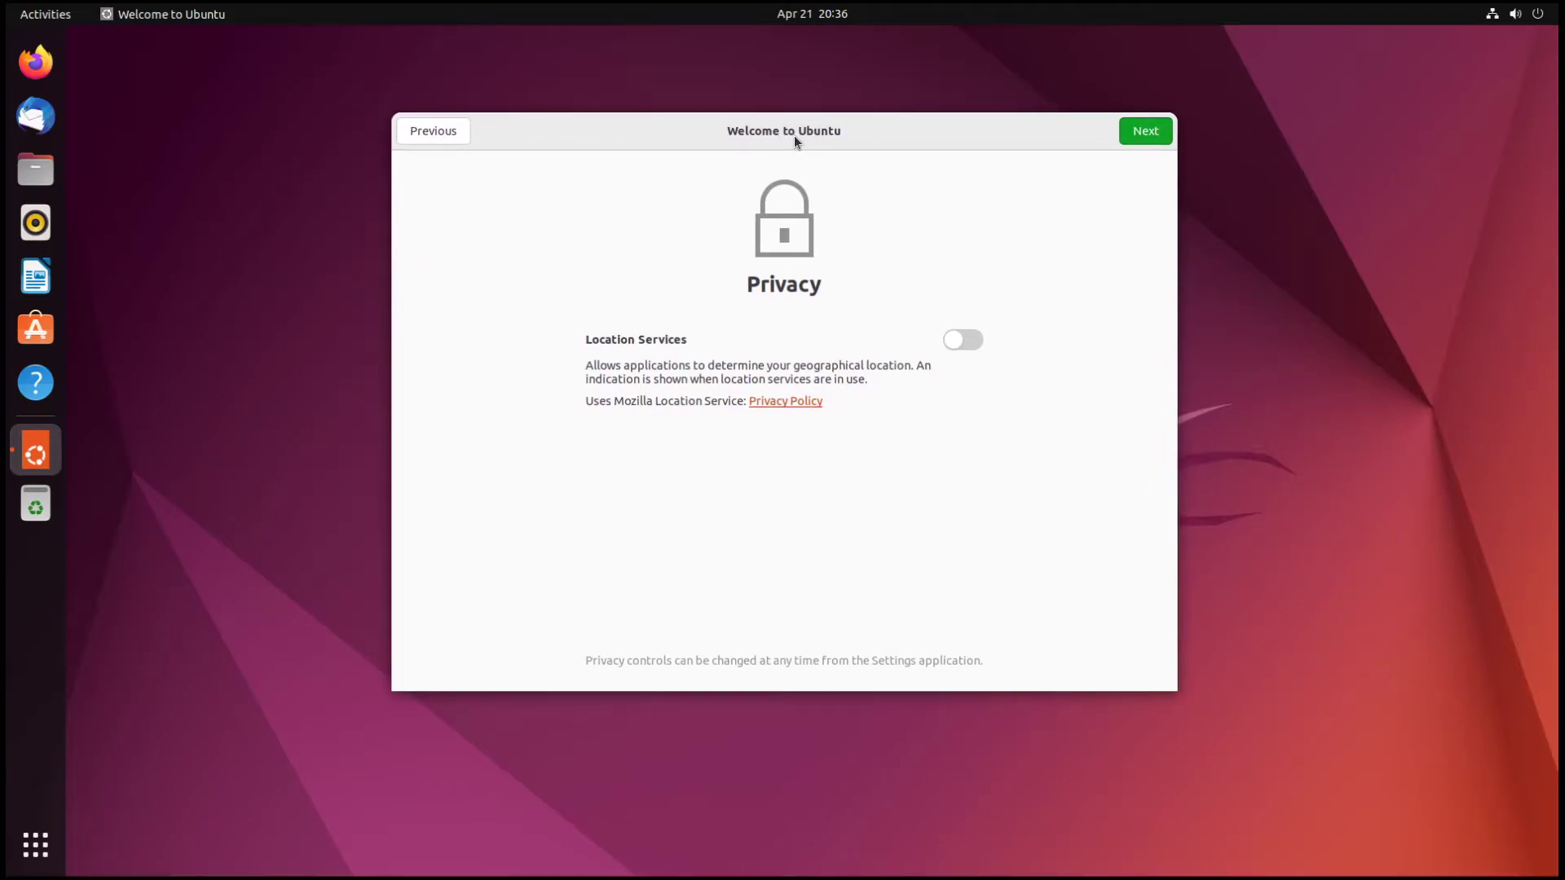
mouse_move(1016, 134)
left_mouse_down()
mouse_move(884, 182)
mouse_move(917, 131)
mouse_move(993, 133)
left_mouse_up()
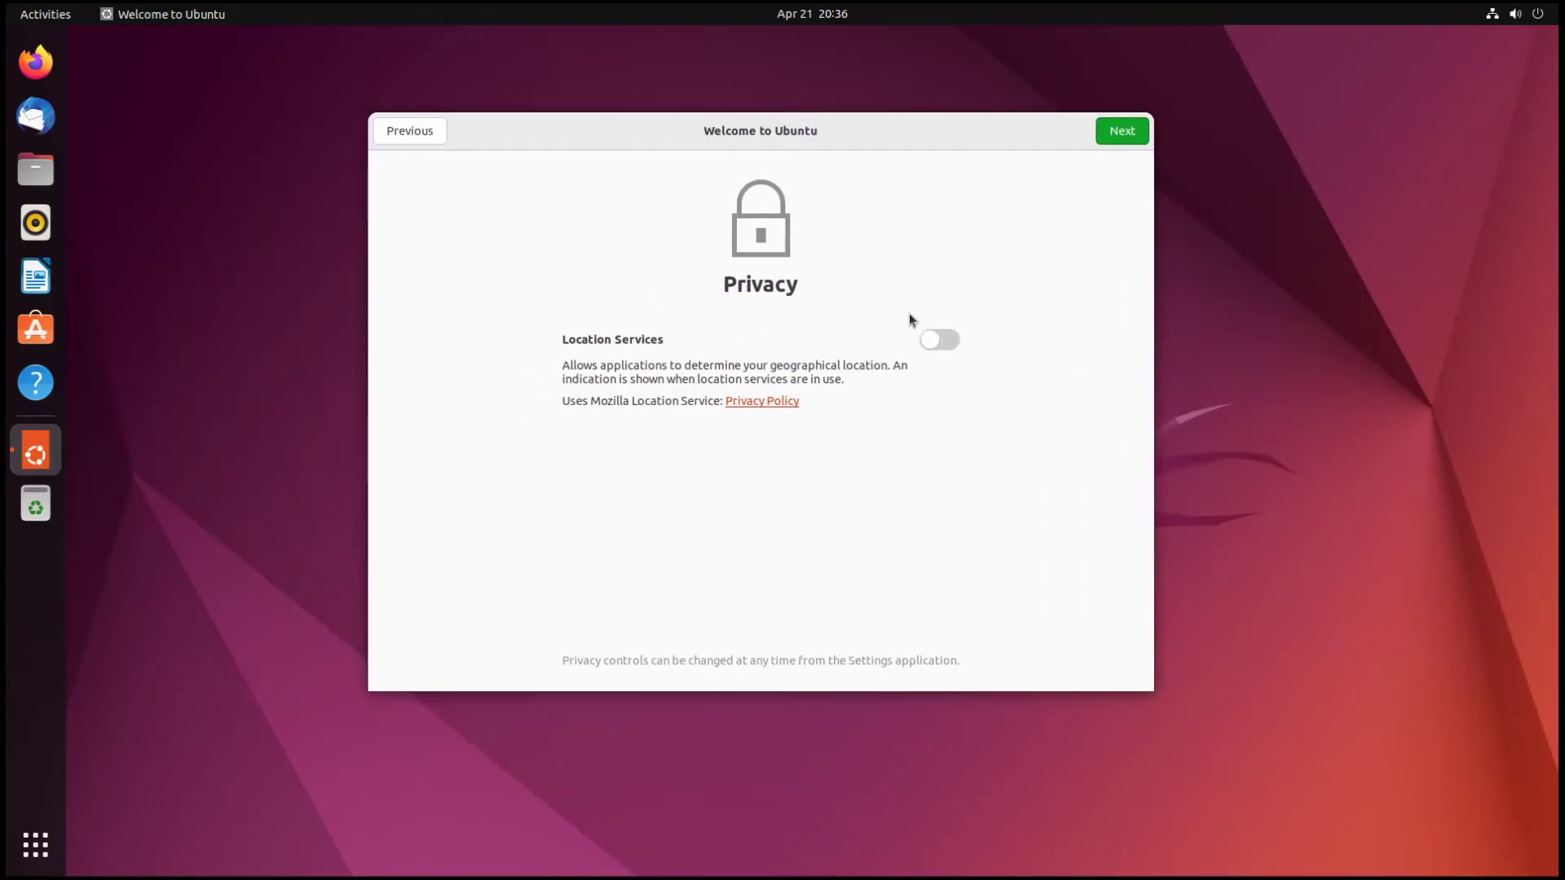
- Turn on Location Services and finish the Ubuntu Welcome setup
left_click(941, 340)
left_click(1130, 138)
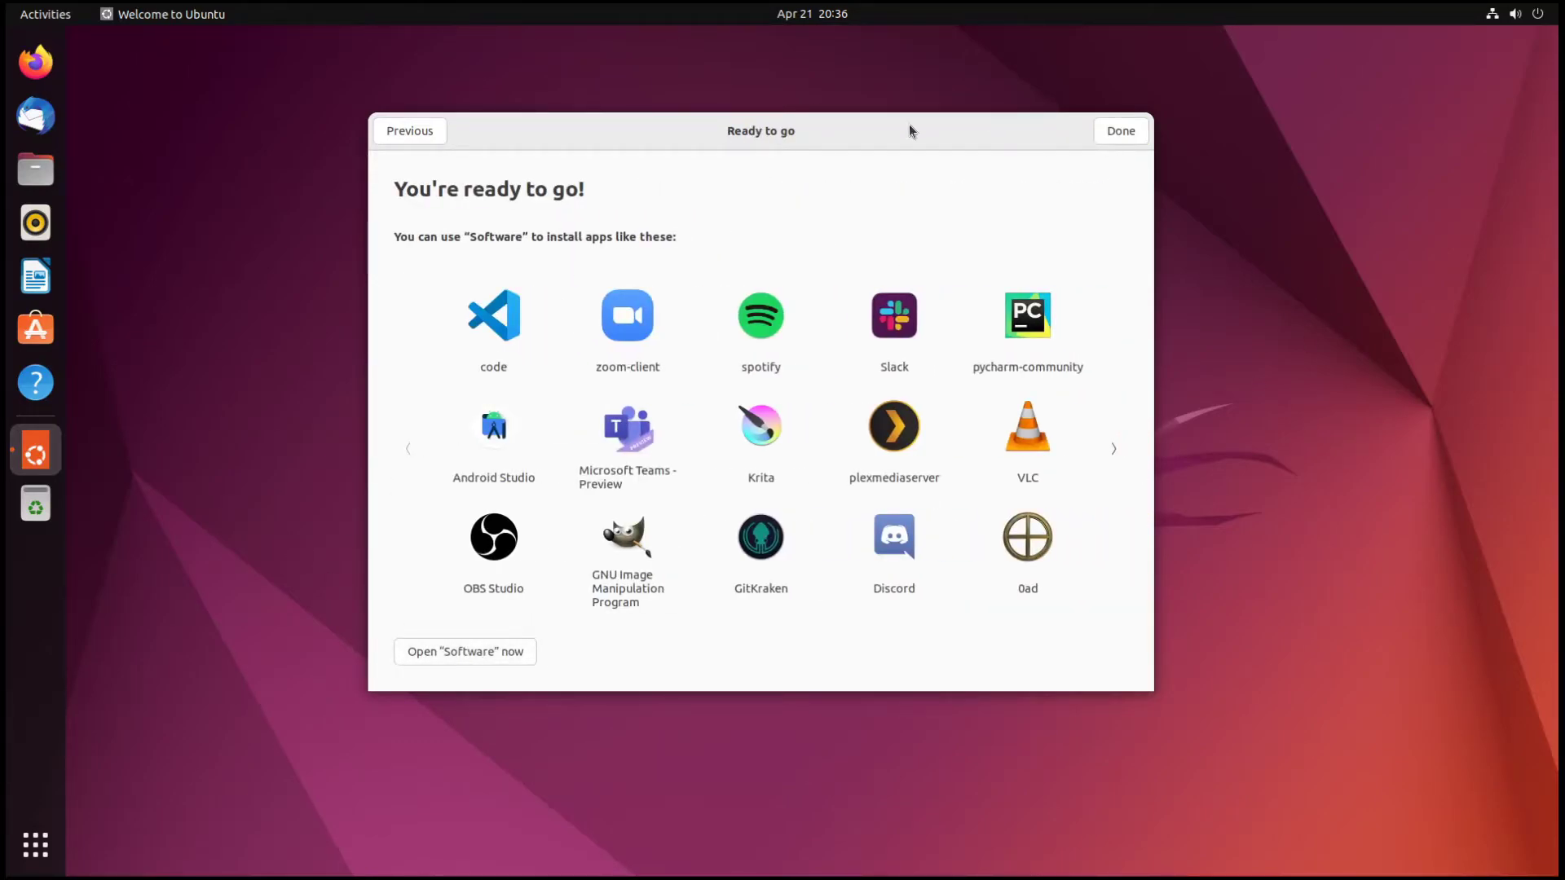
left_click_drag(911, 131, 989, 113)
left_click(1204, 115)
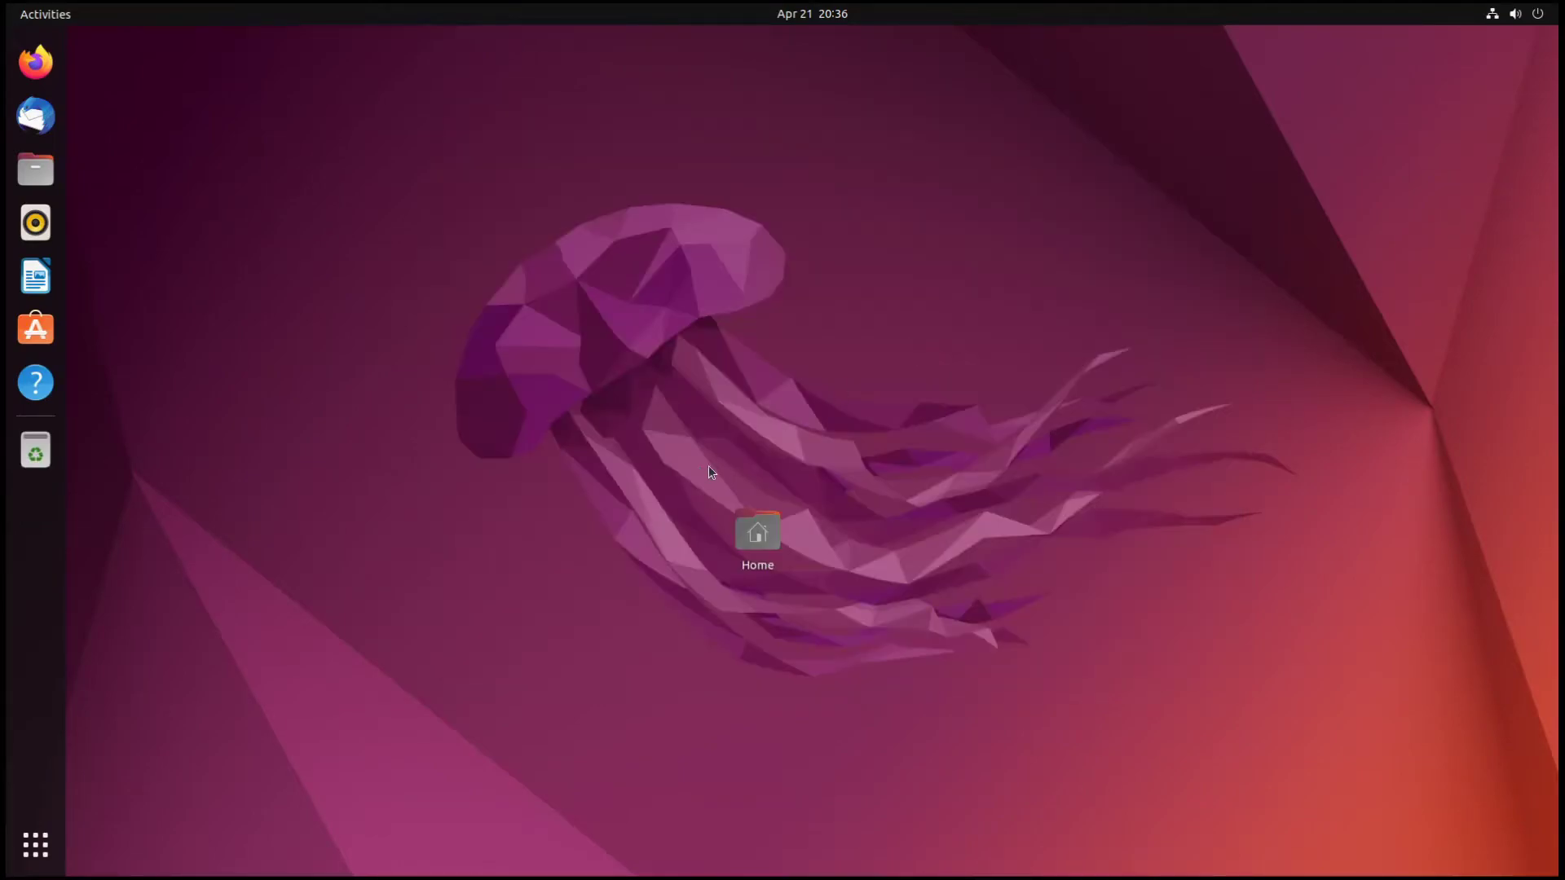
- Move the Home icon to the top-left and launch Terminal from the applications grid
left_click_drag(758, 531, 112, 70)
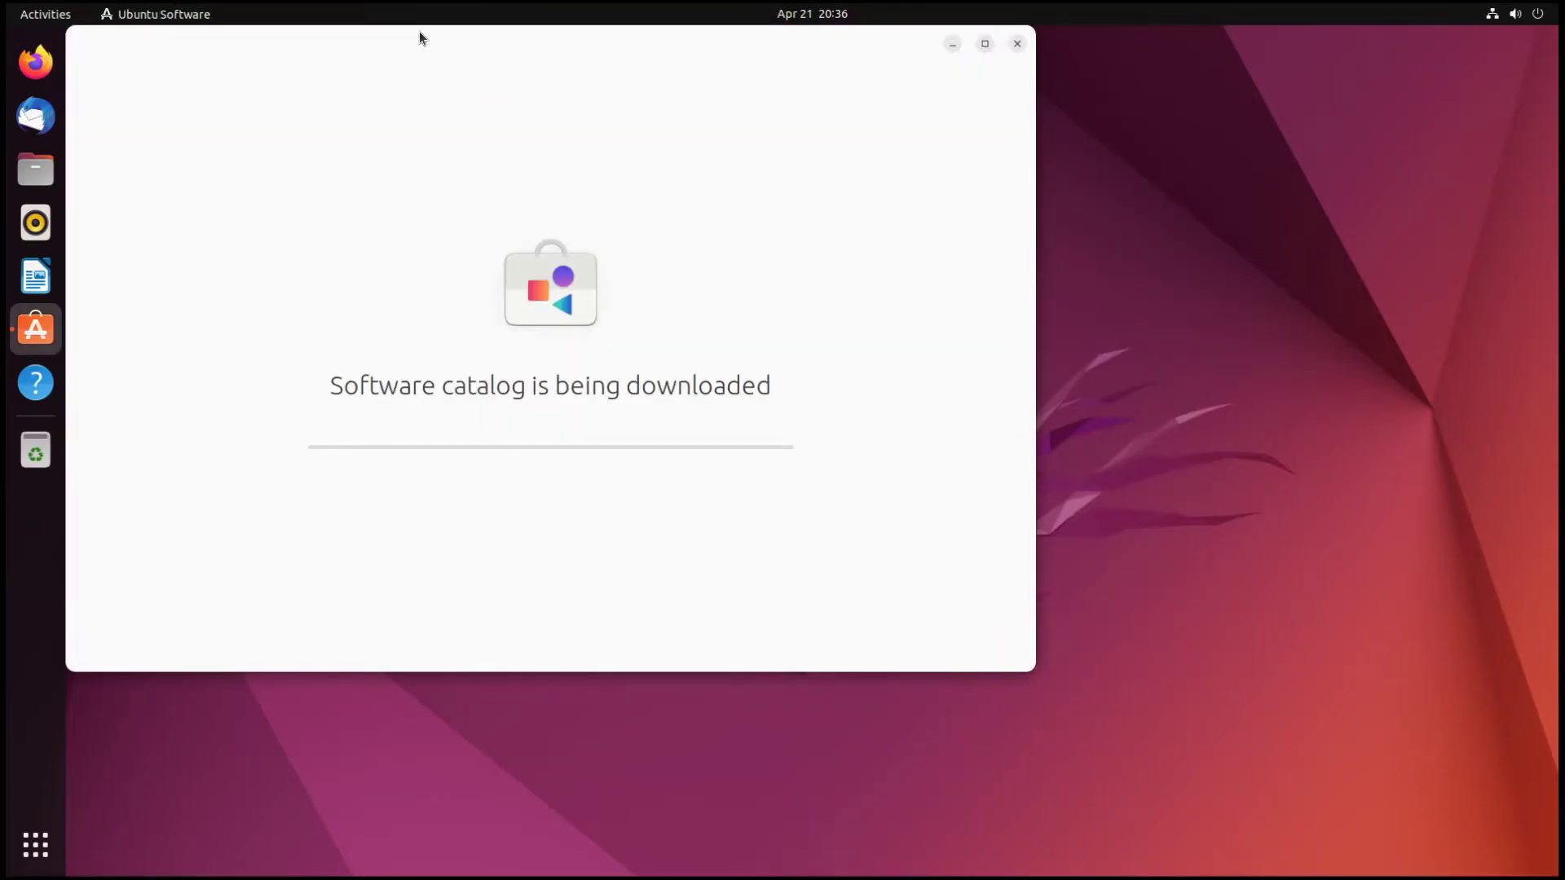
left_click_drag(419, 38, 636, 90)
left_click(36, 838)
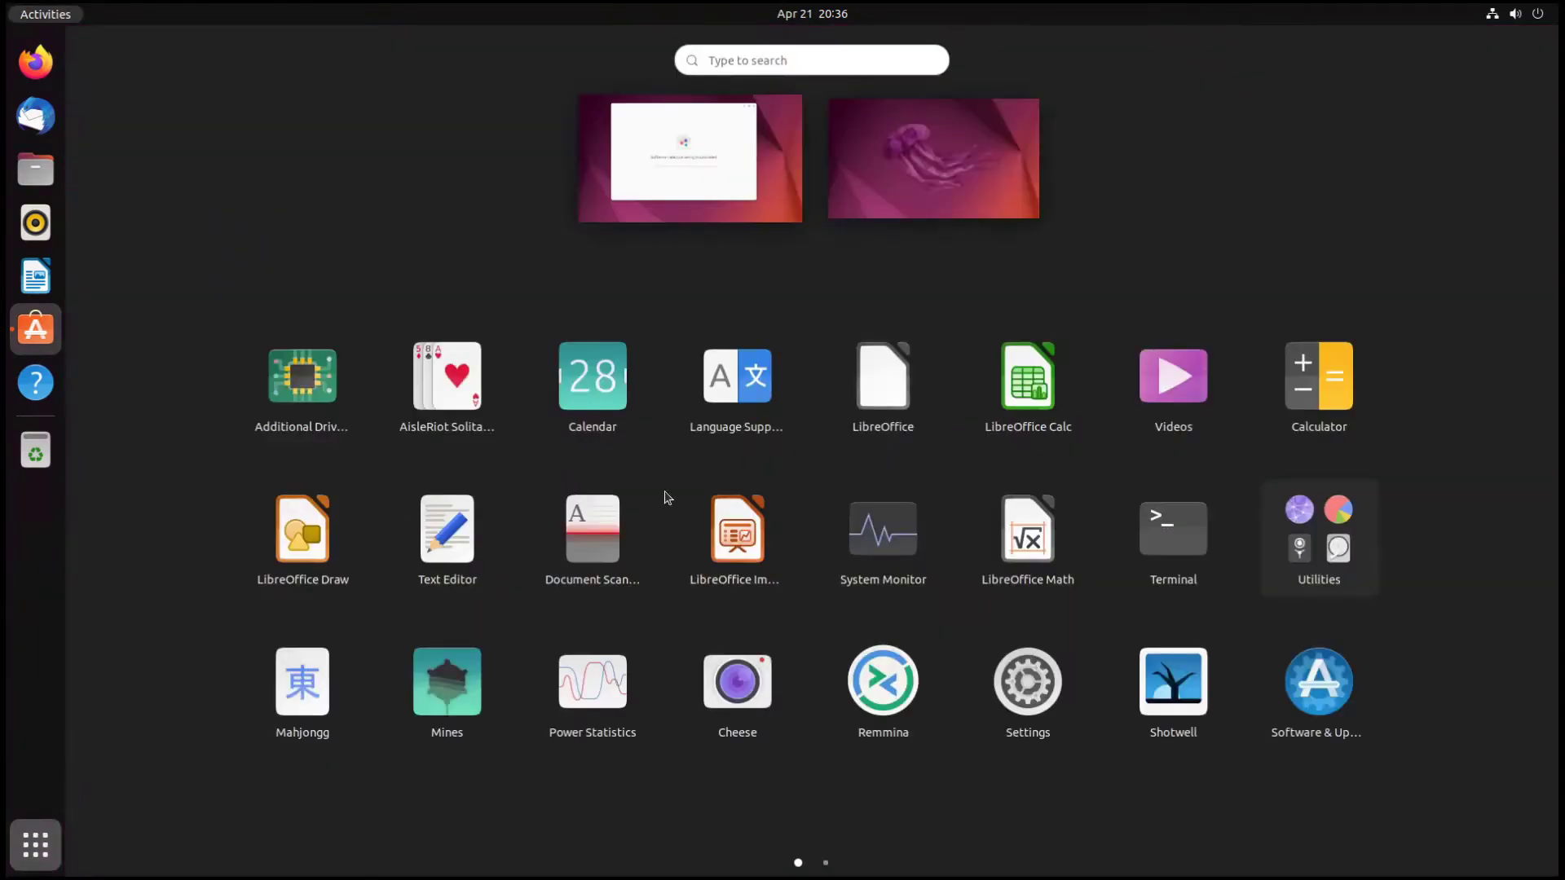
left_click(1174, 530)
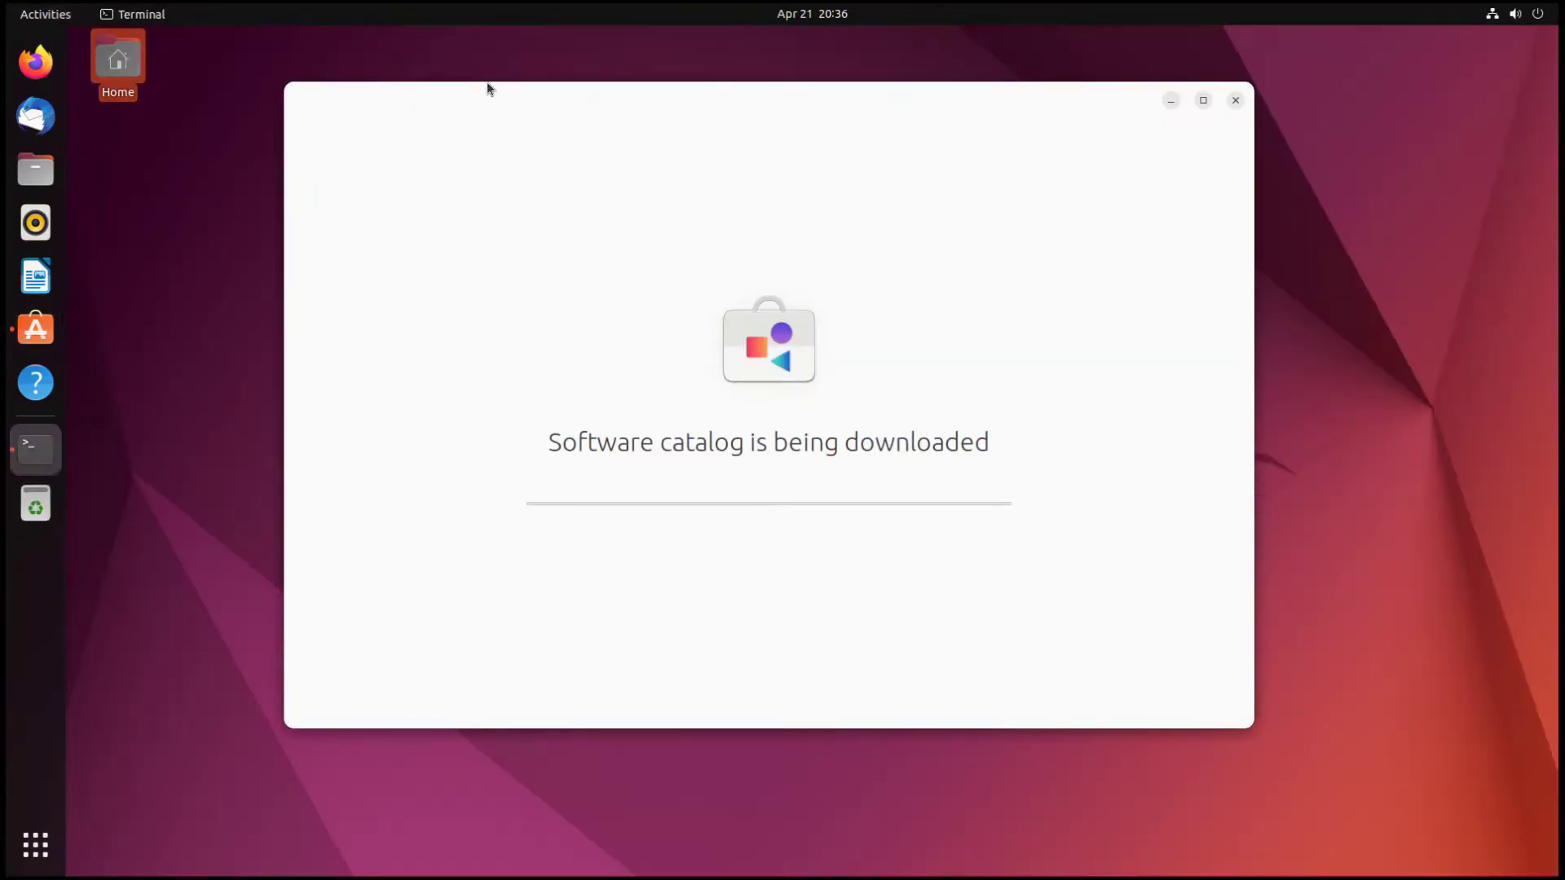
- Run sudo apt install neofetch, enter the administrator password and confirm with y
type("sudo")
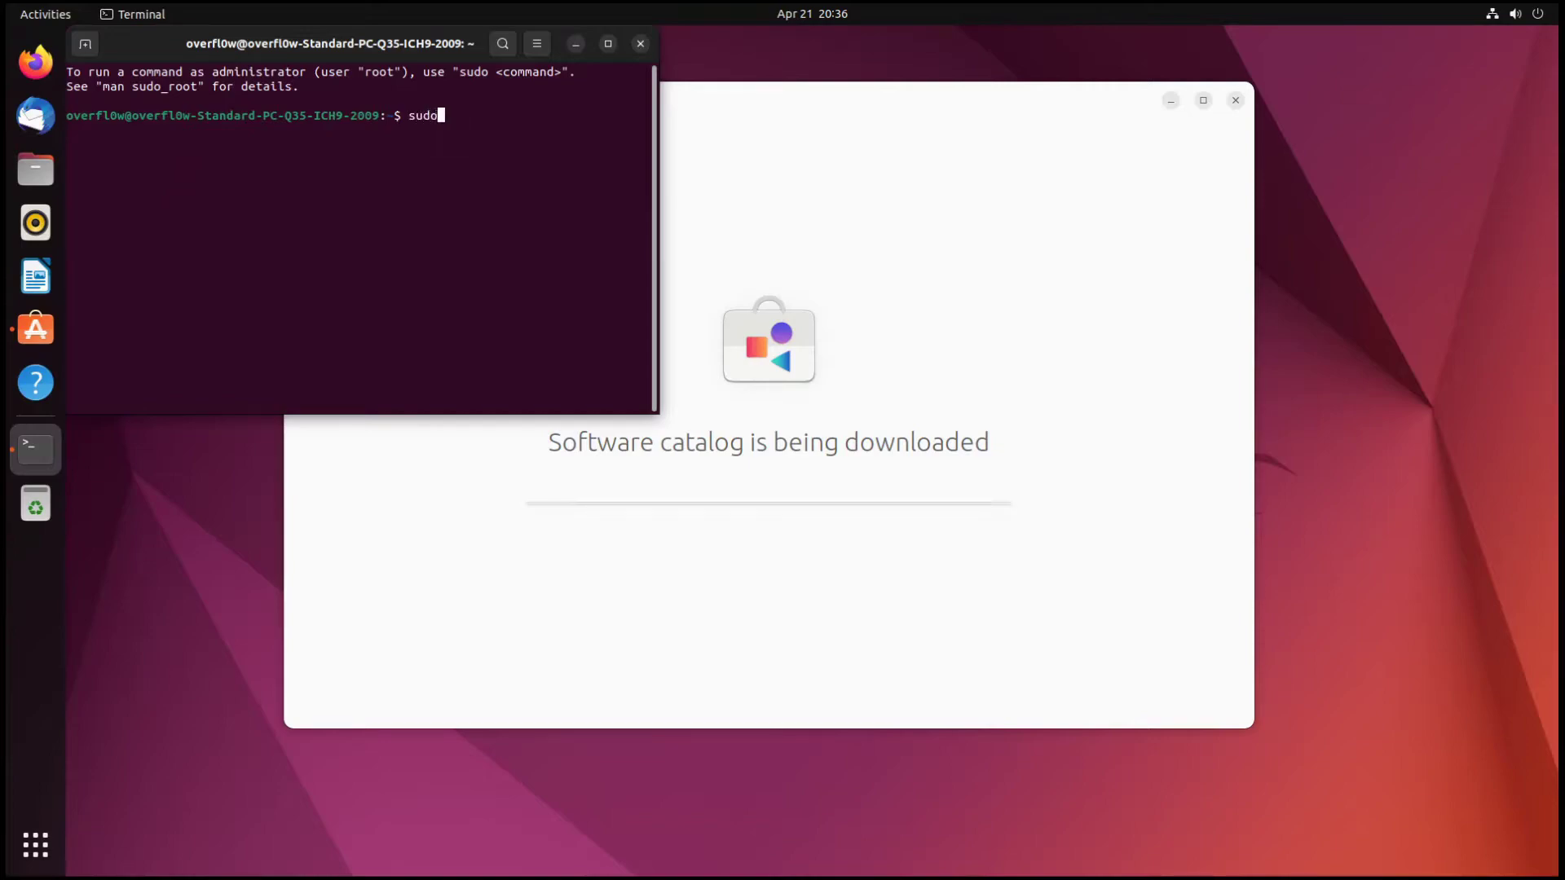
type(" apt install neofetch")
key("Return")
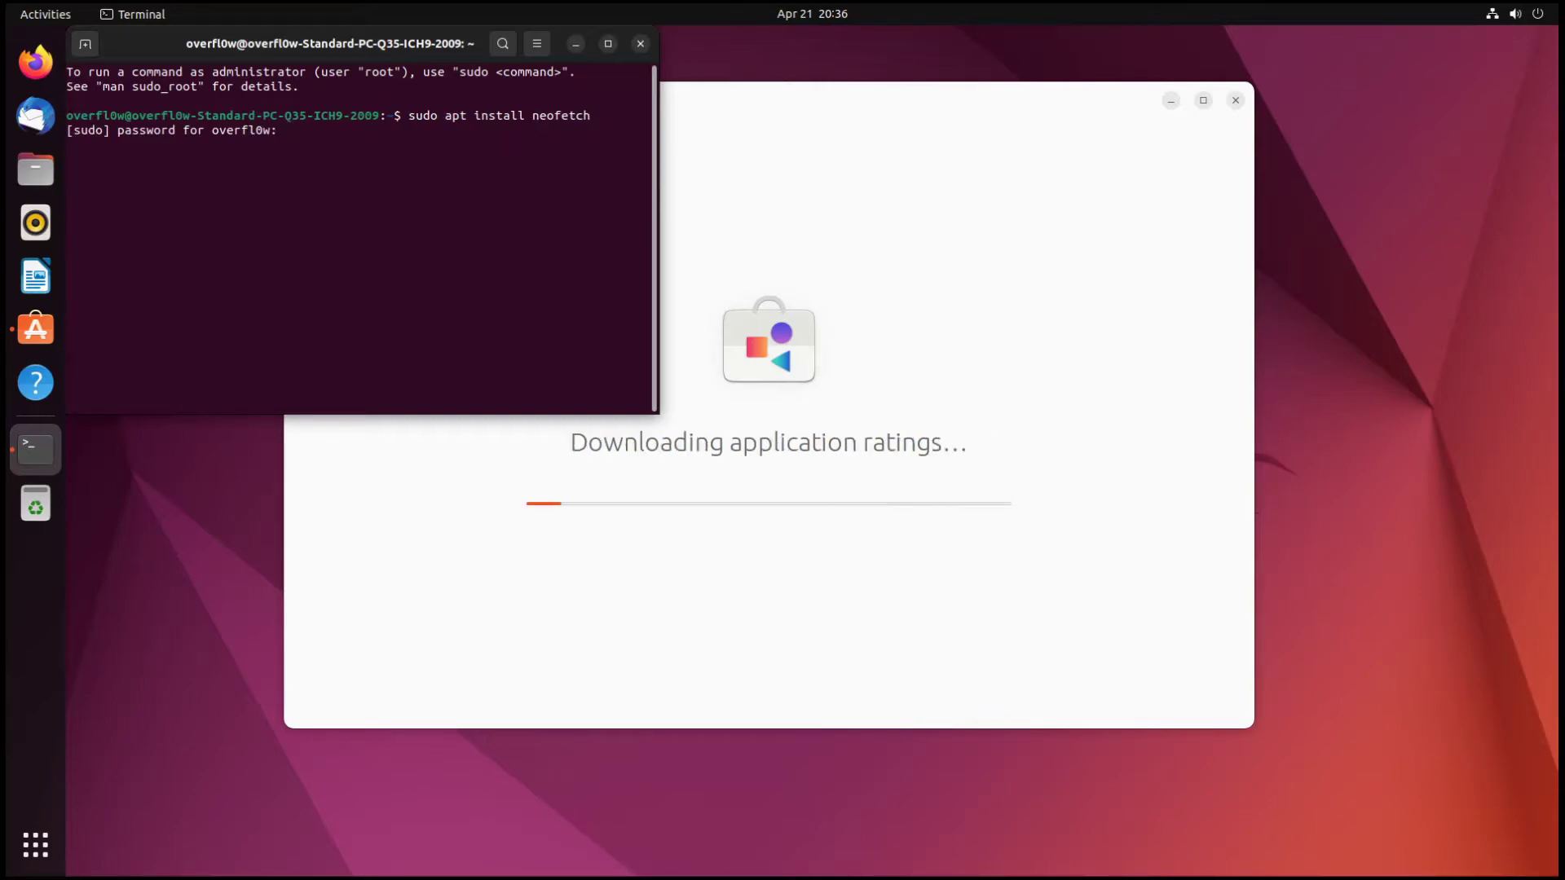
key("Return")
left_click_drag(250, 43, 878, 115)
type("y")
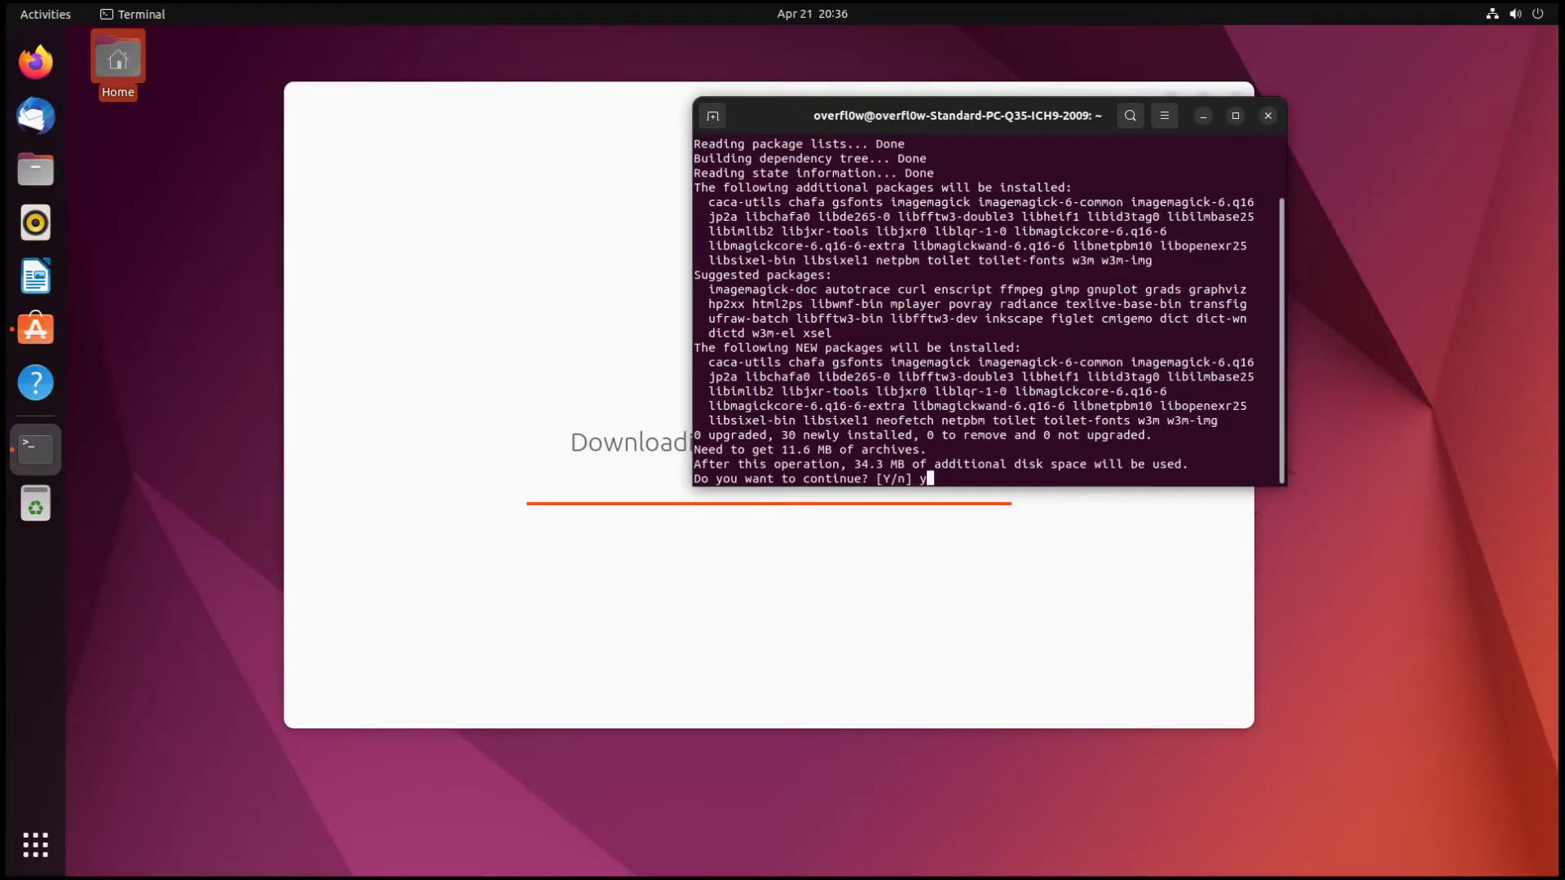
key("Return")
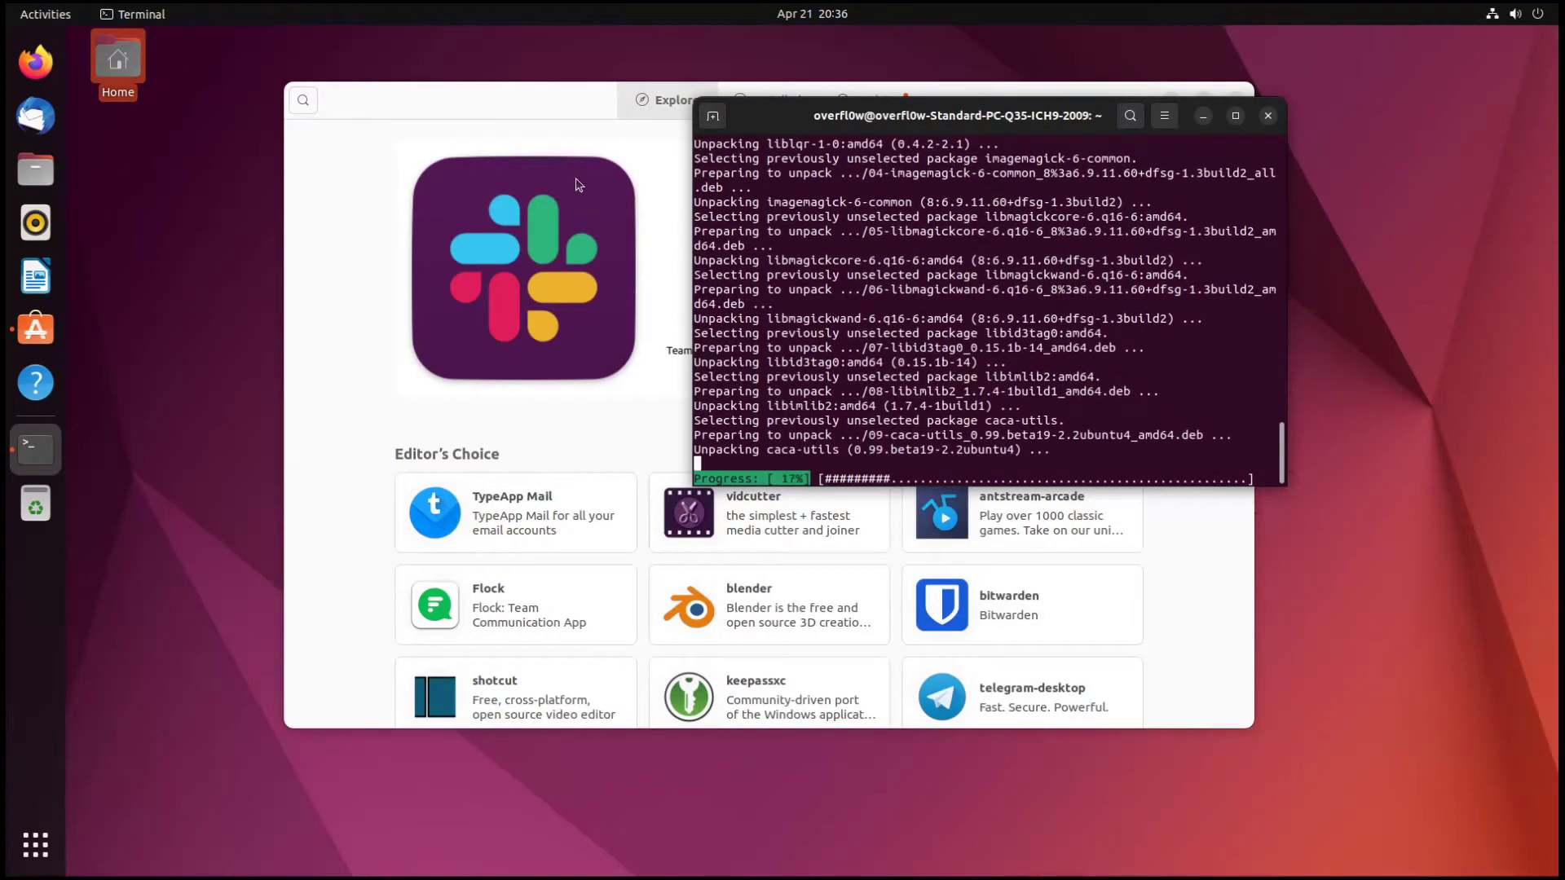
- Look at the Ubuntu Software updates page, then bring the terminal back to the front
left_click(517, 108)
left_click(906, 96)
left_click_drag(1067, 106, 1030, 99)
left_click(583, 96)
left_click(1174, 242)
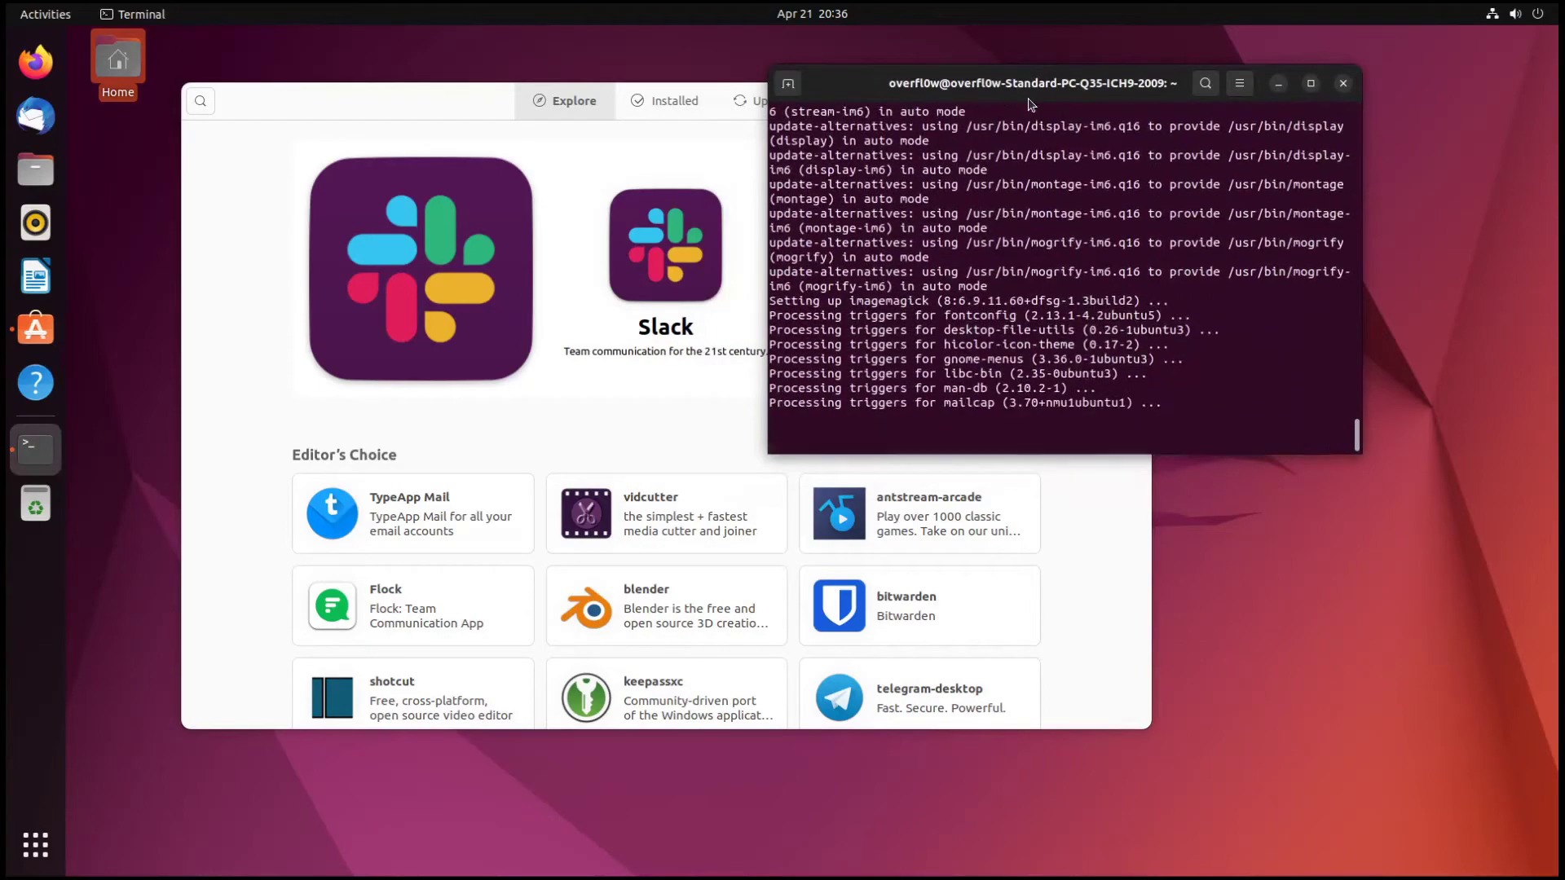
- Run neofetch and highlight the OS value Ubuntu 22.04 LTS x86_64
type("neofetch")
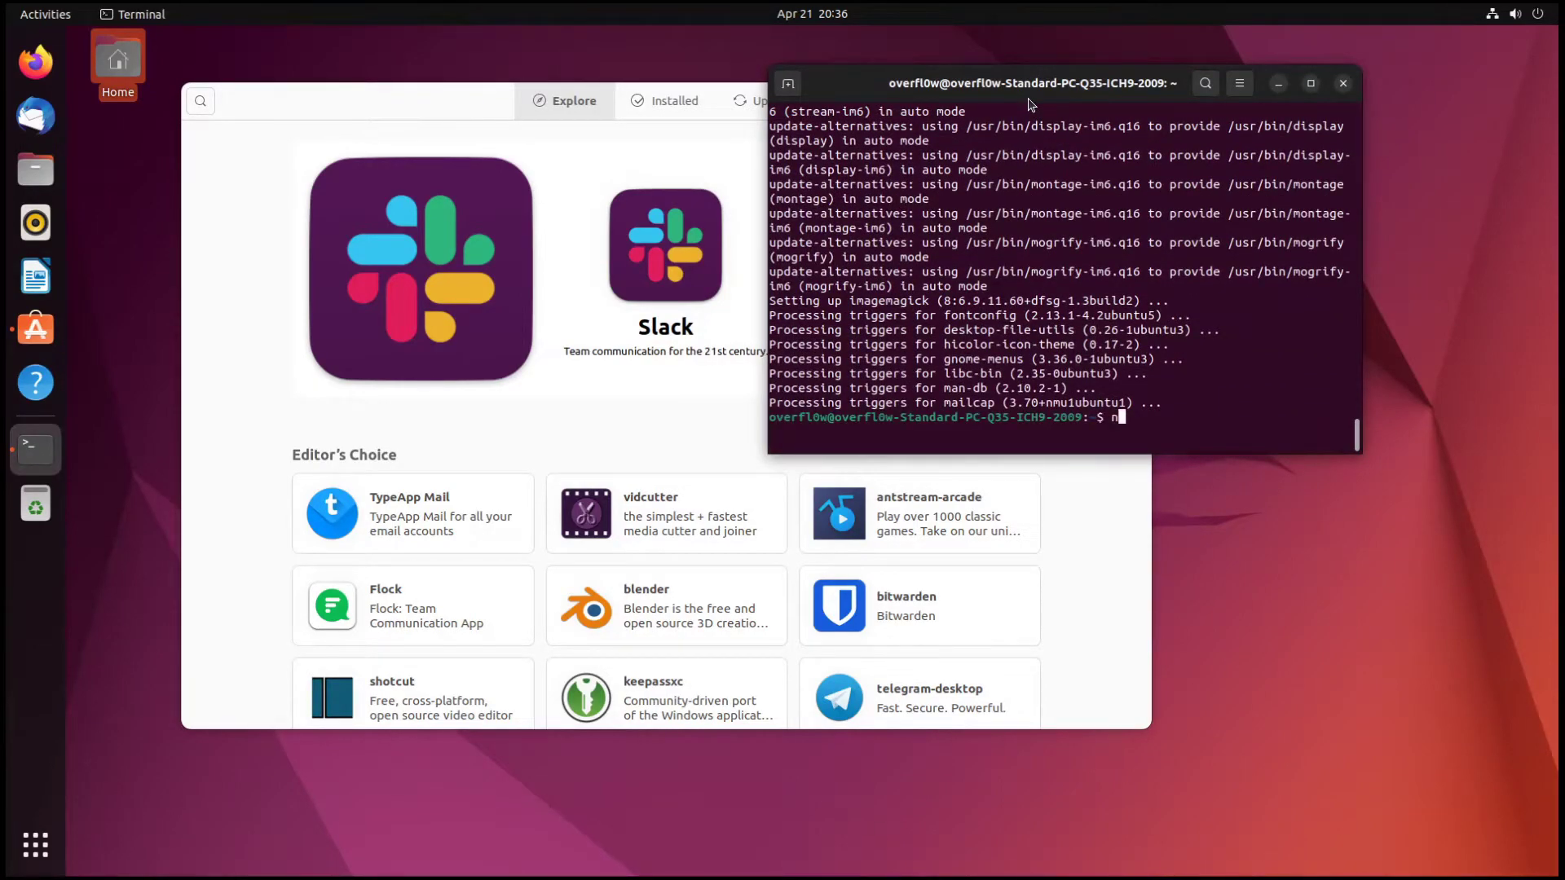
key("Return")
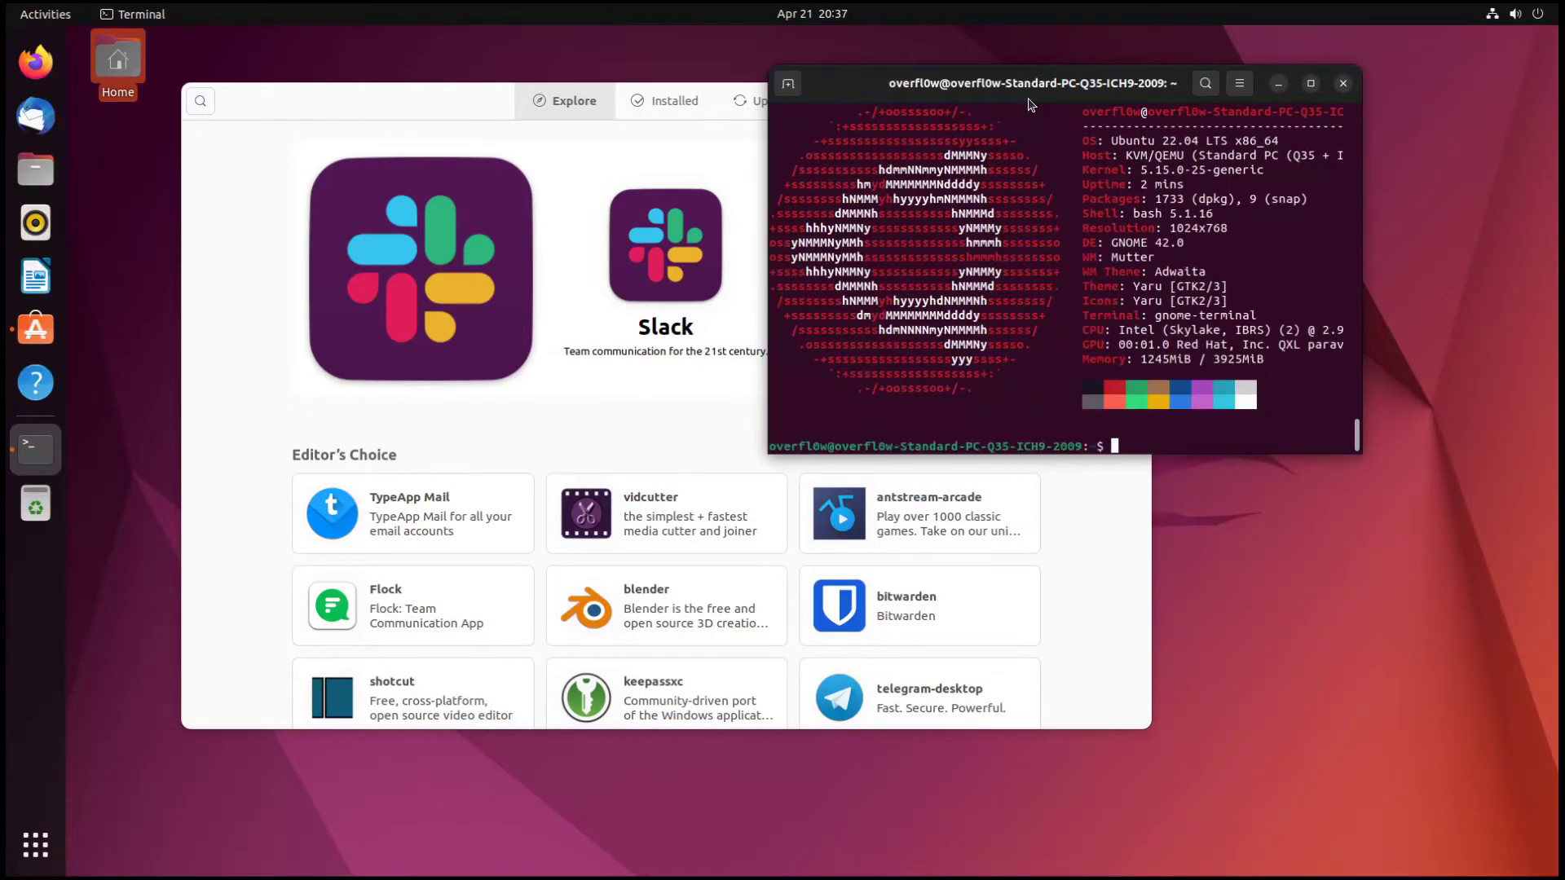
left_click_drag(1068, 88, 907, 104)
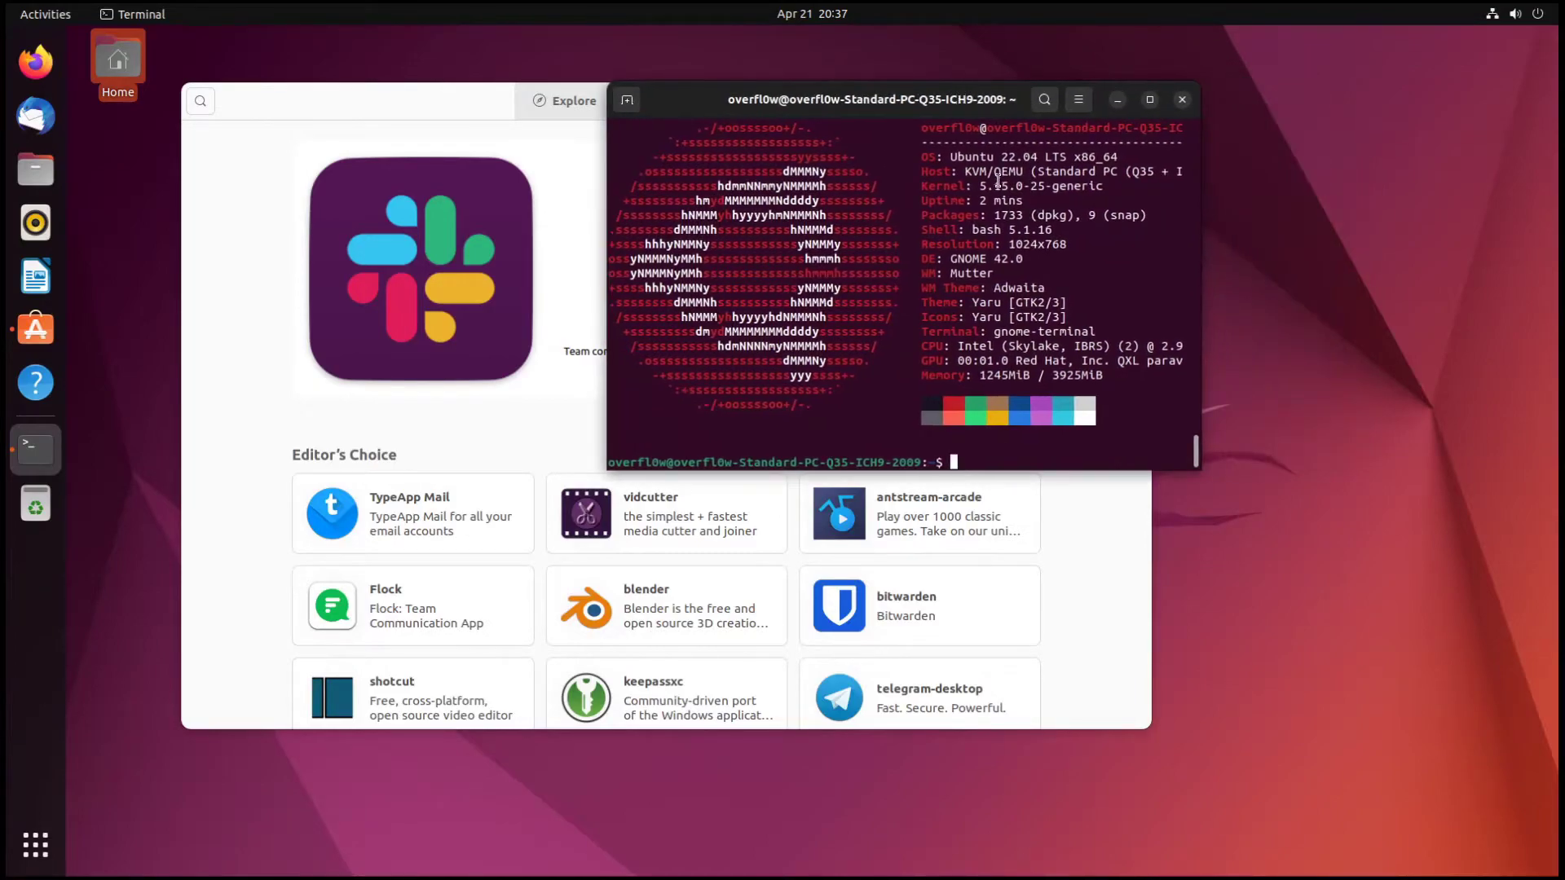
left_click_drag(951, 157, 1115, 154)
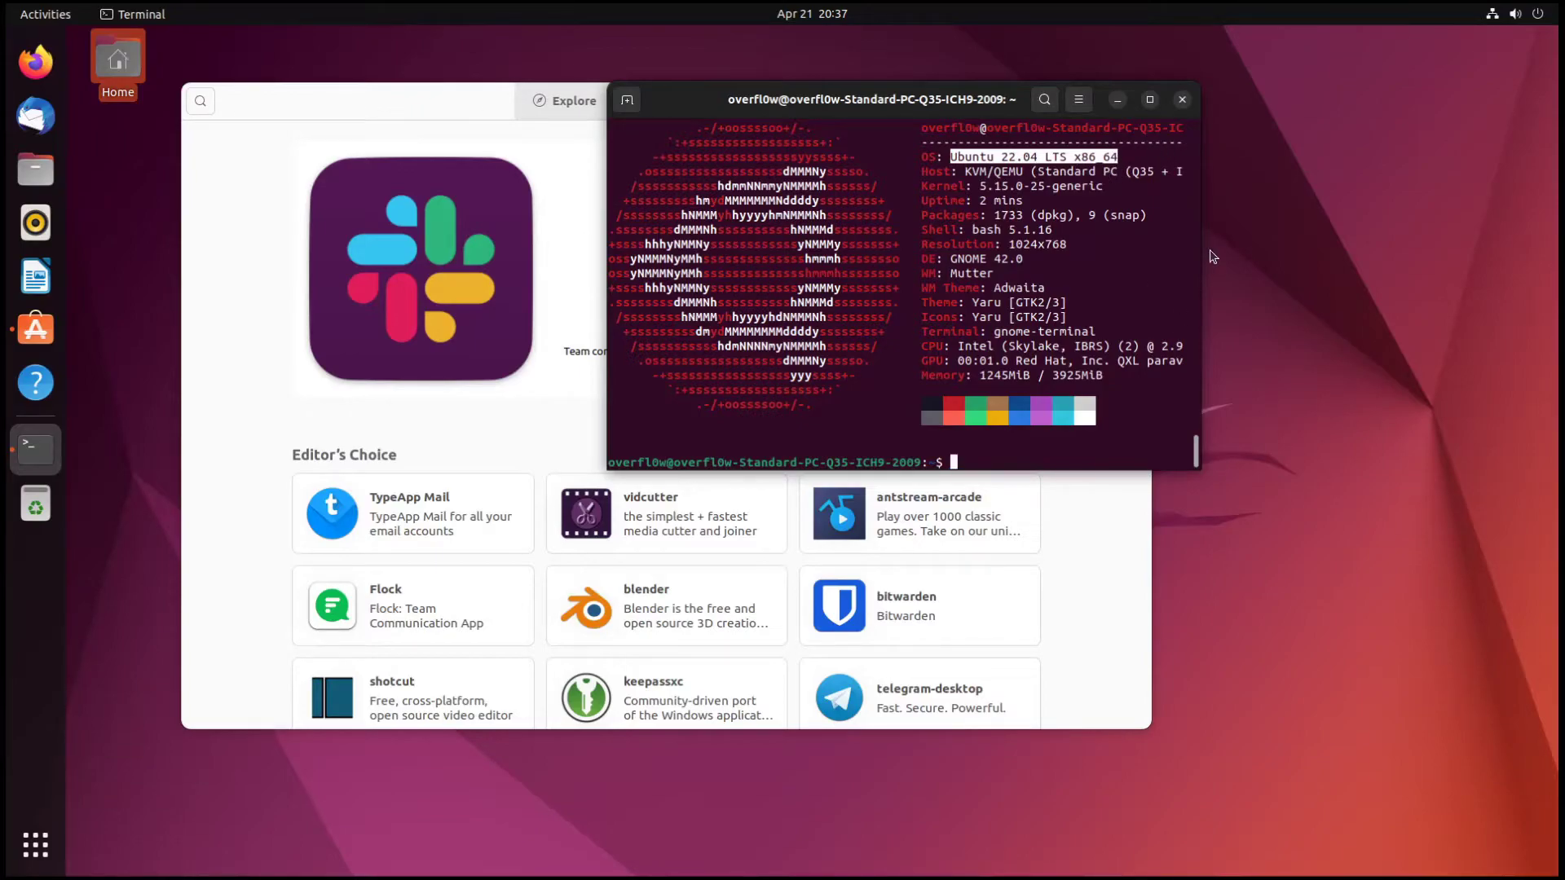
left_click_drag(1213, 221, 1310, 215)
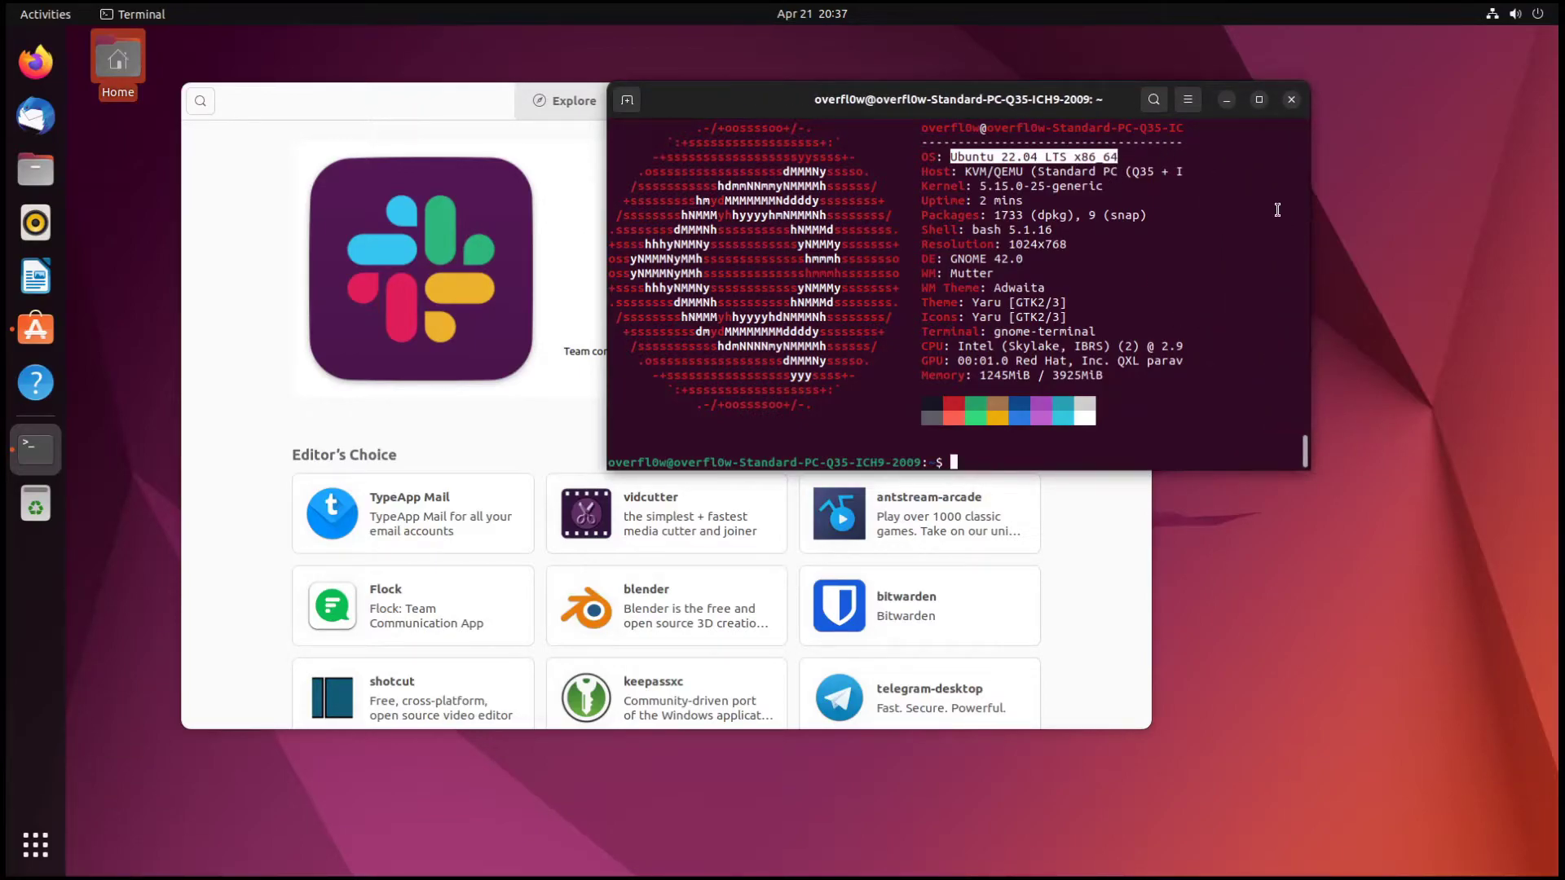
- Highlight neofetch's Host line and the kernel version 5.15.0-25-generic
left_click_drag(965, 171, 1083, 172)
left_click(1083, 172)
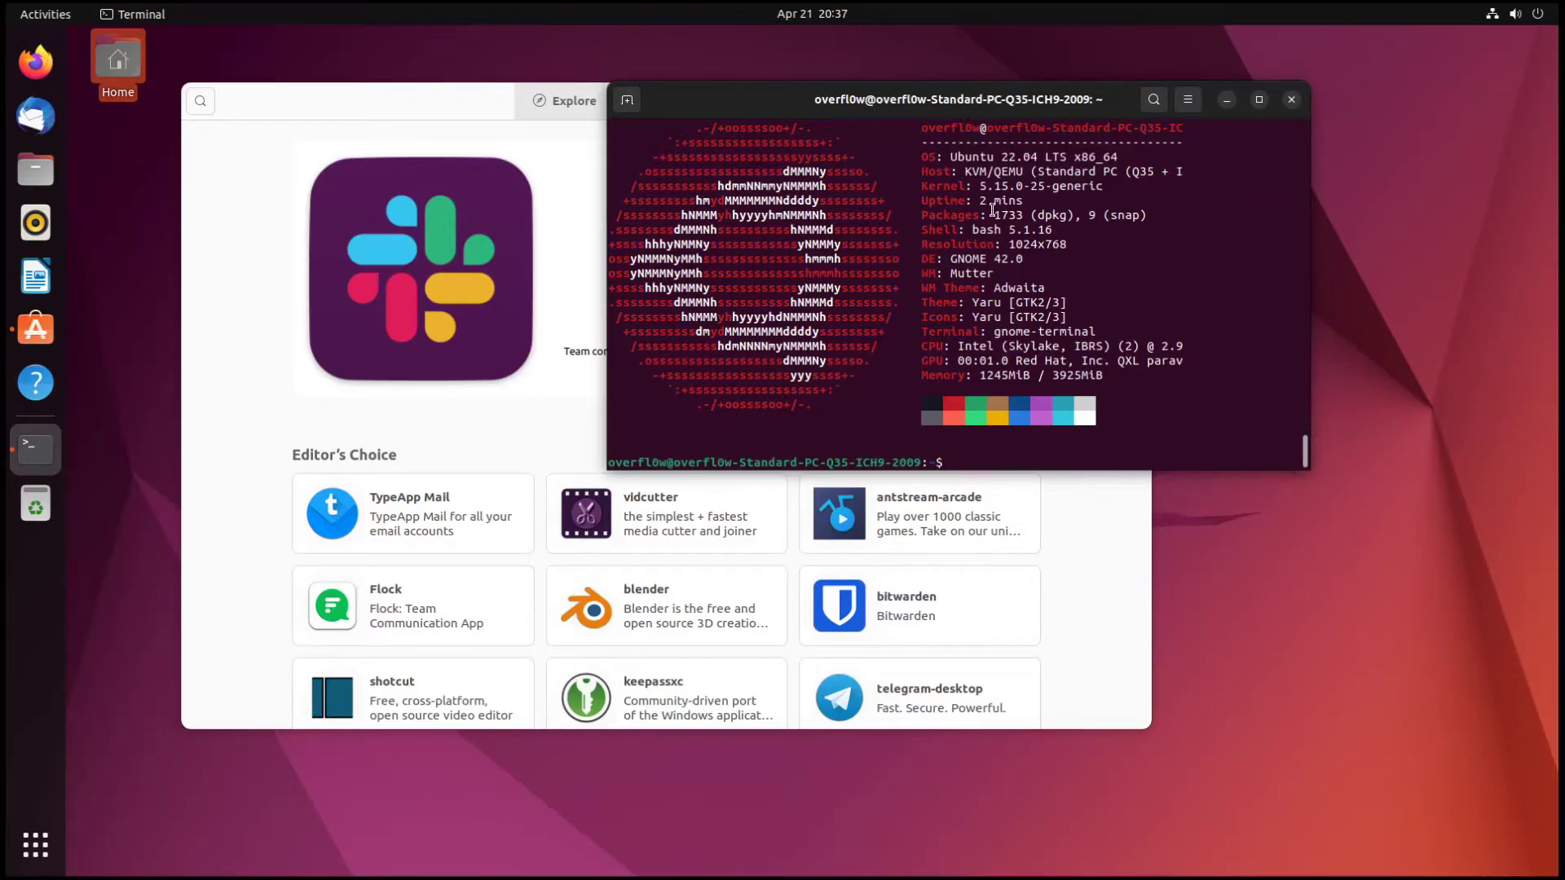
left_click_drag(983, 186, 1109, 189)
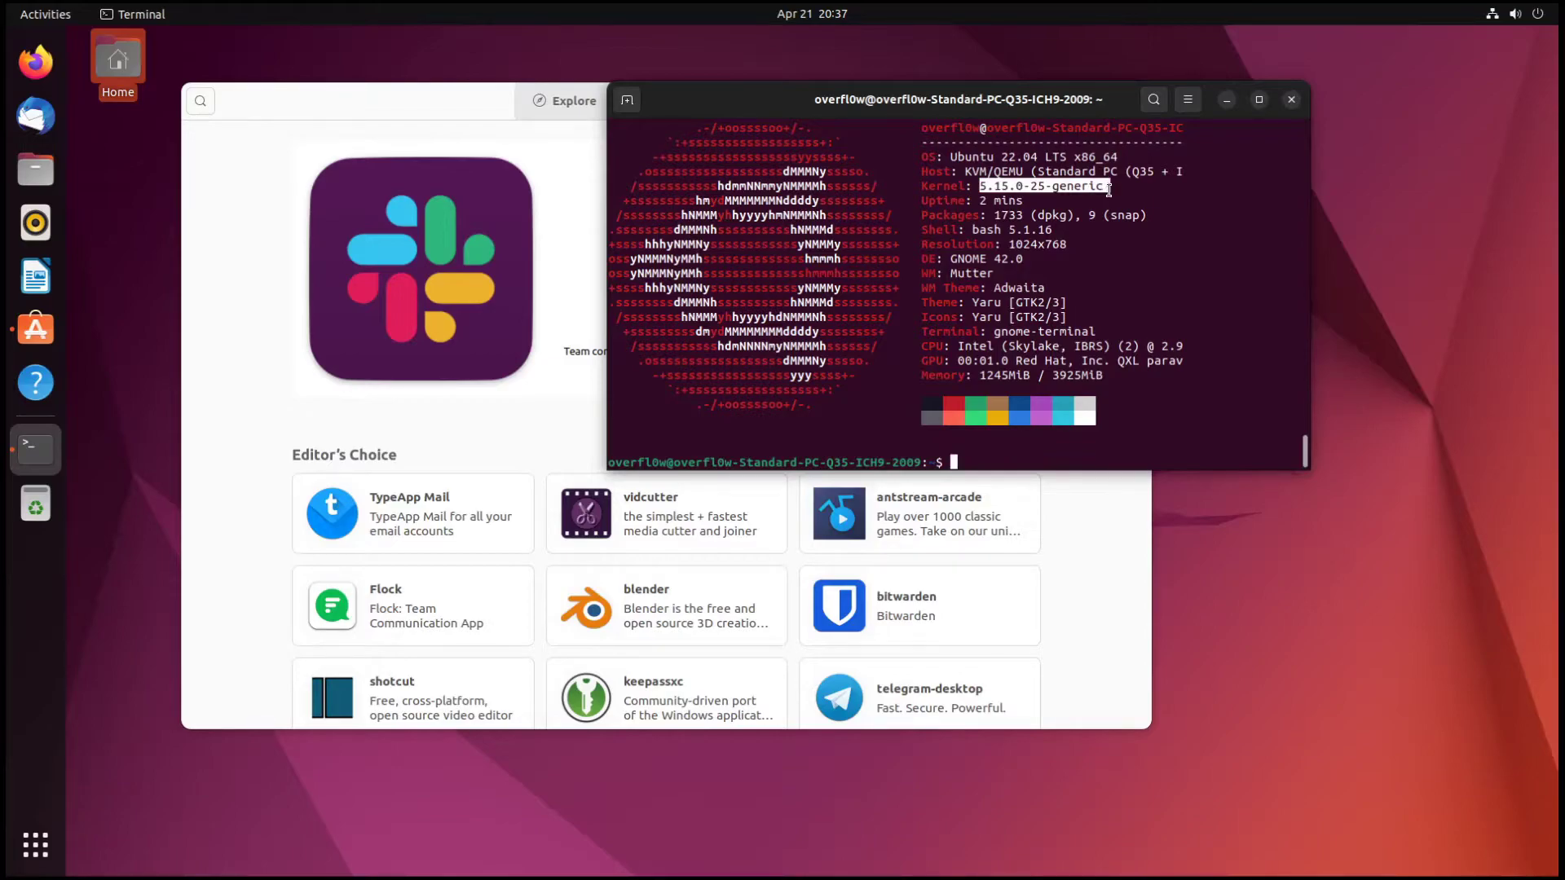
left_click(1108, 189)
- Run sudo apt update and highlight the kernel version 5.15.0-25-generic
type("sudo apt update")
key("Return")
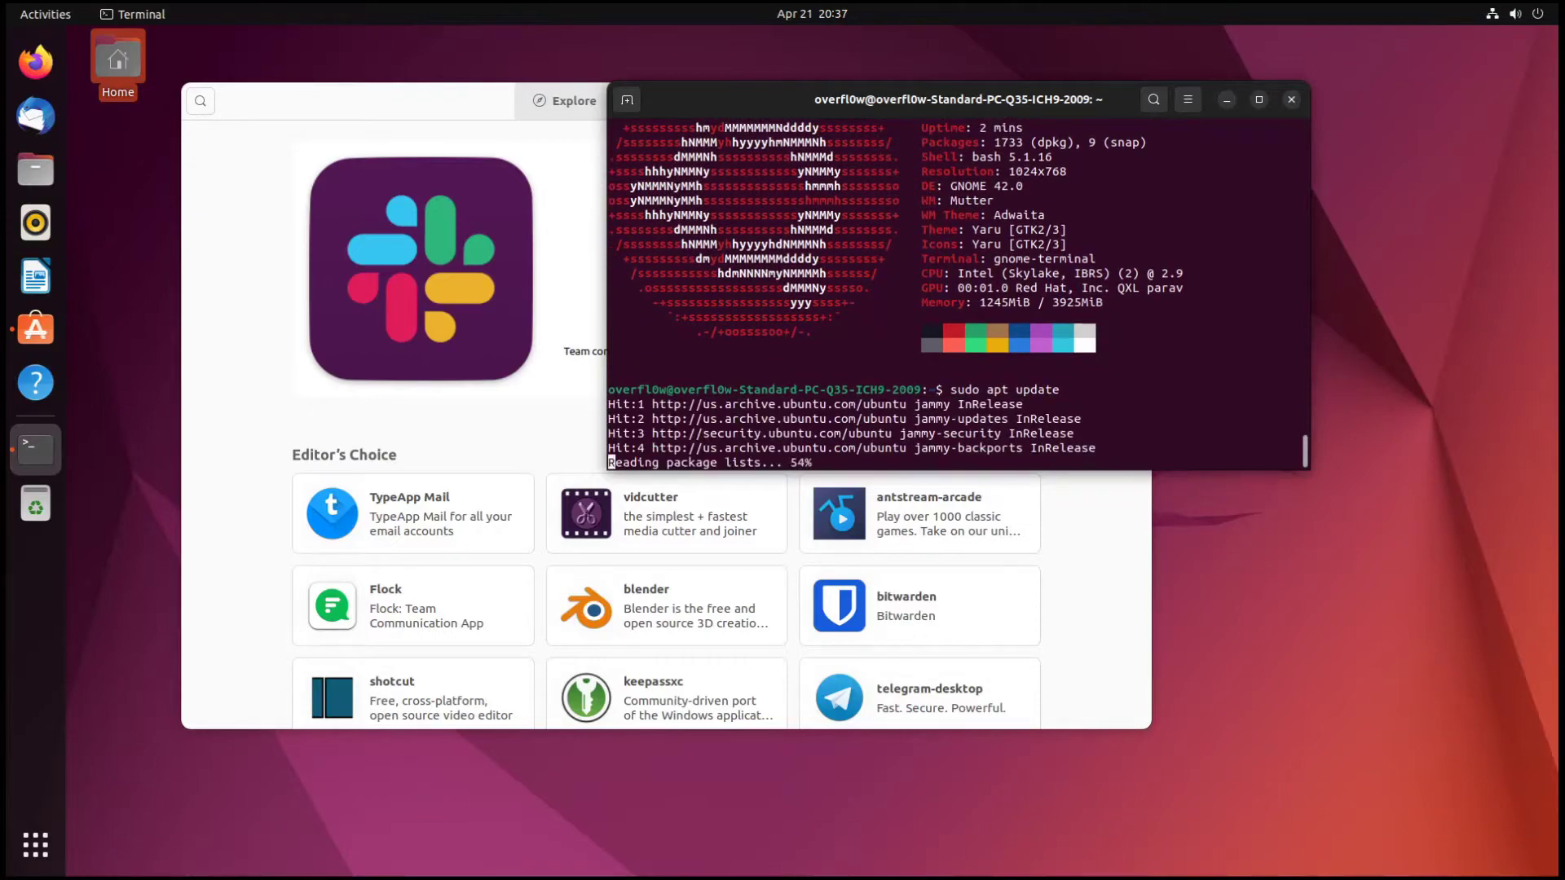
scroll(977, 202, "up", 5)
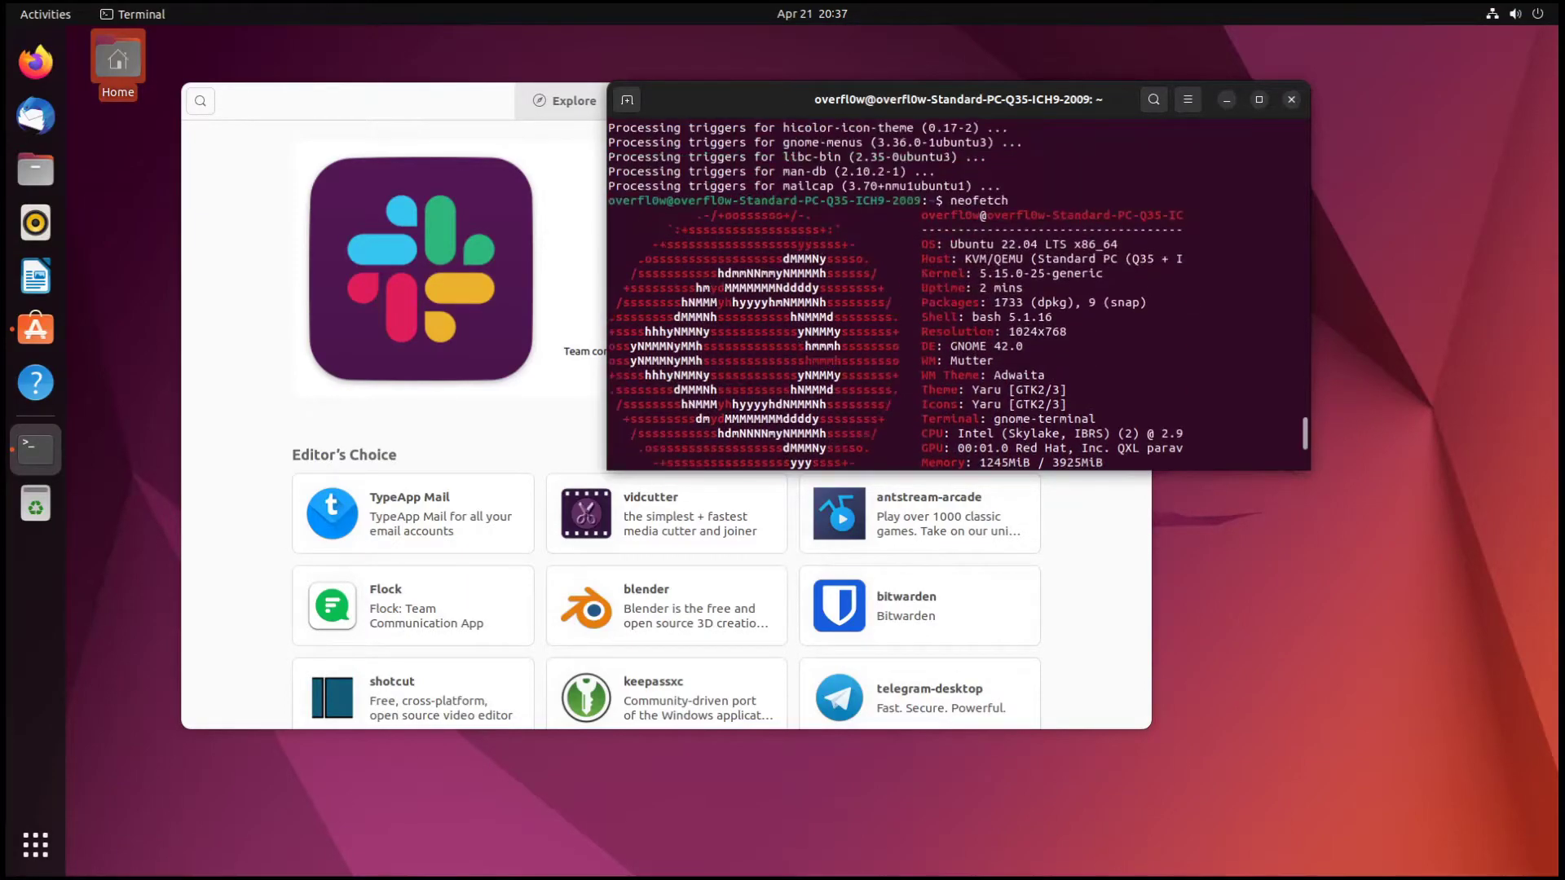
scroll(977, 201, "down", 2)
left_click_drag(979, 186, 1109, 189)
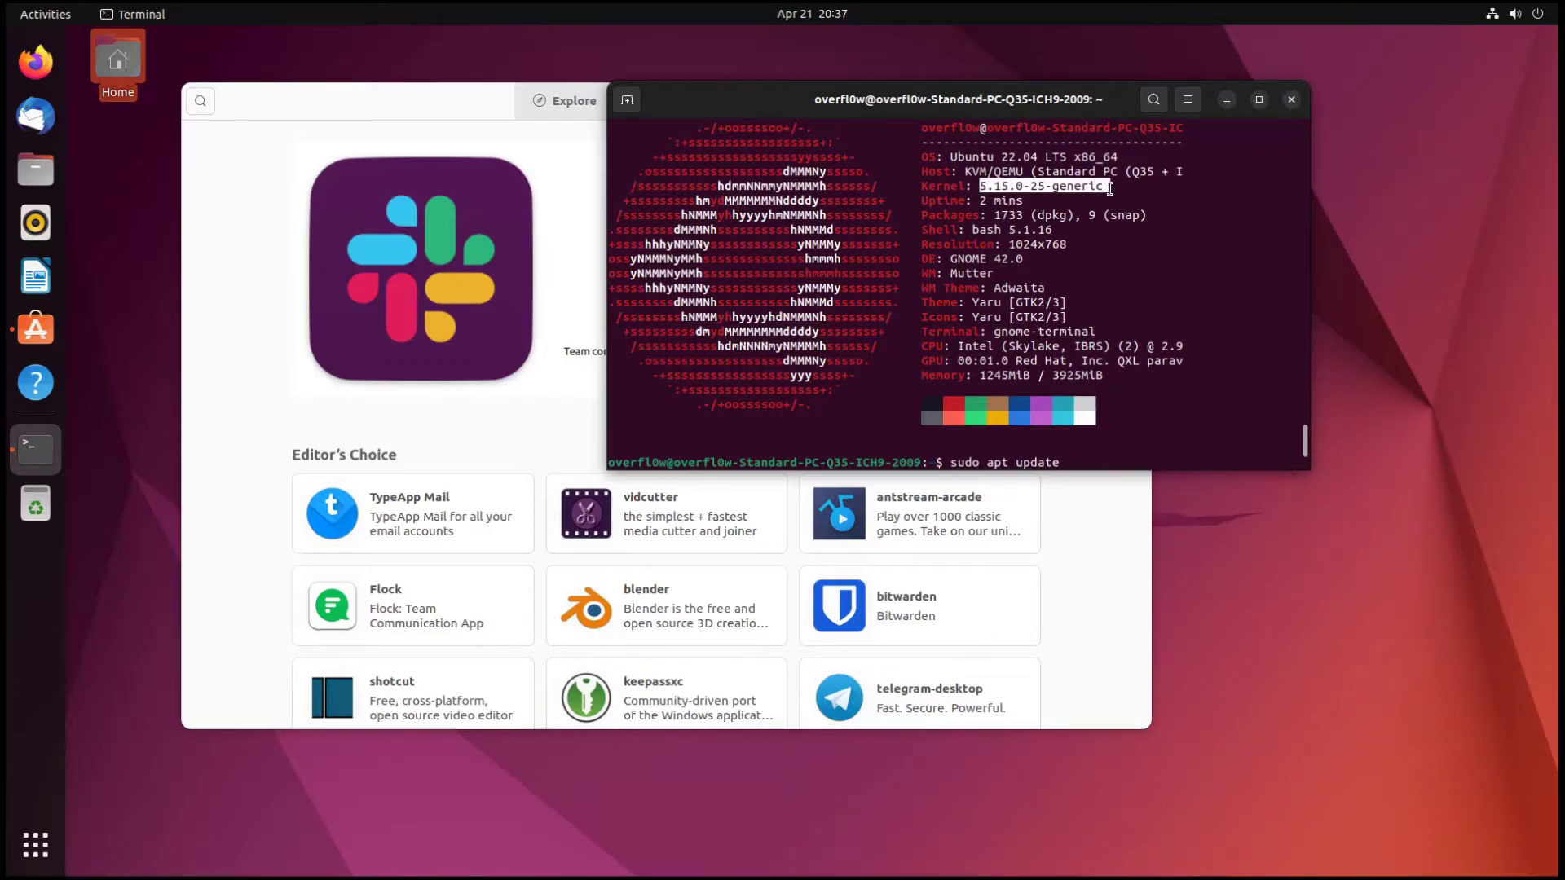
left_click(1106, 188)
- Highlight neofetch's Packages count and the 1024x768 resolution while the update runs
scroll(1059, 251, "up", 1)
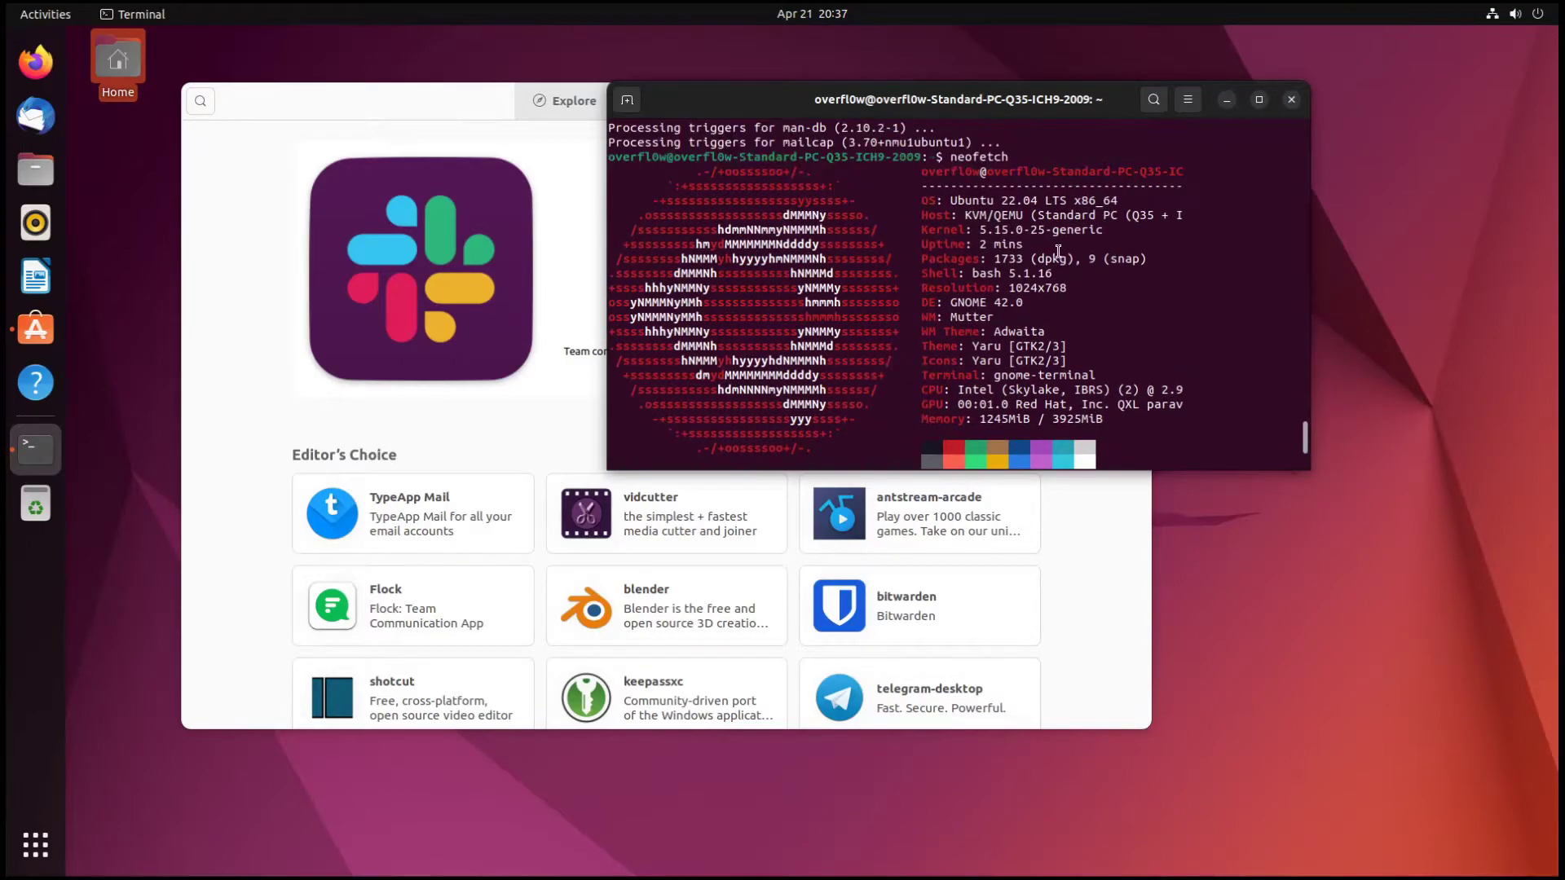
scroll(967, 259, "down", 2)
scroll(967, 260, "up", 2)
scroll(1050, 239, "down", 1)
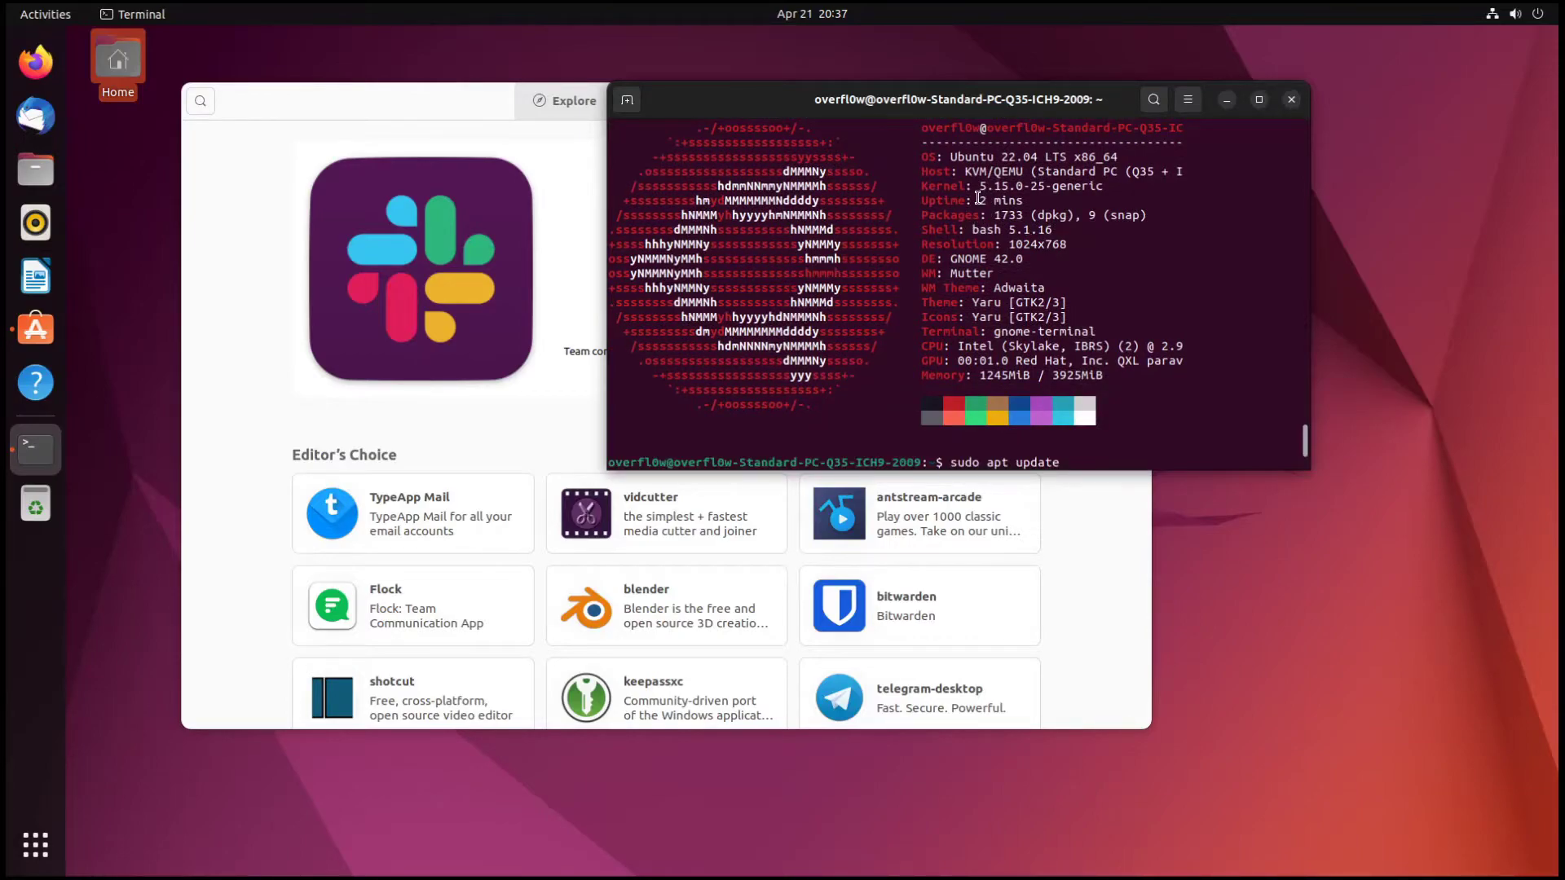
mouse_move(993, 217)
left_mouse_down()
mouse_move(1159, 217)
mouse_move(996, 217)
left_mouse_up()
left_click(996, 218)
key("Return")
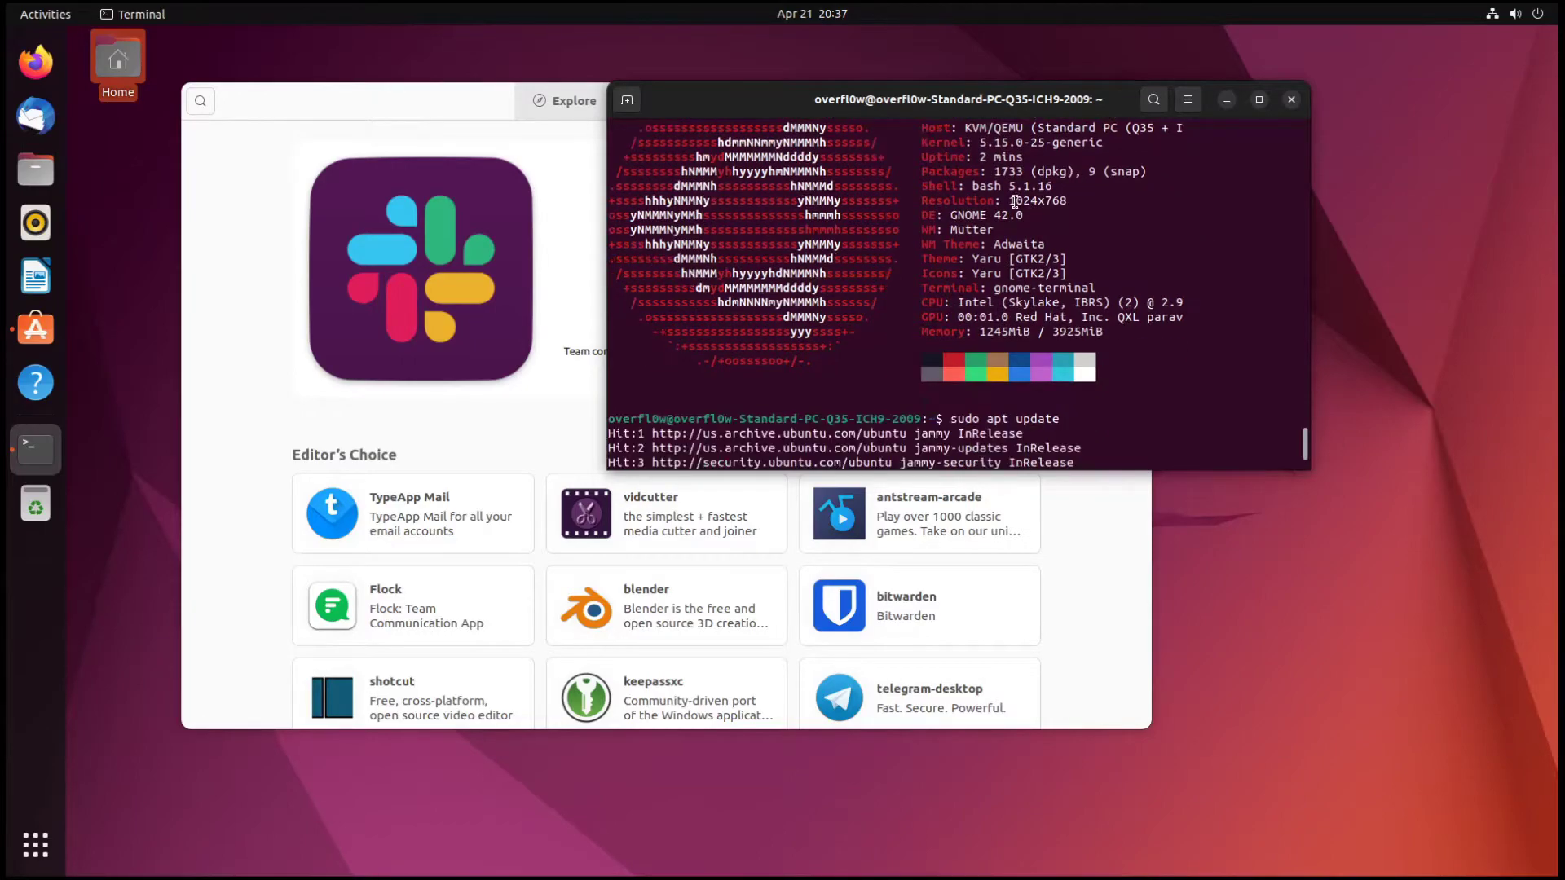
left_click_drag(1113, 201, 958, 214)
left_click(1042, 198)
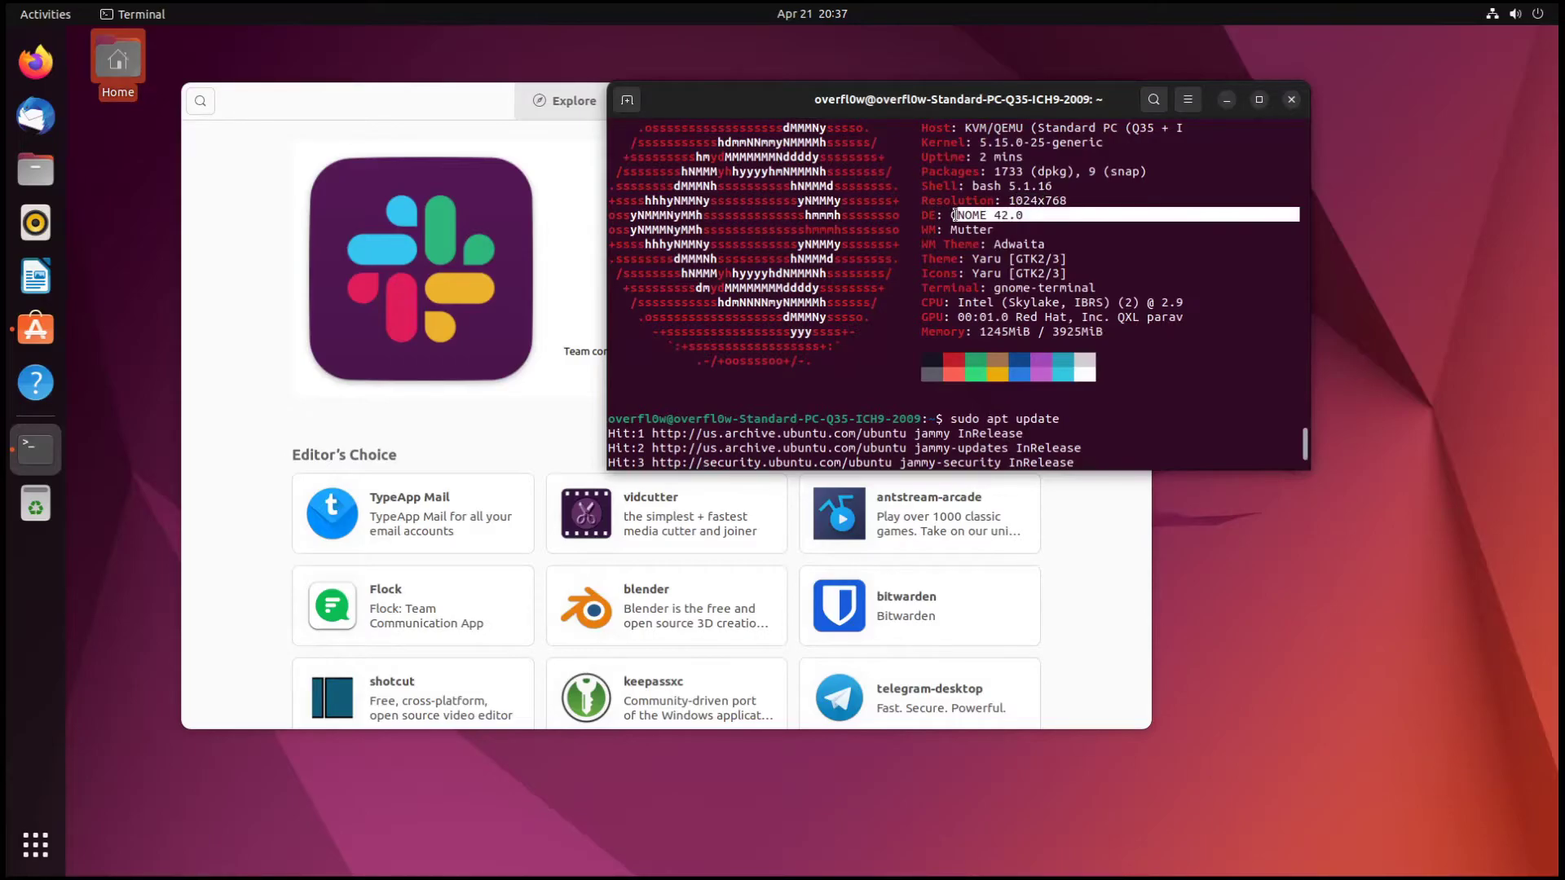
- Rearrange the windows so the terminal sits in front, lower and to the left
left_click(63, 856)
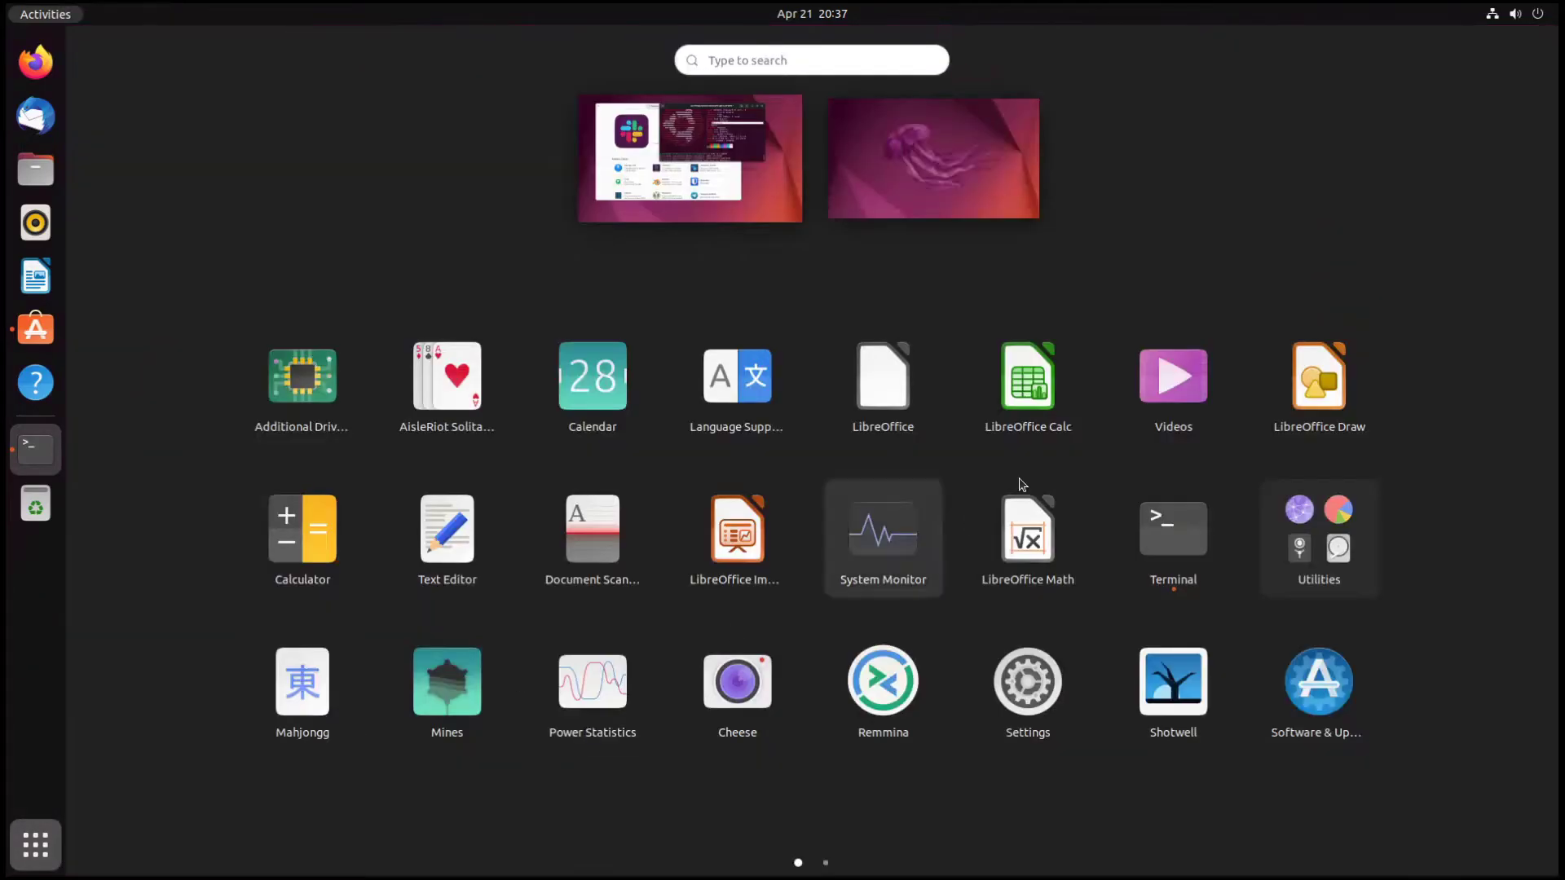
left_click(652, 208)
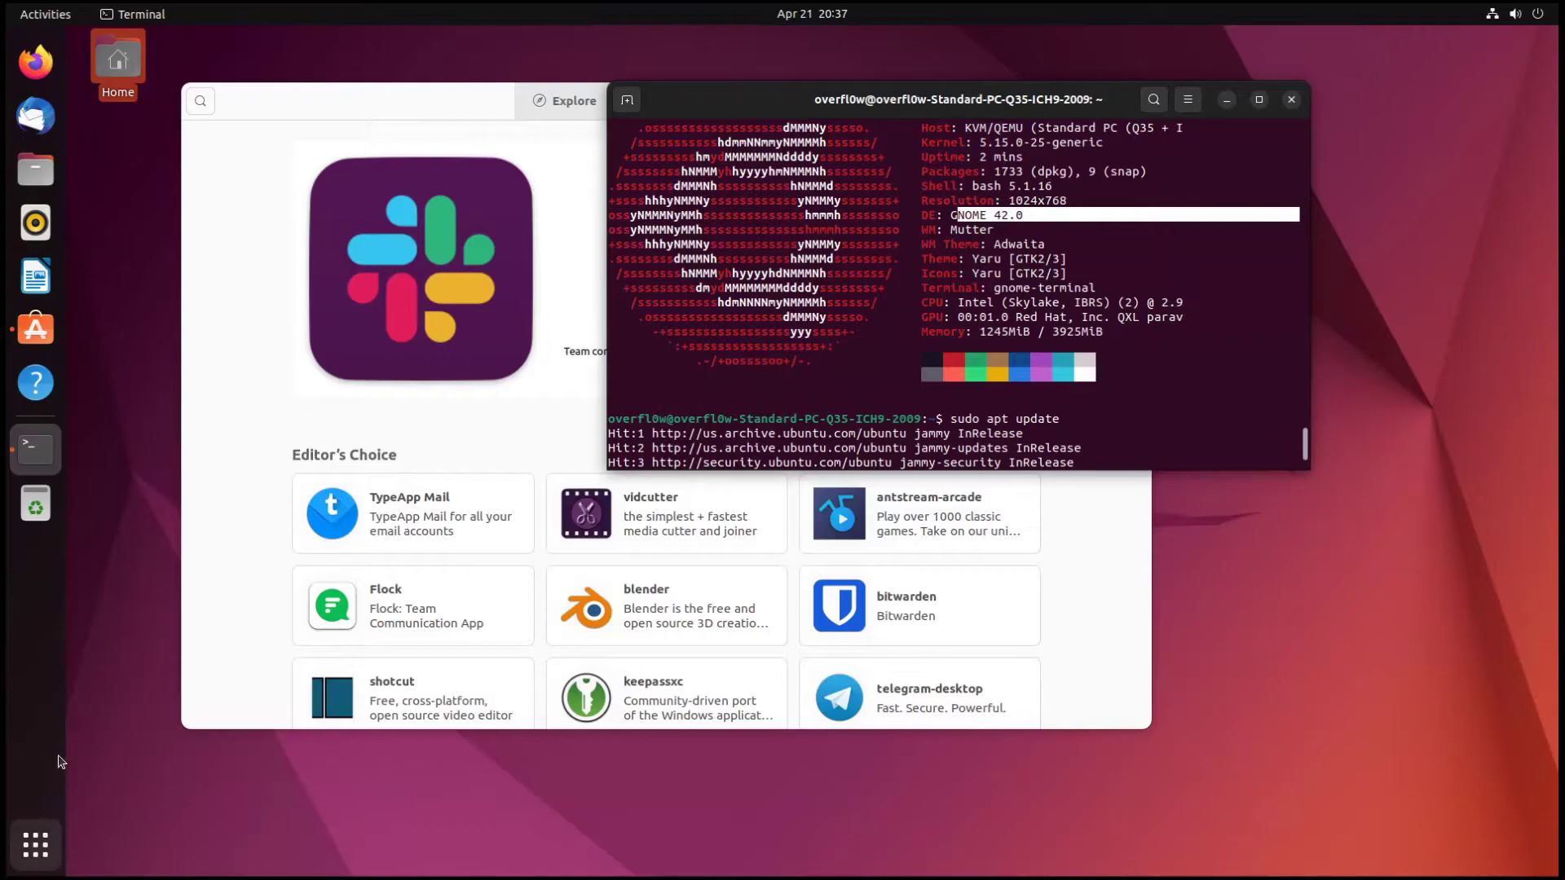
left_click_drag(351, 103, 392, 89)
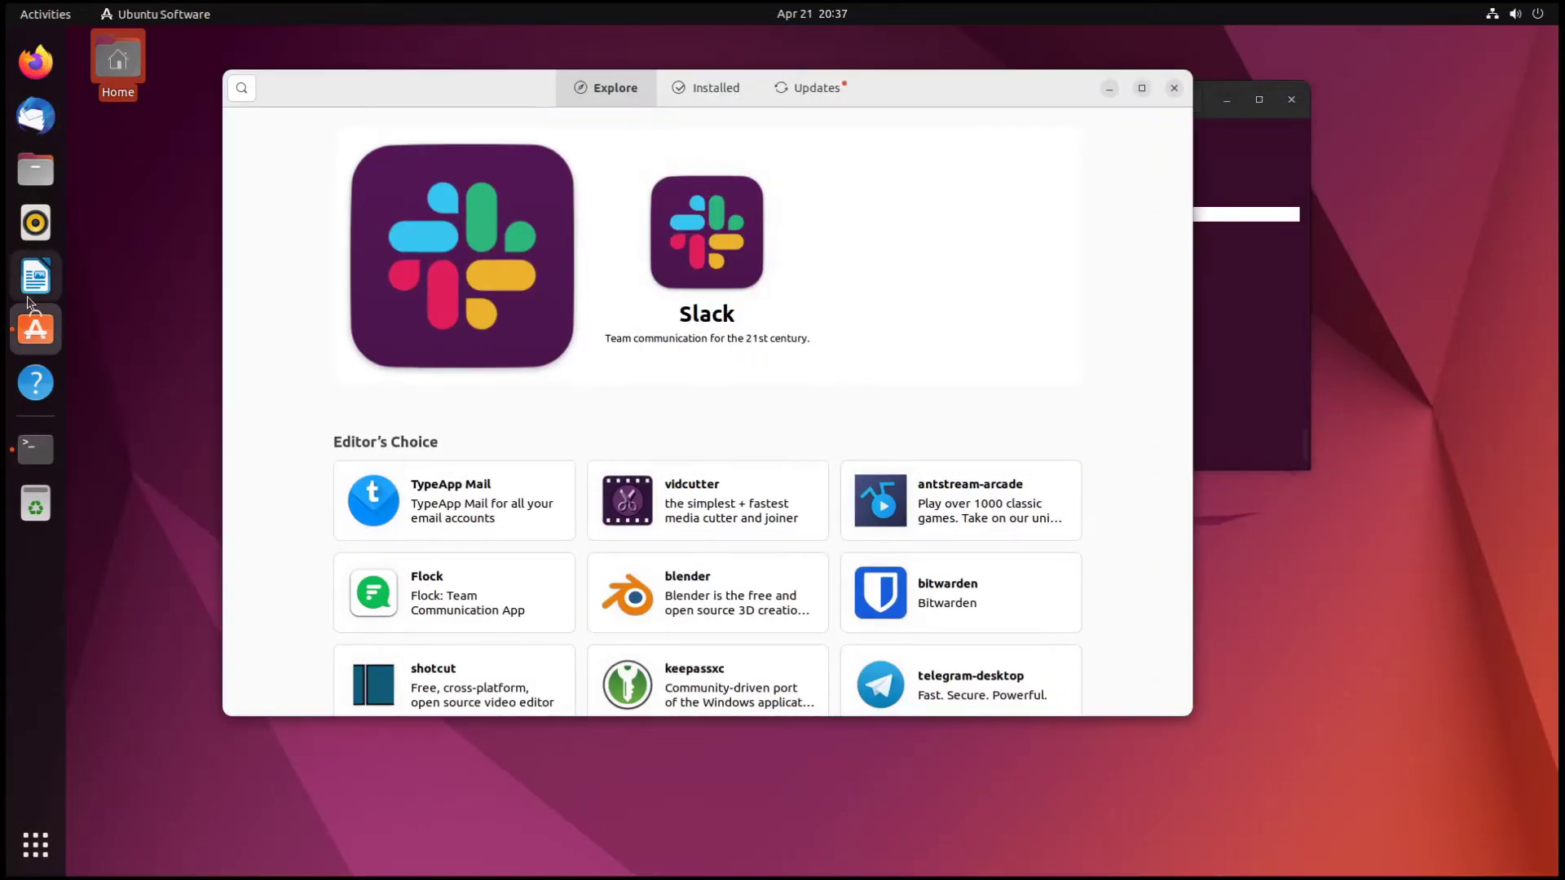
left_click(1204, 272)
left_click_drag(954, 112, 823, 155)
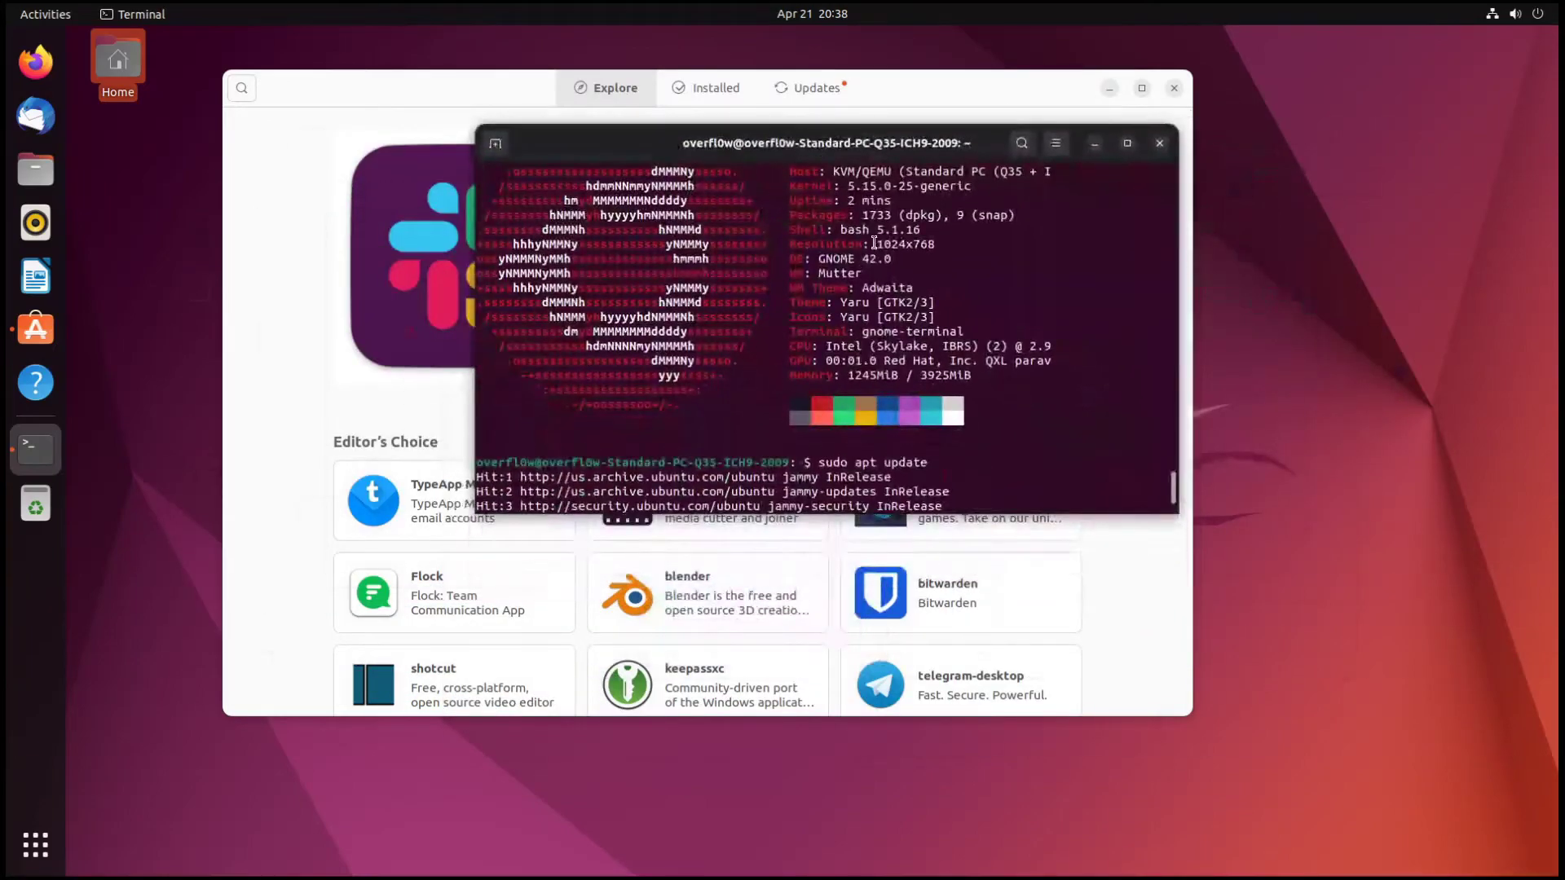
- Highlight neofetch's WM, Theme, Icons and memory usage values
left_click_drag(815, 273, 903, 265)
left_click(905, 277)
left_click_drag(942, 314, 836, 302)
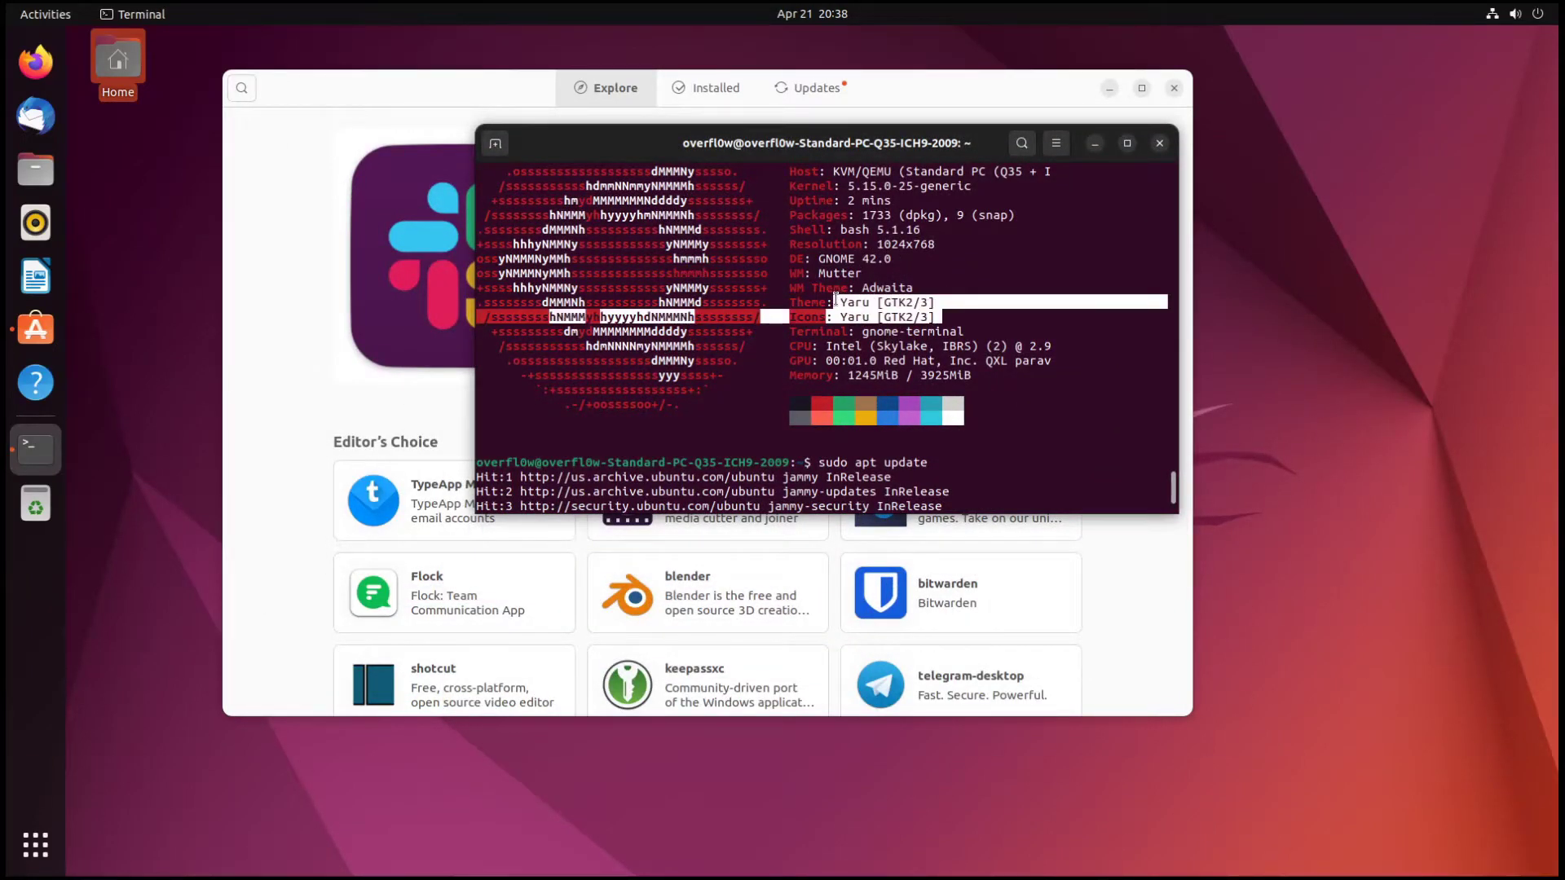
left_click(837, 302)
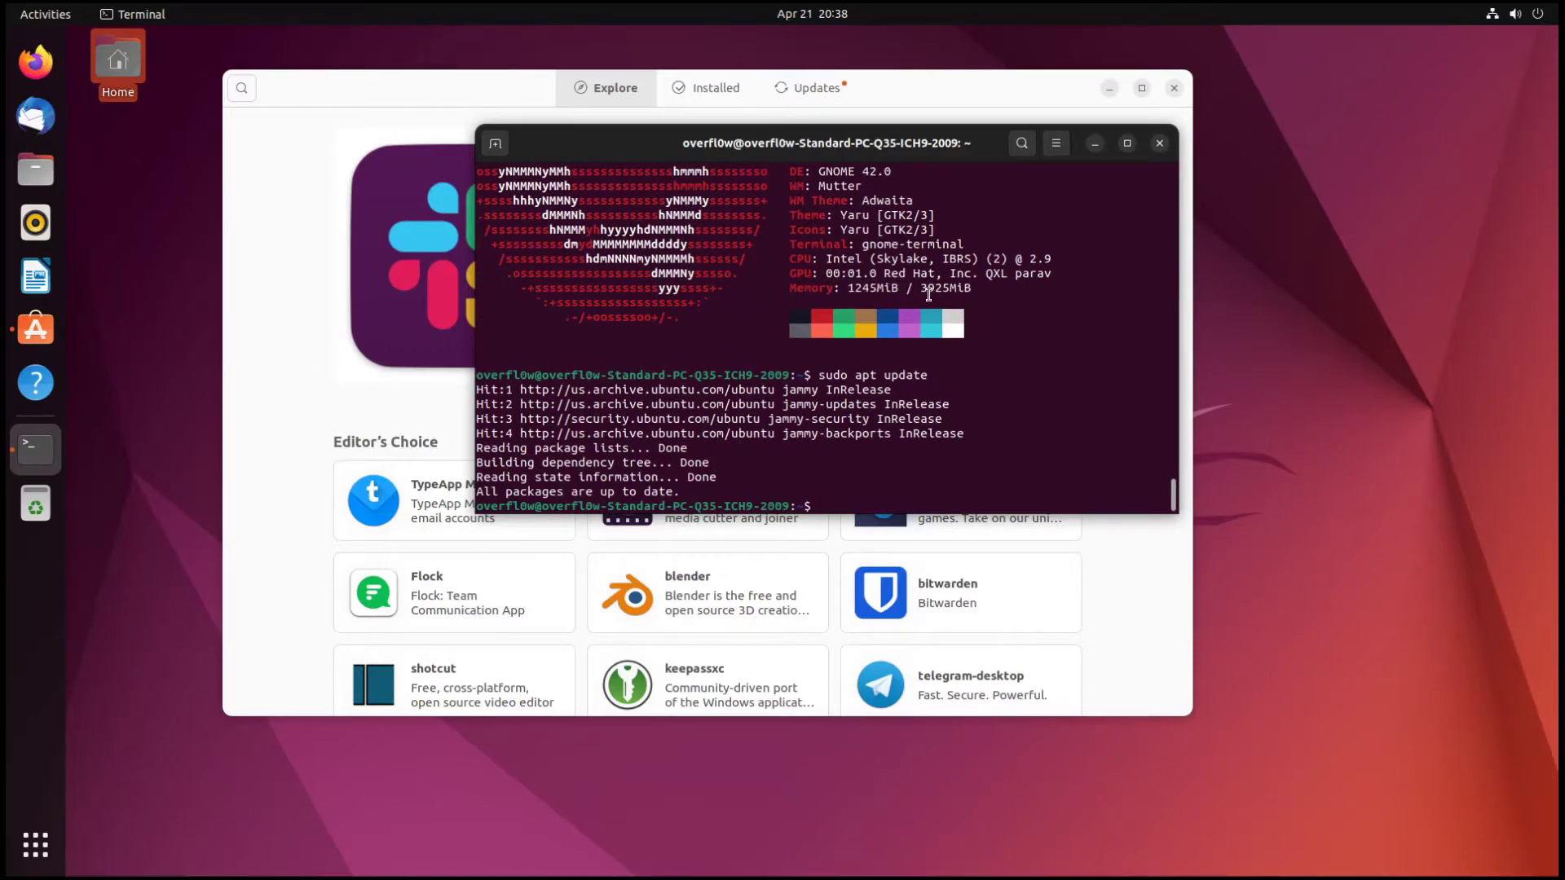
left_click_drag(971, 288, 848, 288)
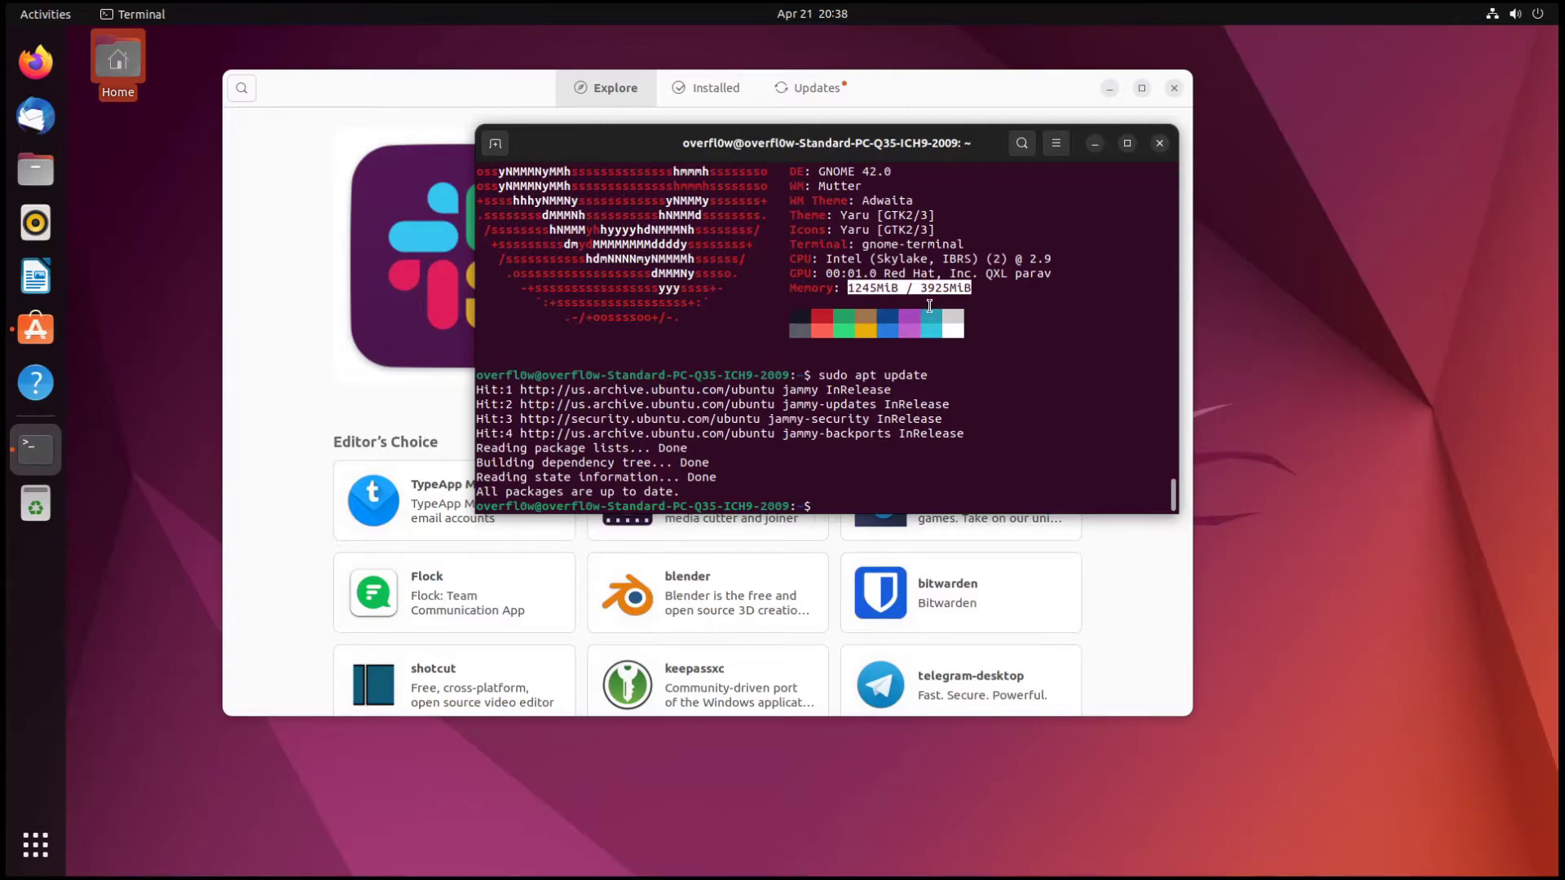
- Check the pending snapd update in Ubuntu Software, dismiss its dialog and close the store
left_click(243, 238)
left_click(721, 96)
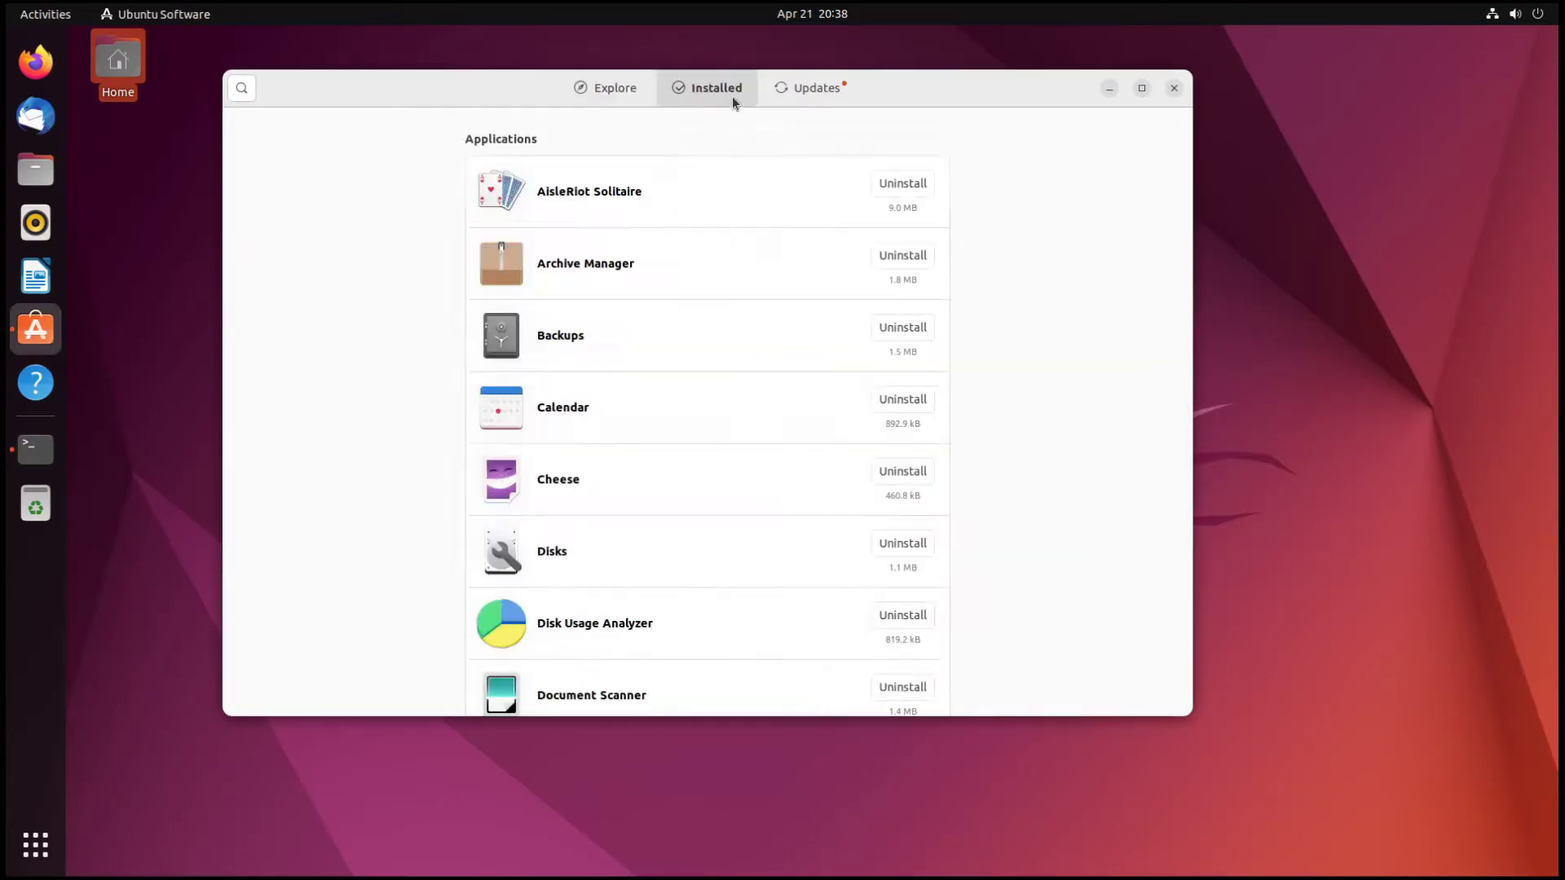
left_click(817, 87)
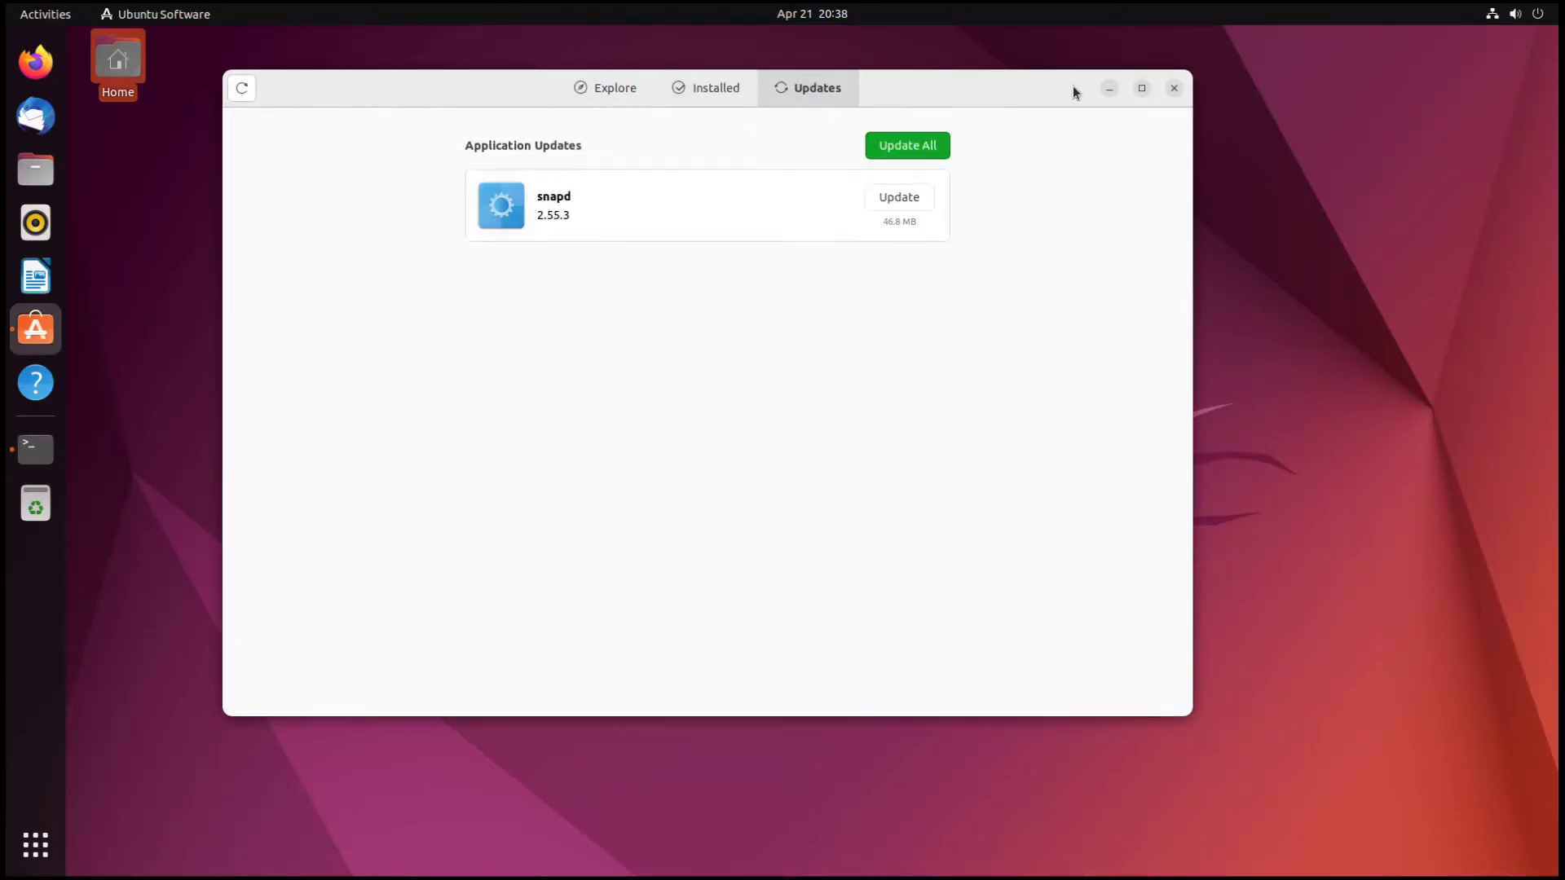
left_click(608, 217)
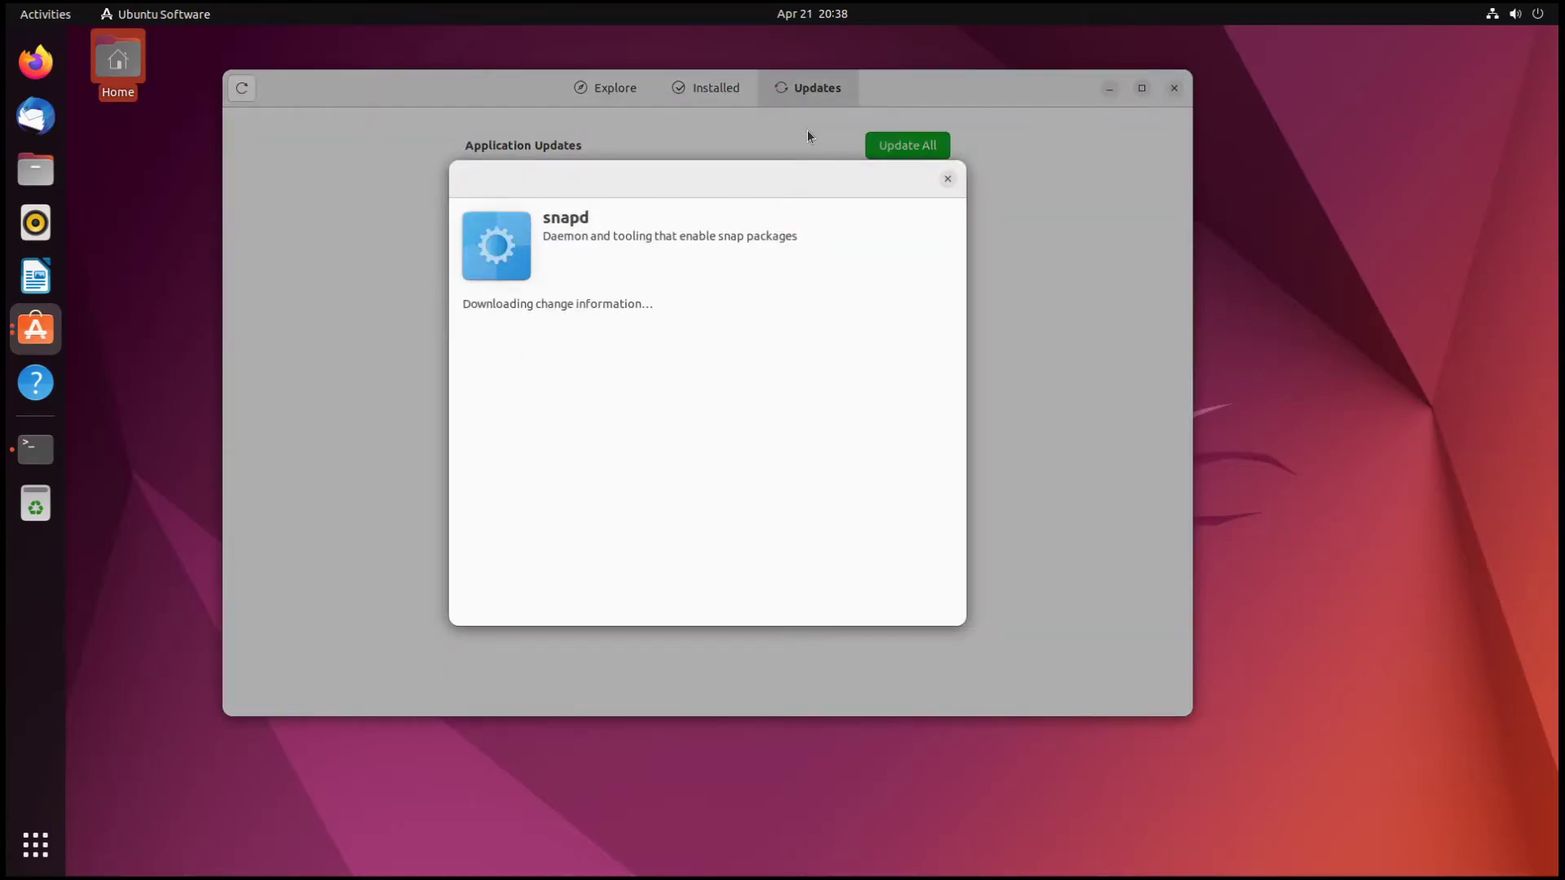
key("Escape")
left_click(1174, 87)
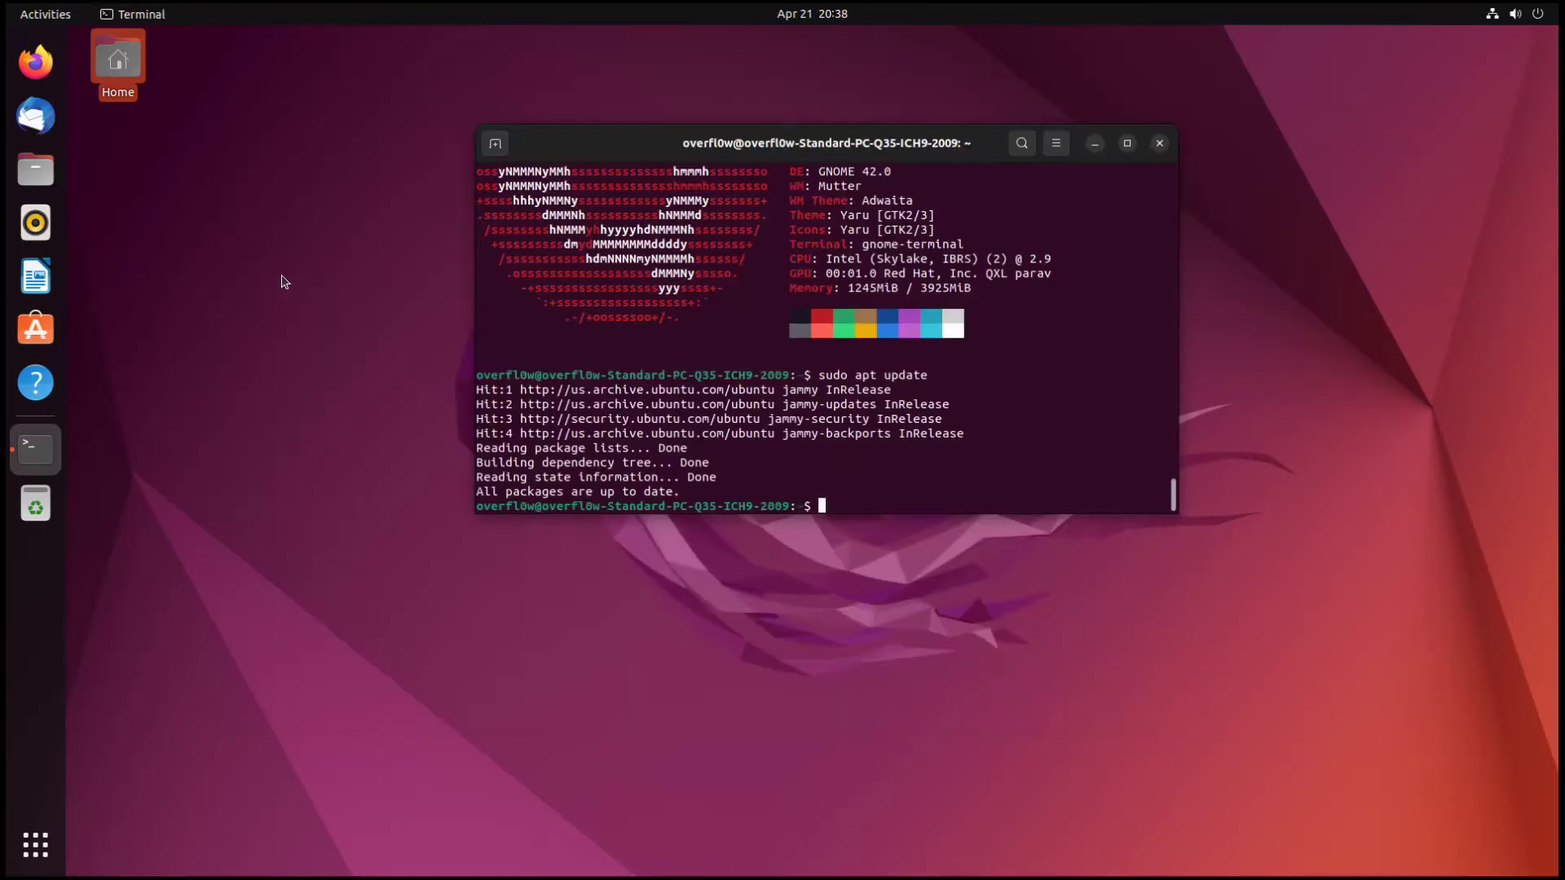
- Launch Firefox from the dock, close the terminal window and show the applications grid
left_click(60, 65)
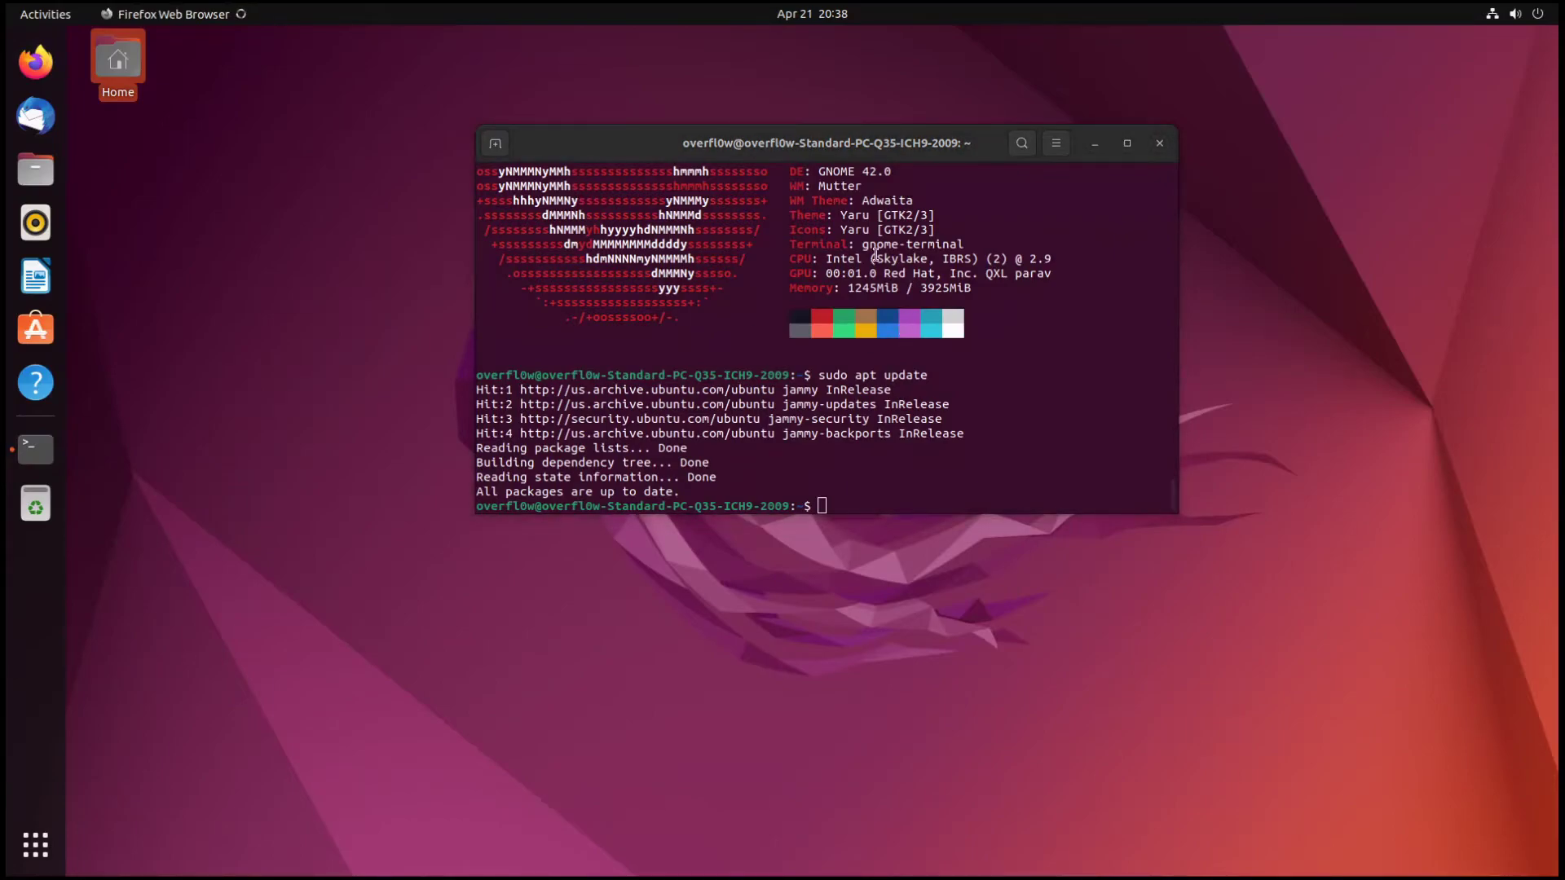
left_click_drag(731, 143, 966, 280)
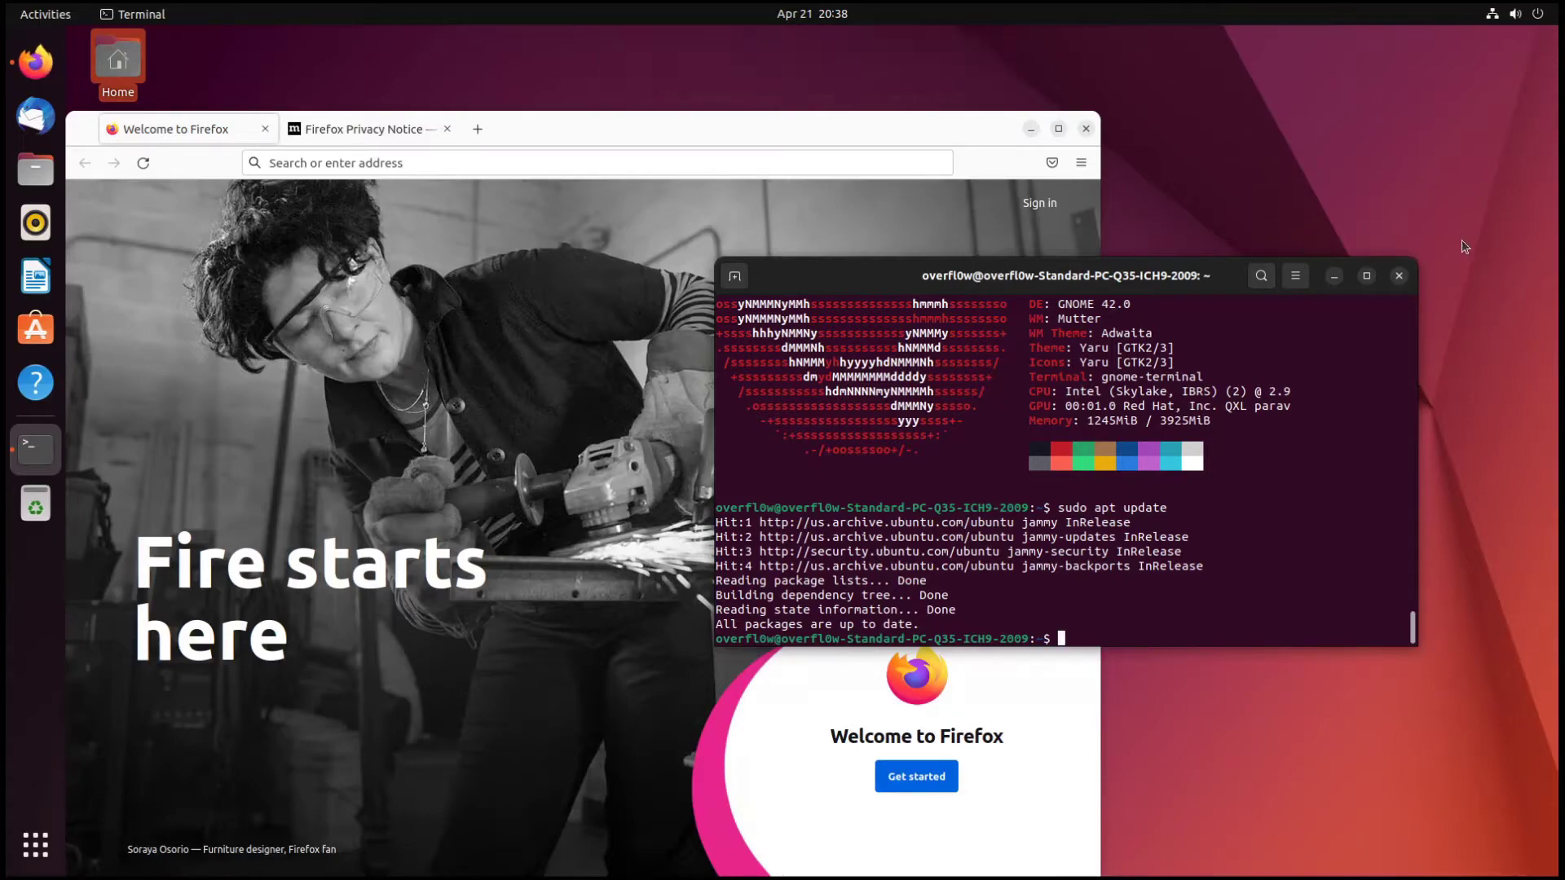
left_click(1397, 277)
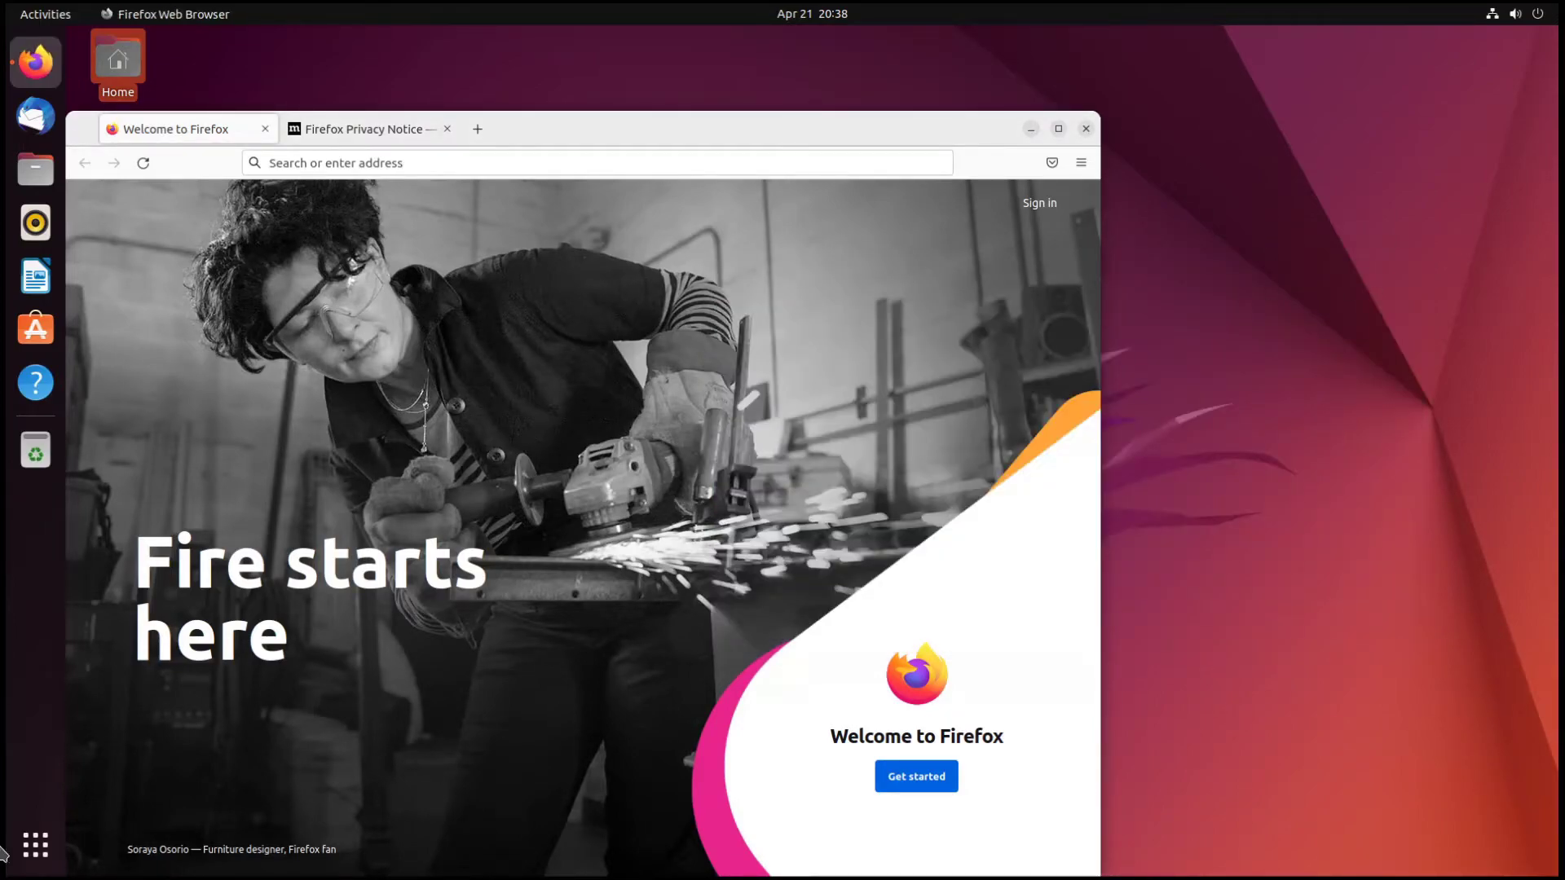
left_click(35, 845)
scroll(780, 687, "down", 1)
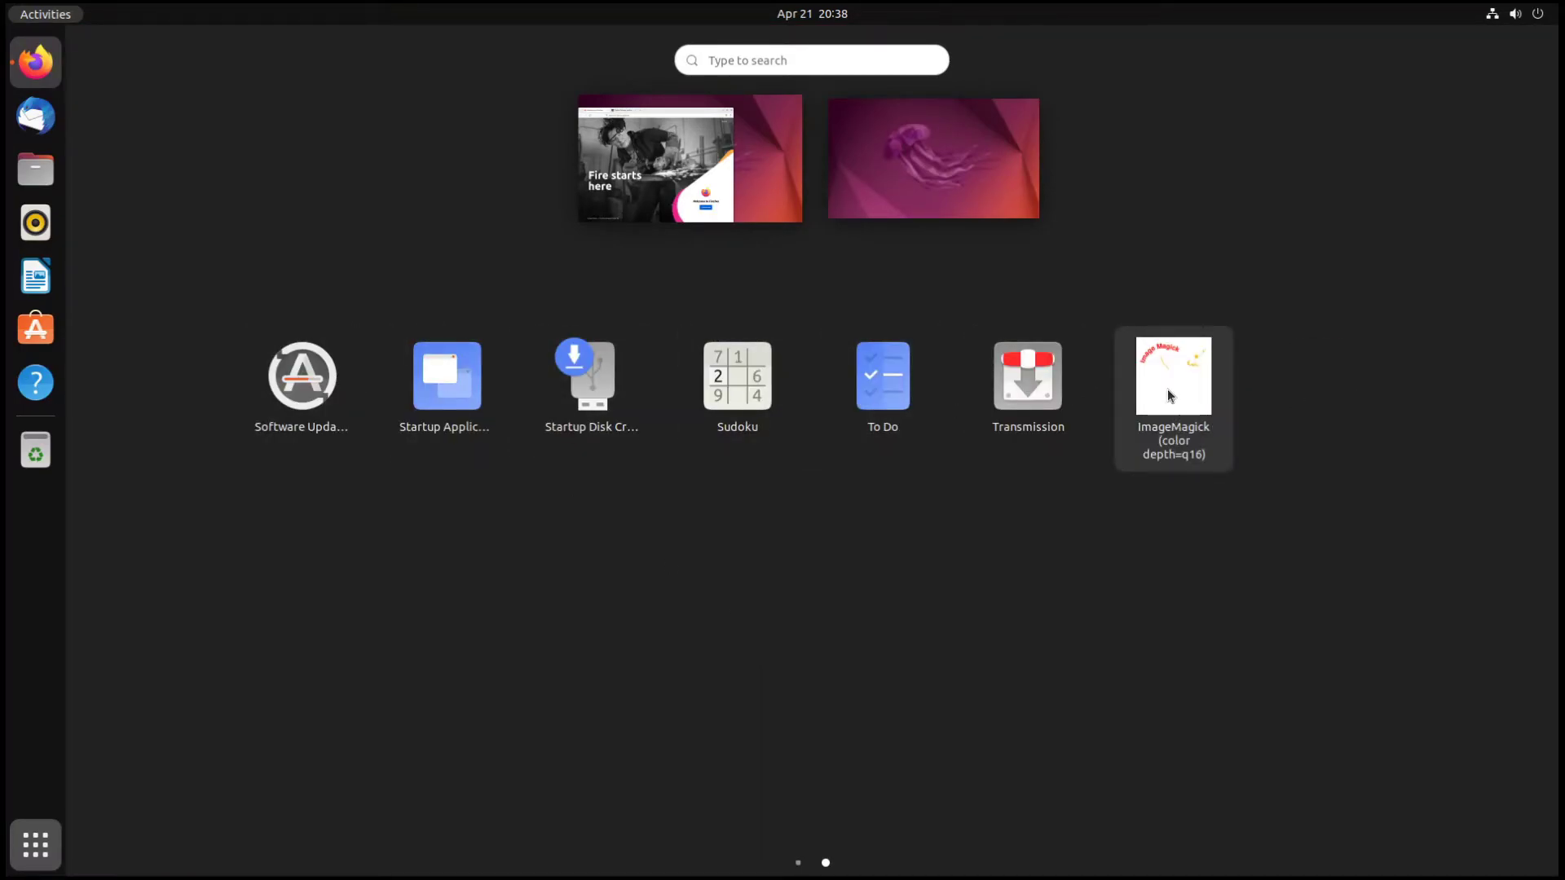
- Launch ImageMagick from the app grid, minimise Firefox, then close the ImageMagick window
scroll(1313, 530, "up", 1)
scroll(603, 668, "down", 1)
scroll(560, 695, "up", 1)
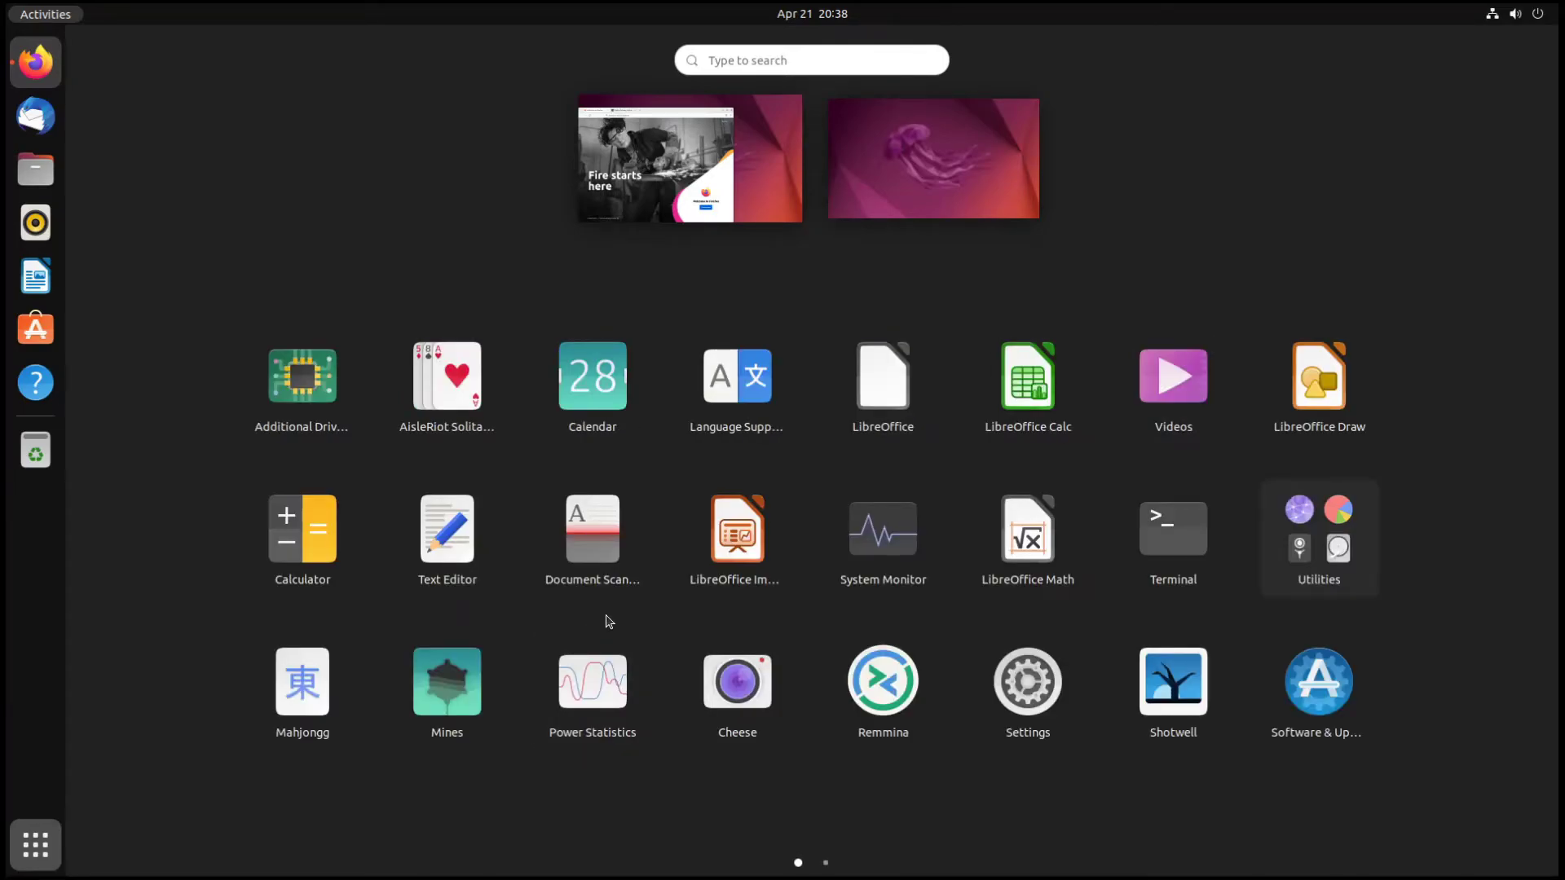
scroll(608, 621, "down", 1)
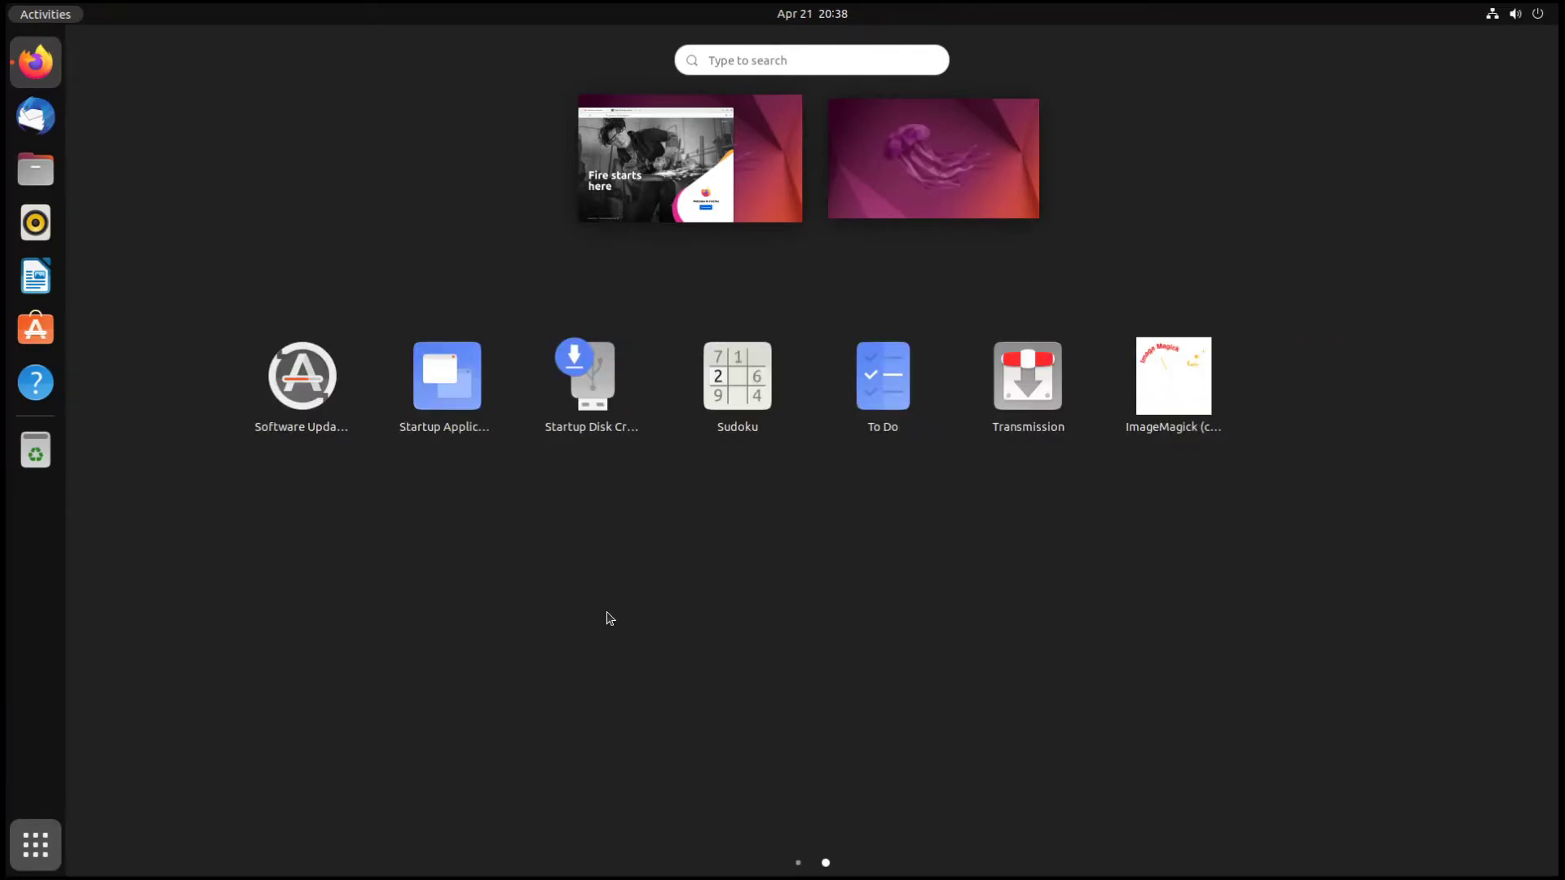
left_click(1170, 376)
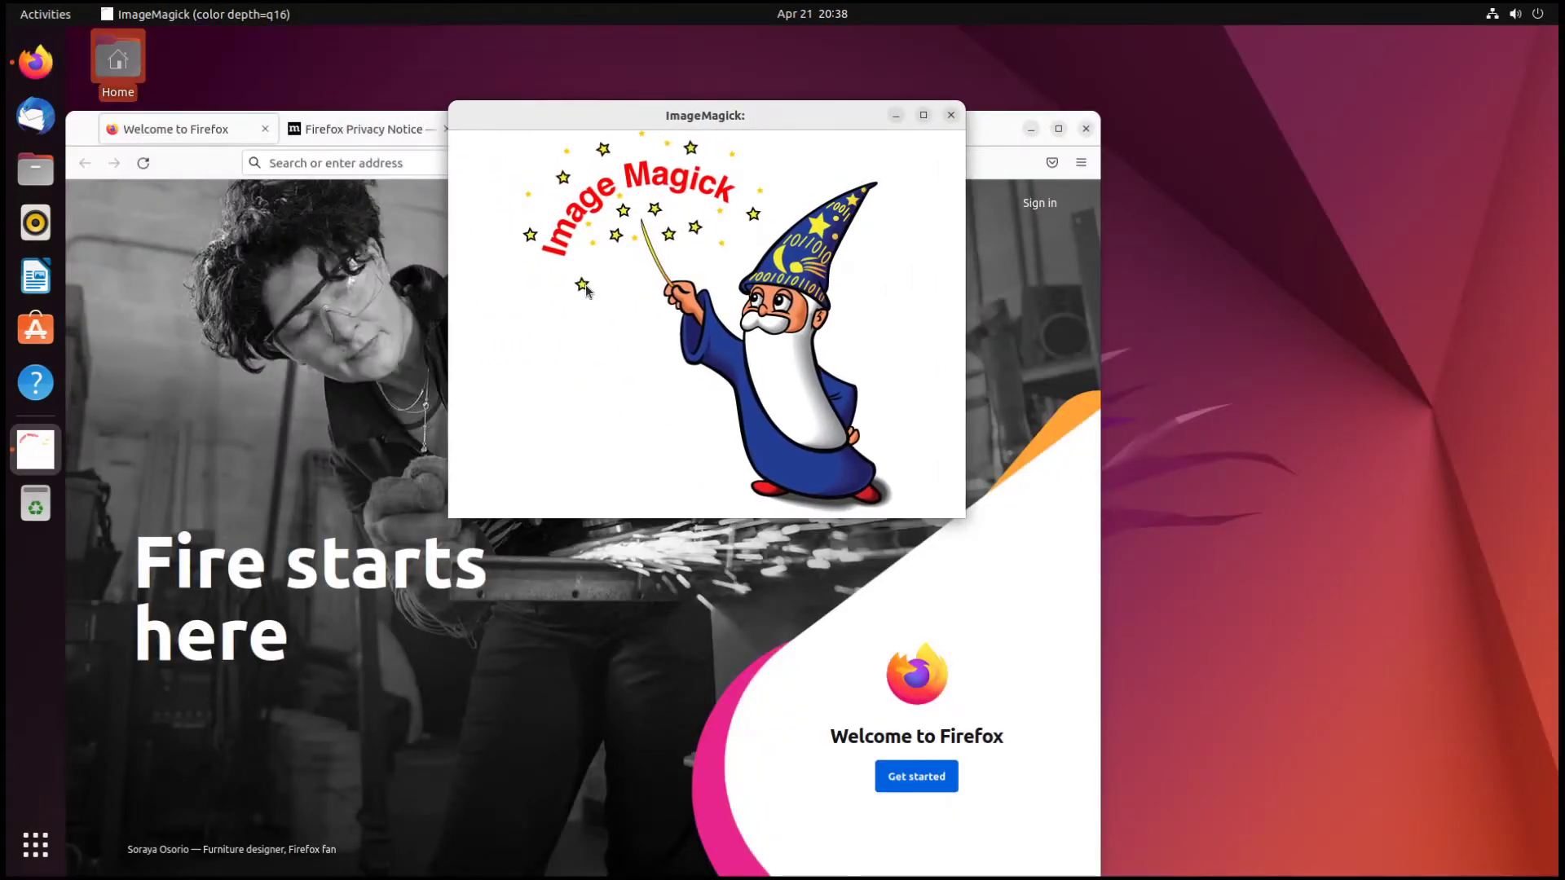
left_click_drag(724, 117, 1356, 126)
left_click(1031, 128)
left_click_drag(1206, 126, 691, 125)
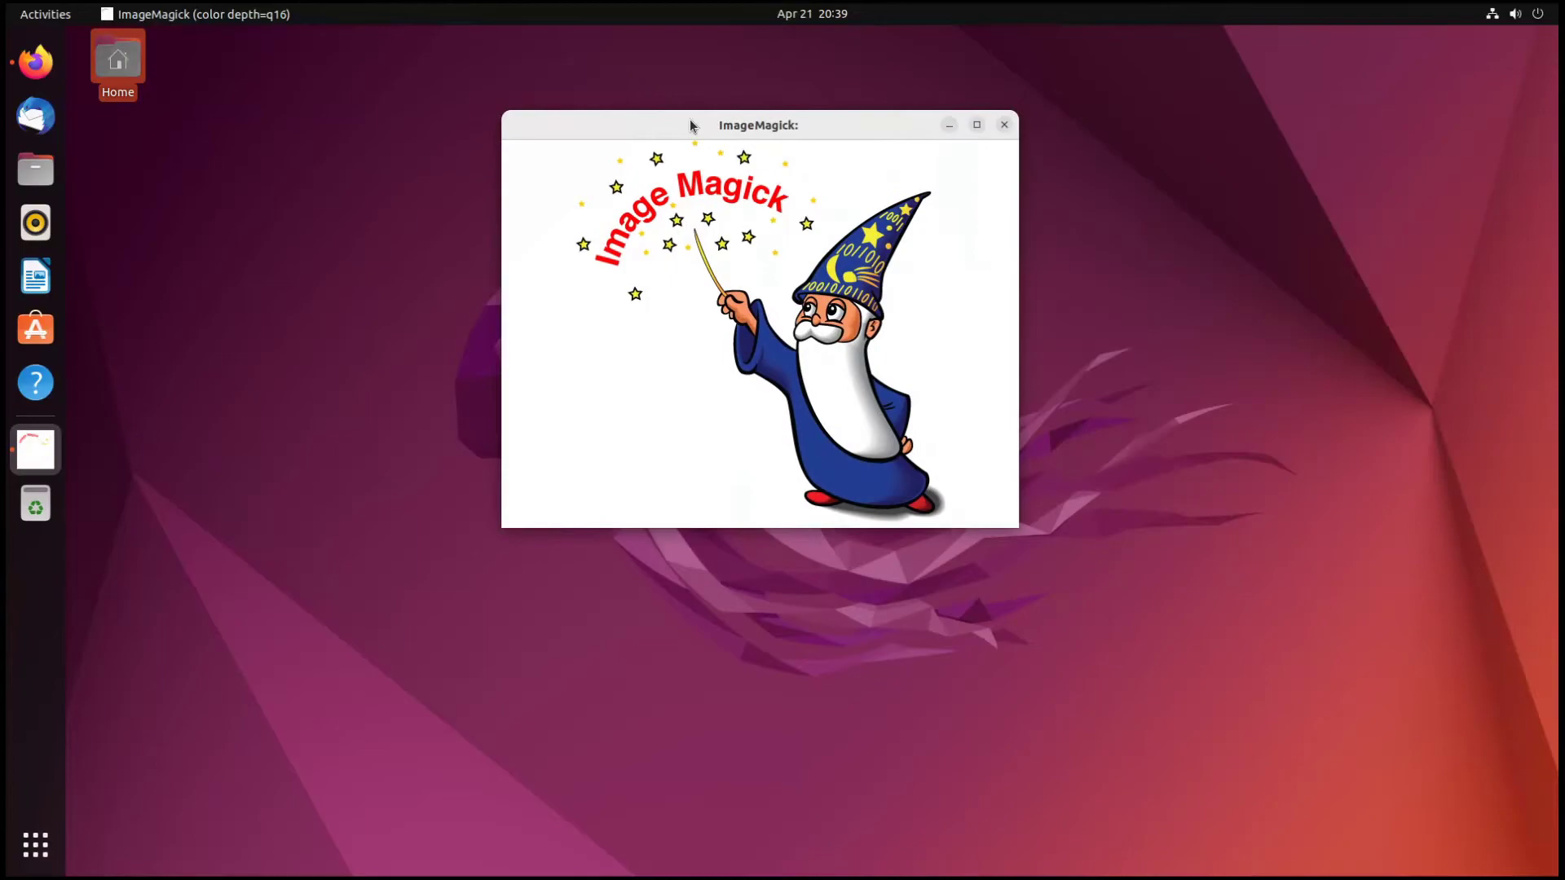
left_click(1004, 125)
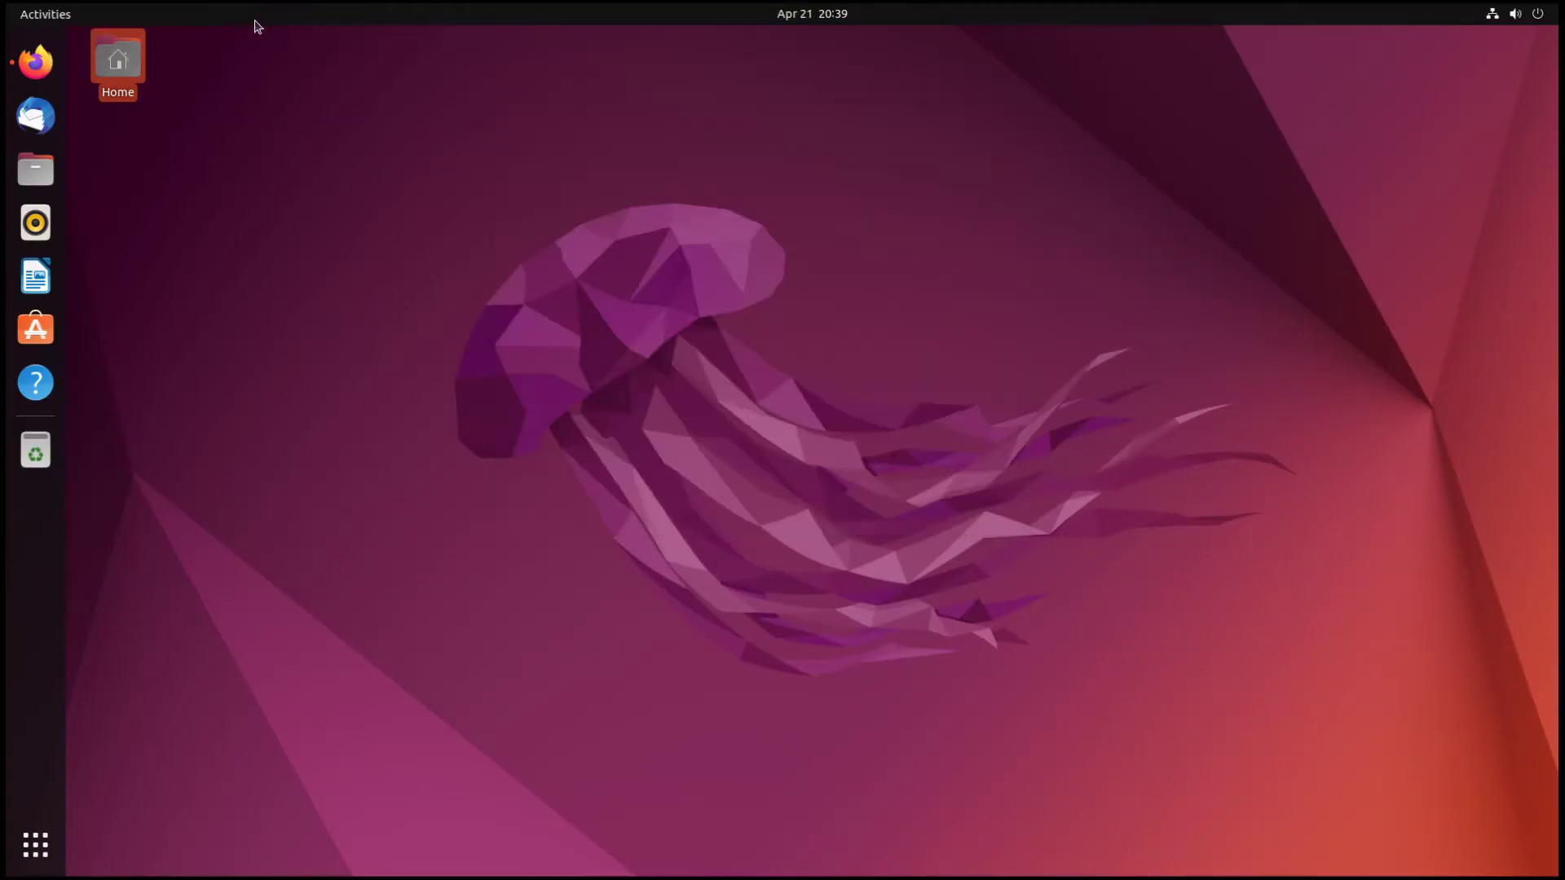
- Open Additional Drivers from the full application grid
left_click(44, 14)
left_click(36, 845)
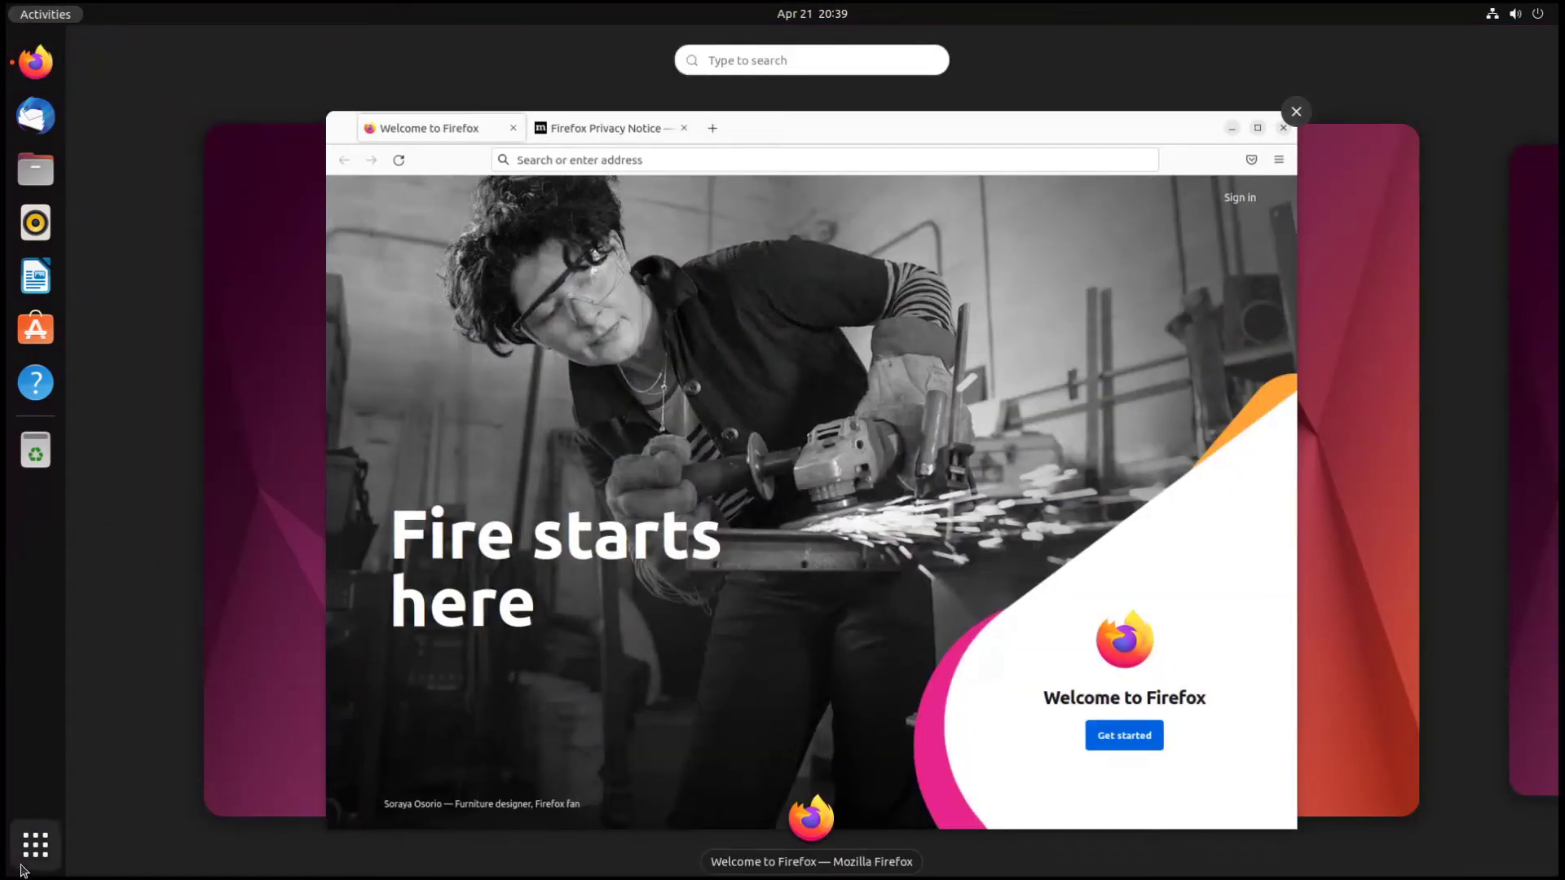
scroll(486, 678, "down", 1)
scroll(716, 630, "up", 1)
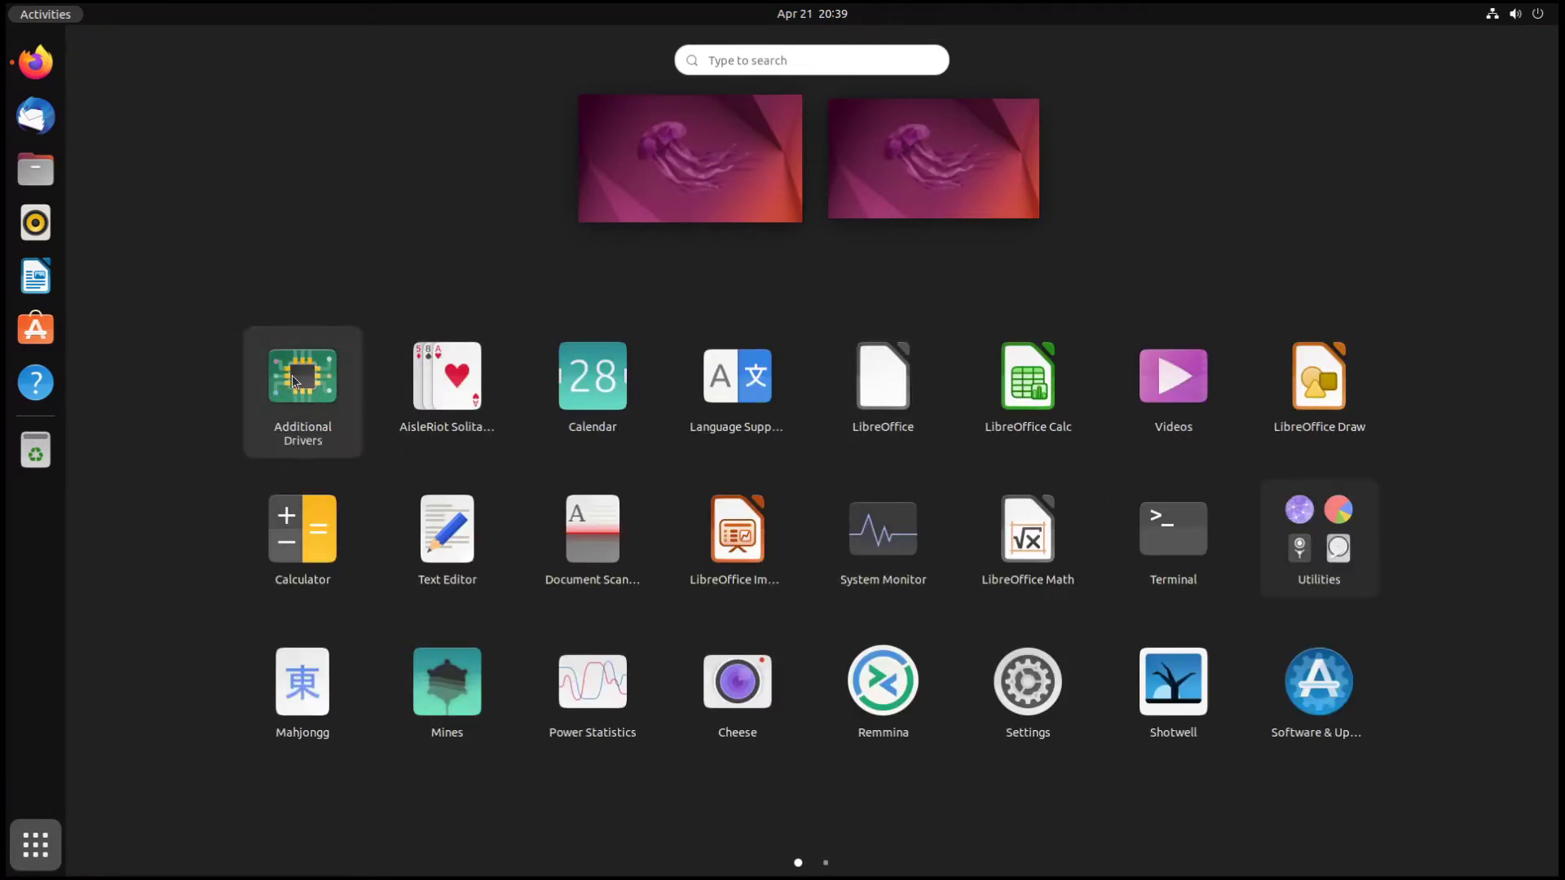
left_click(910, 270)
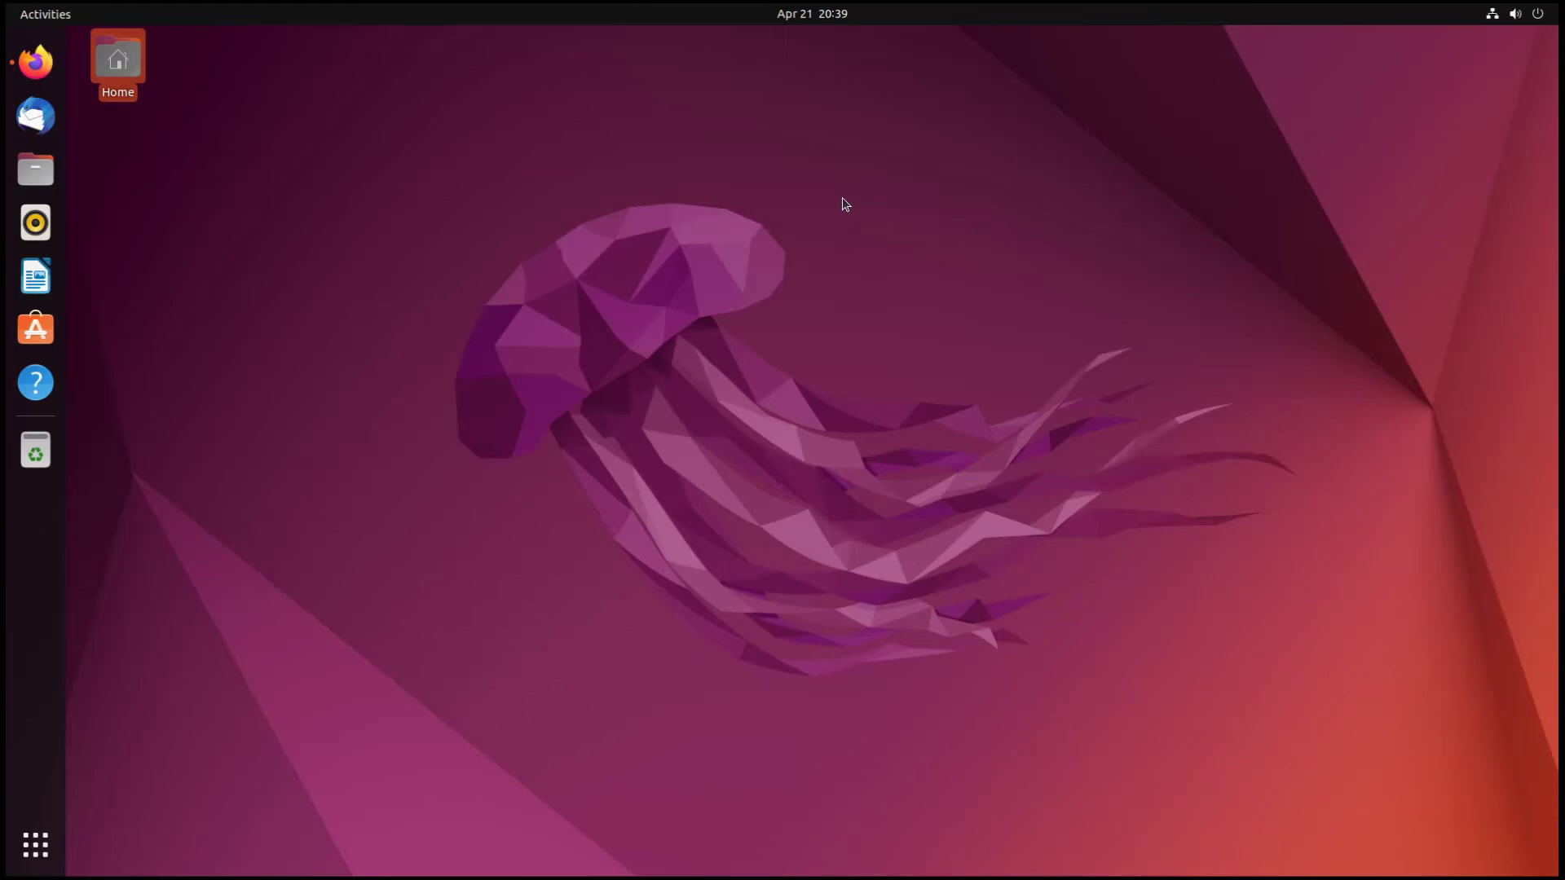
- Browse the app grid, the system status menu and the Utilities folder
left_click(13, 18)
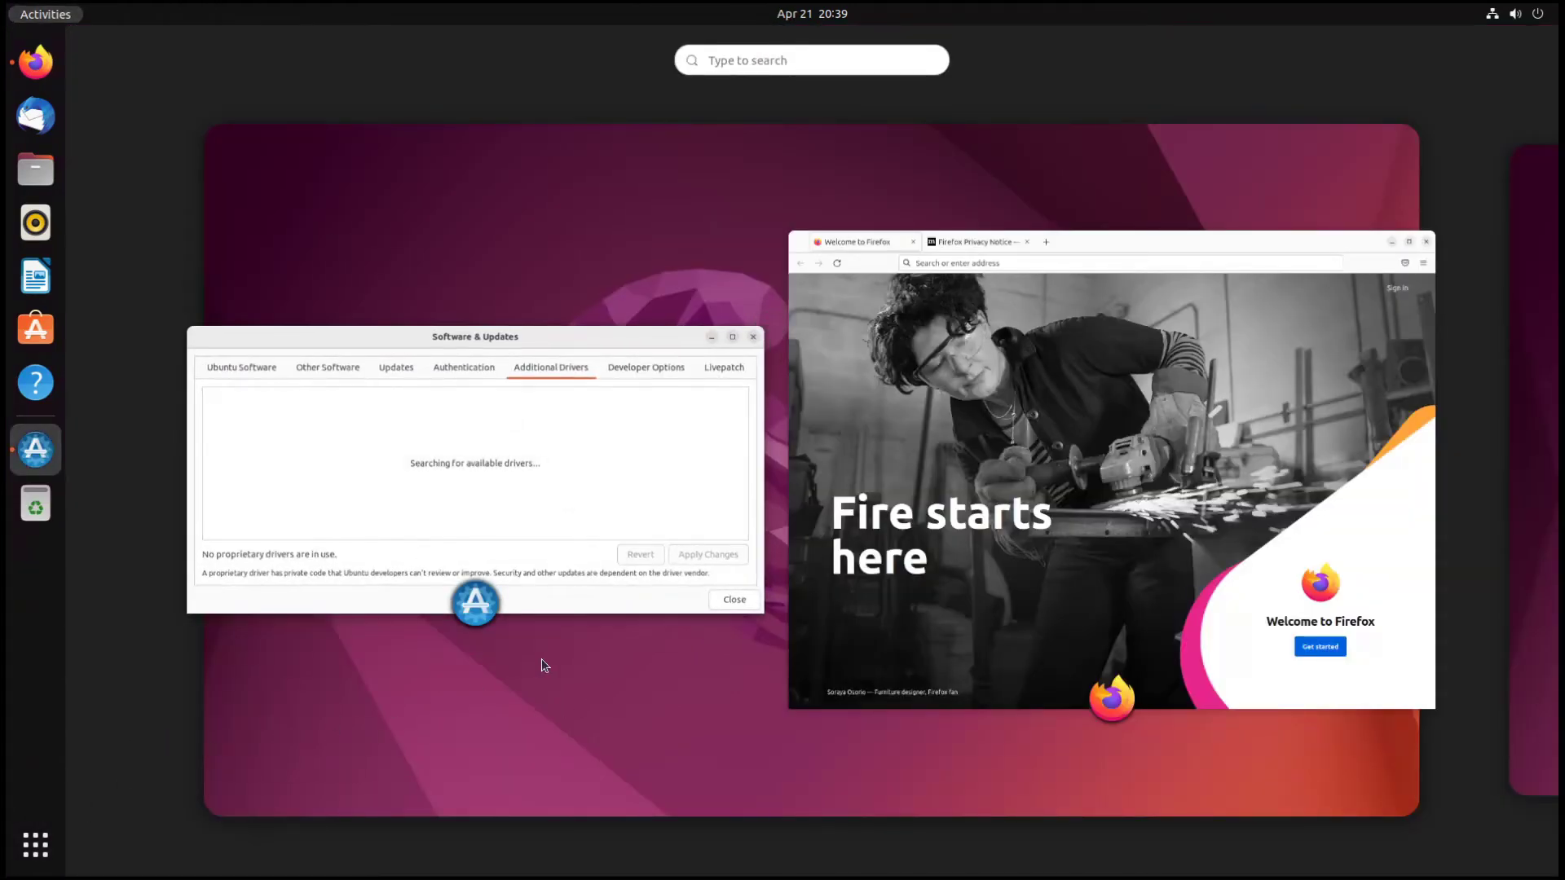
left_click(35, 845)
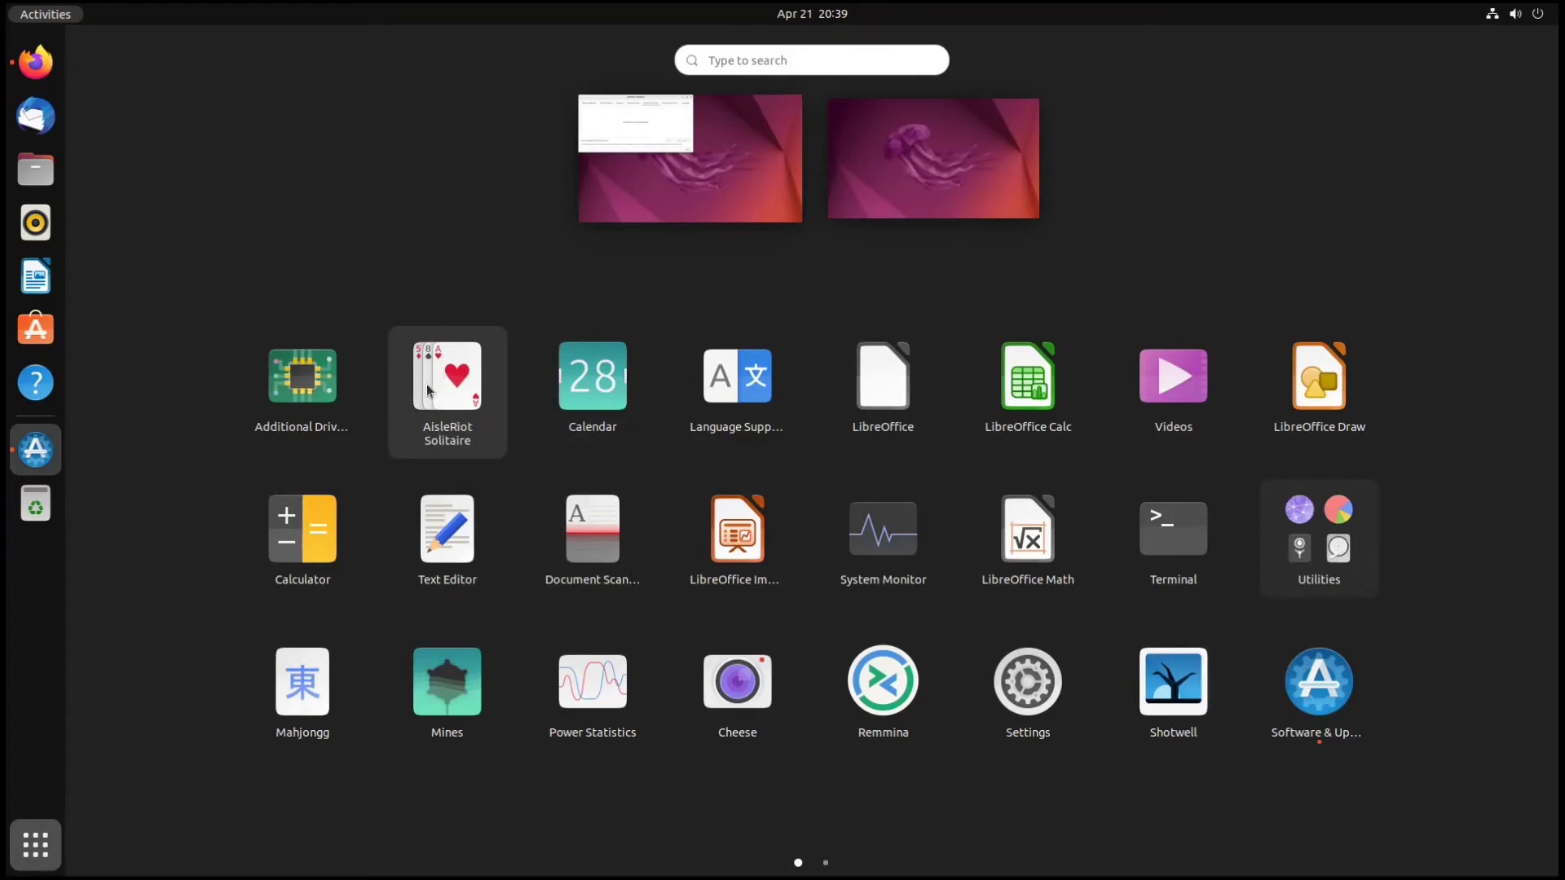
left_click(1513, 14)
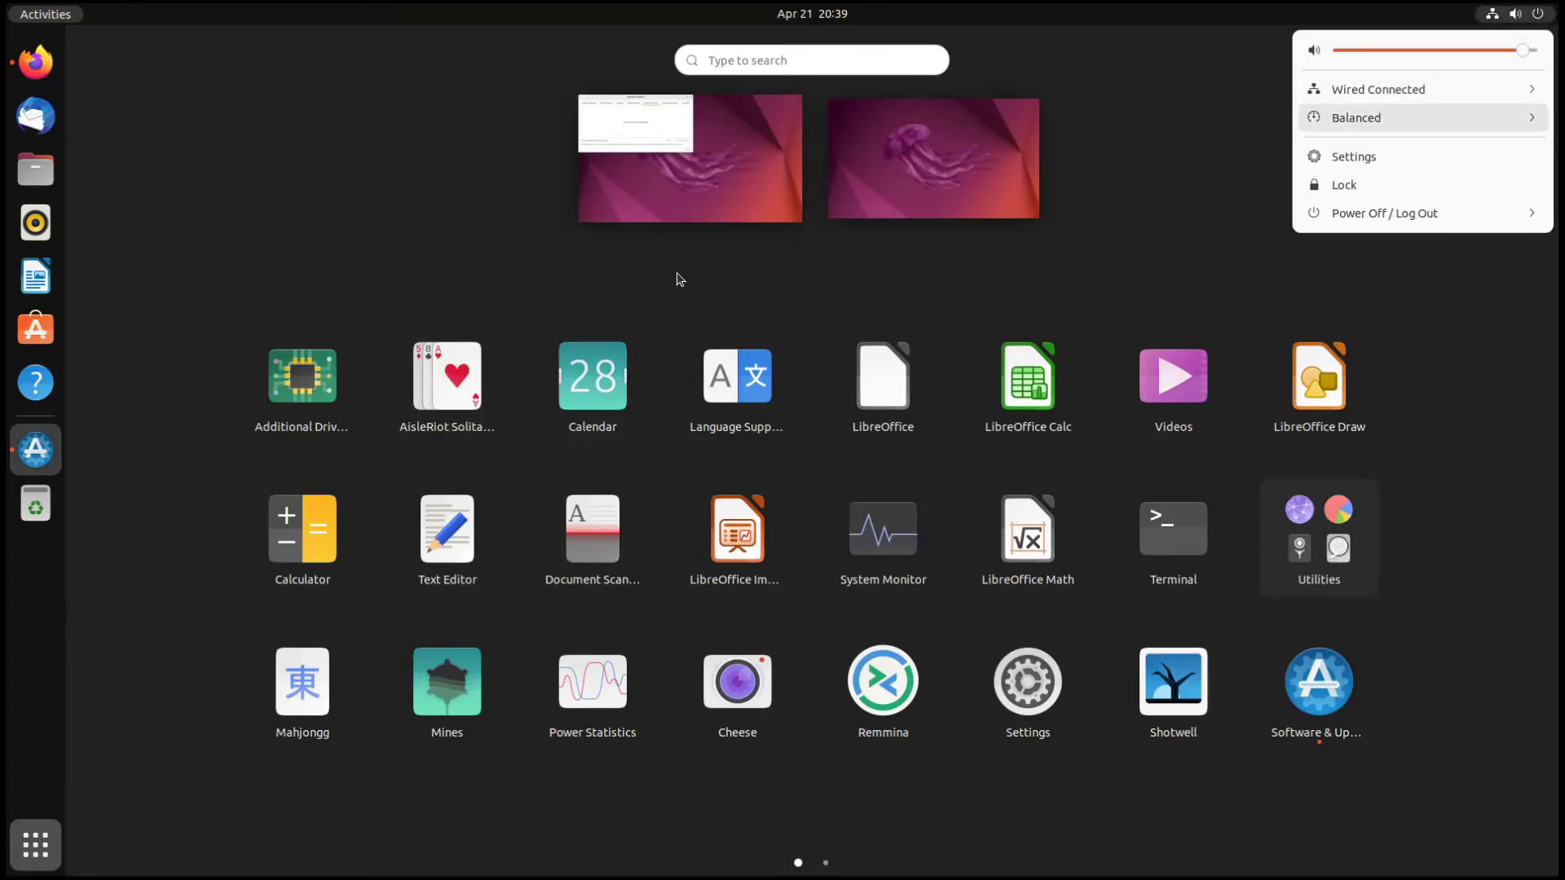
left_click(549, 284)
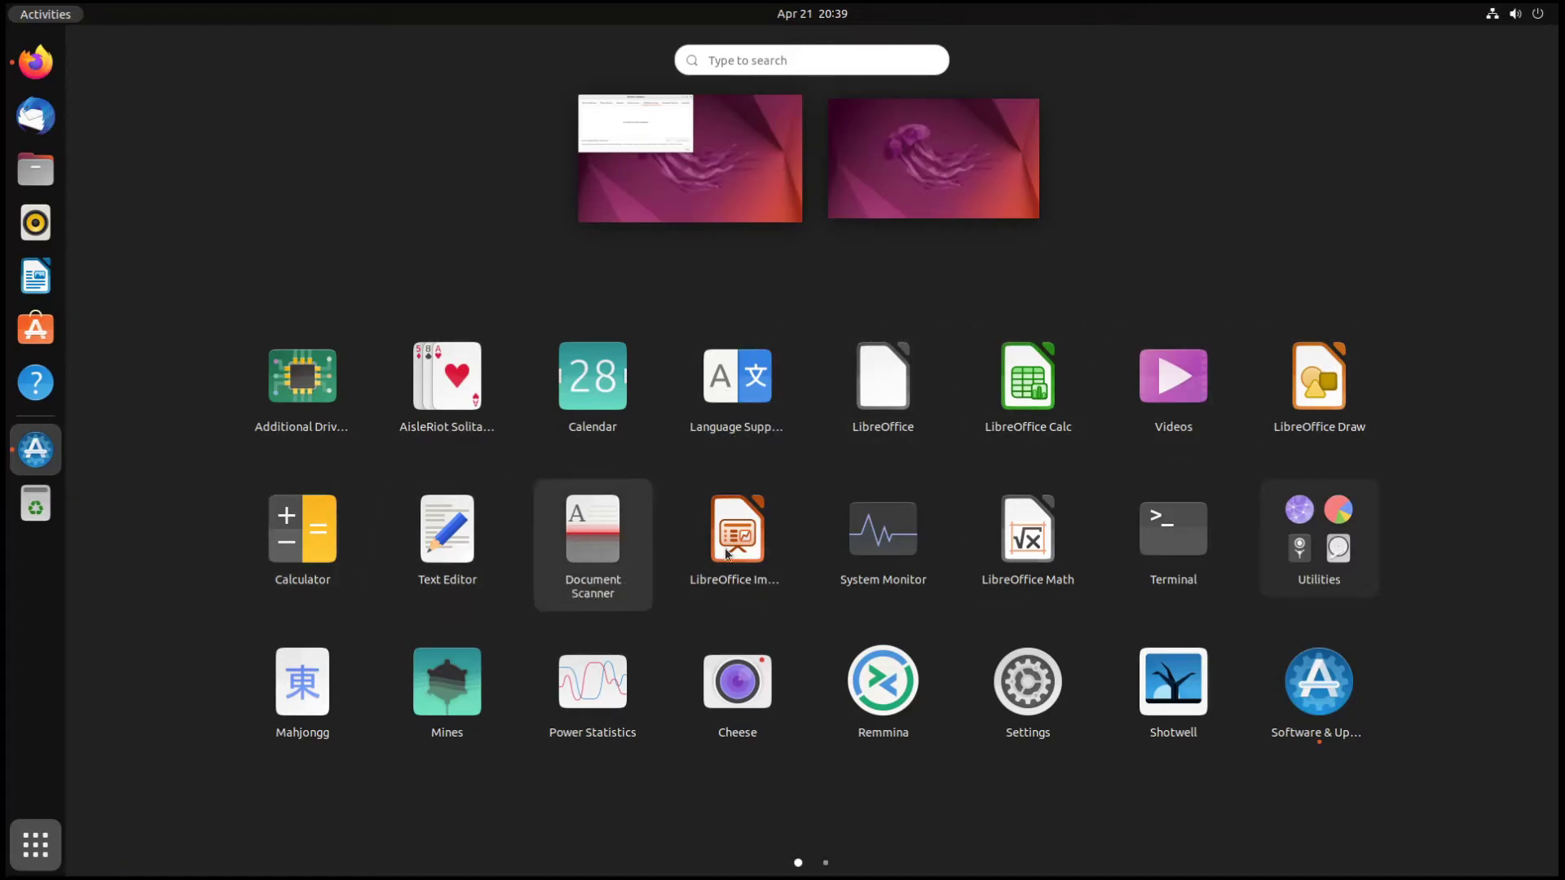
left_click(1265, 549)
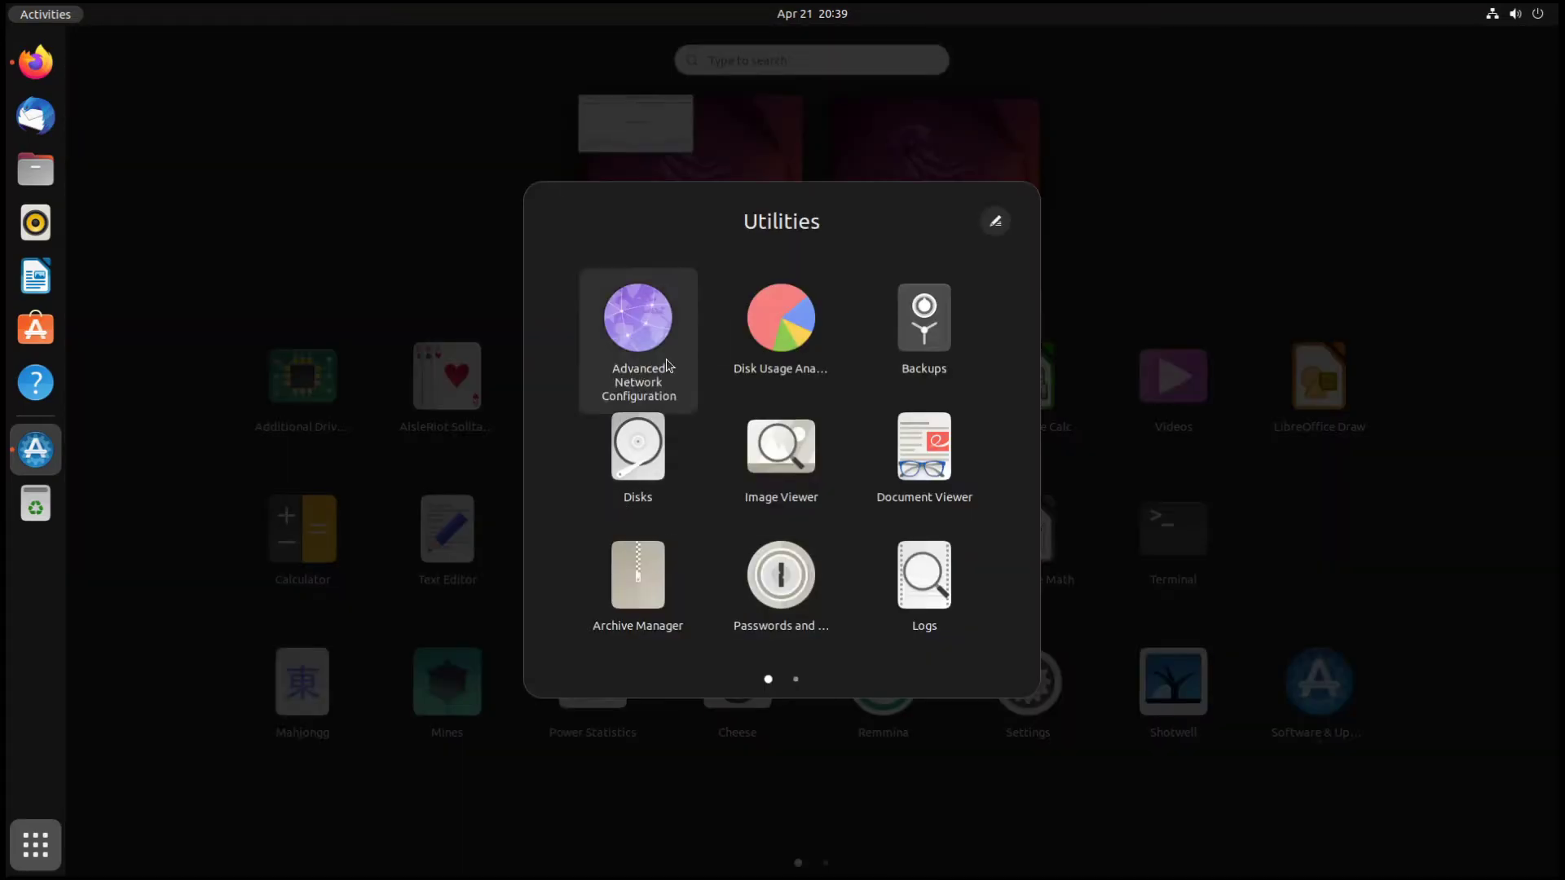
scroll(759, 500, "down", 1)
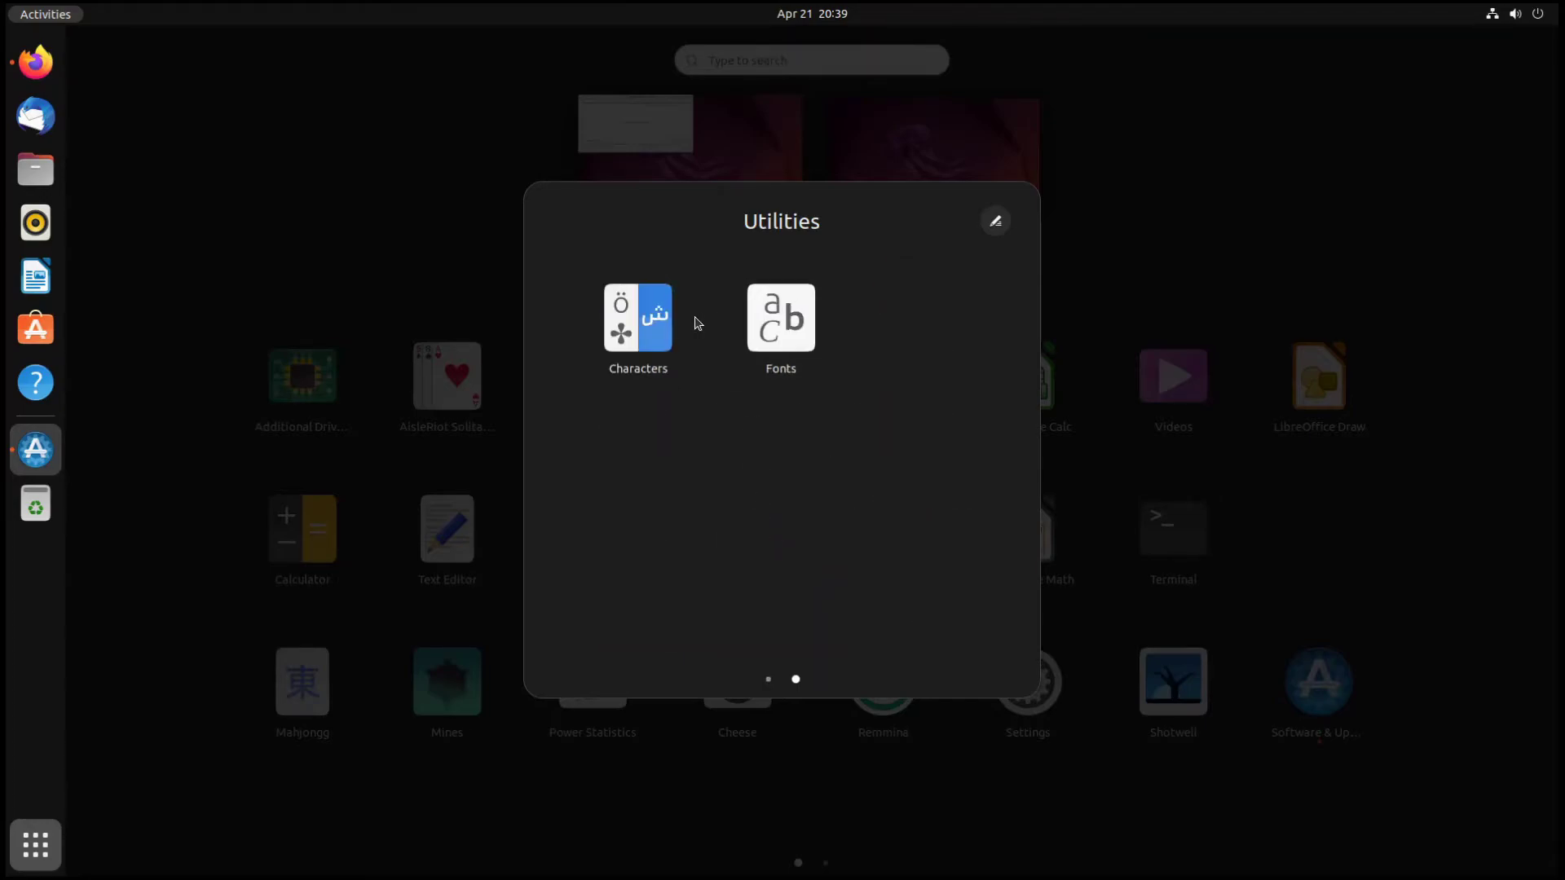
left_click(1169, 287)
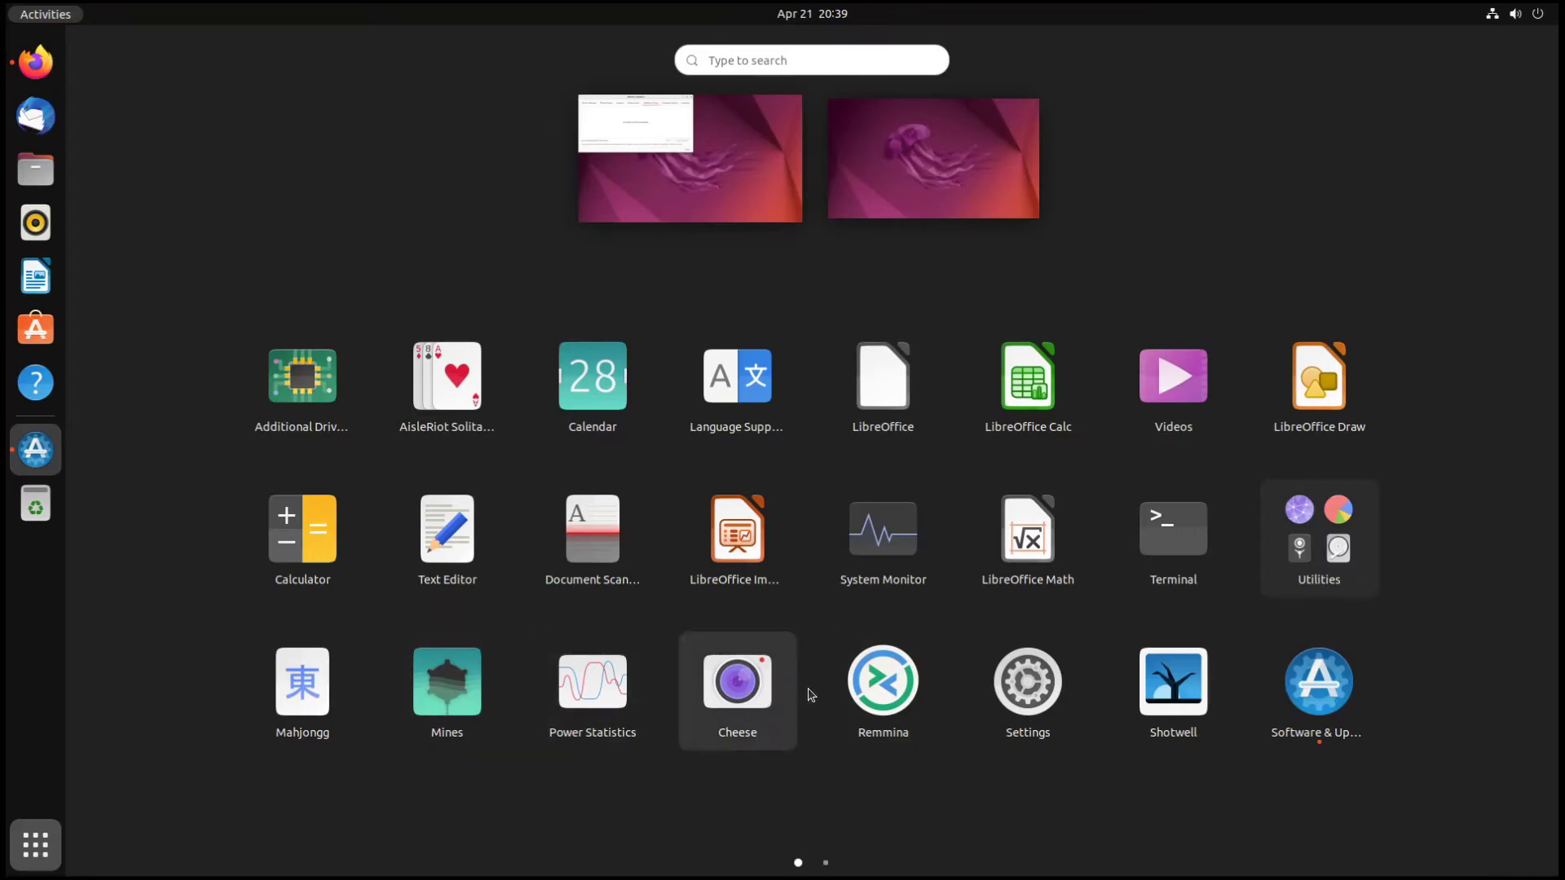
- Launch Remmina, move its window aside, then close it
left_click(882, 682)
left_click_drag(342, 91, 904, 245)
left_click(1135, 238)
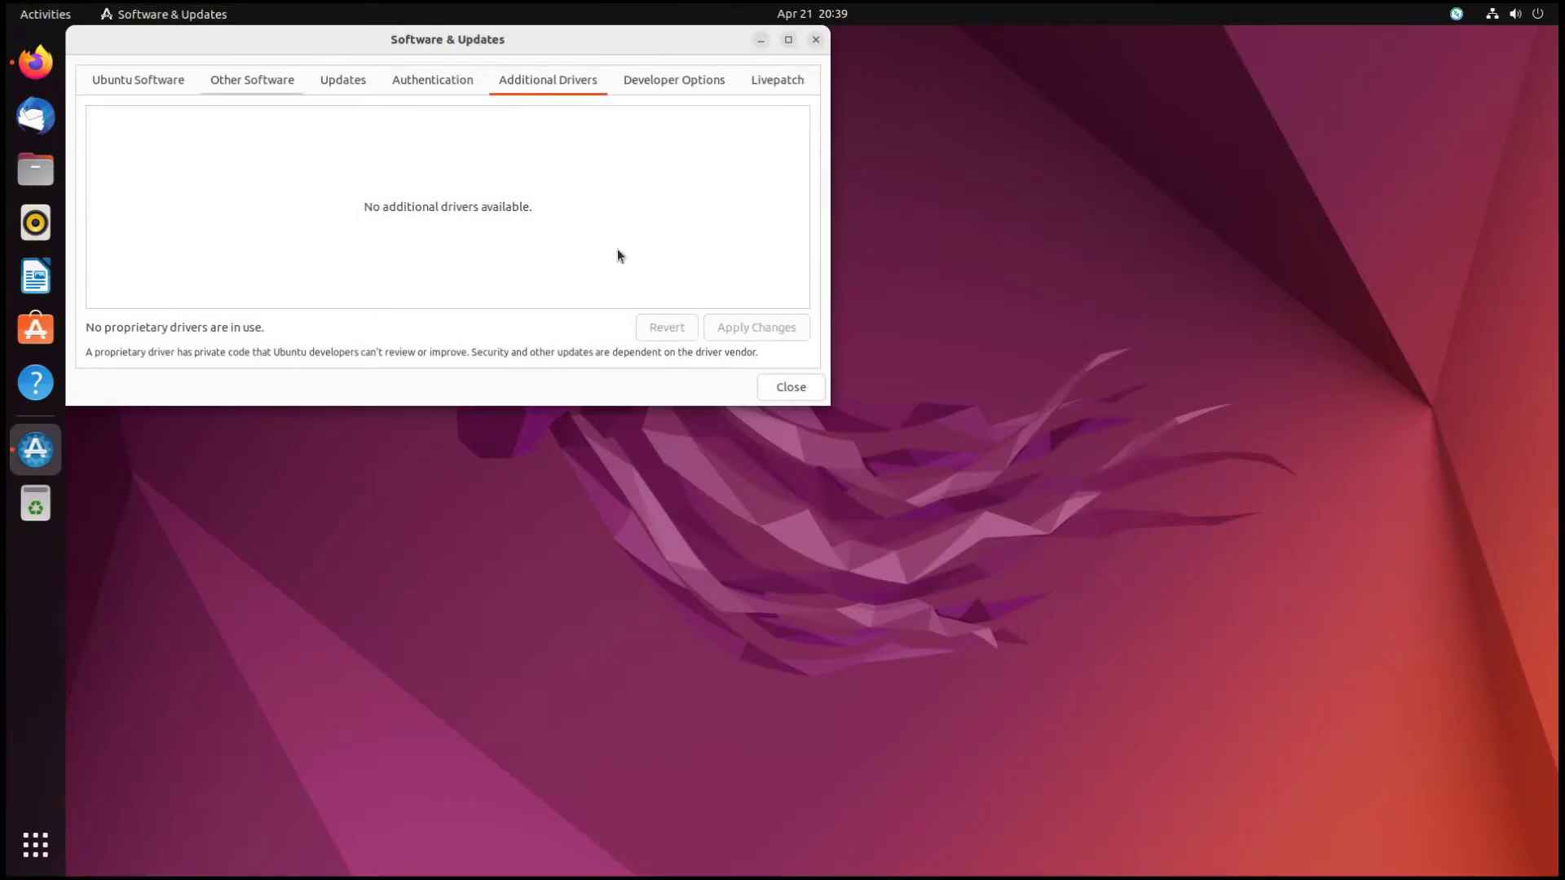
left_click(41, 16)
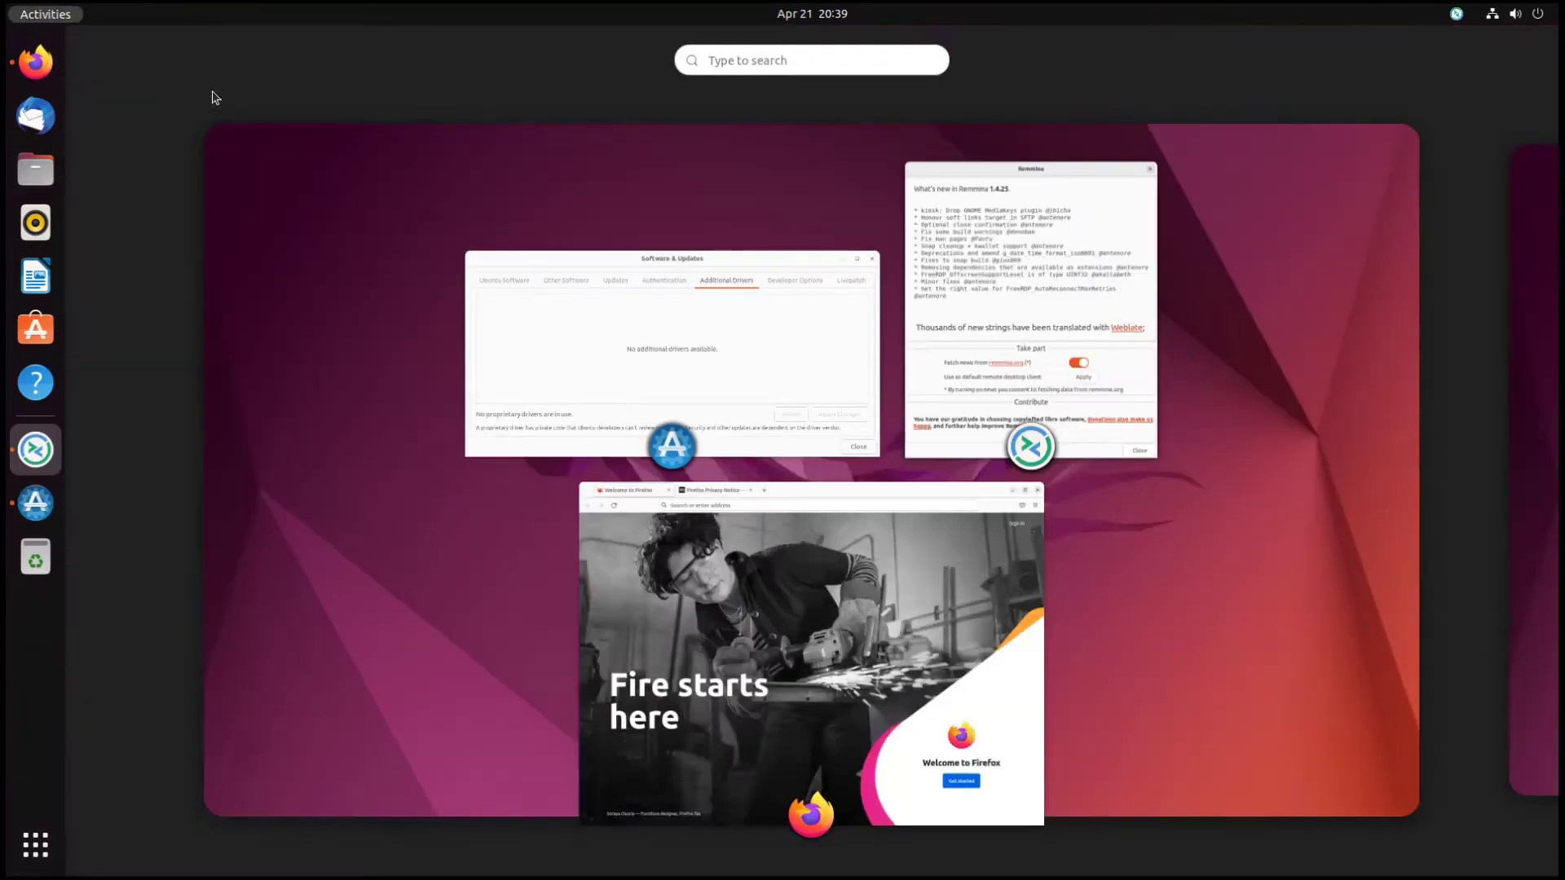
left_click(1160, 157)
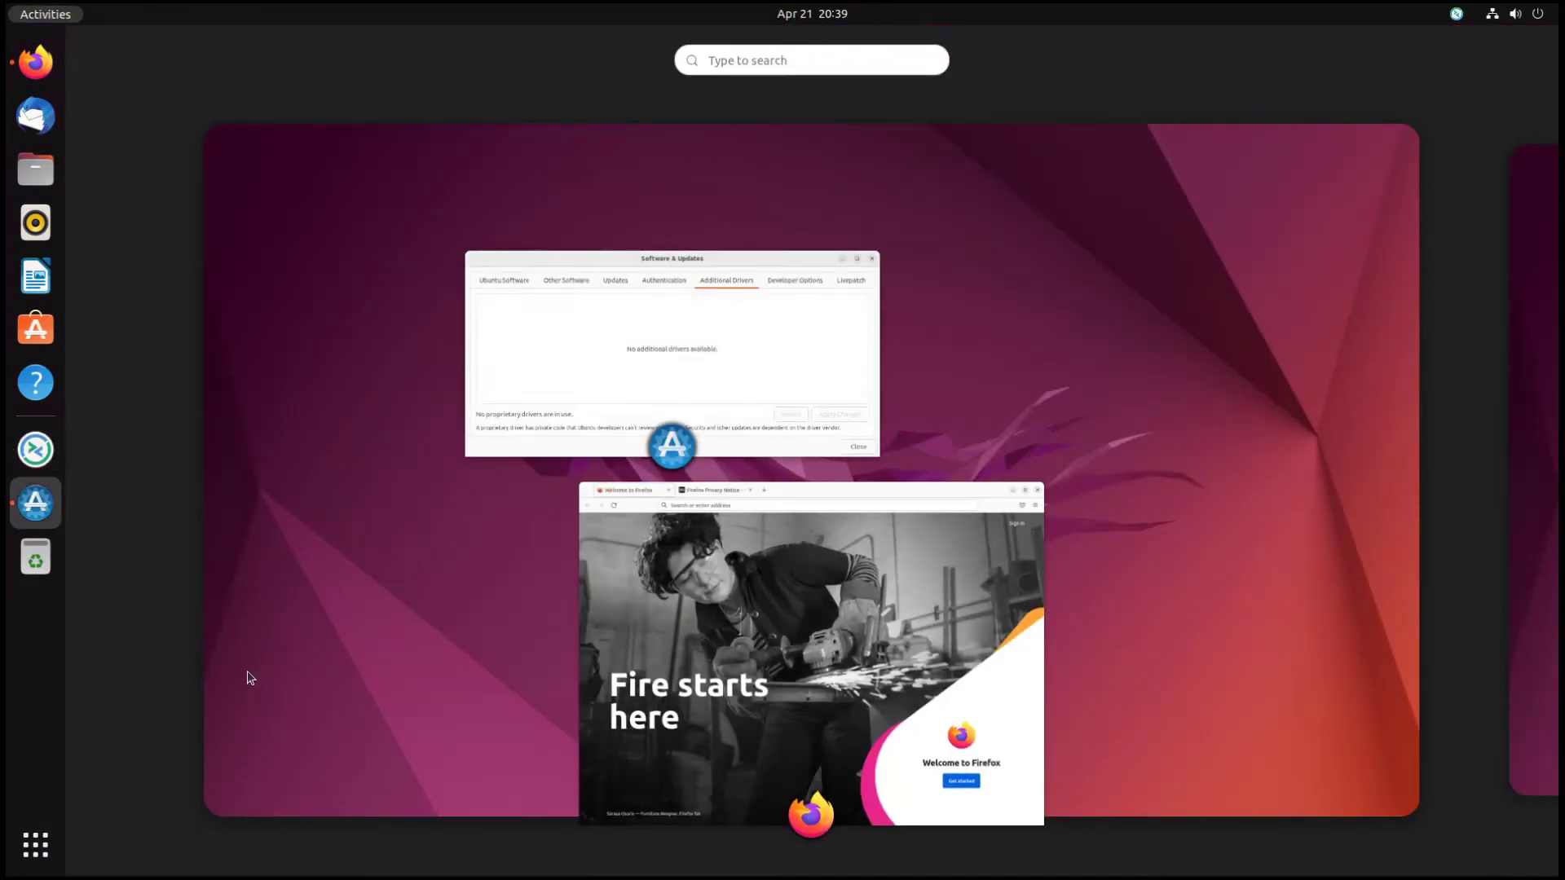
- Return to Software & Updates and centre its window on screen
left_click(33, 833)
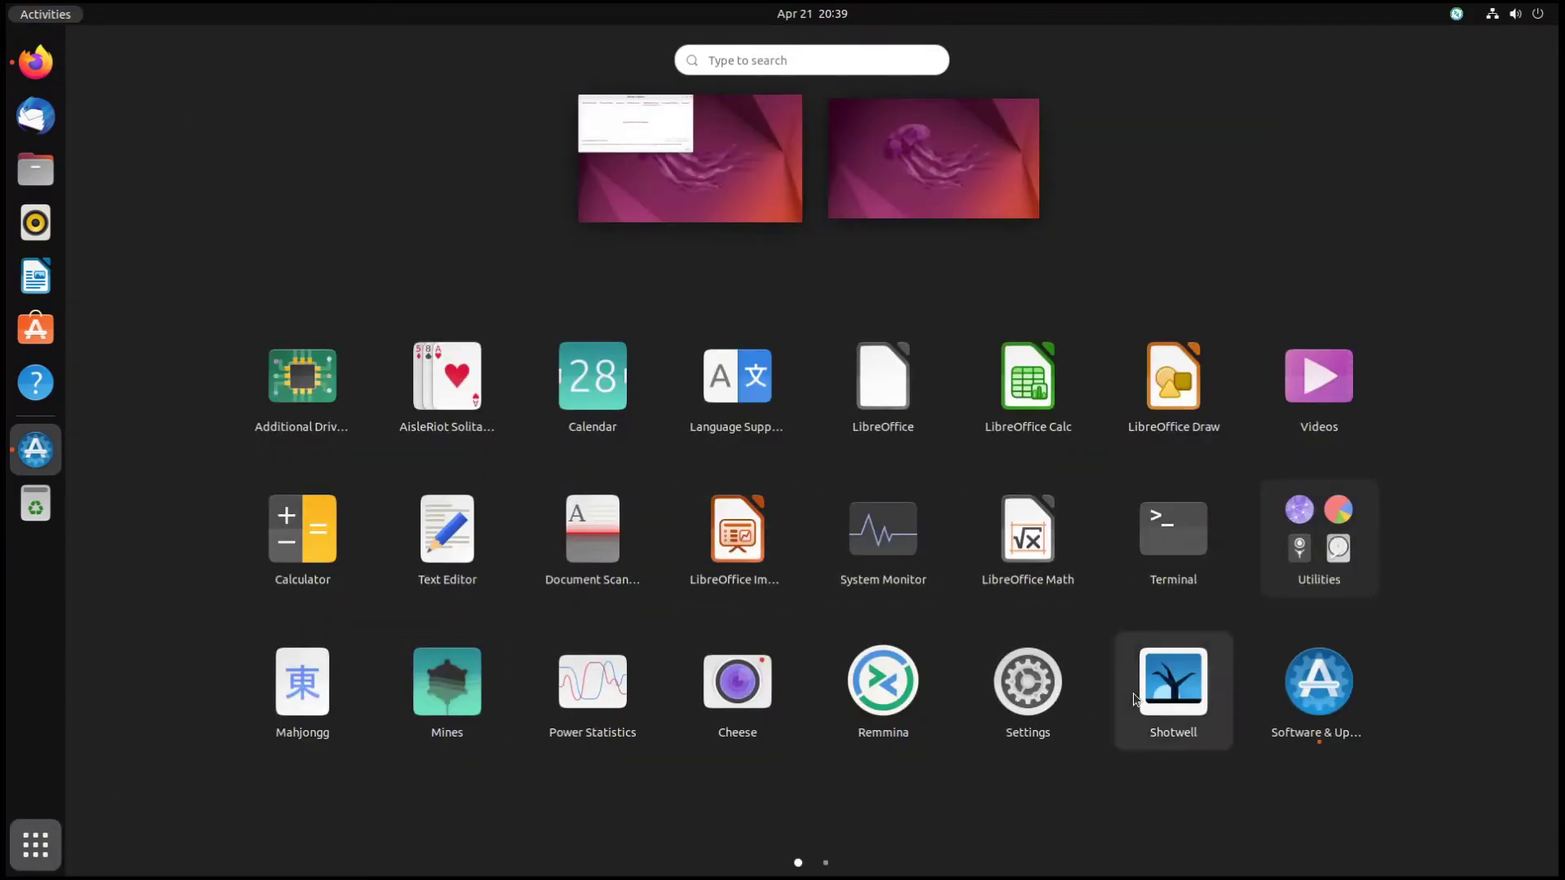
scroll(1398, 691, "down", 1)
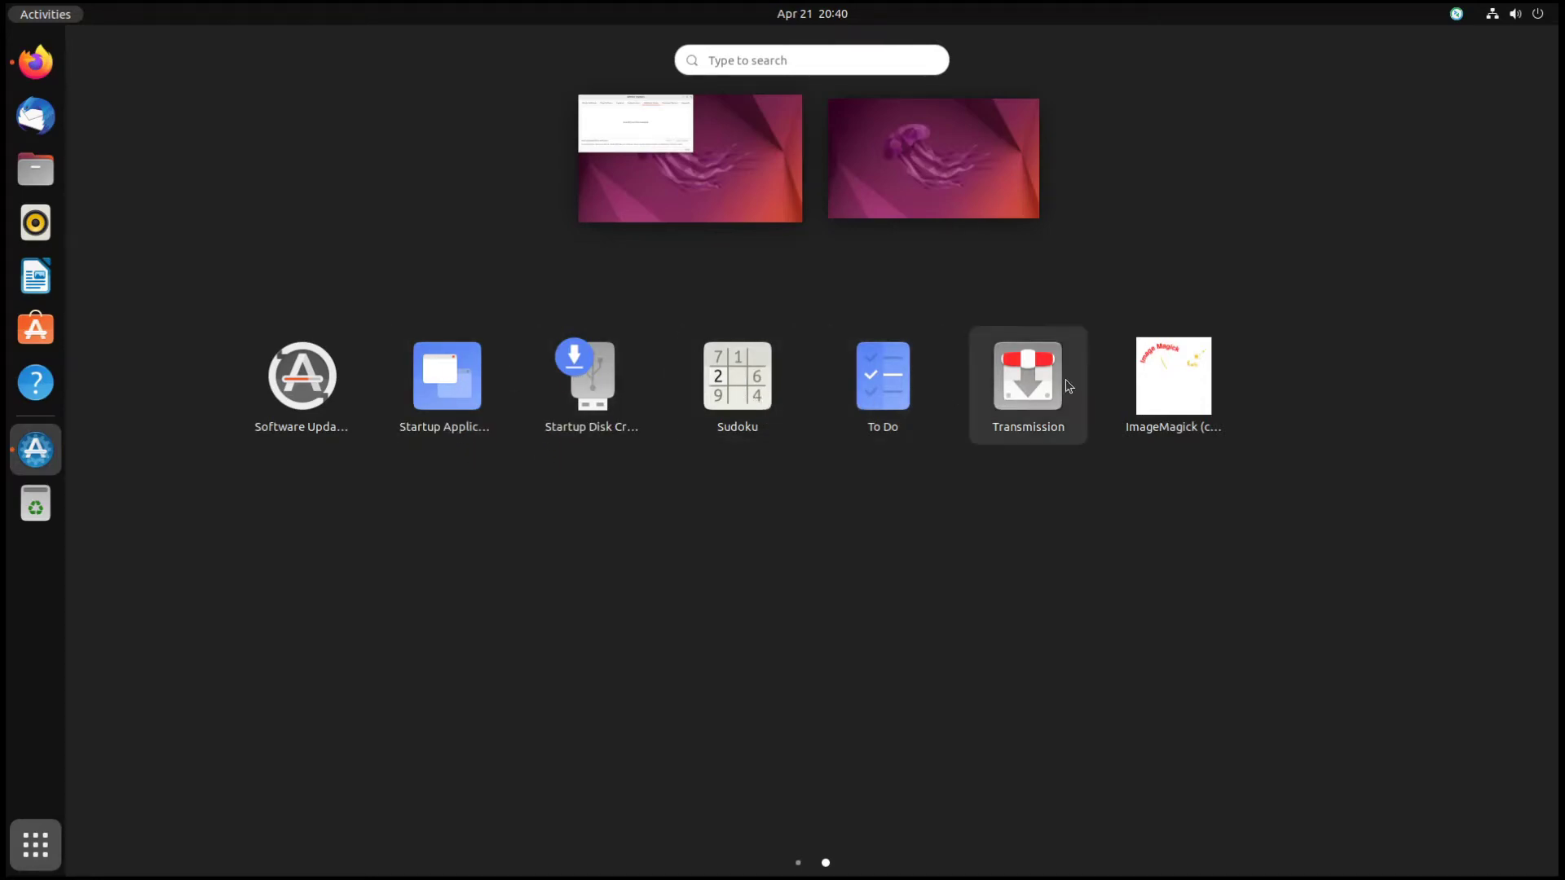
left_click(630, 193)
left_click_drag(452, 28, 914, 145)
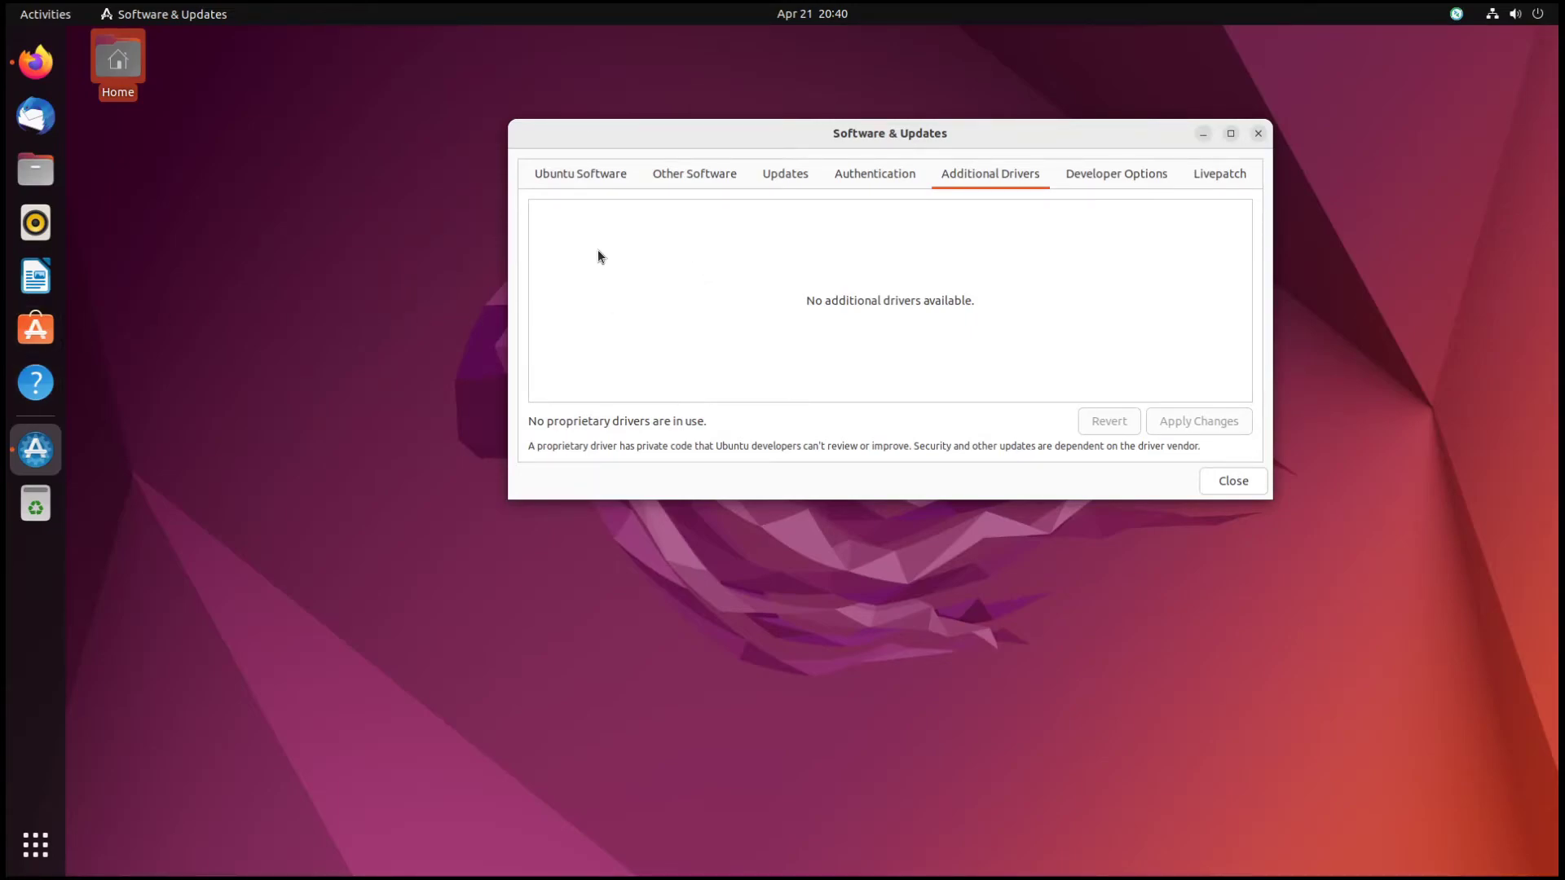
- Look through the Ubuntu Software, Other Software, Updates, Authentication and Additional Drivers pages
left_click(562, 172)
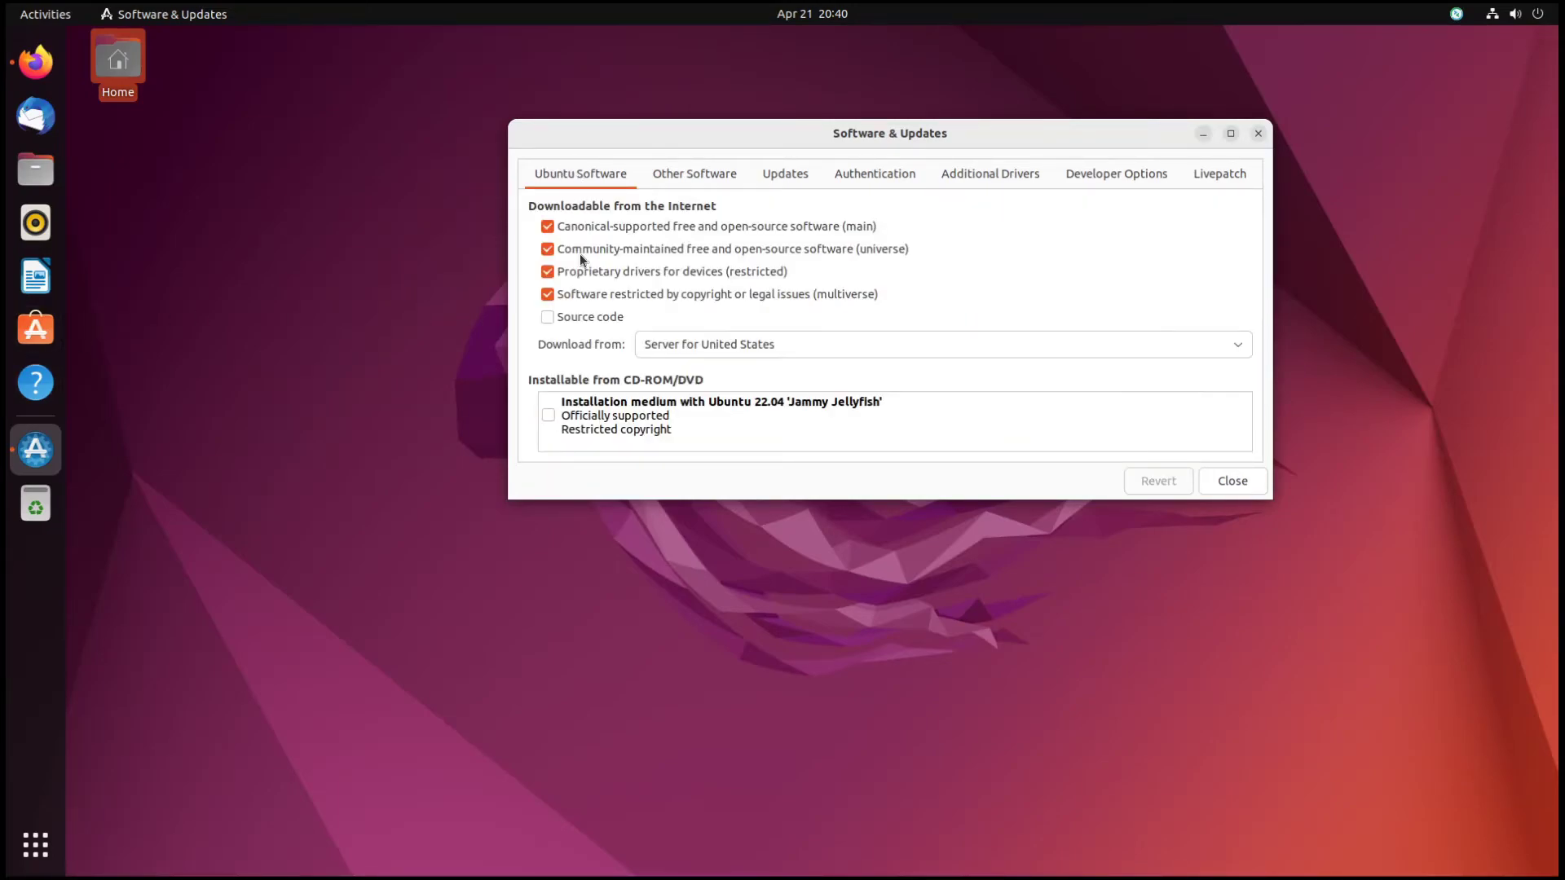
left_click(688, 173)
left_click(778, 171)
left_click(876, 174)
left_click(996, 176)
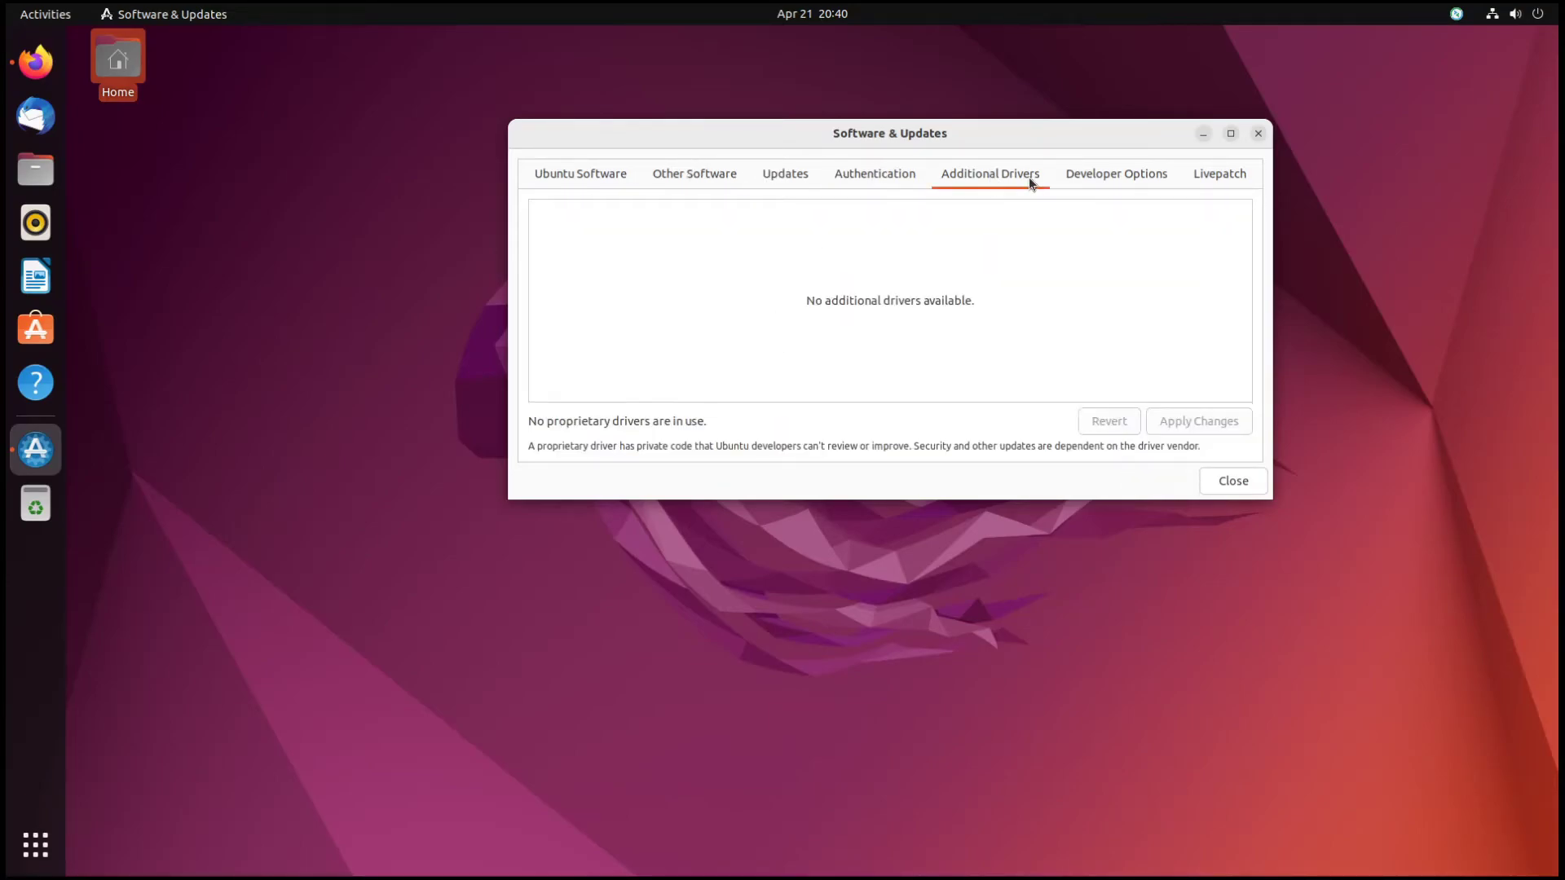
- View Developer Options and Livepatch, starting then cancelling an Ubuntu Advantage attachment
left_click_drag(808, 140, 659, 276)
left_click(982, 305)
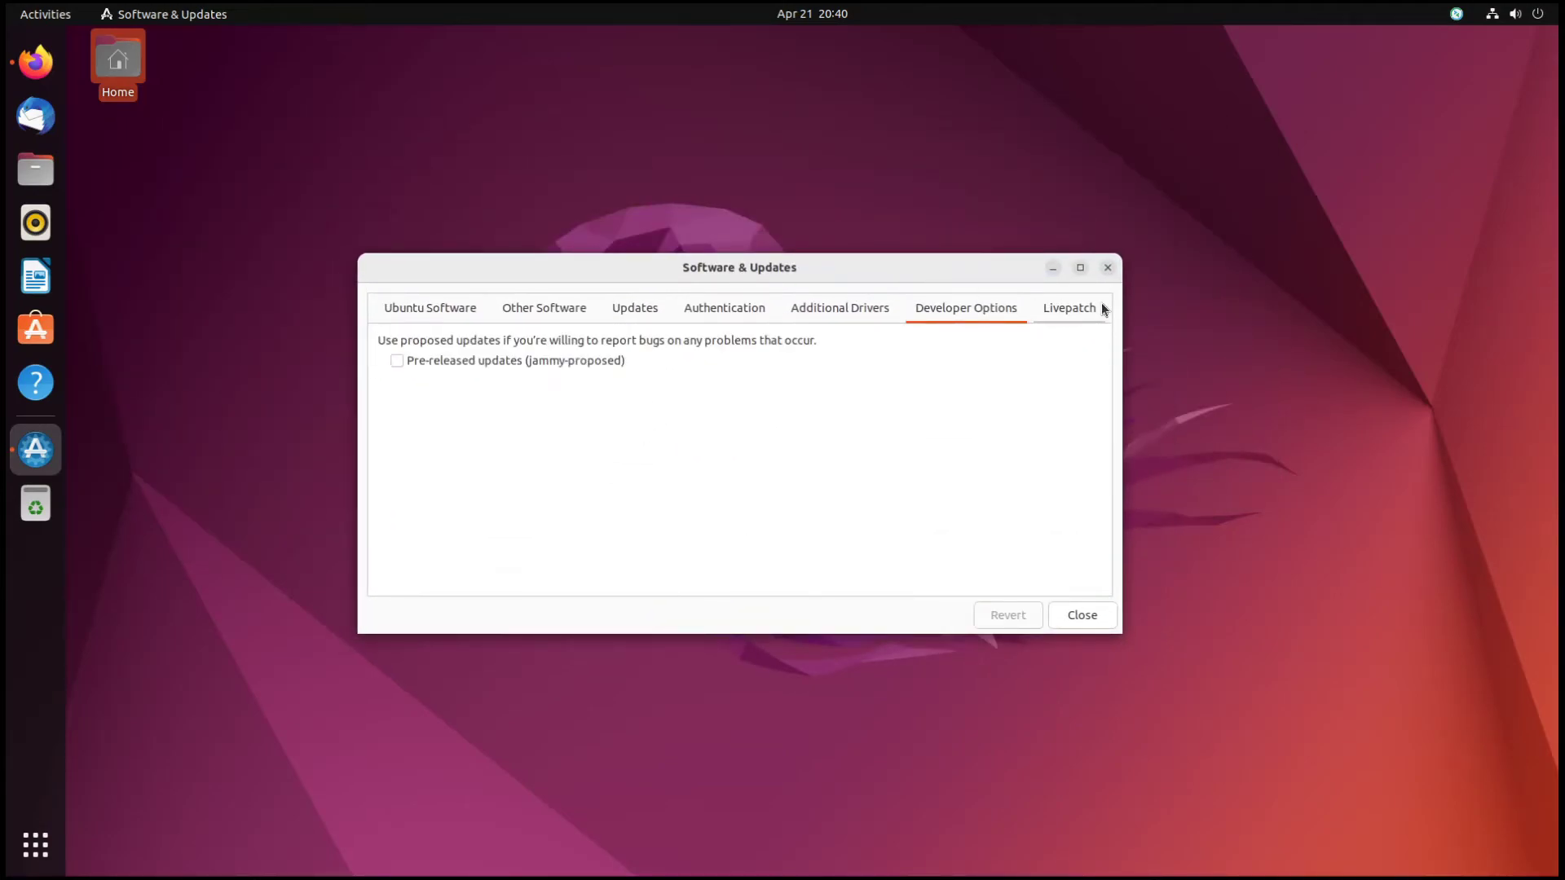
left_click(1075, 313)
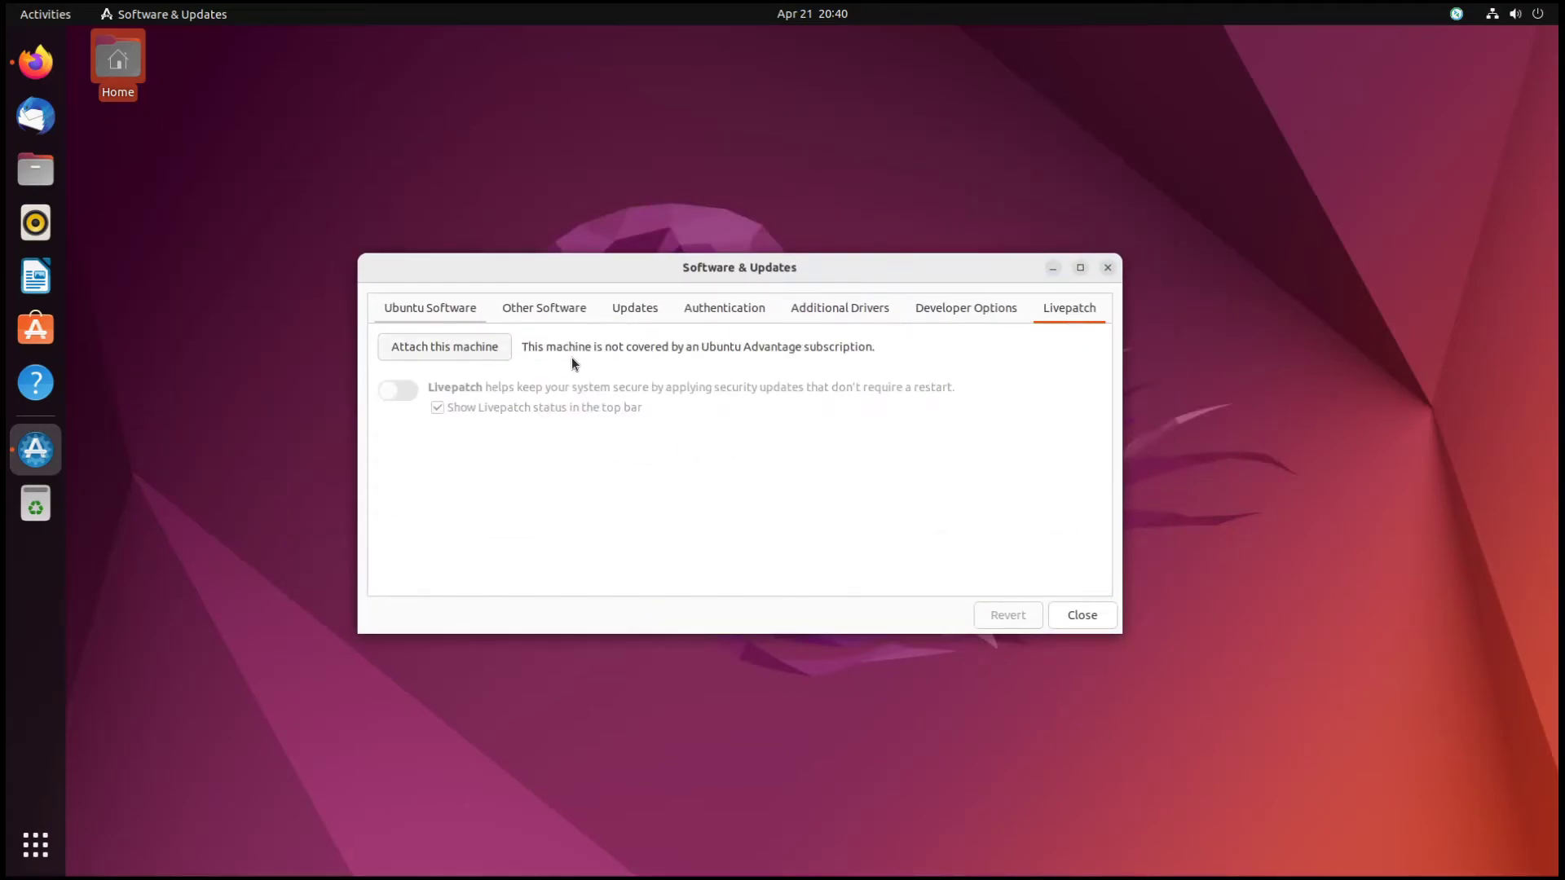
left_click(423, 352)
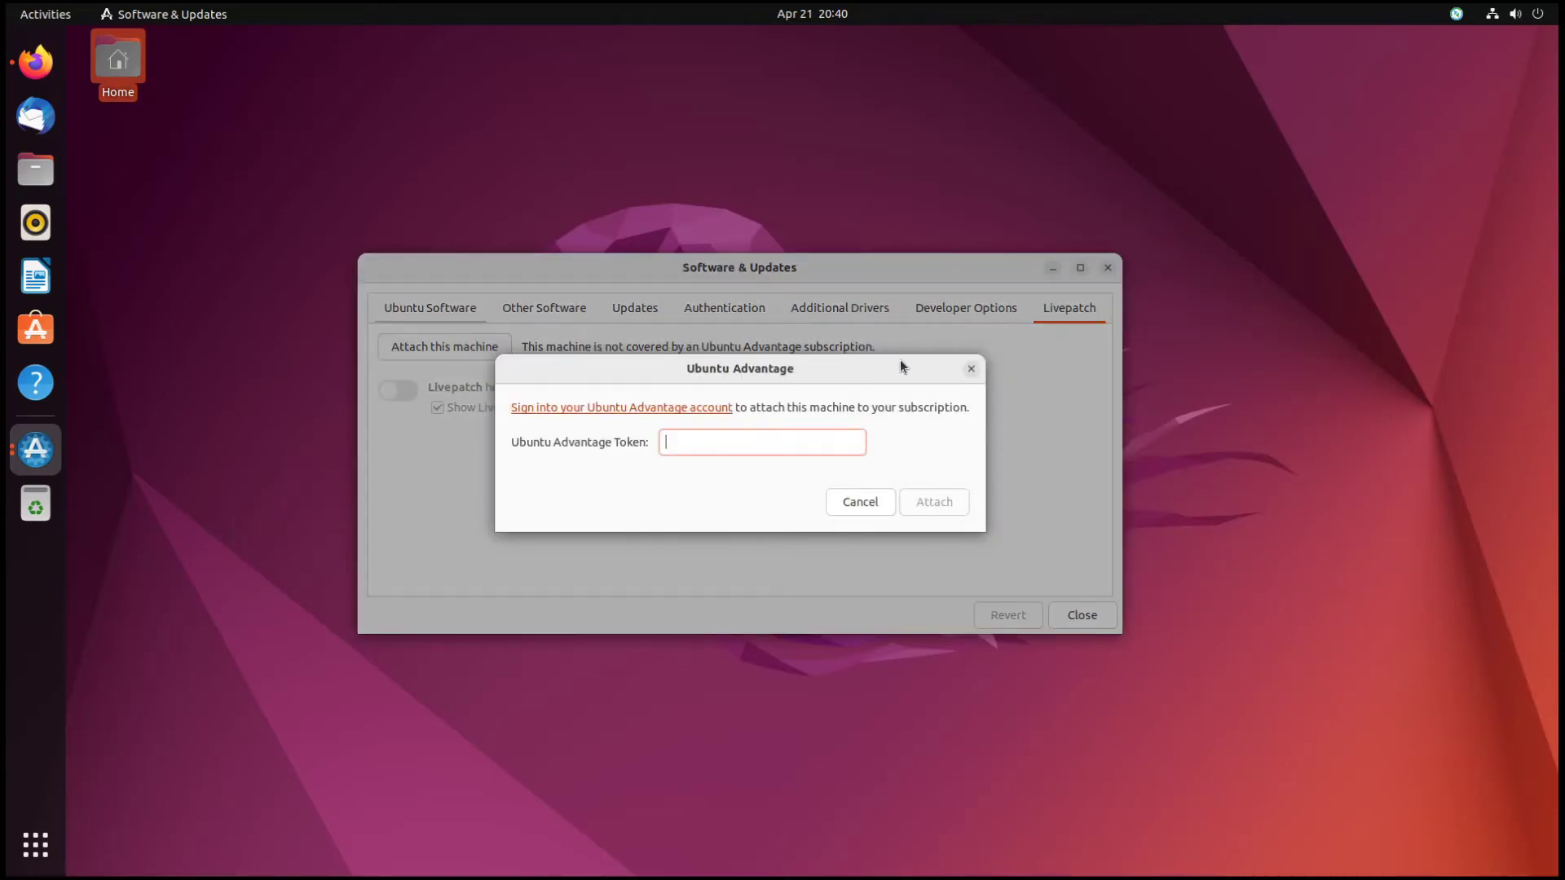
left_click(971, 368)
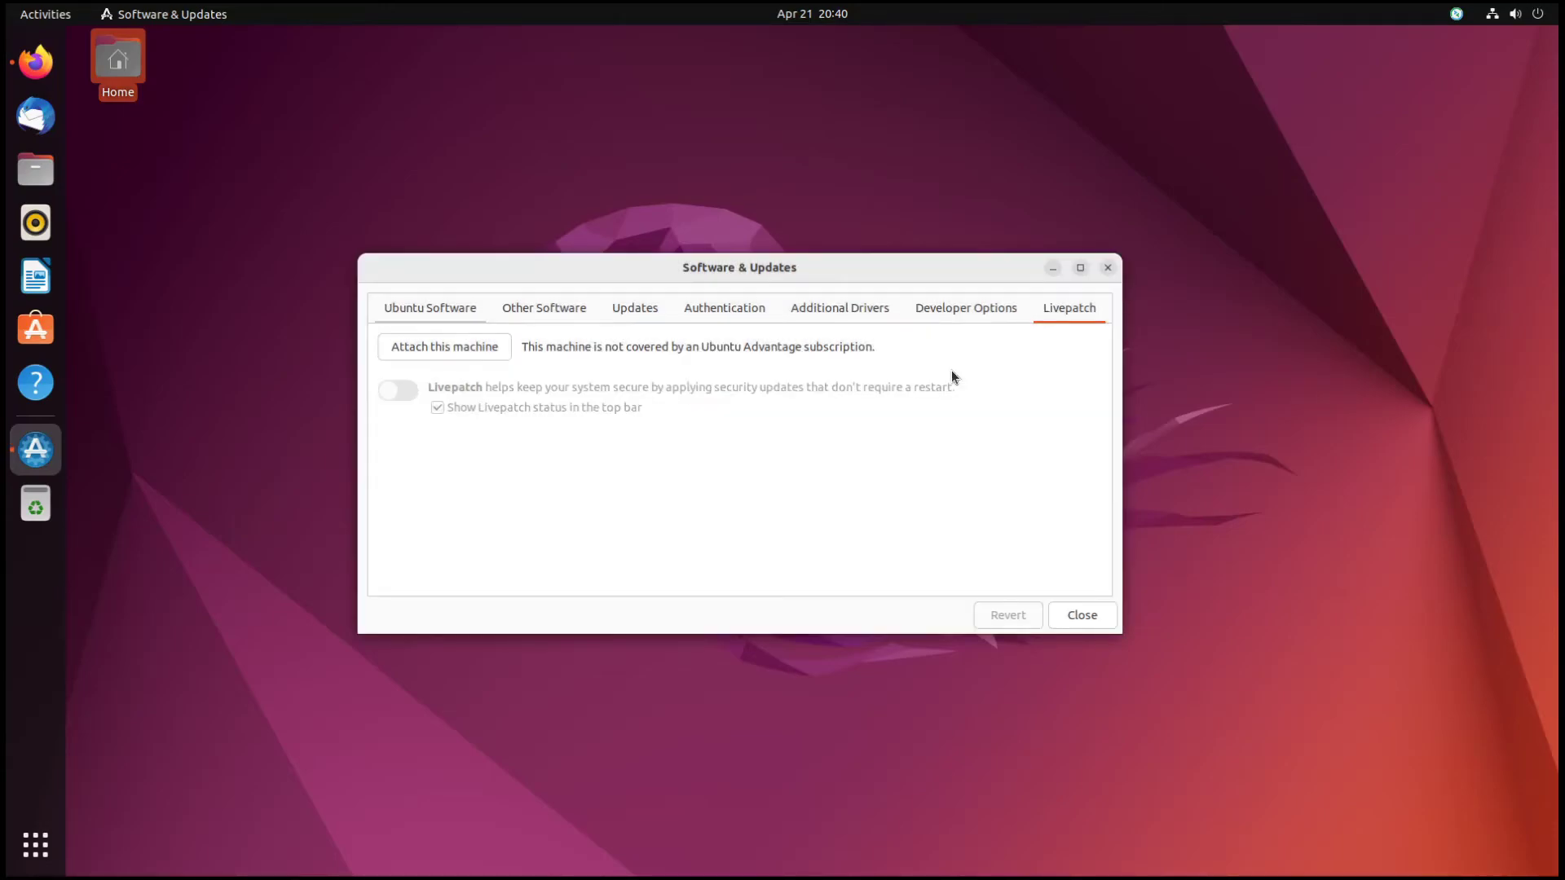
- Launch Ubuntu Software, then quit the background indicator app from its top-bar menu
left_click(36, 328)
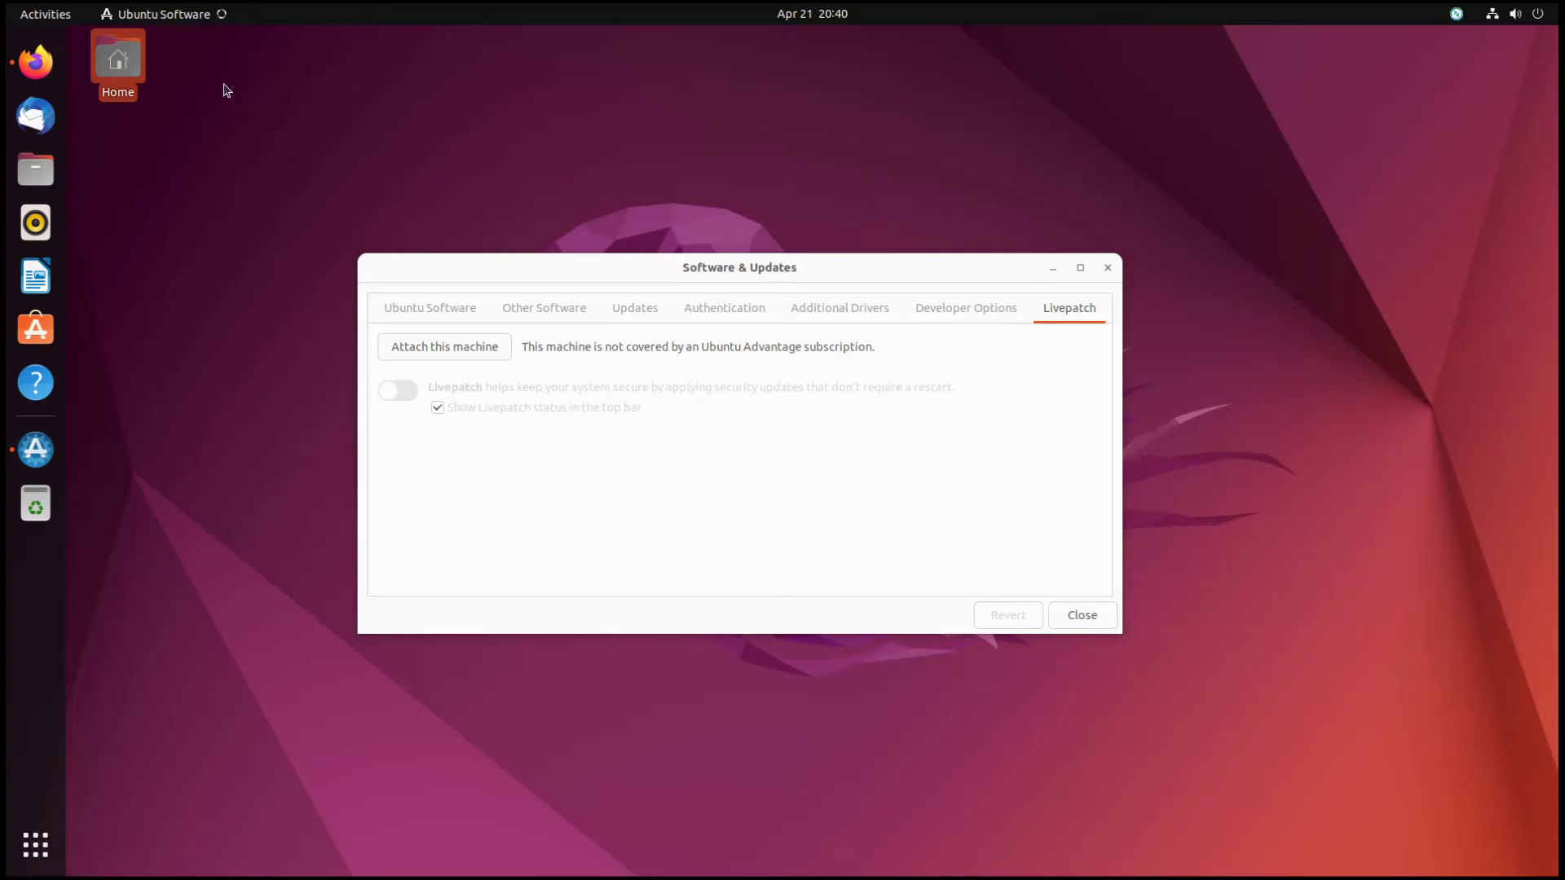
left_click(779, 16)
left_click(1196, 173)
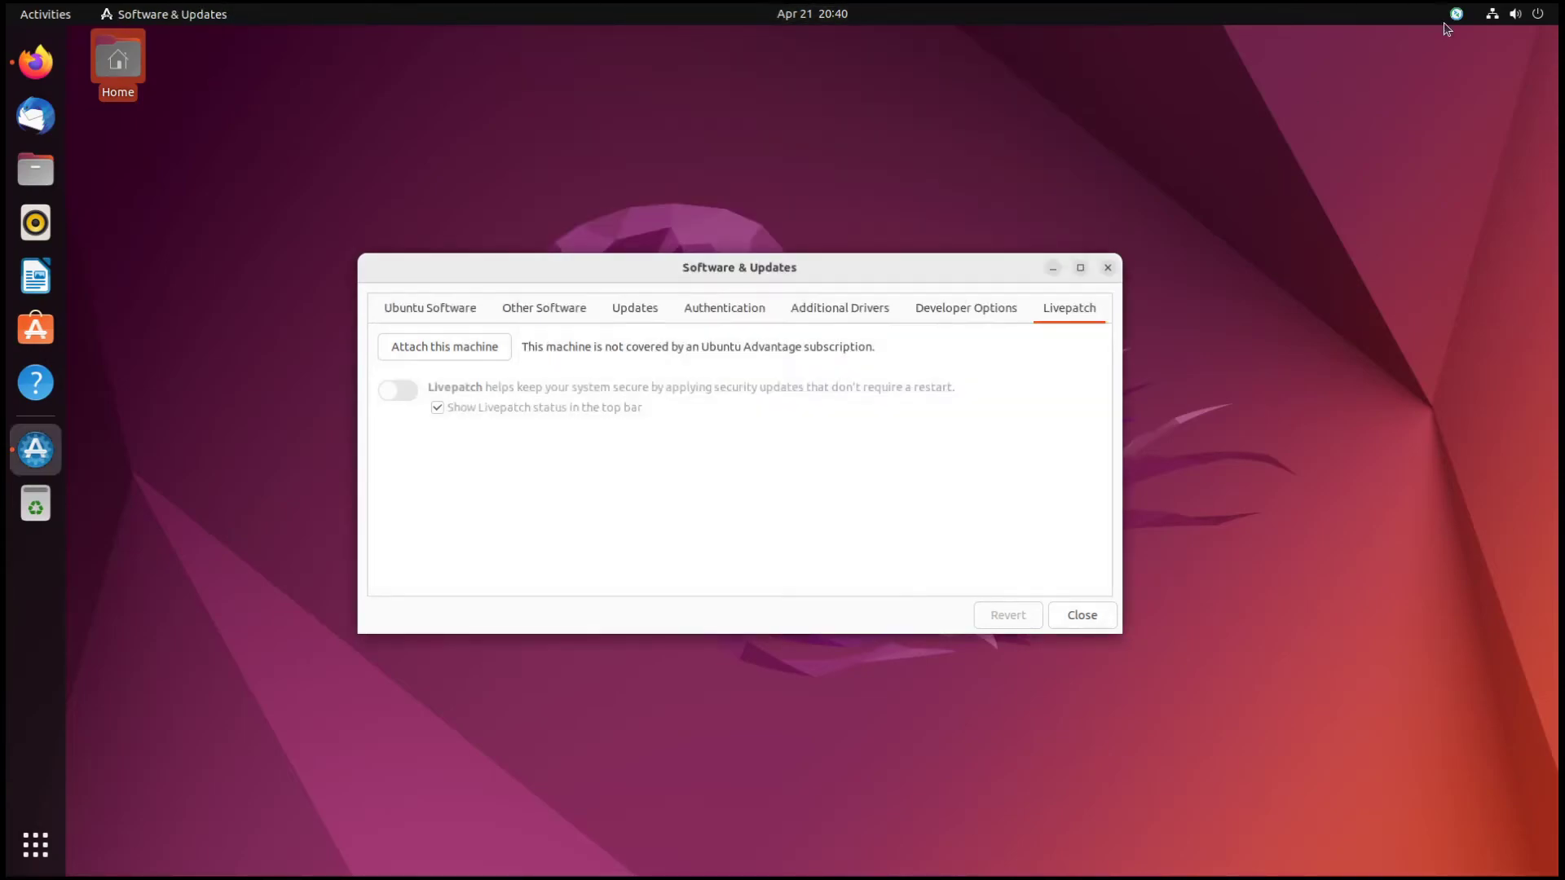
left_click(1457, 16)
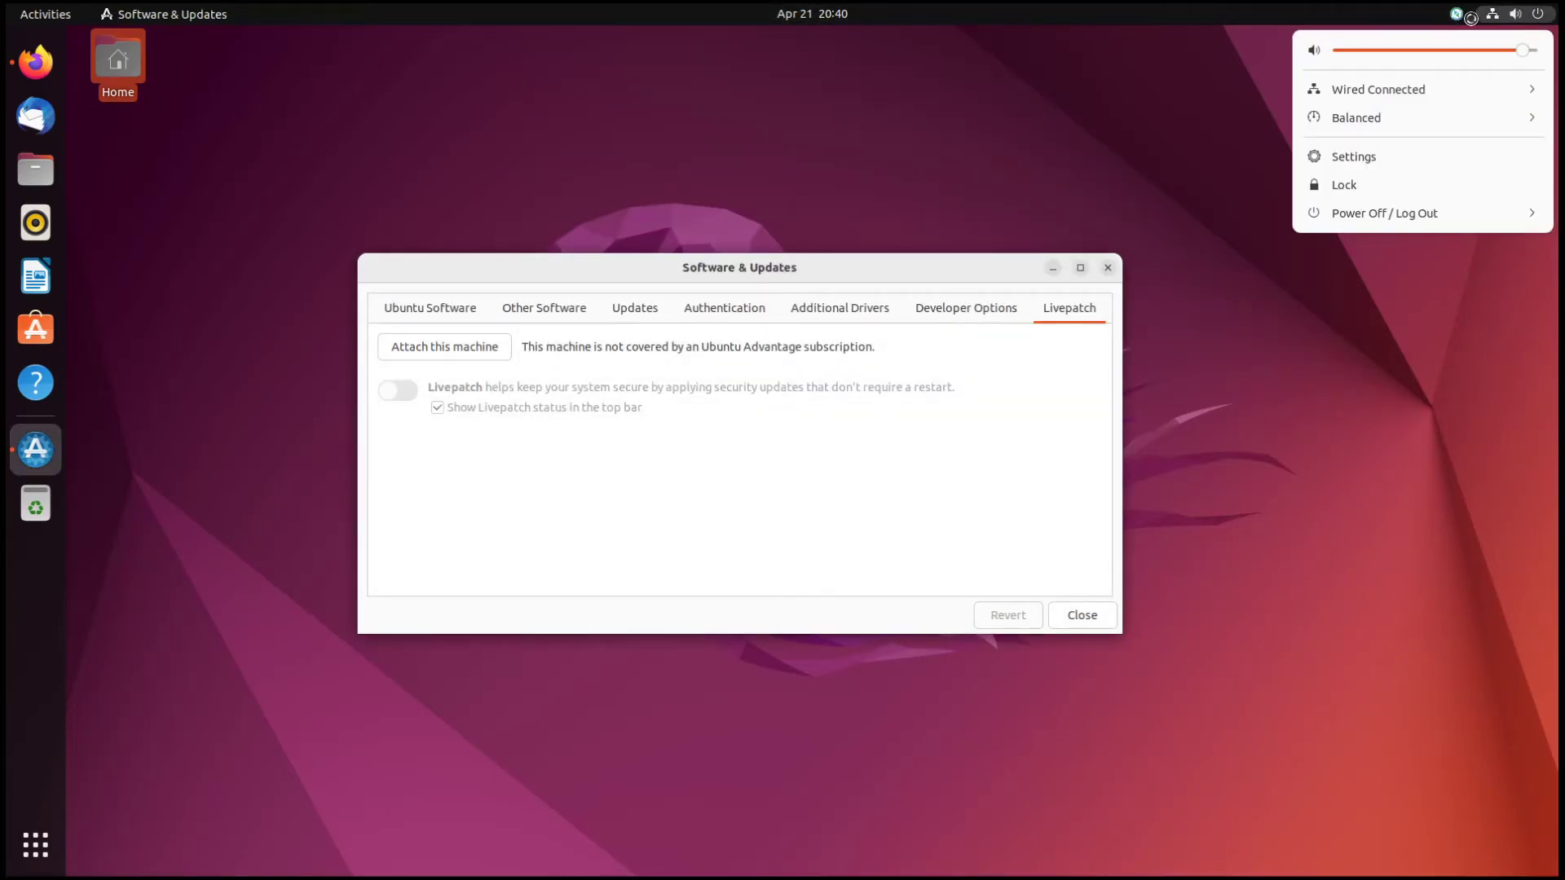
left_click(1419, 222)
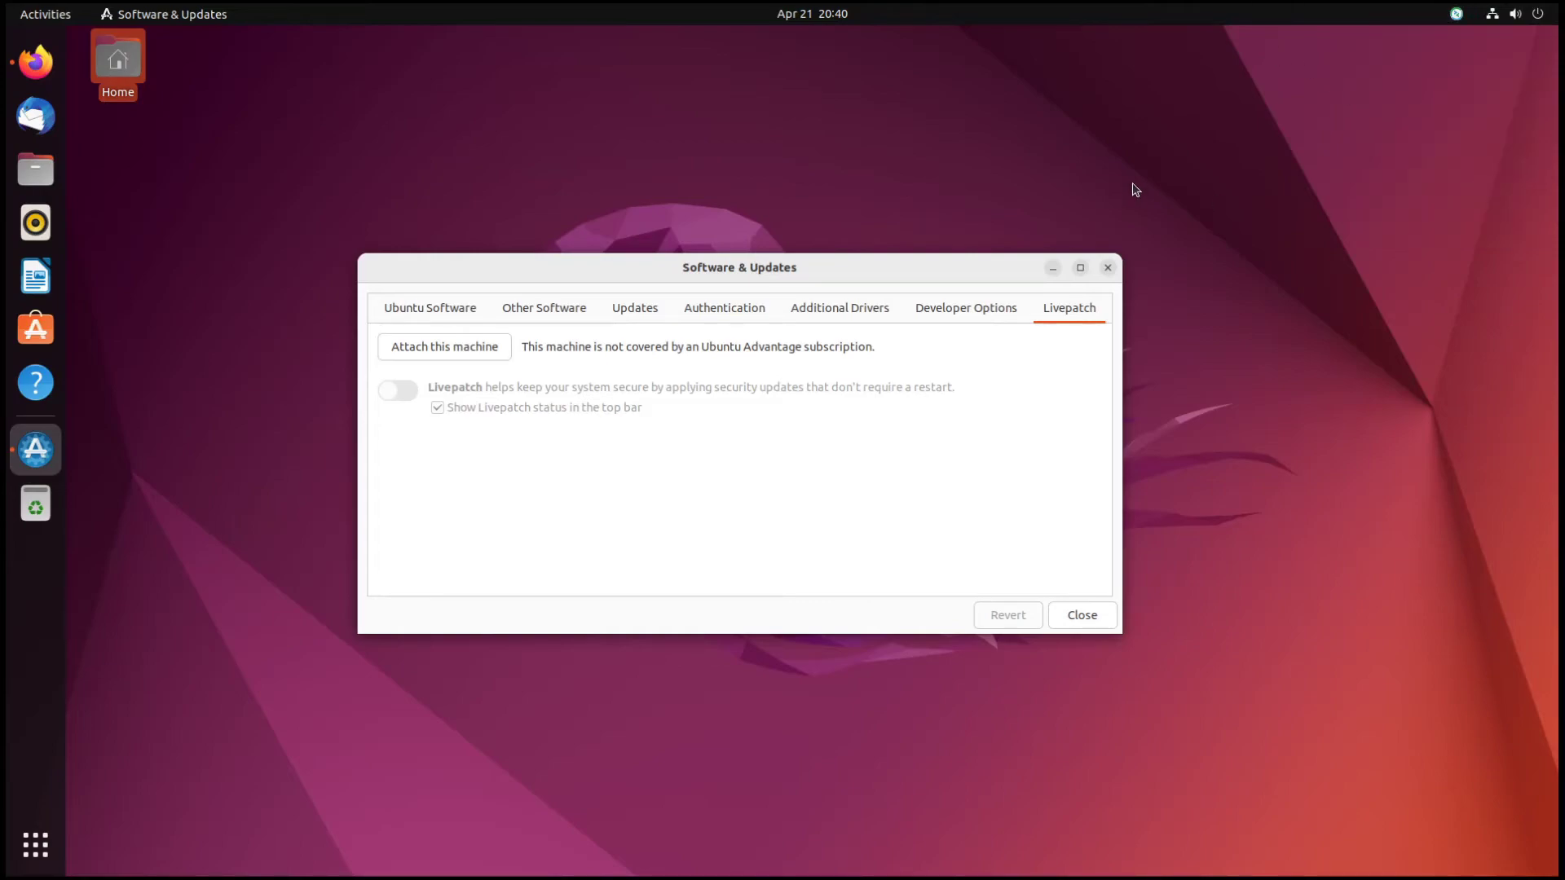
- Close the Software & Updates window, leaving the bare desktop
left_click(815, 13)
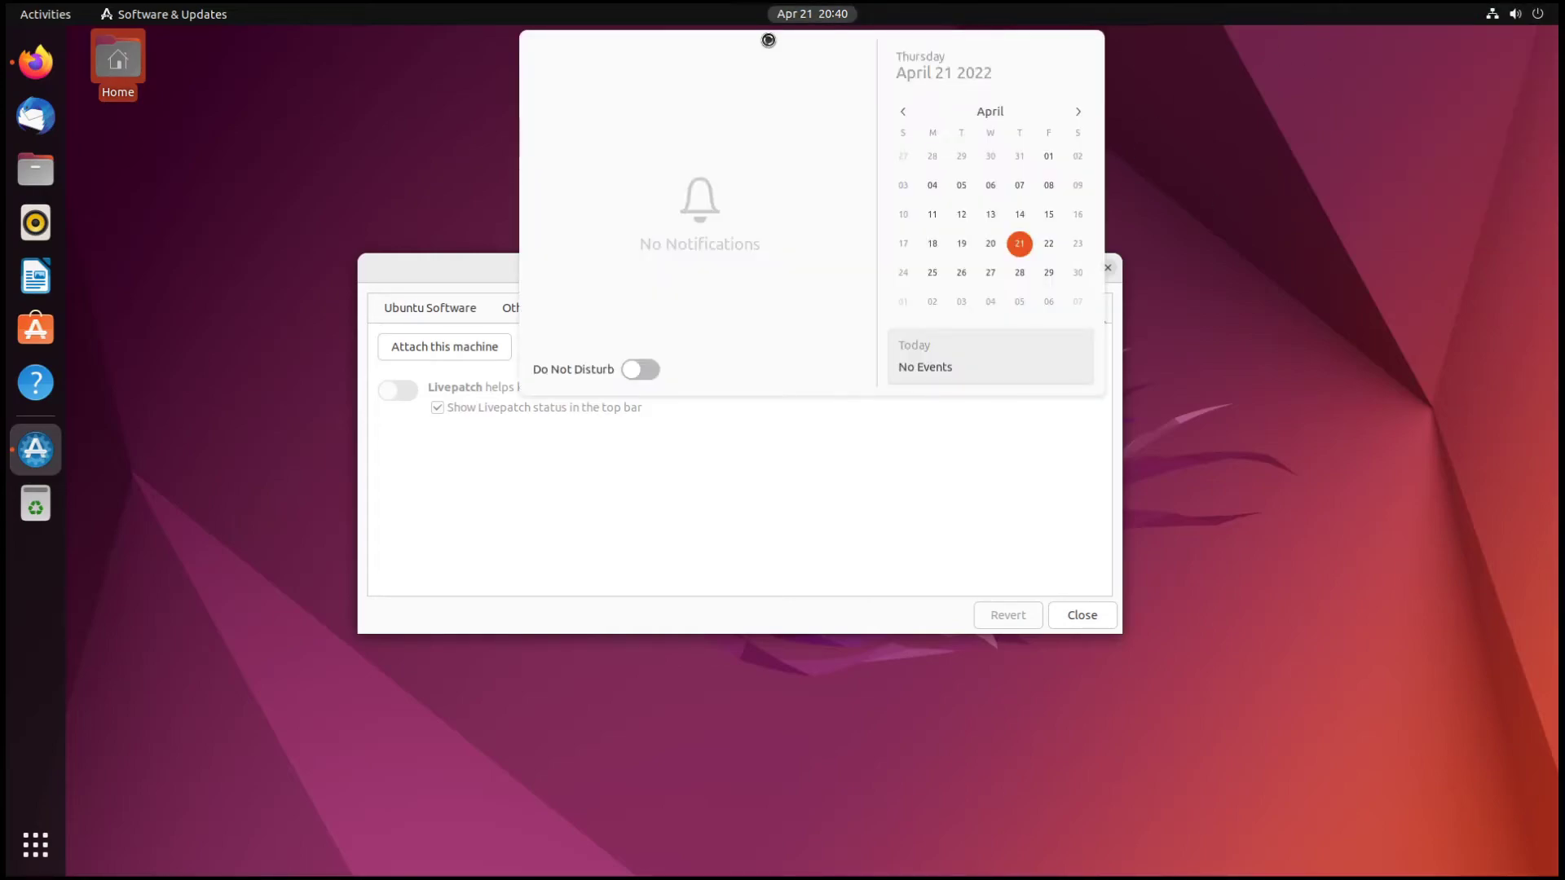
left_click(276, 172)
left_click(1107, 269)
right_click(533, 254)
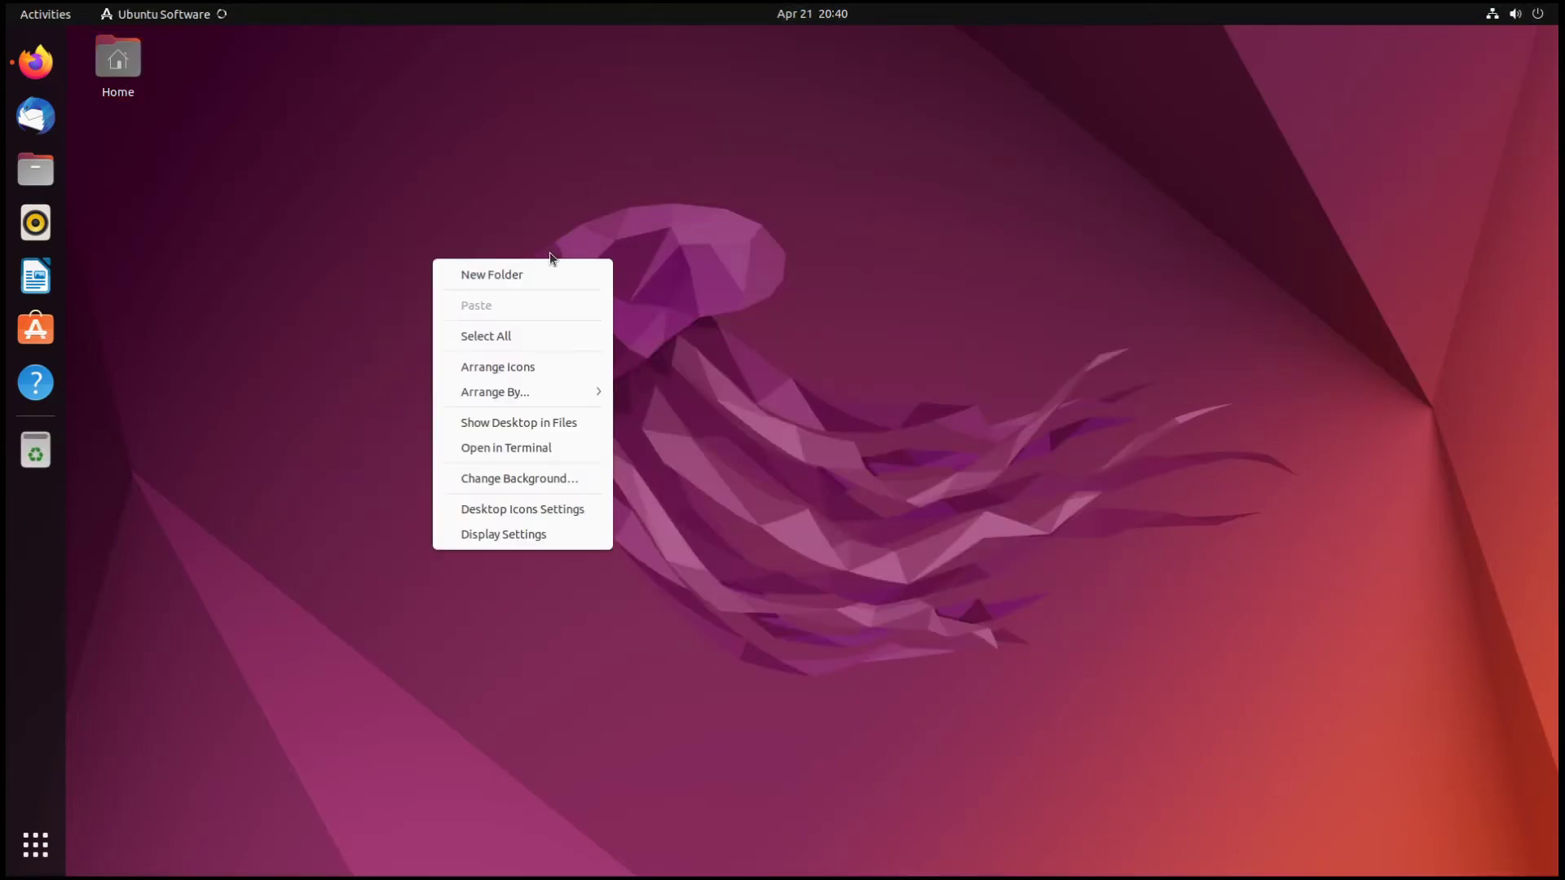
left_click(797, 341)
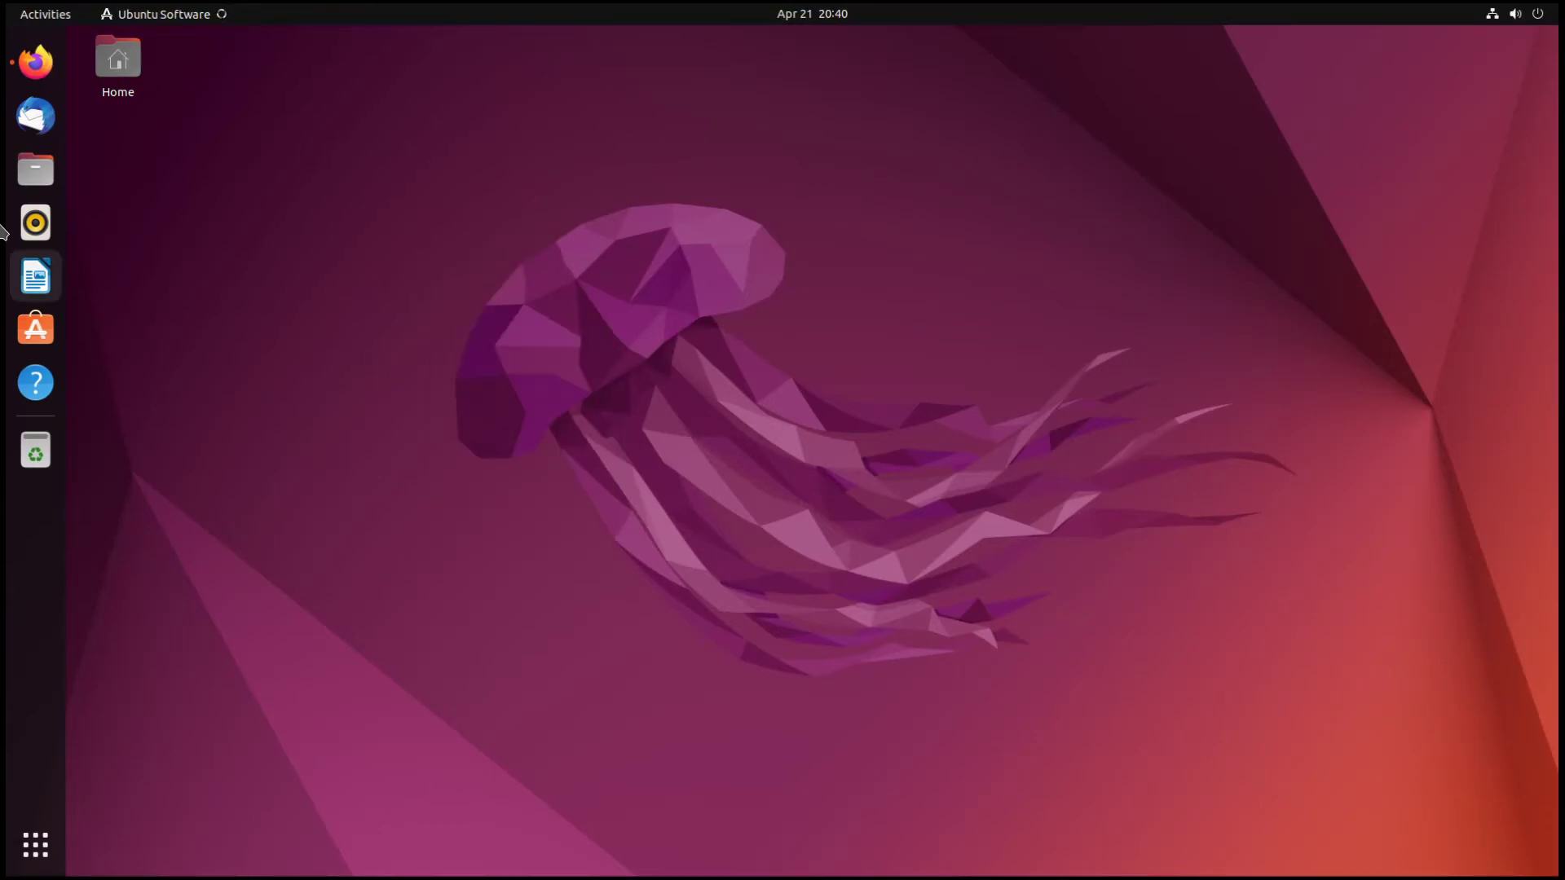
- In Terminal, run 'sudo apt install gnome-tweaks' with the admin password, then show the app grid
left_click(38, 856)
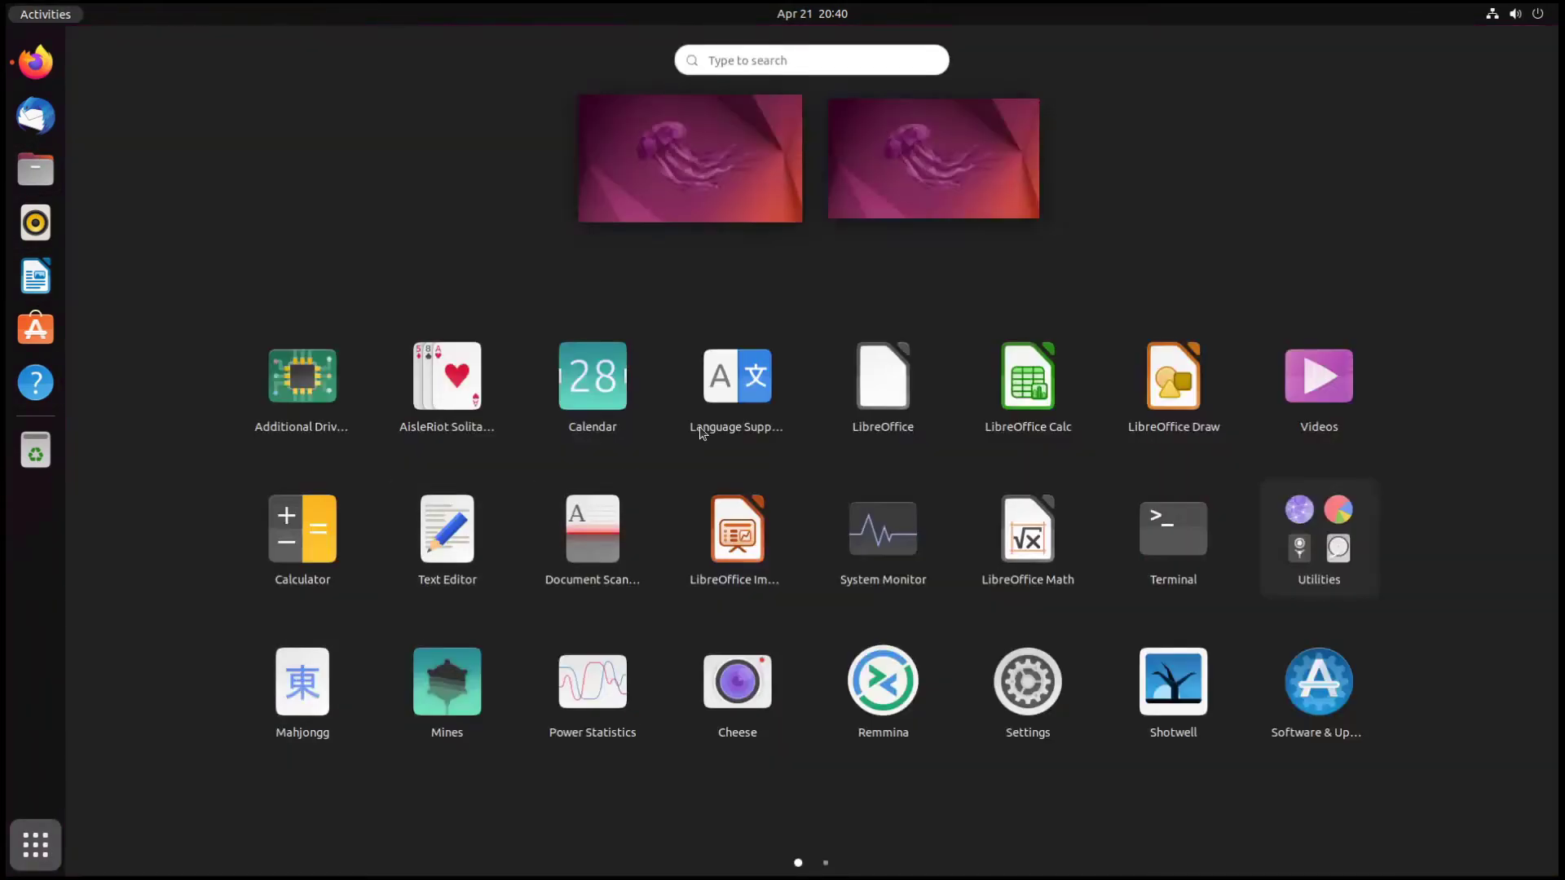
left_click(1173, 528)
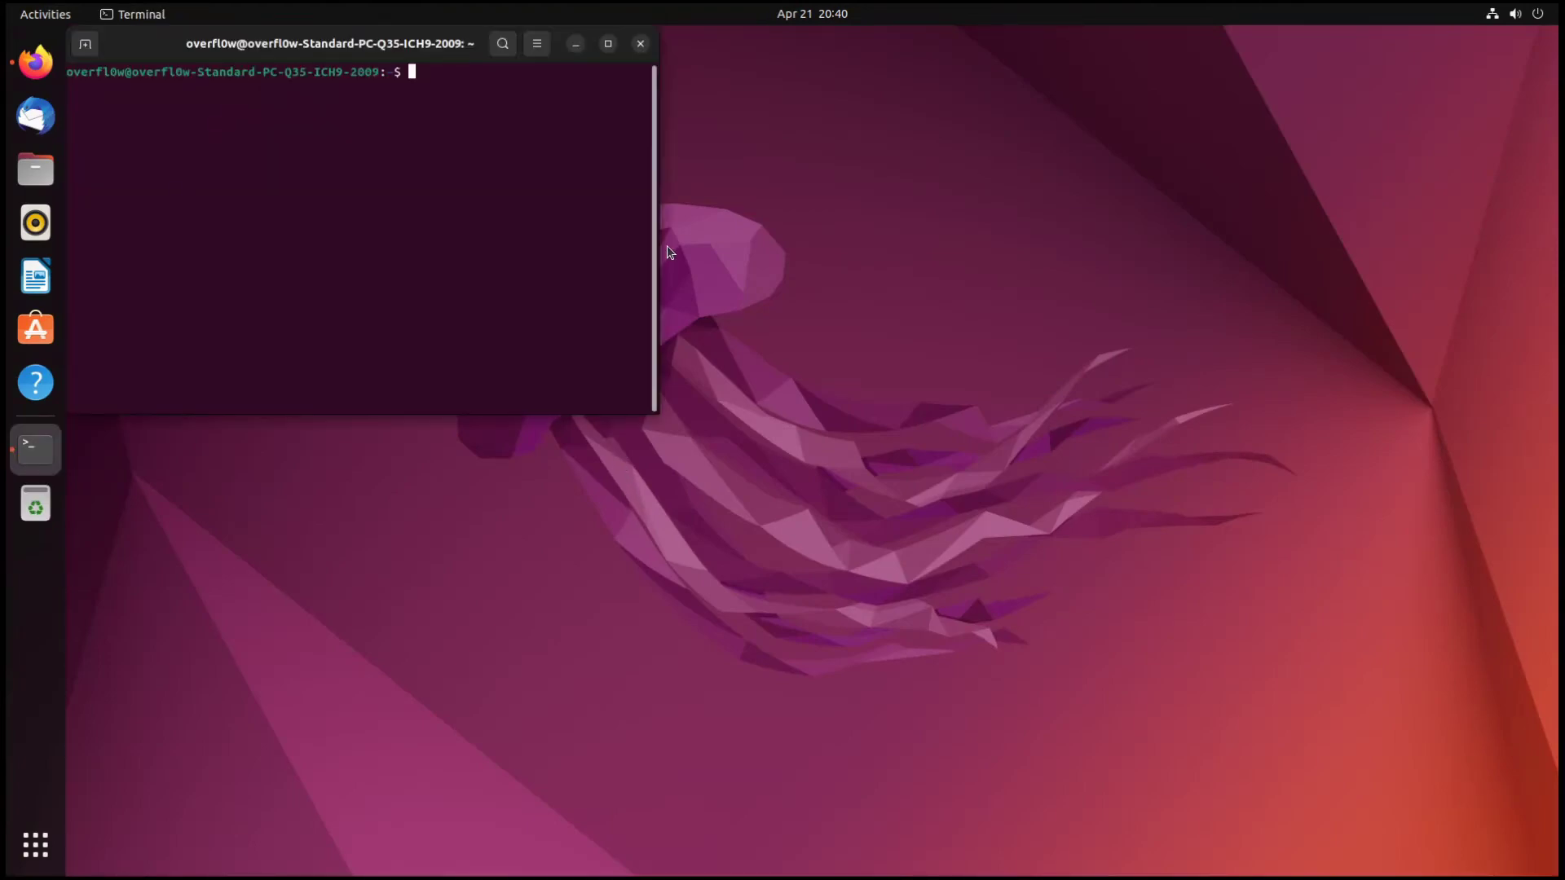
type("sudo apt install gnome twea")
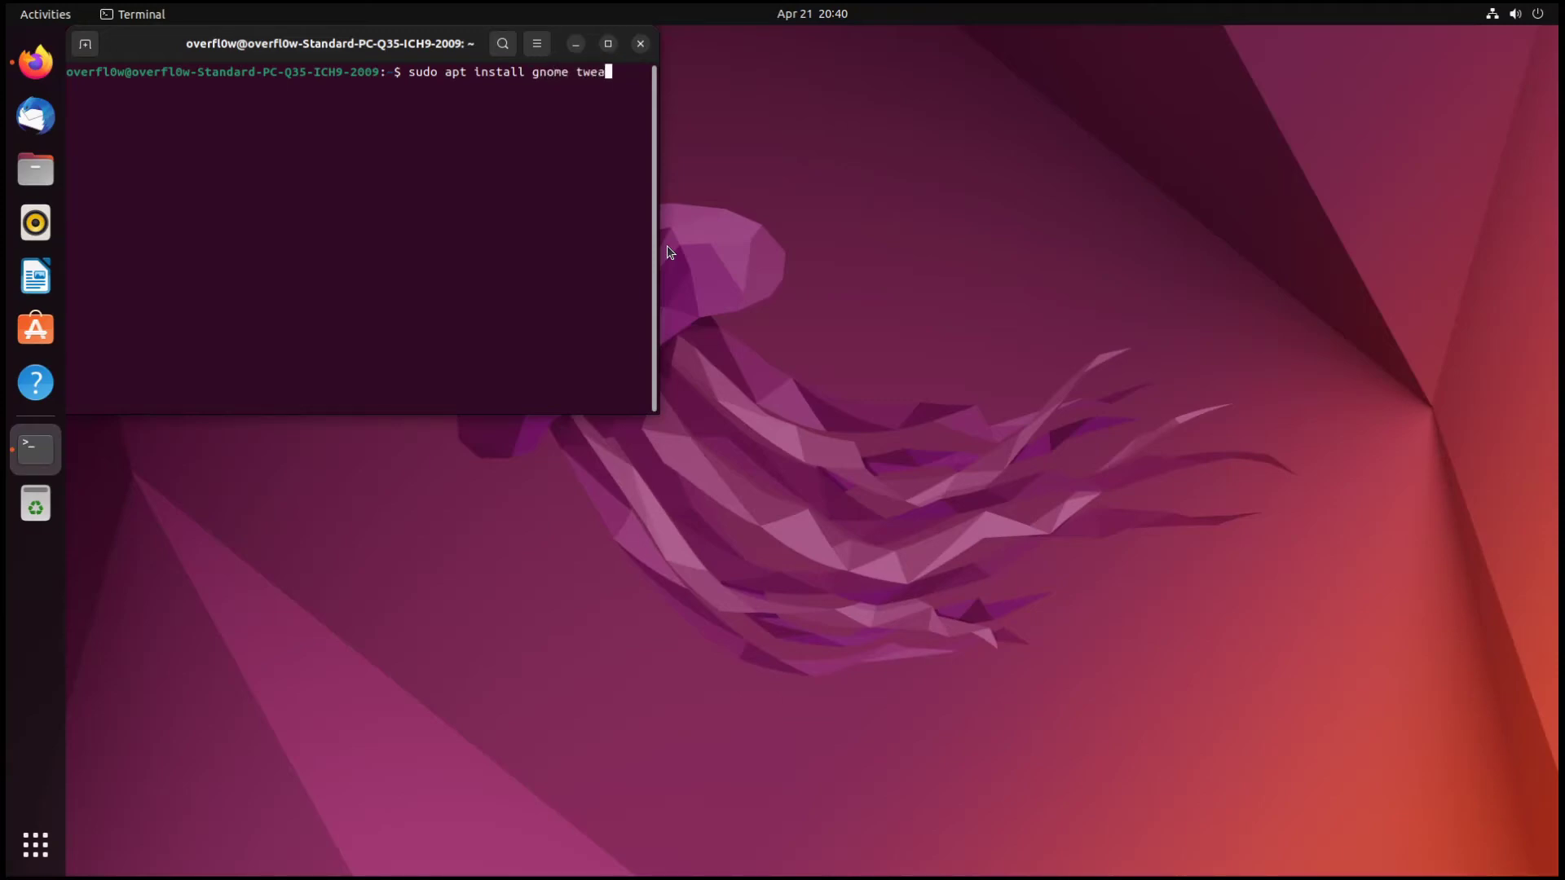
key("BackSpace")
key("BackSpace")
key("BackSpace")
key("BackSpace")
key("BackSpace")
type("-tweaks")
key("Return")
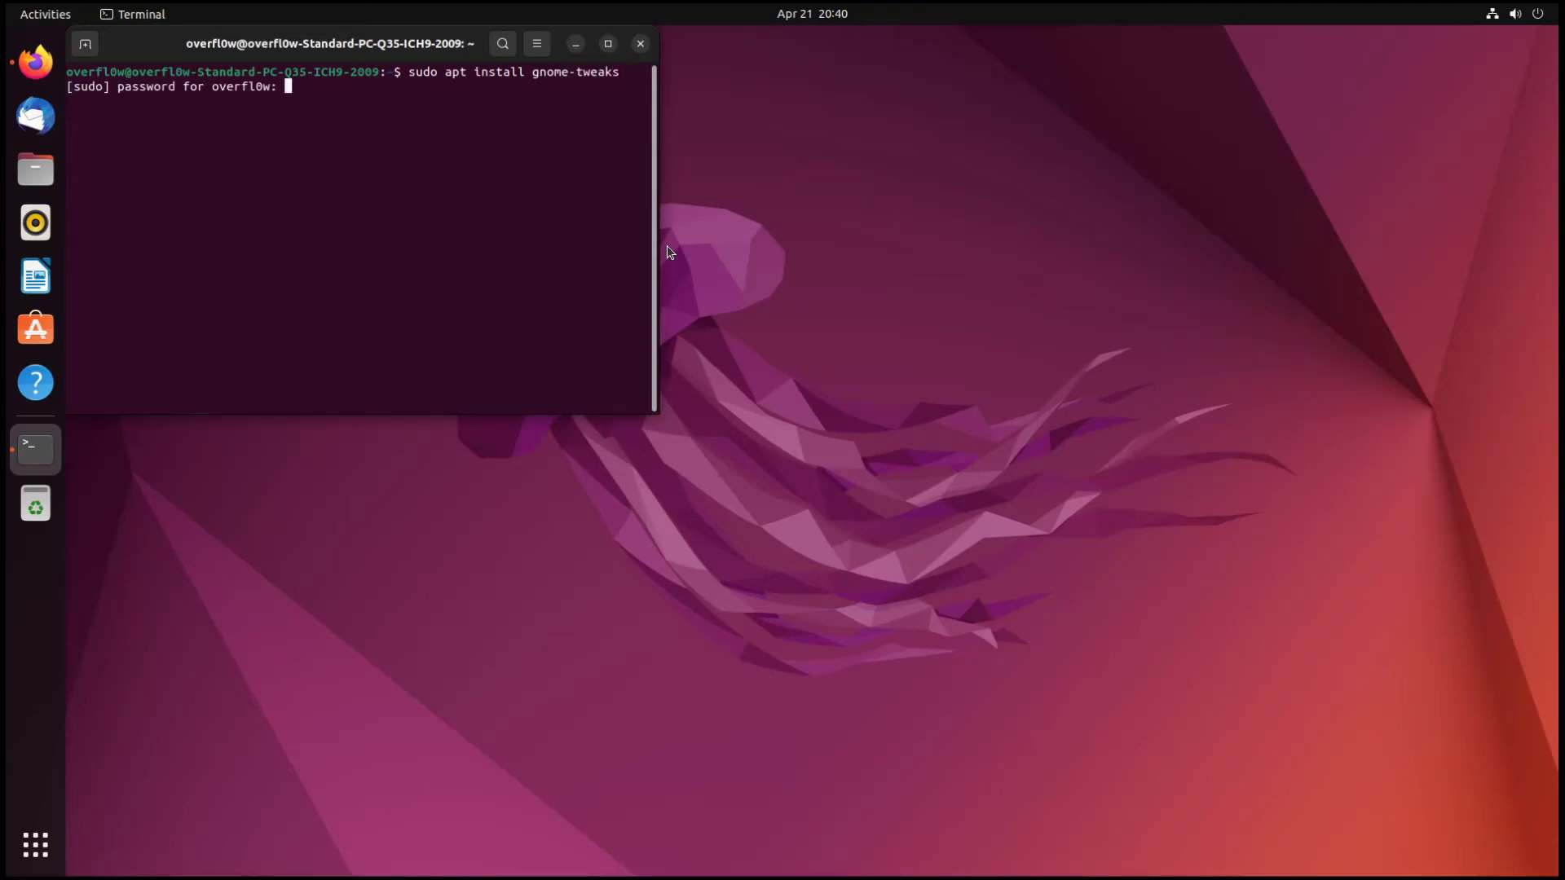
key("Return")
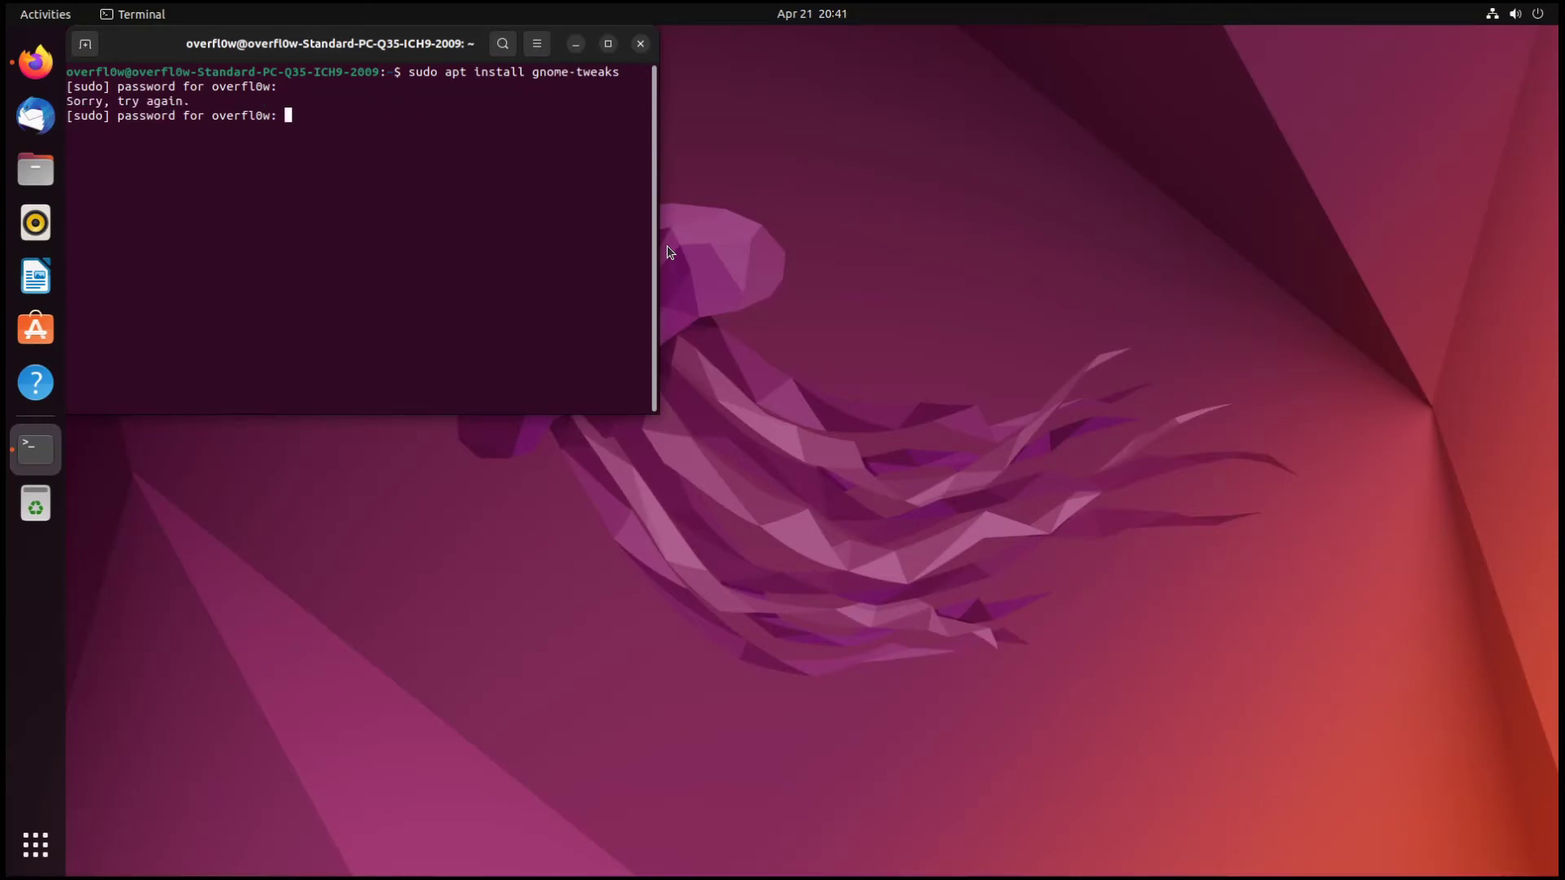
key("Return")
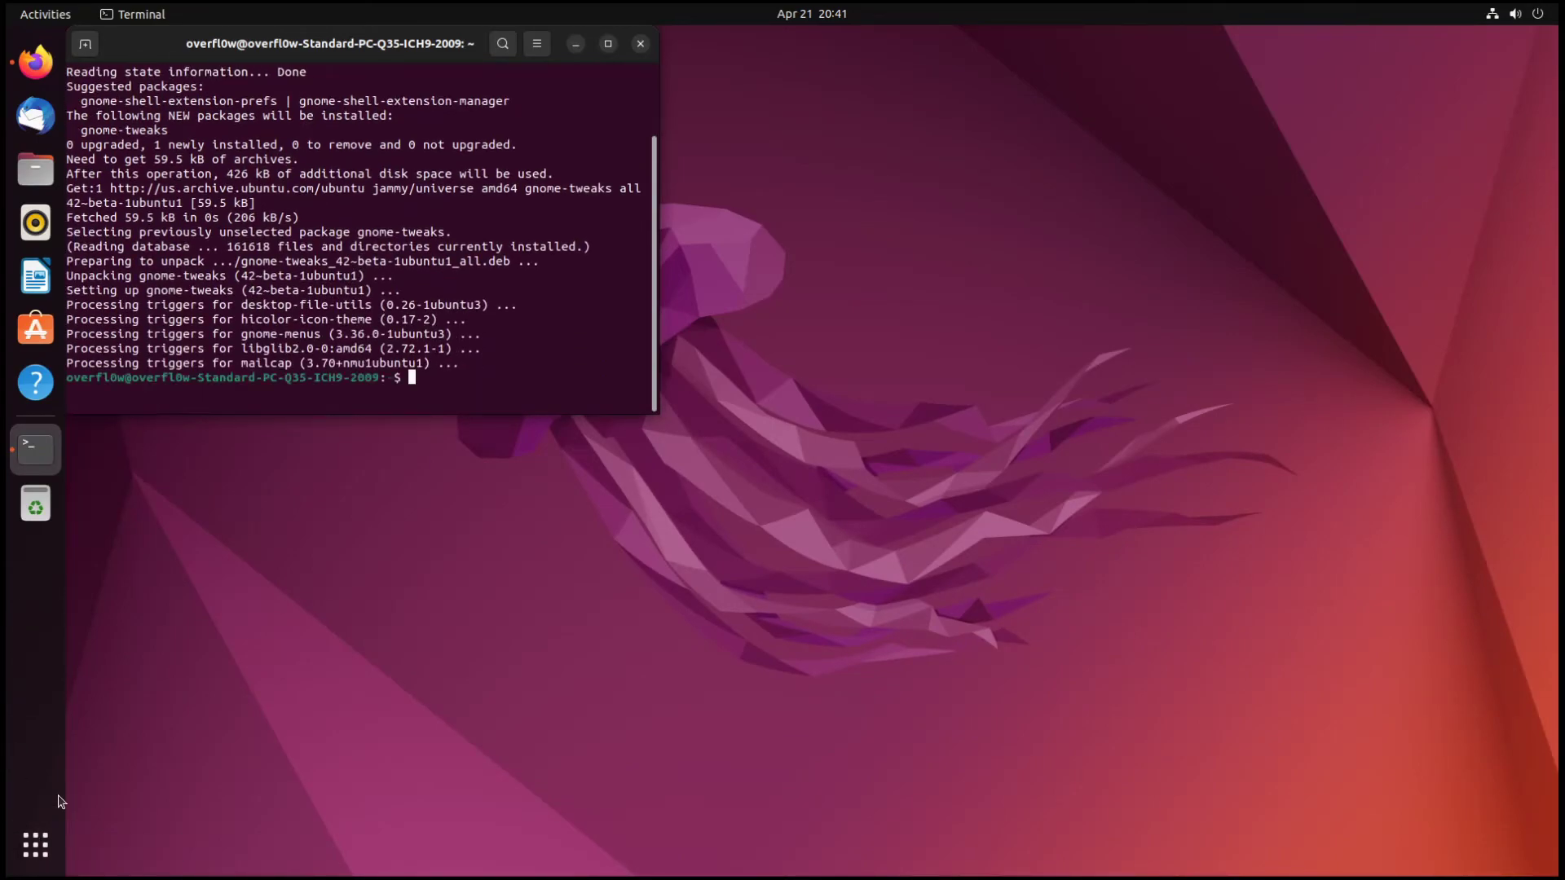
left_click(31, 838)
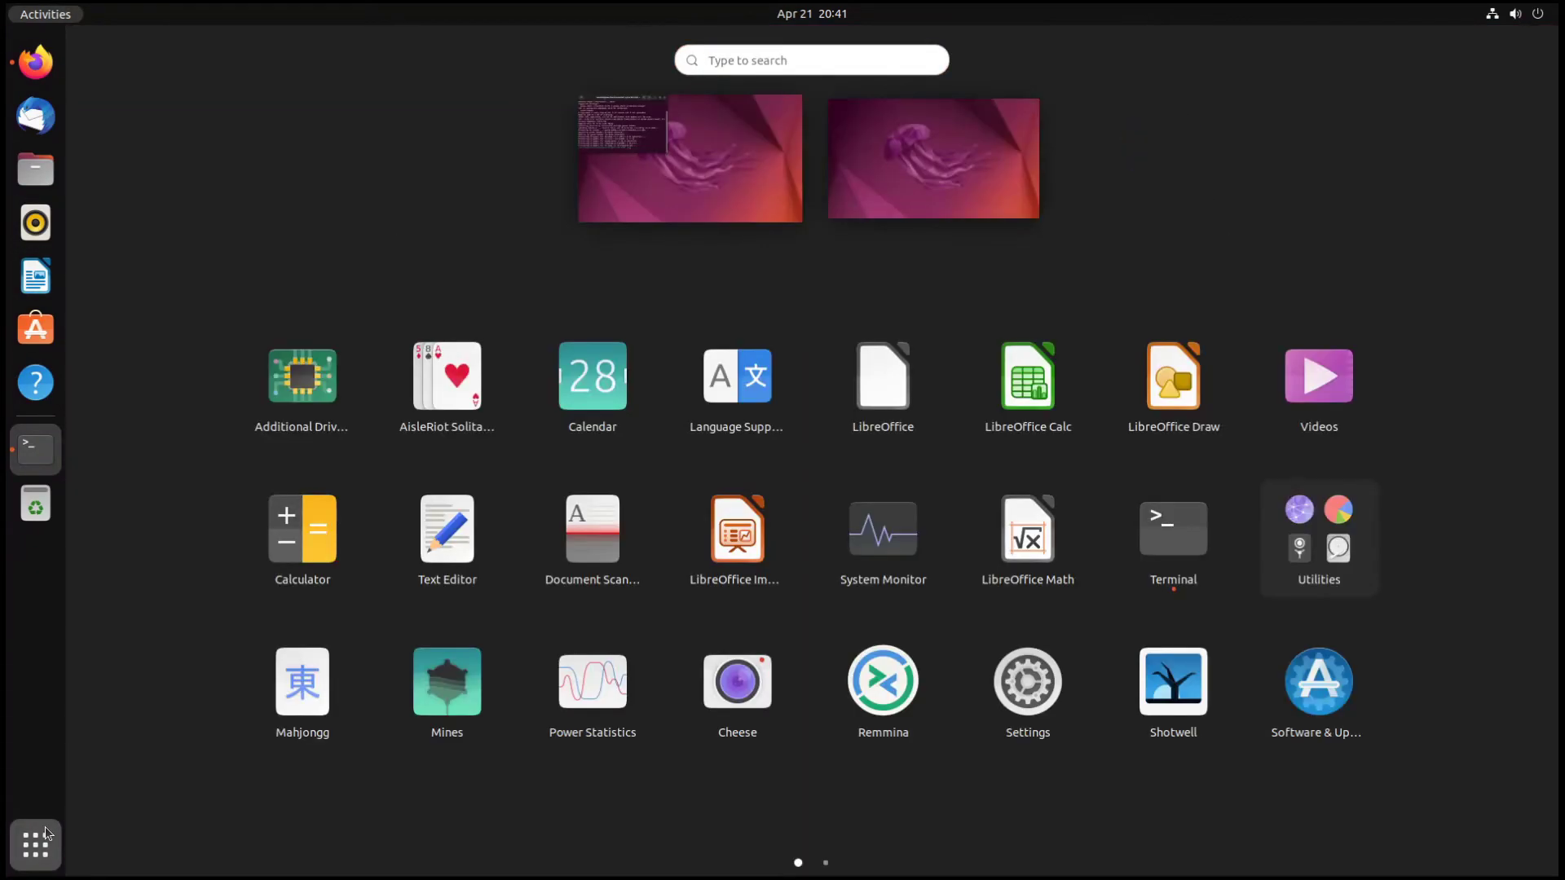
- Search 'sl' to launch Settings and glance at the Network and Bluetooth pages
type("sl")
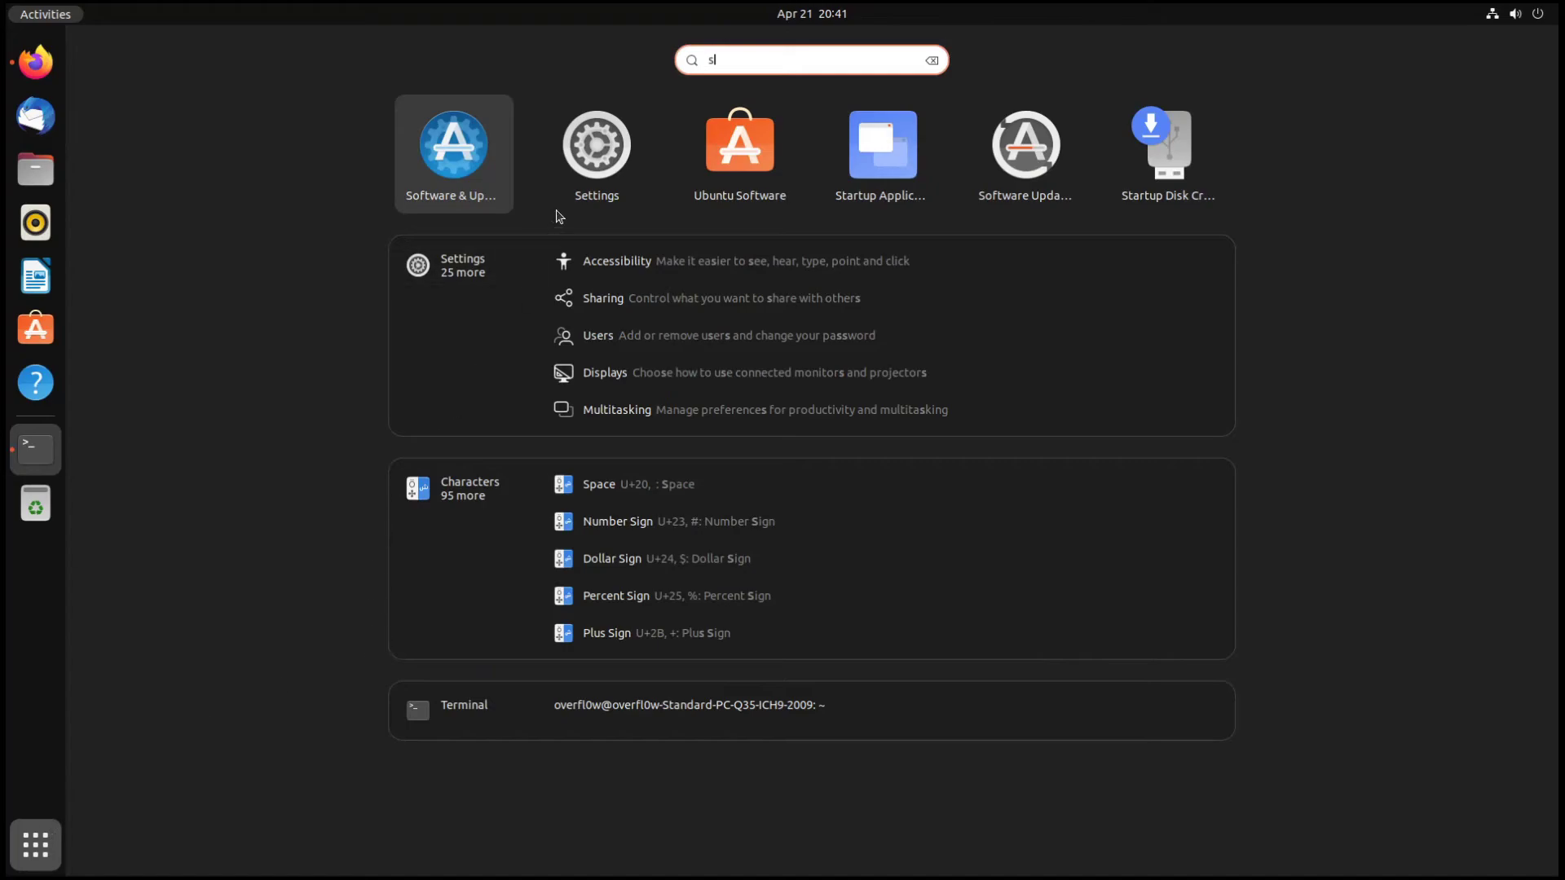
left_click(571, 188)
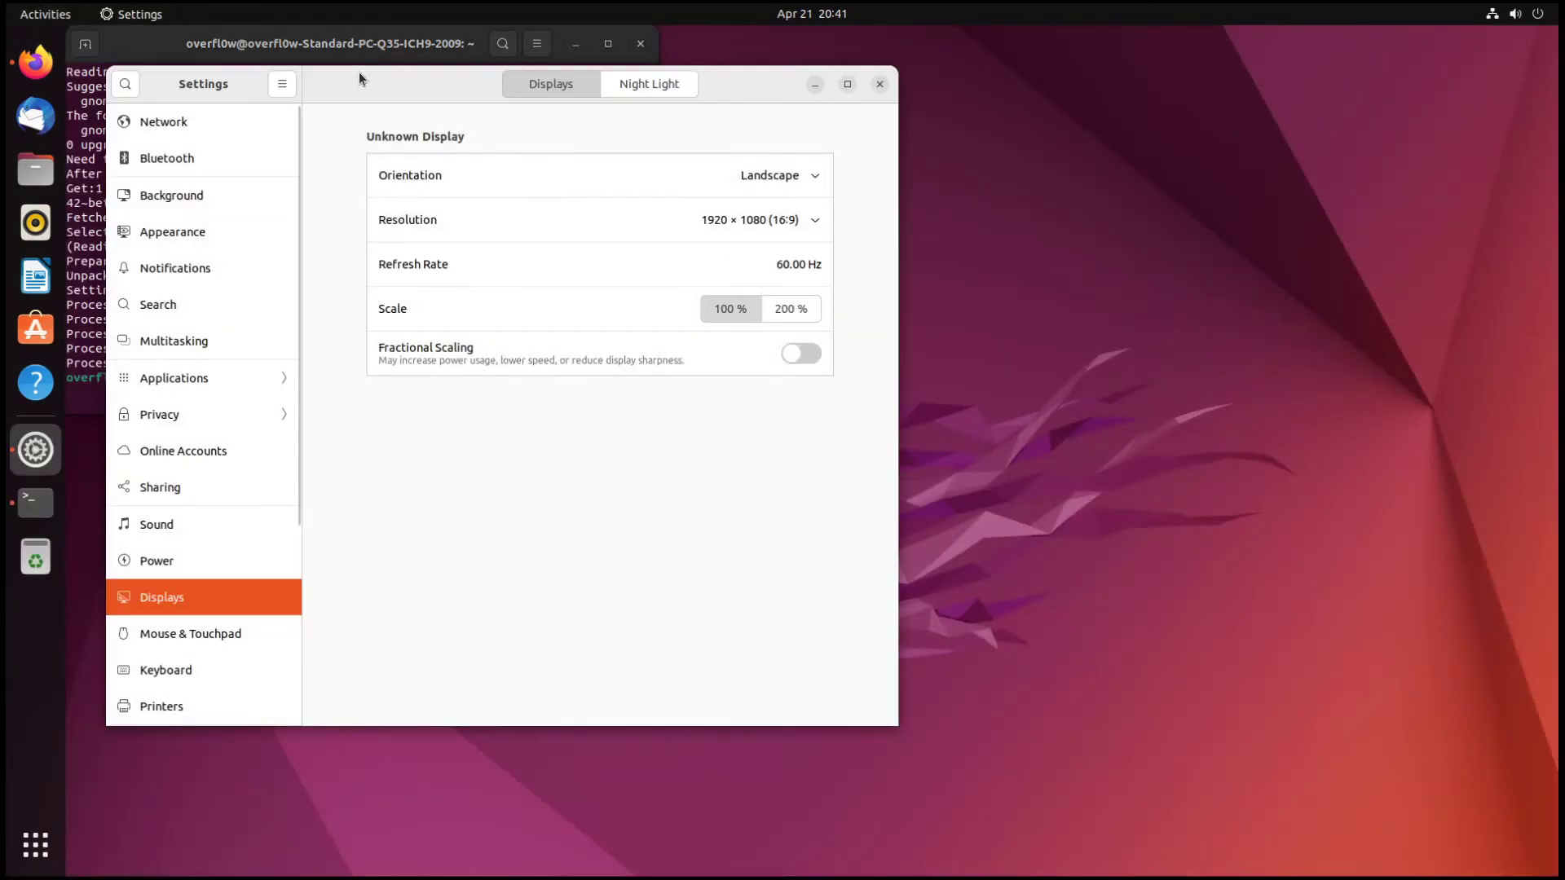
left_click_drag(359, 72, 715, 76)
scroll(556, 220, "down", 5)
scroll(521, 204, "up", 5)
left_click(531, 139)
left_click(538, 172)
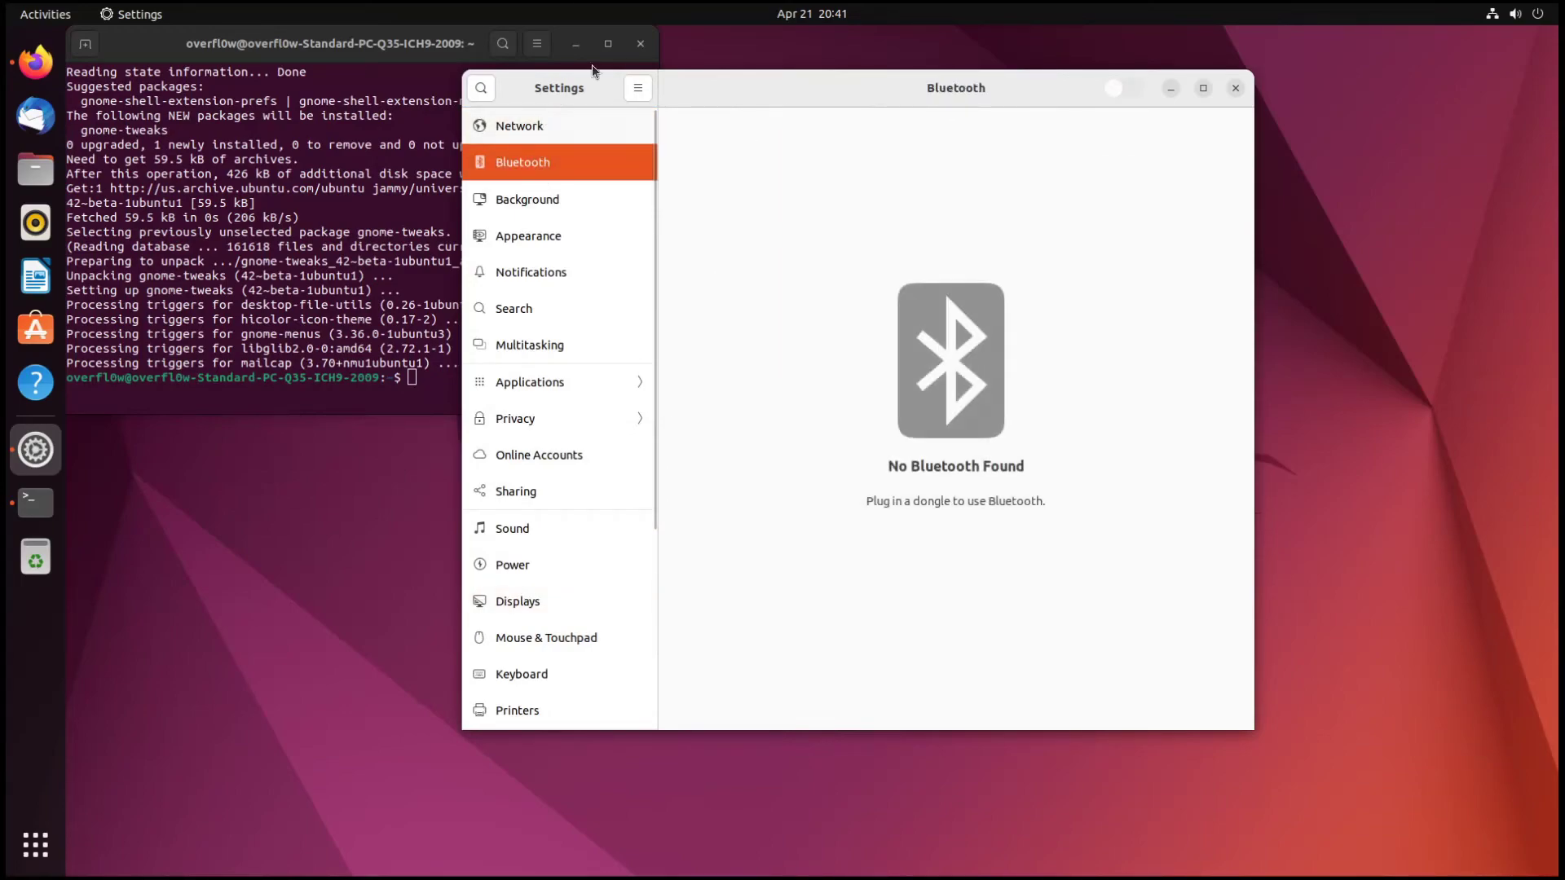
- Try the dark, purple and grey jellyfish wallpapers, settling on the pink jellyfish
left_click(535, 202)
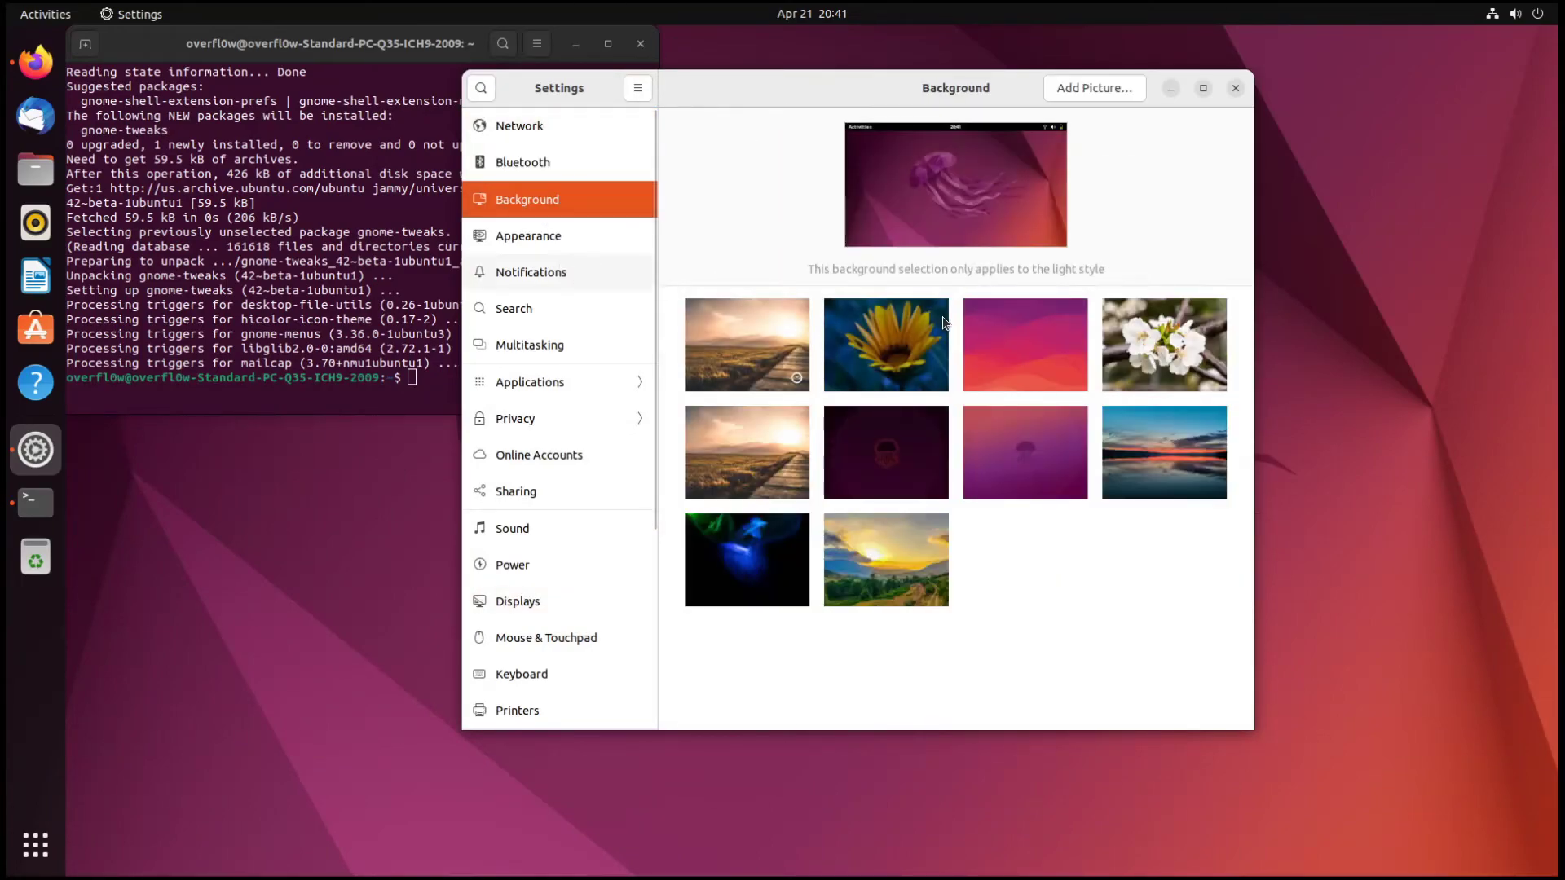
left_click(910, 442)
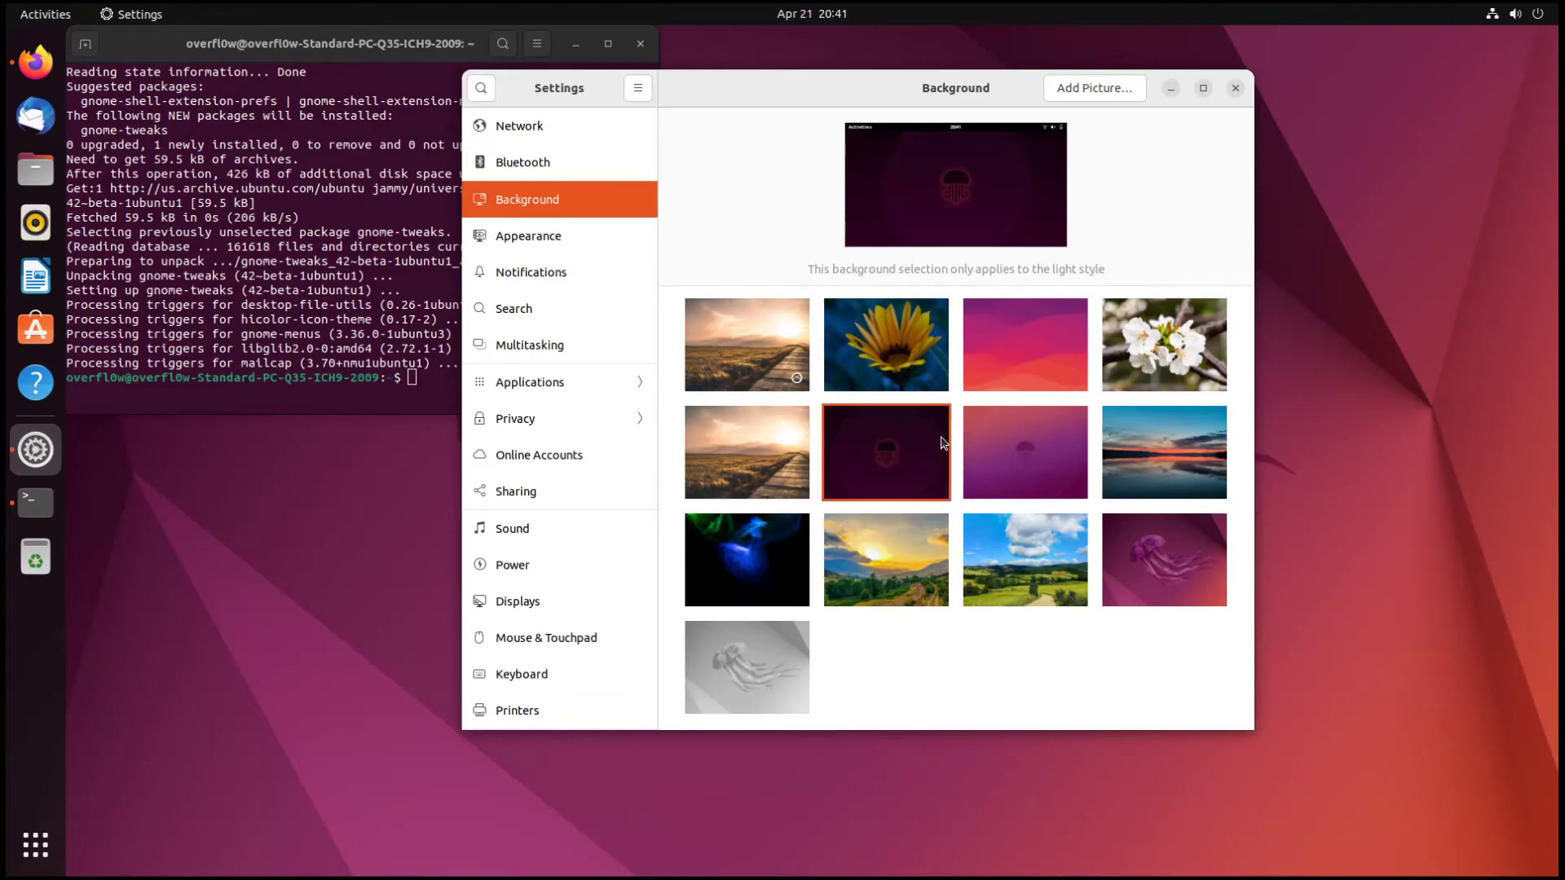
left_click_drag(879, 90, 1371, 269)
left_click(1206, 525)
left_click_drag(1269, 286, 887, 176)
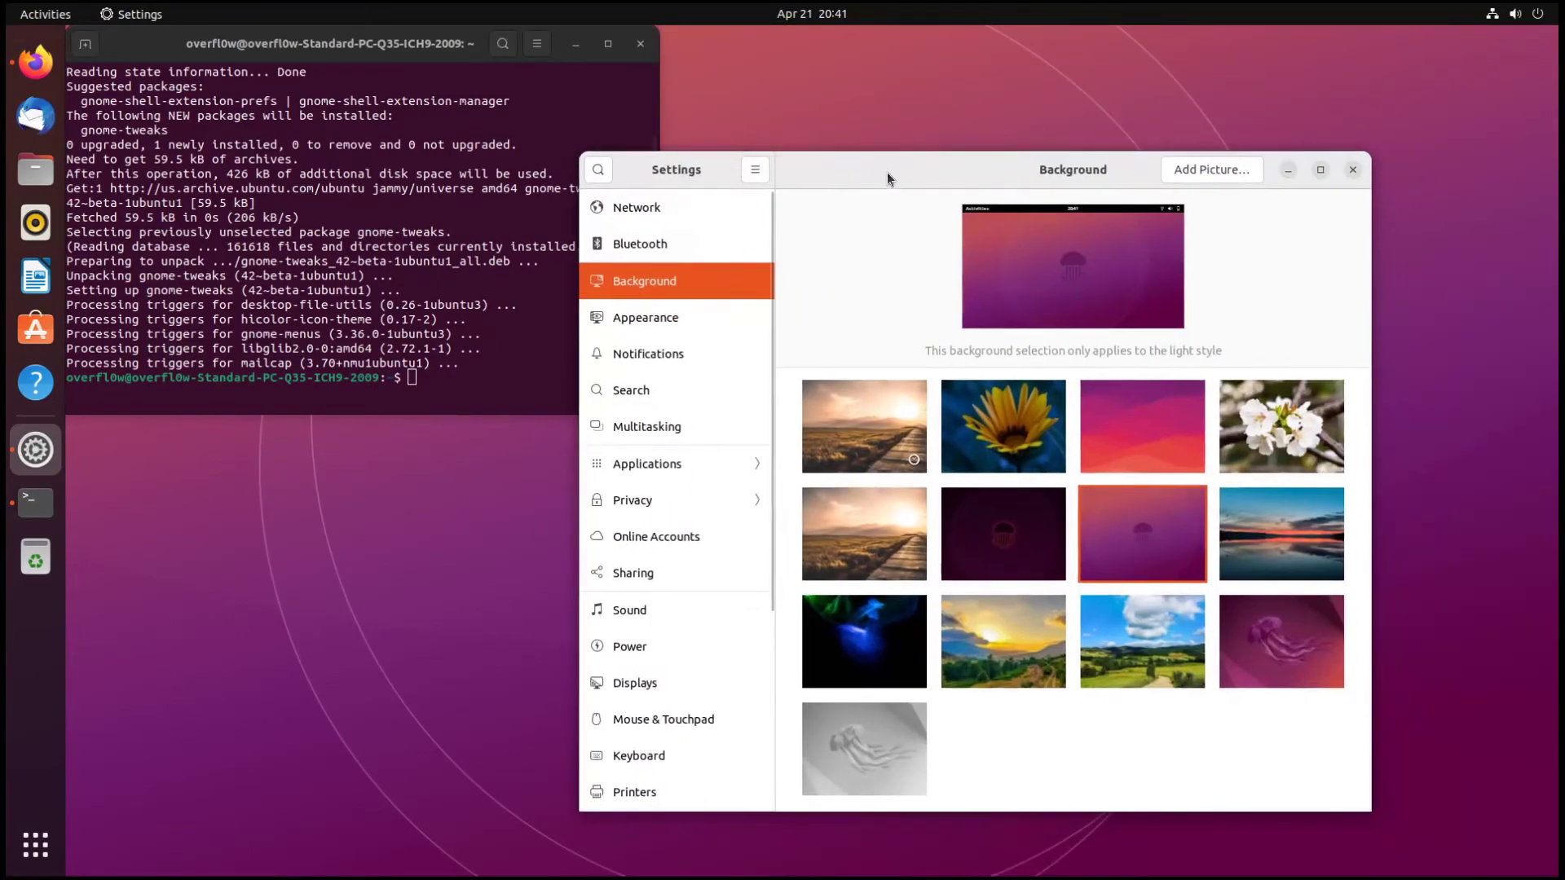
left_click(1336, 674)
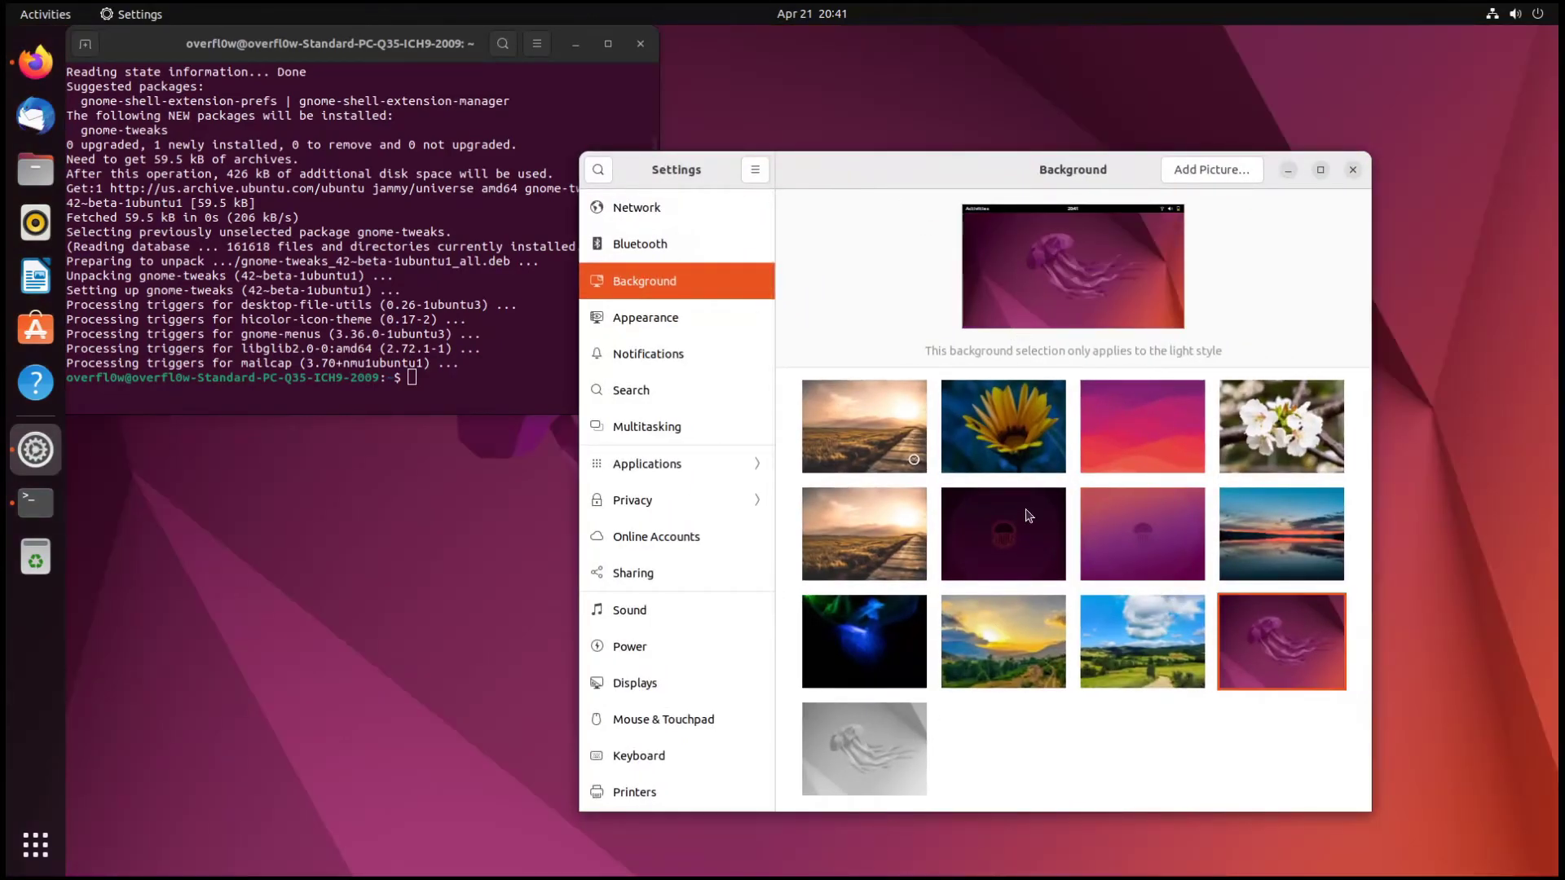
left_click(864, 748)
left_click_drag(949, 188, 1063, 149)
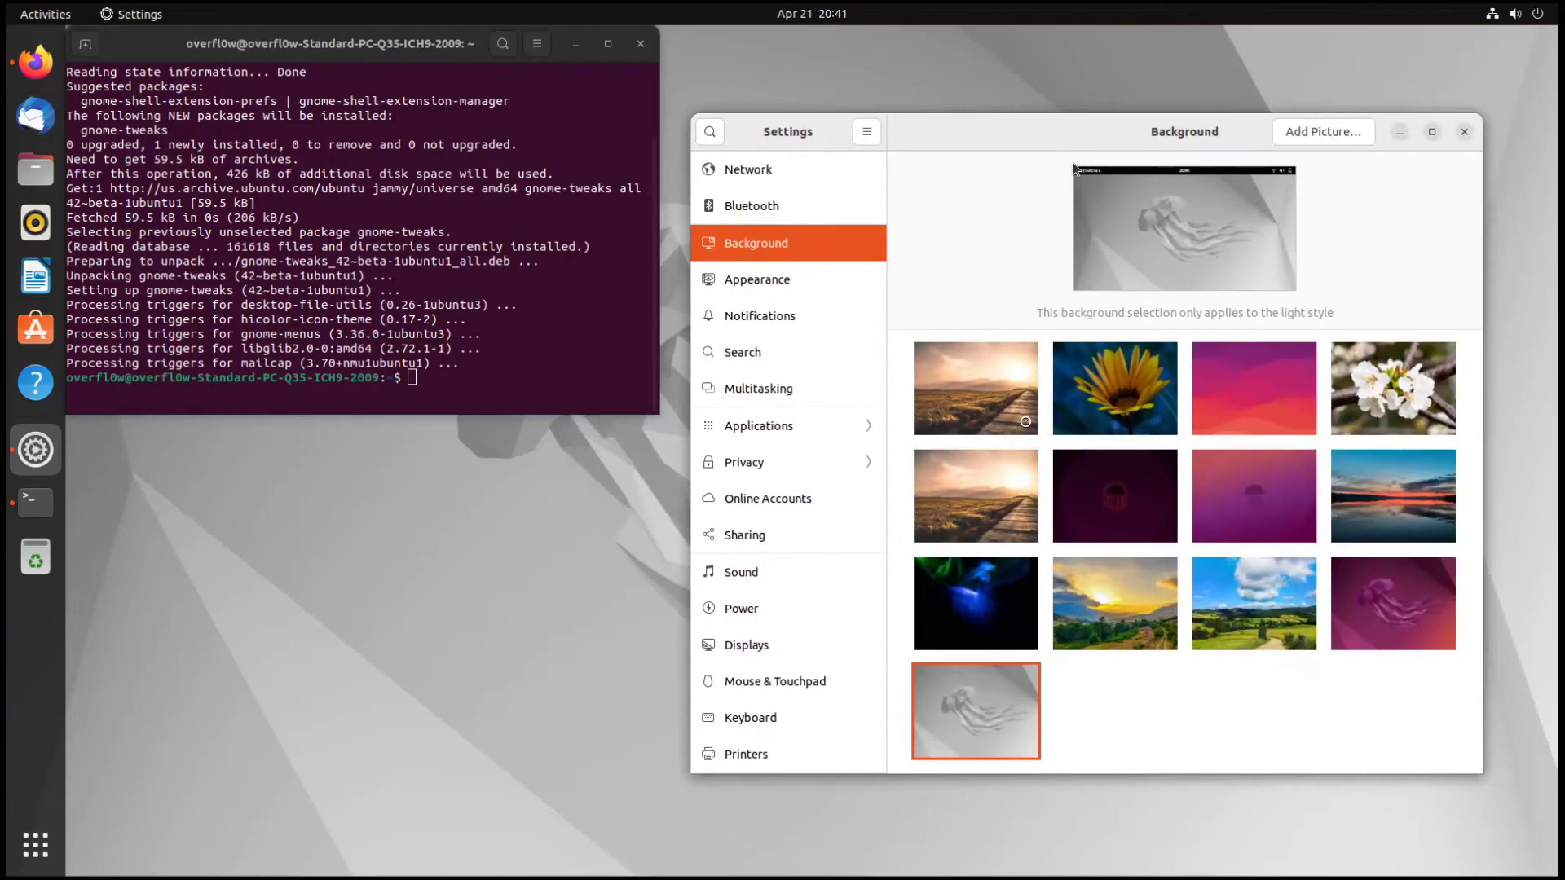
left_click(1304, 476)
- Set the Appearance style to Dark and type neofetch into the Terminal
left_click(755, 285)
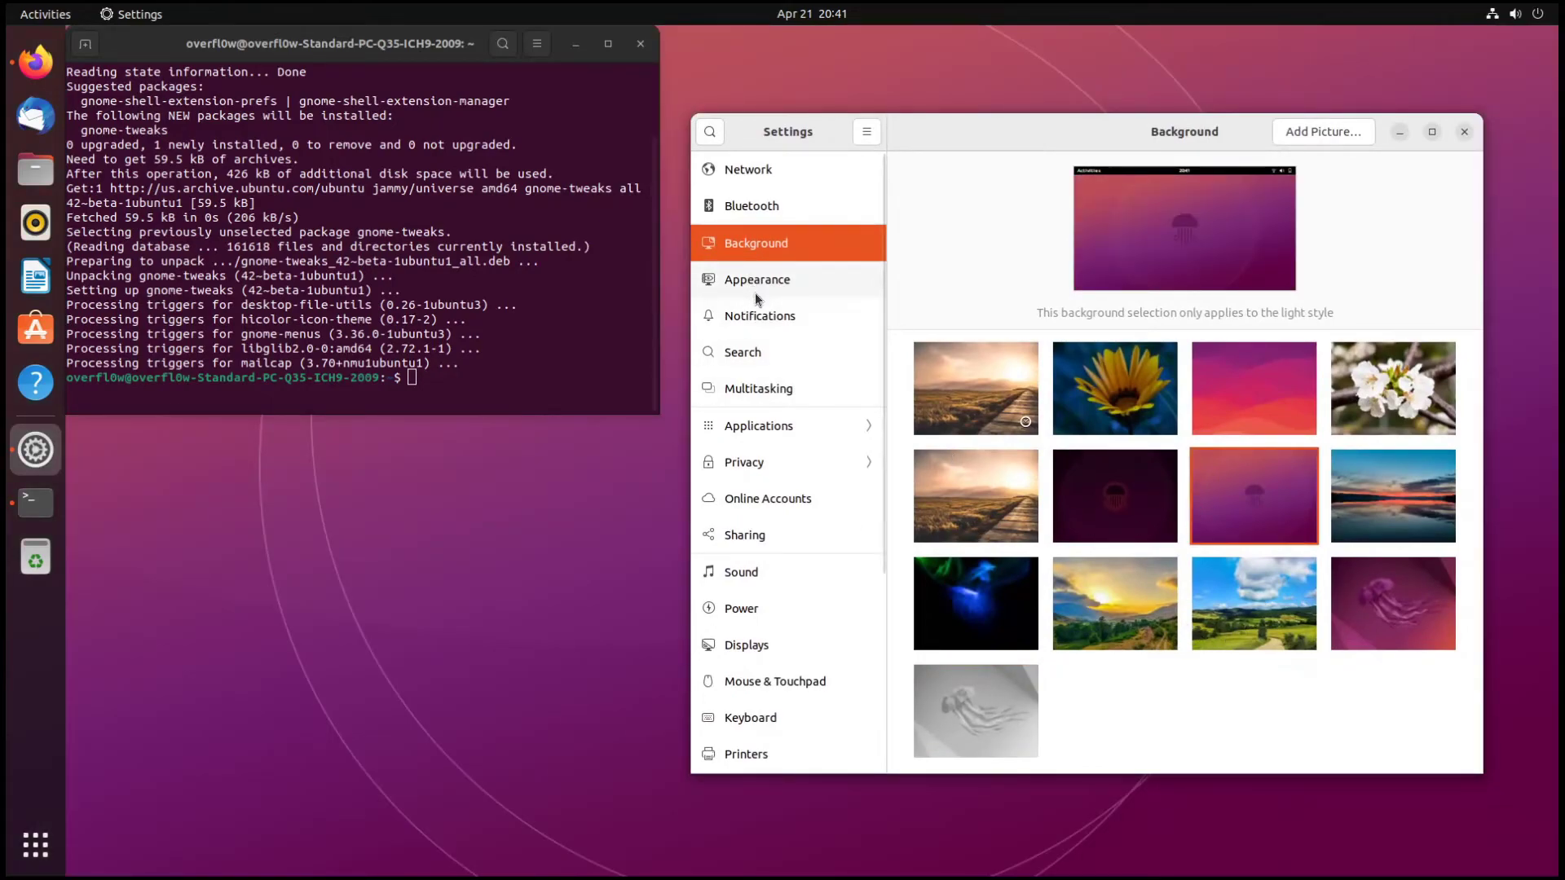
left_click_drag(1123, 135, 727, 103)
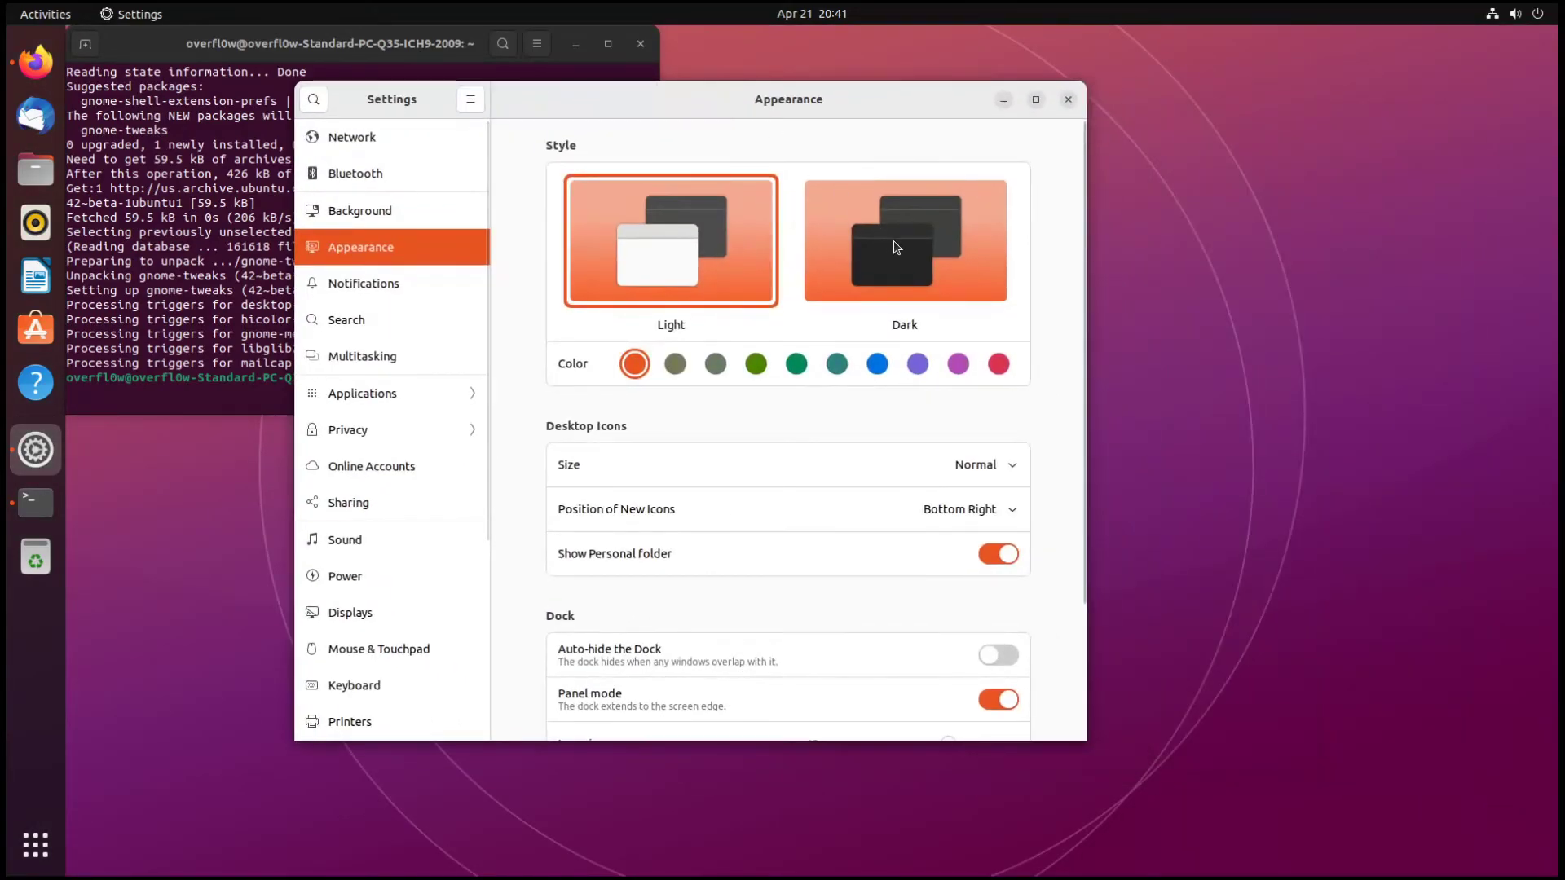
left_click(885, 243)
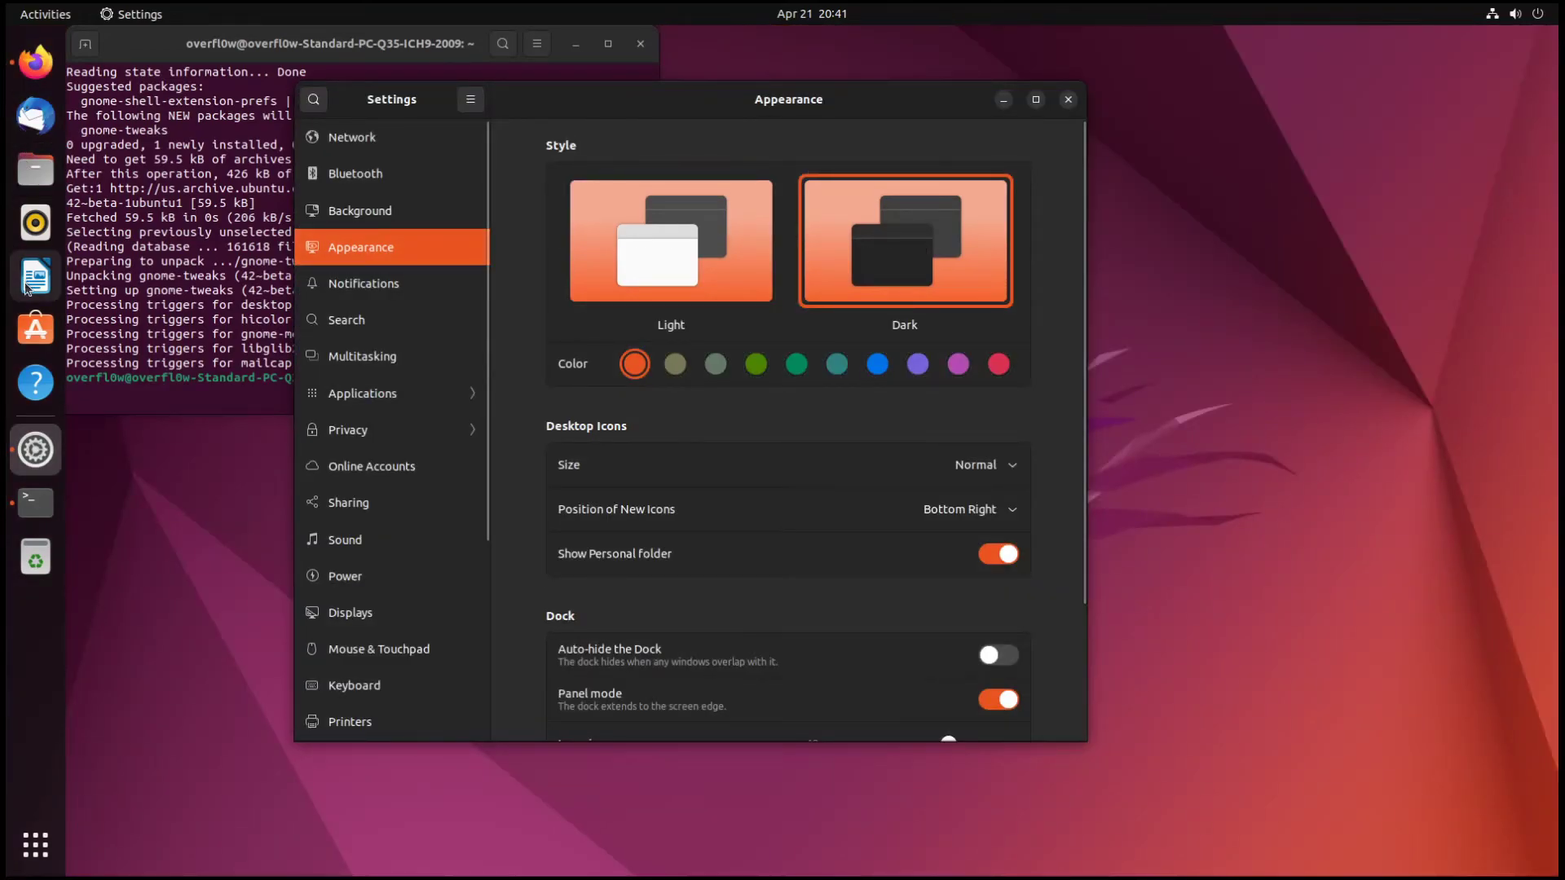
left_click(143, 226)
type("neofetcvh")
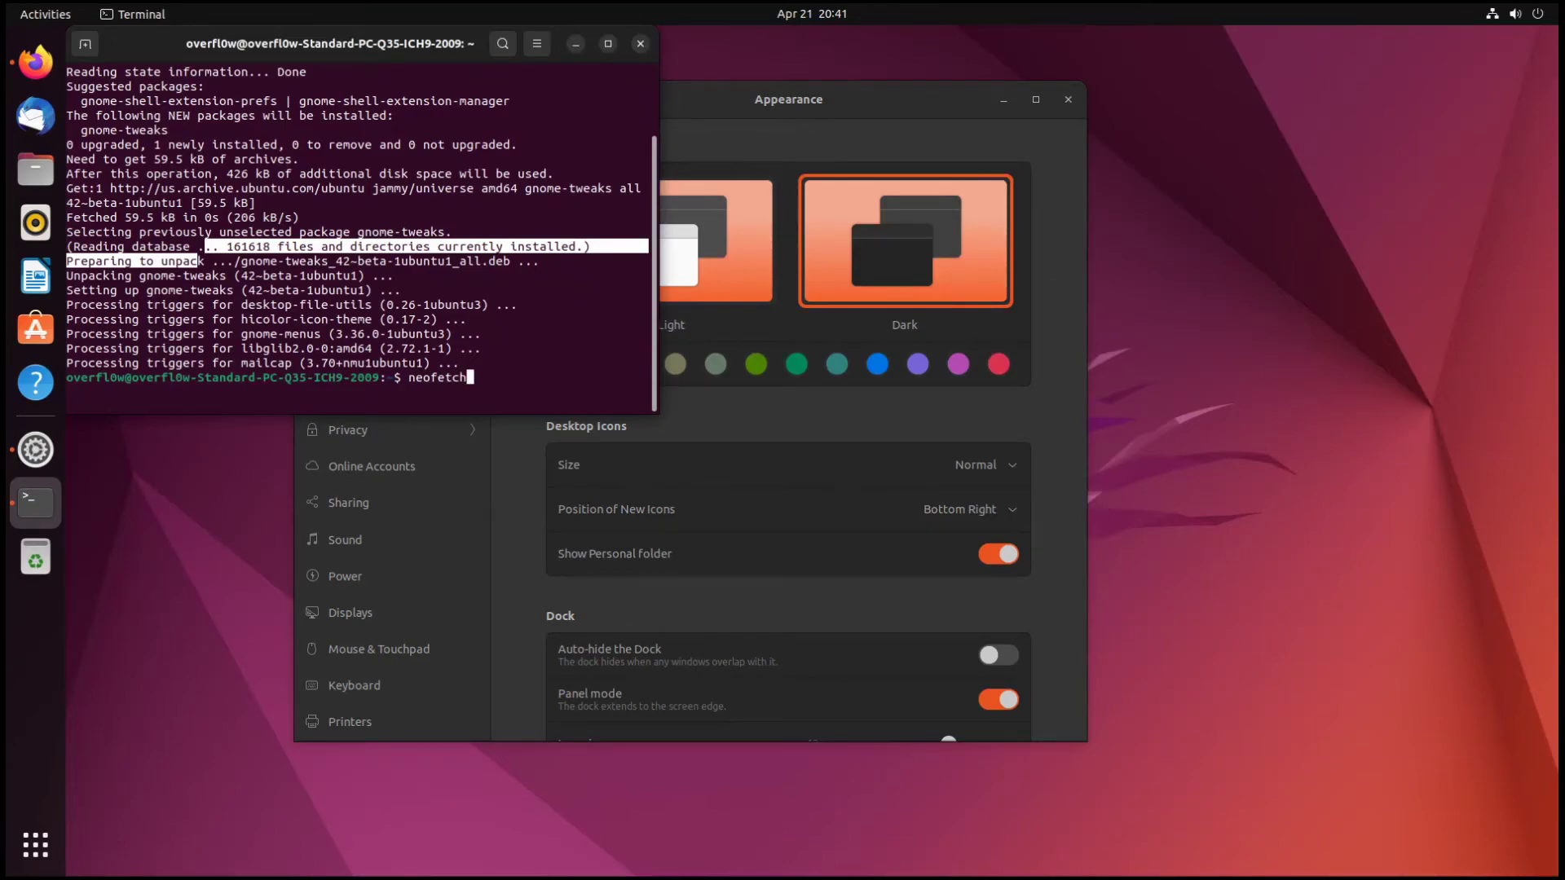
- Run neofetch to show the Ubuntu 22.04 system summary
key("Return")
left_click_drag(438, 245, 612, 276)
left_click(130, 315)
- Launch LibreOffice Writer, close its Tip of the Day, and raise Settings above it
left_click(34, 294)
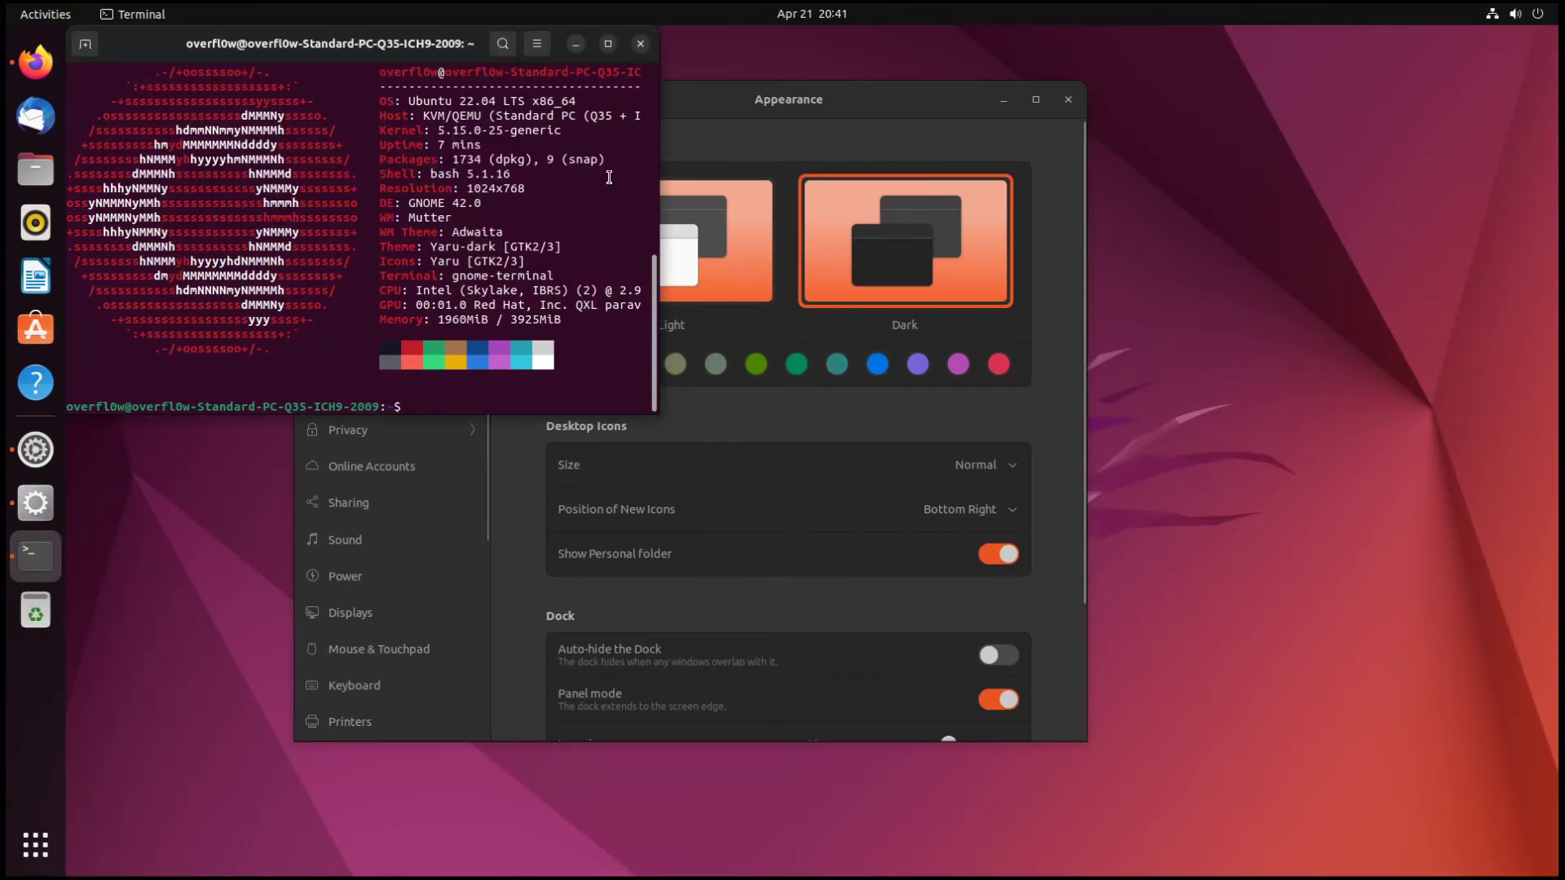
left_click(777, 145)
left_click_drag(992, 125, 1164, 114)
left_click_drag(978, 41, 485, 69)
left_click(532, 246)
left_click_drag(897, 75, 293, 67)
left_click(1467, 101)
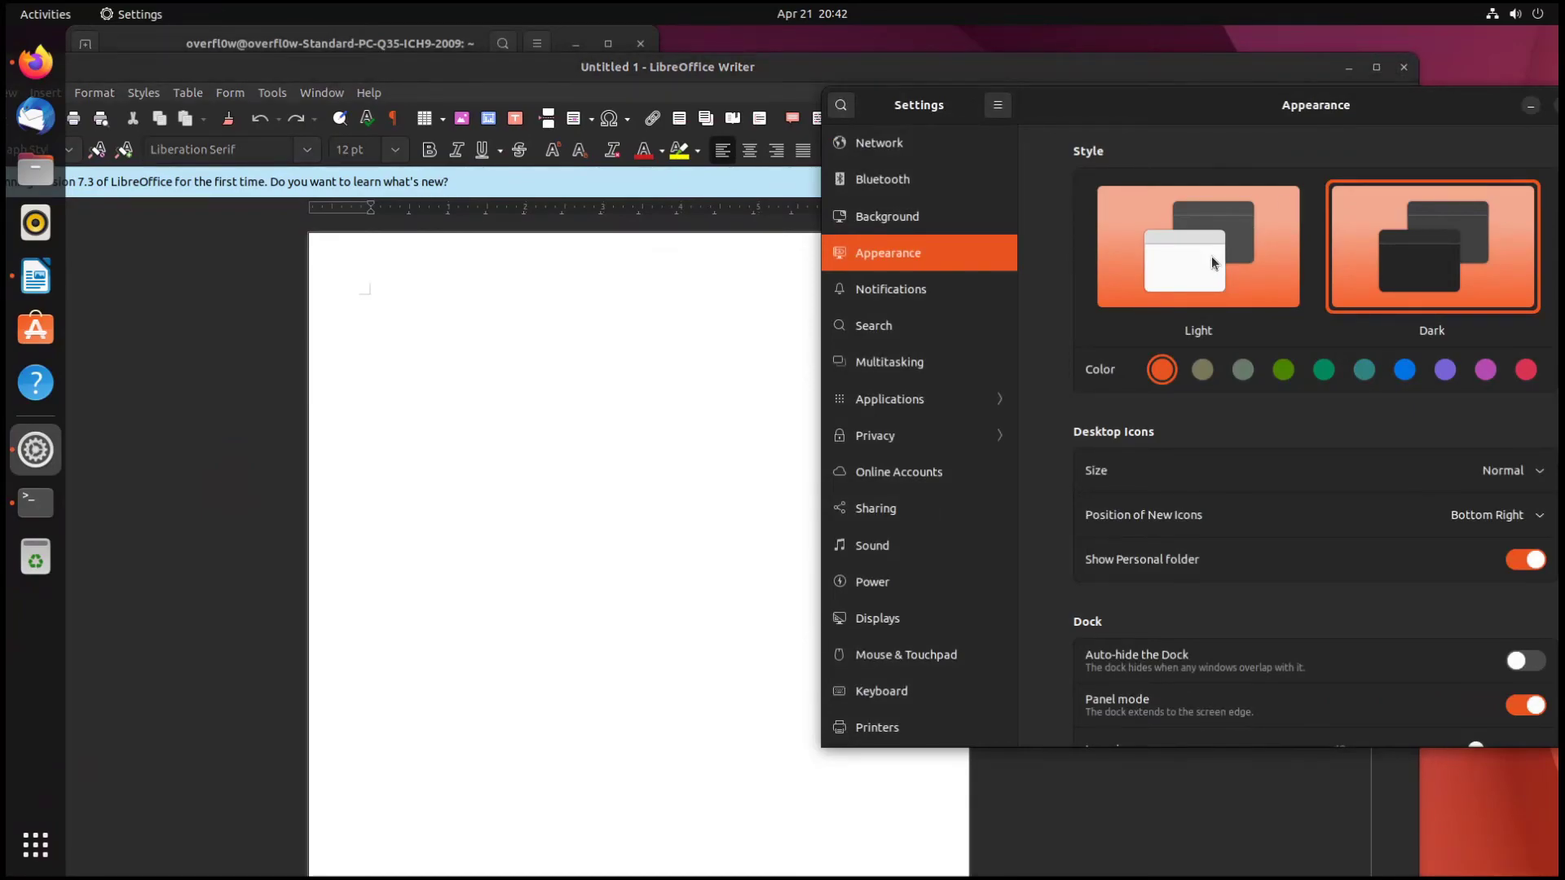
- Switch the desktop back to the Light style and set the accent colour to teal
left_click(1211, 256)
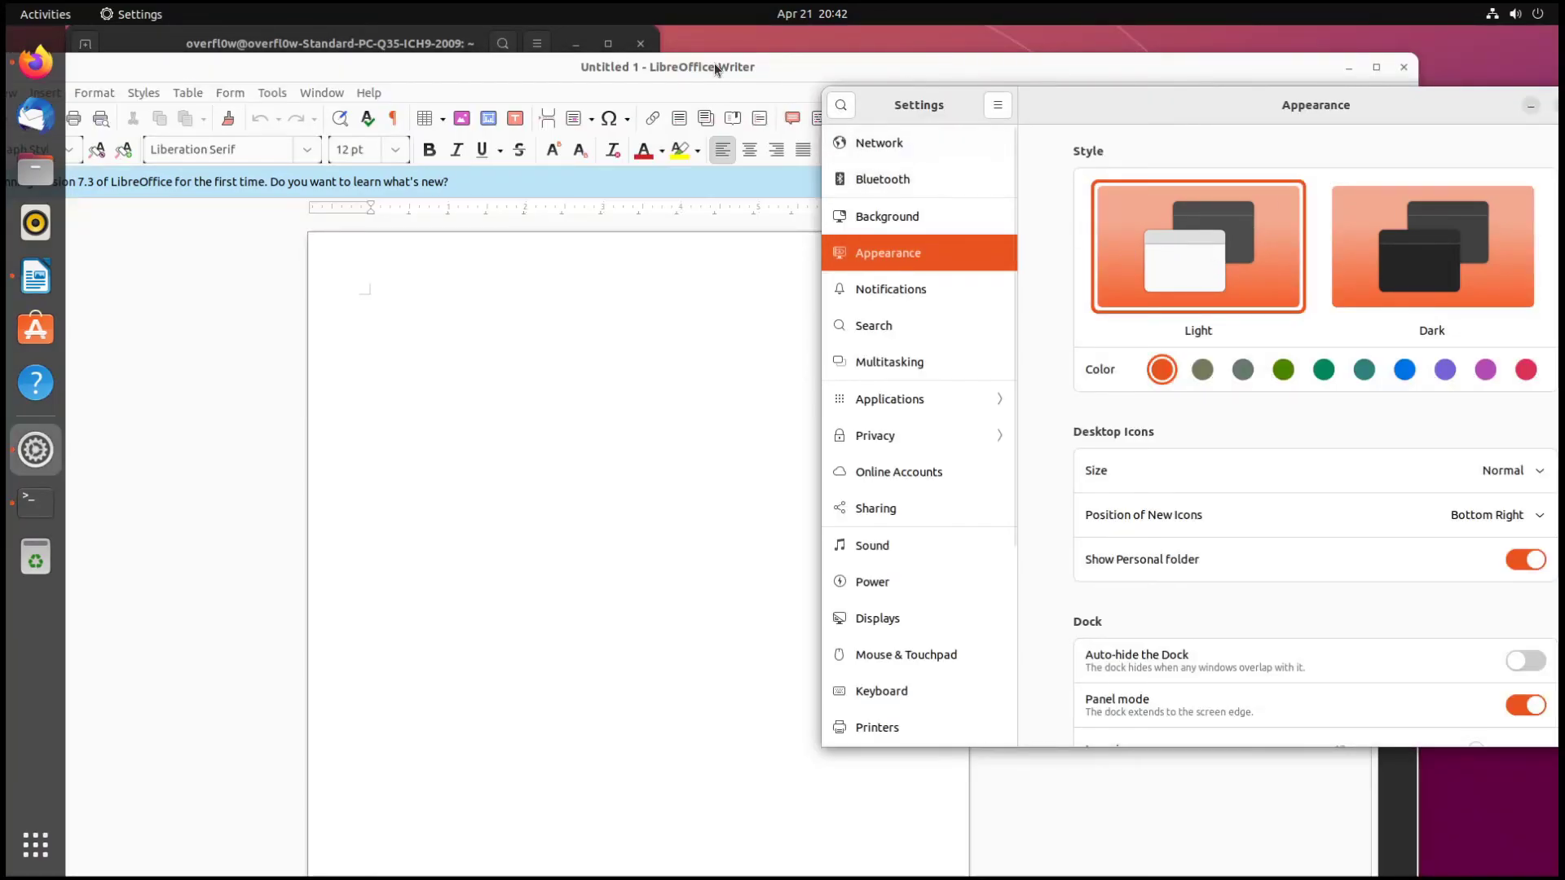
double_click(785, 53)
left_click_drag(769, 56, 700, 56)
left_click(1356, 130)
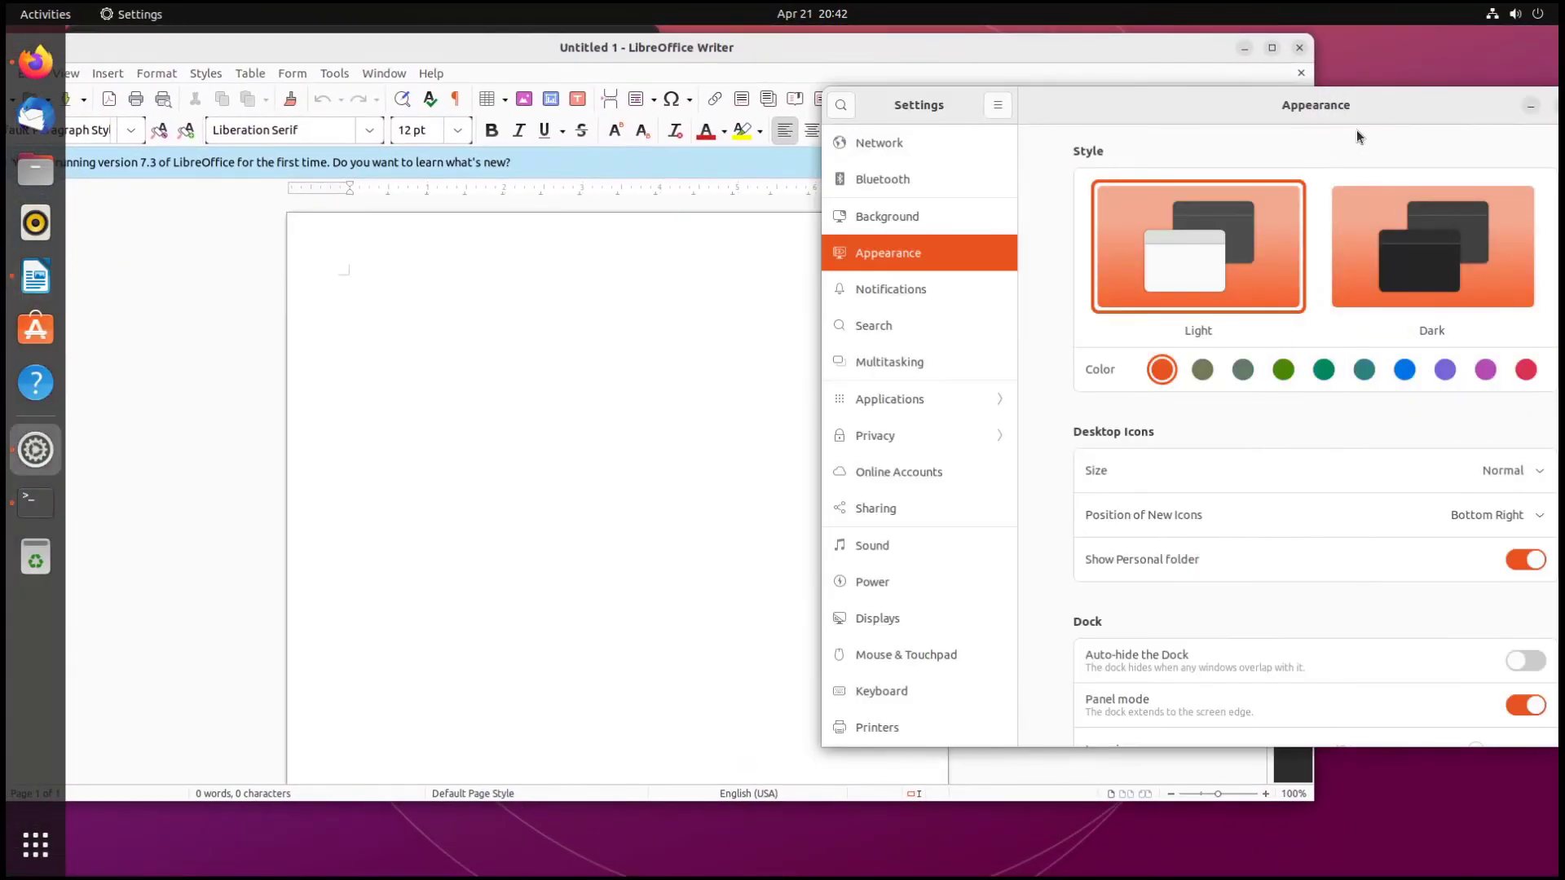
left_click_drag(1236, 122, 889, 65)
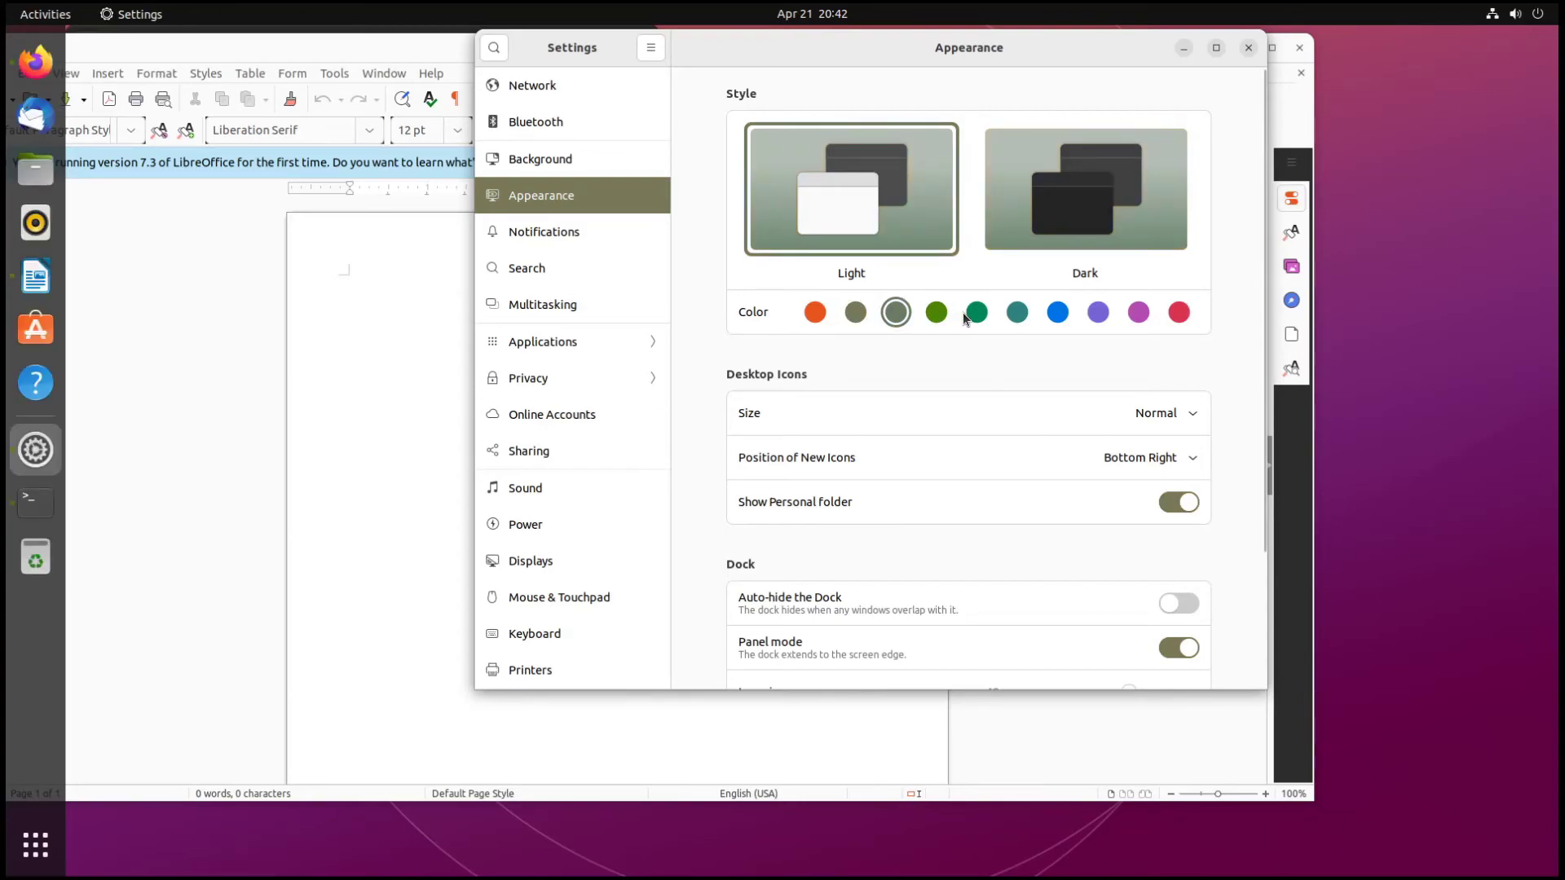
left_click(933, 316)
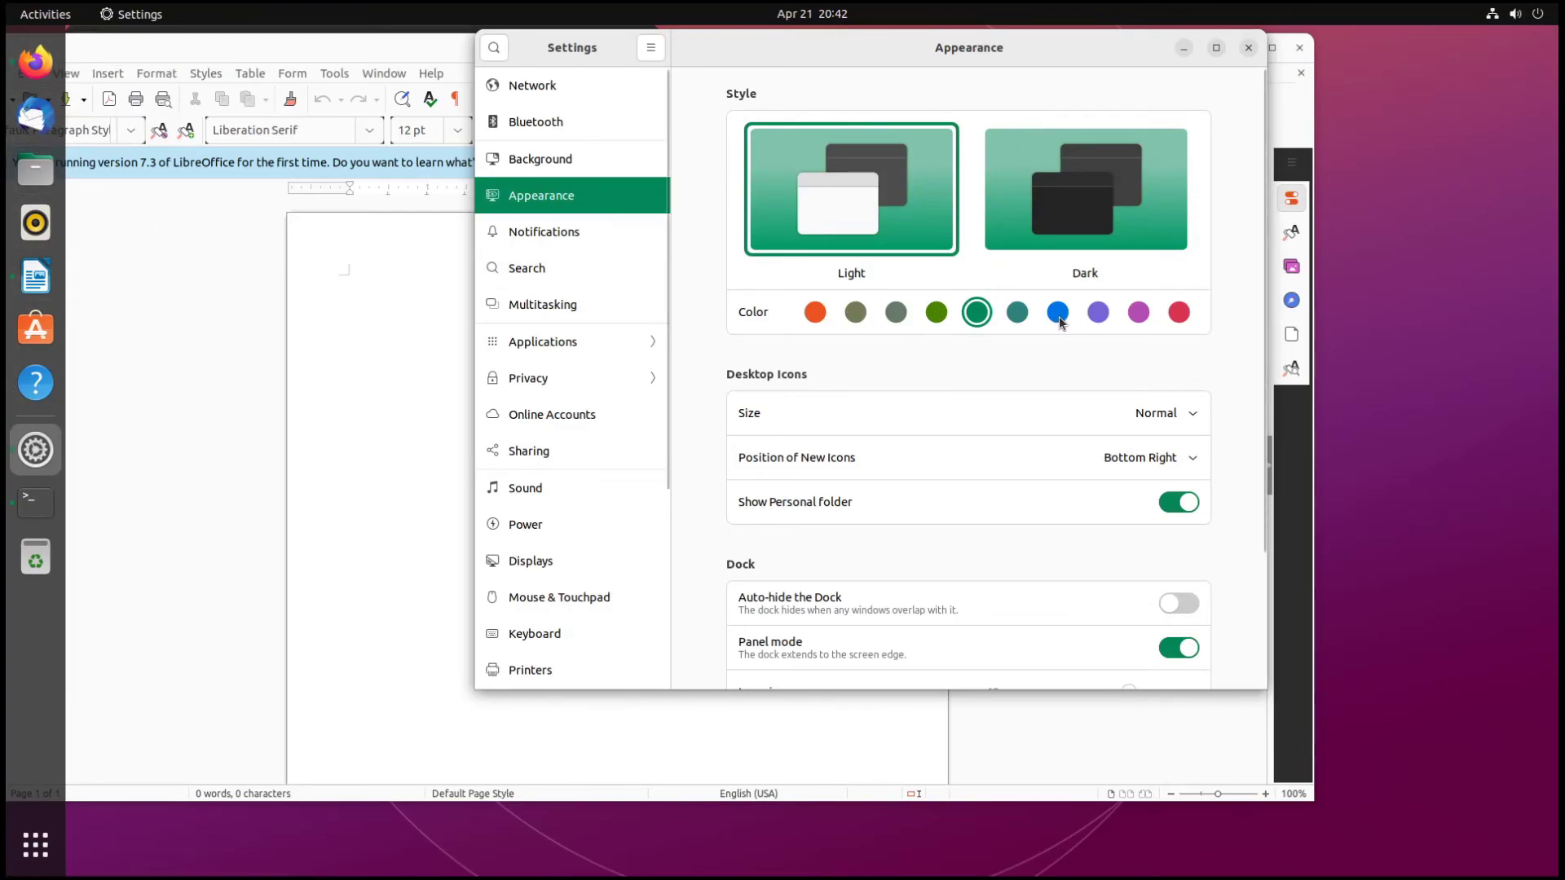
left_click(1017, 313)
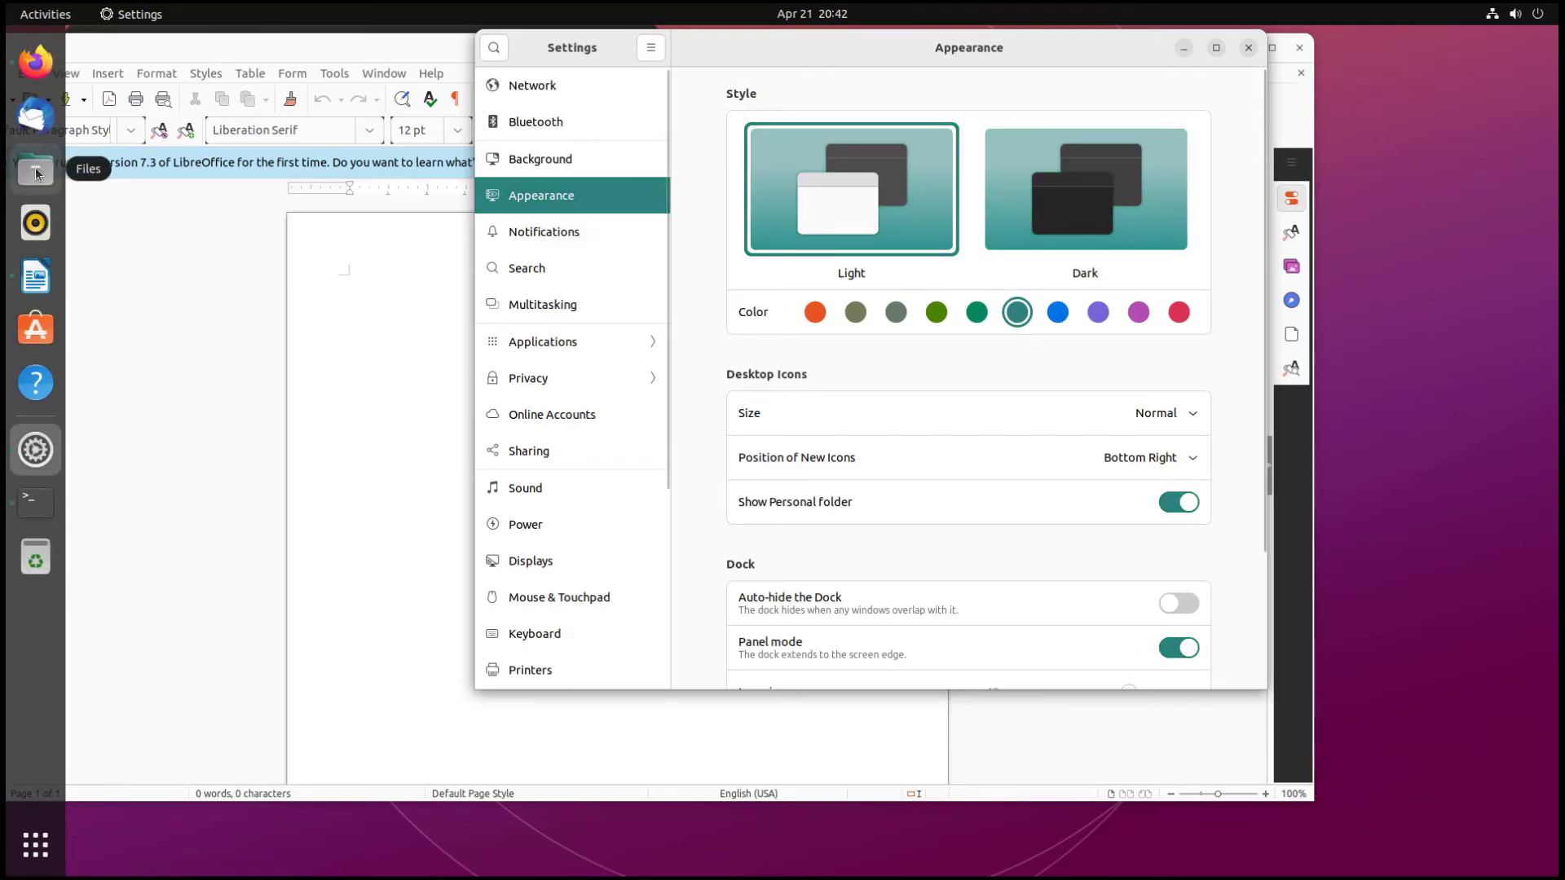
- Toggle dock Auto-hide and Panel mode off and back, then close Settings
scroll(1023, 391, "down", 4)
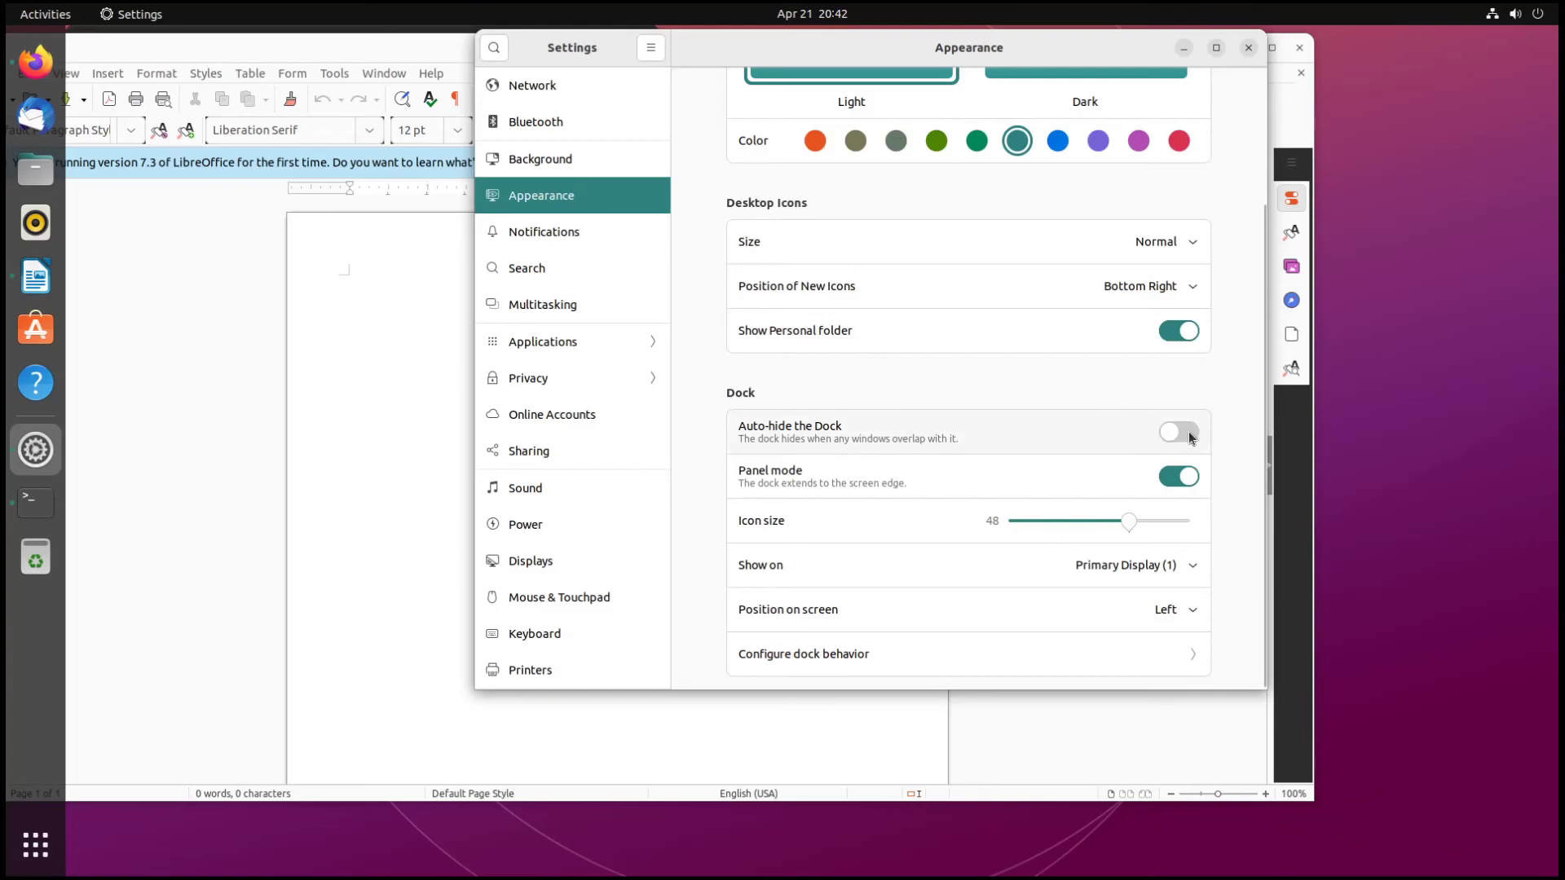
left_click(1186, 434)
left_click(1183, 436)
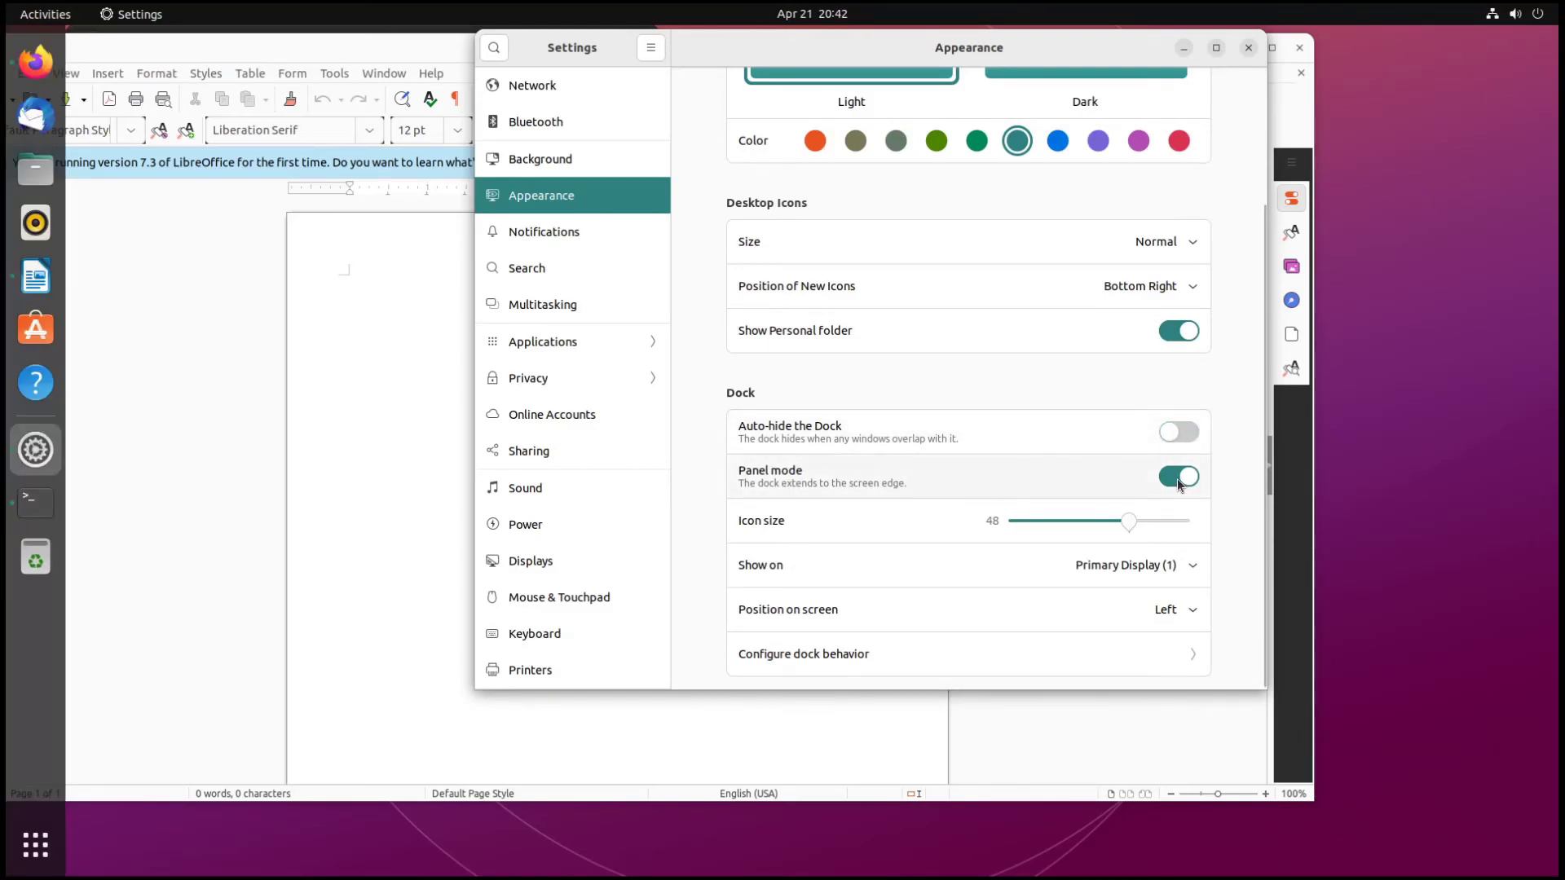
left_click(1179, 481)
left_click(1180, 479)
scroll(629, 315, "down", 5)
scroll(617, 433, "up", 5)
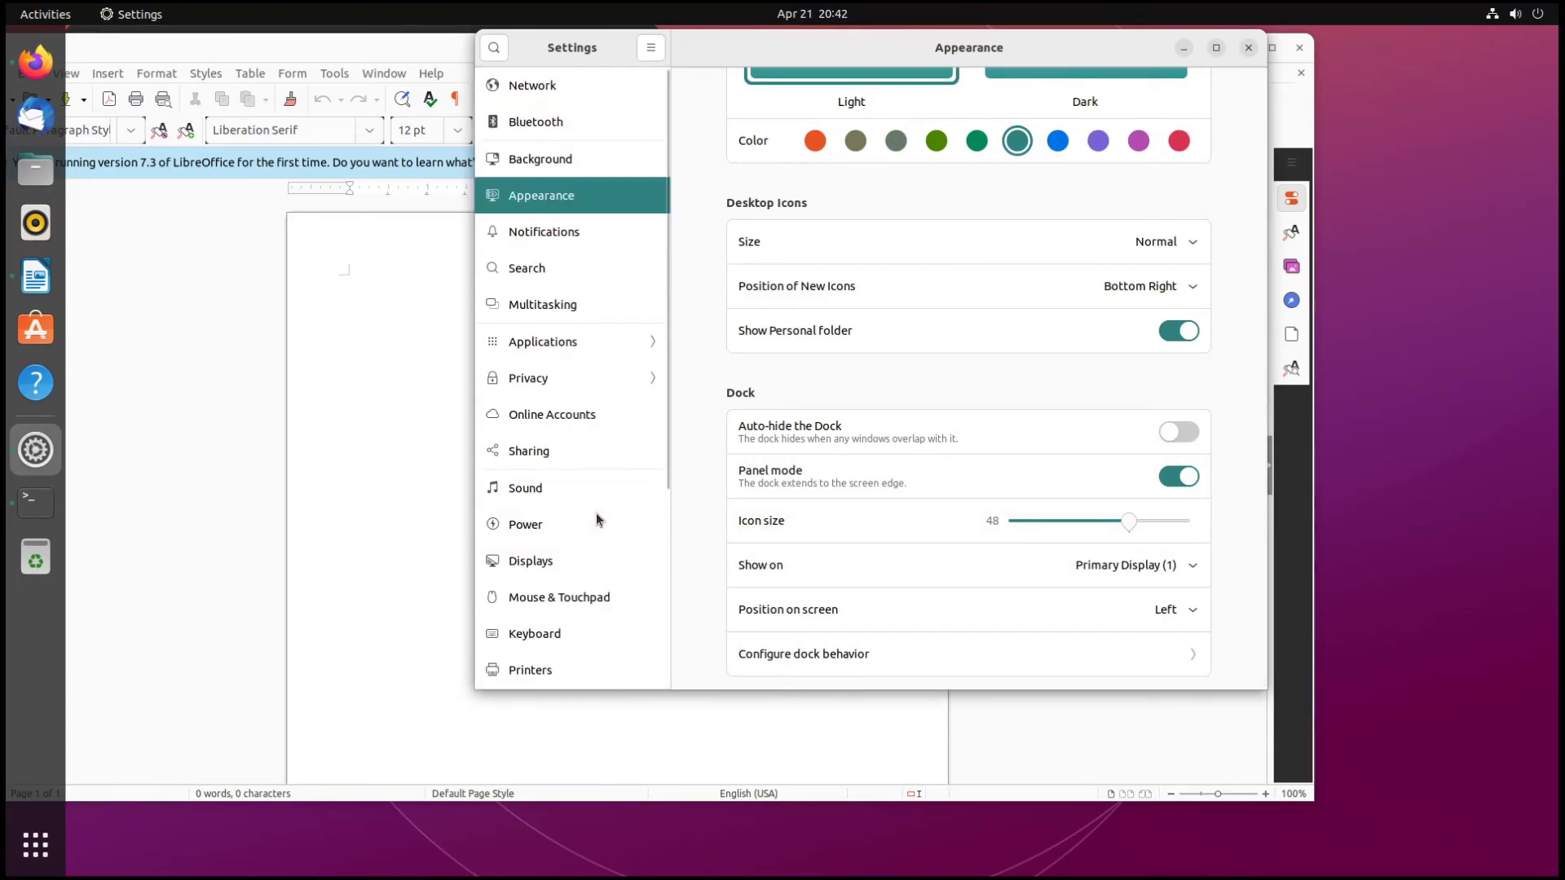
left_click(1248, 47)
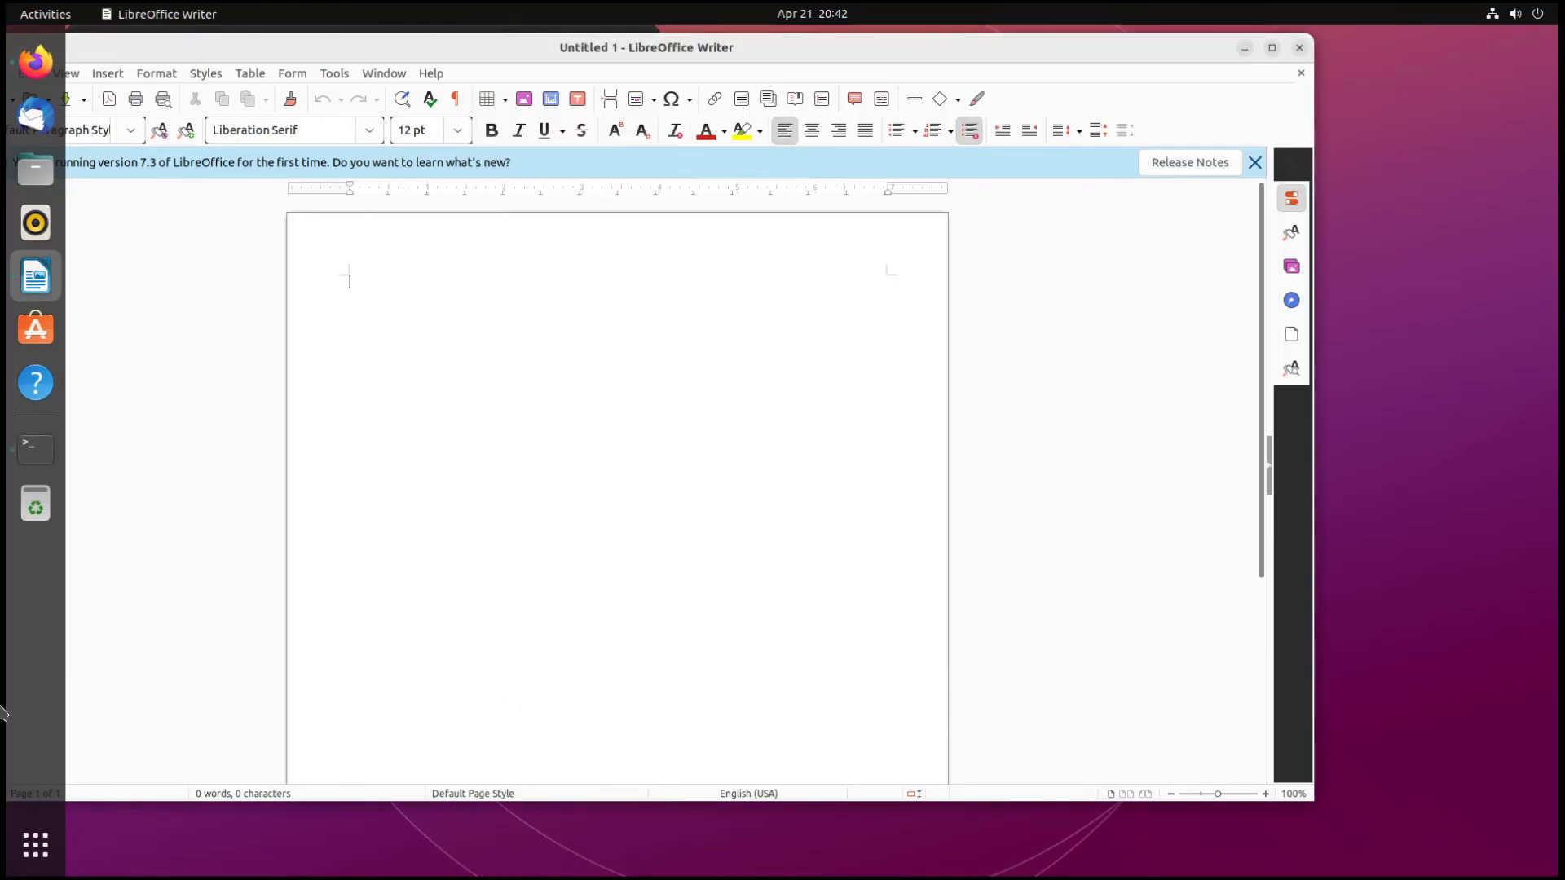
left_click(36, 844)
- Search 'tweak' to launch GNOME Tweaks and go to its Appearance page
type("tweak")
key("Return")
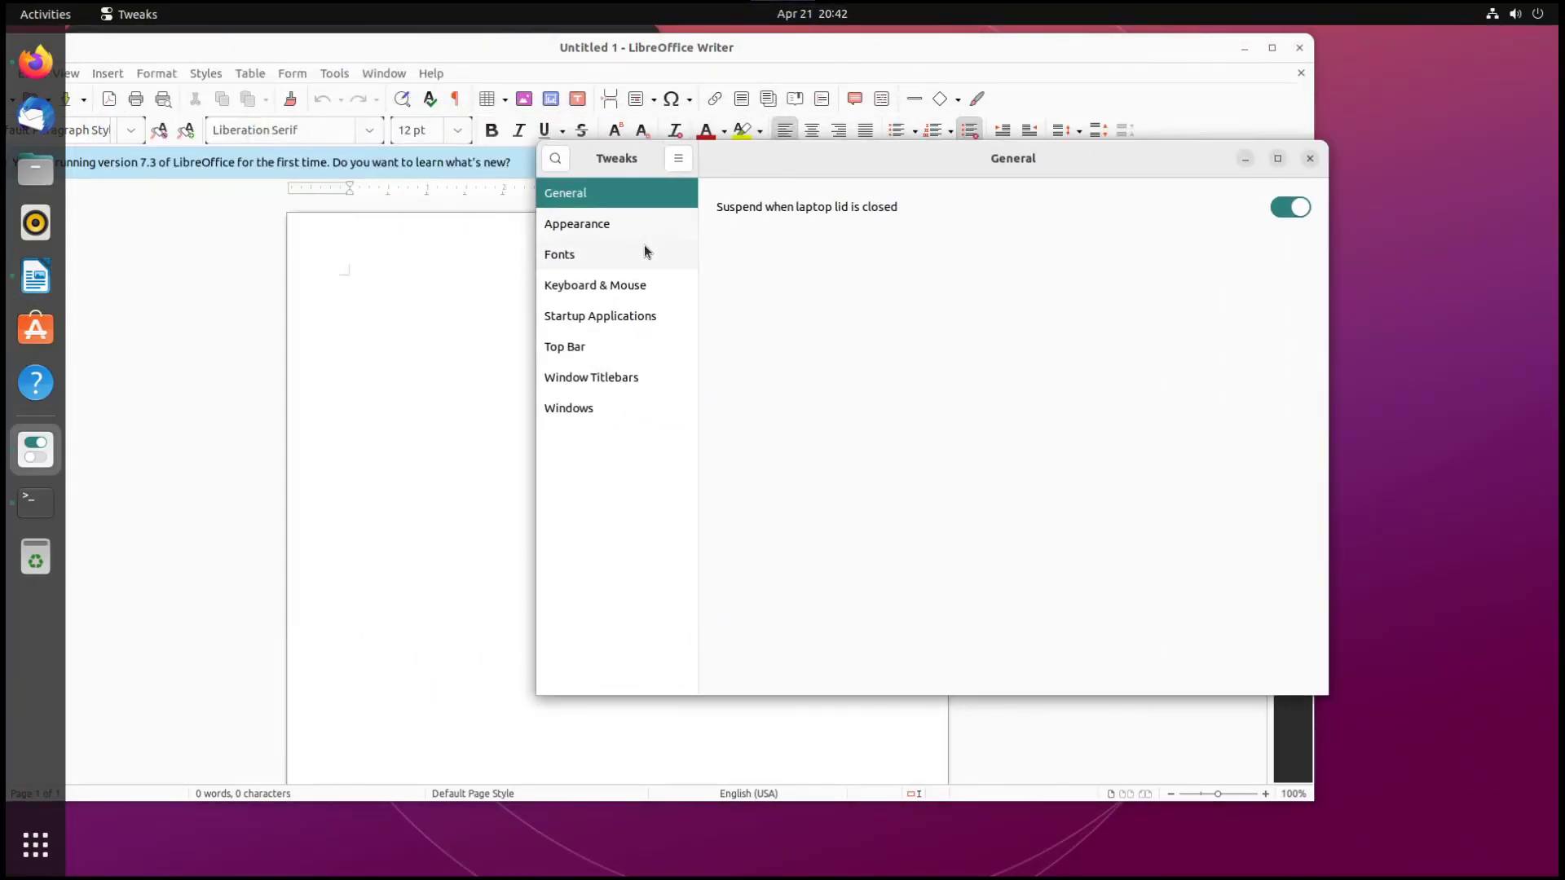
left_click(639, 224)
left_click(1139, 234)
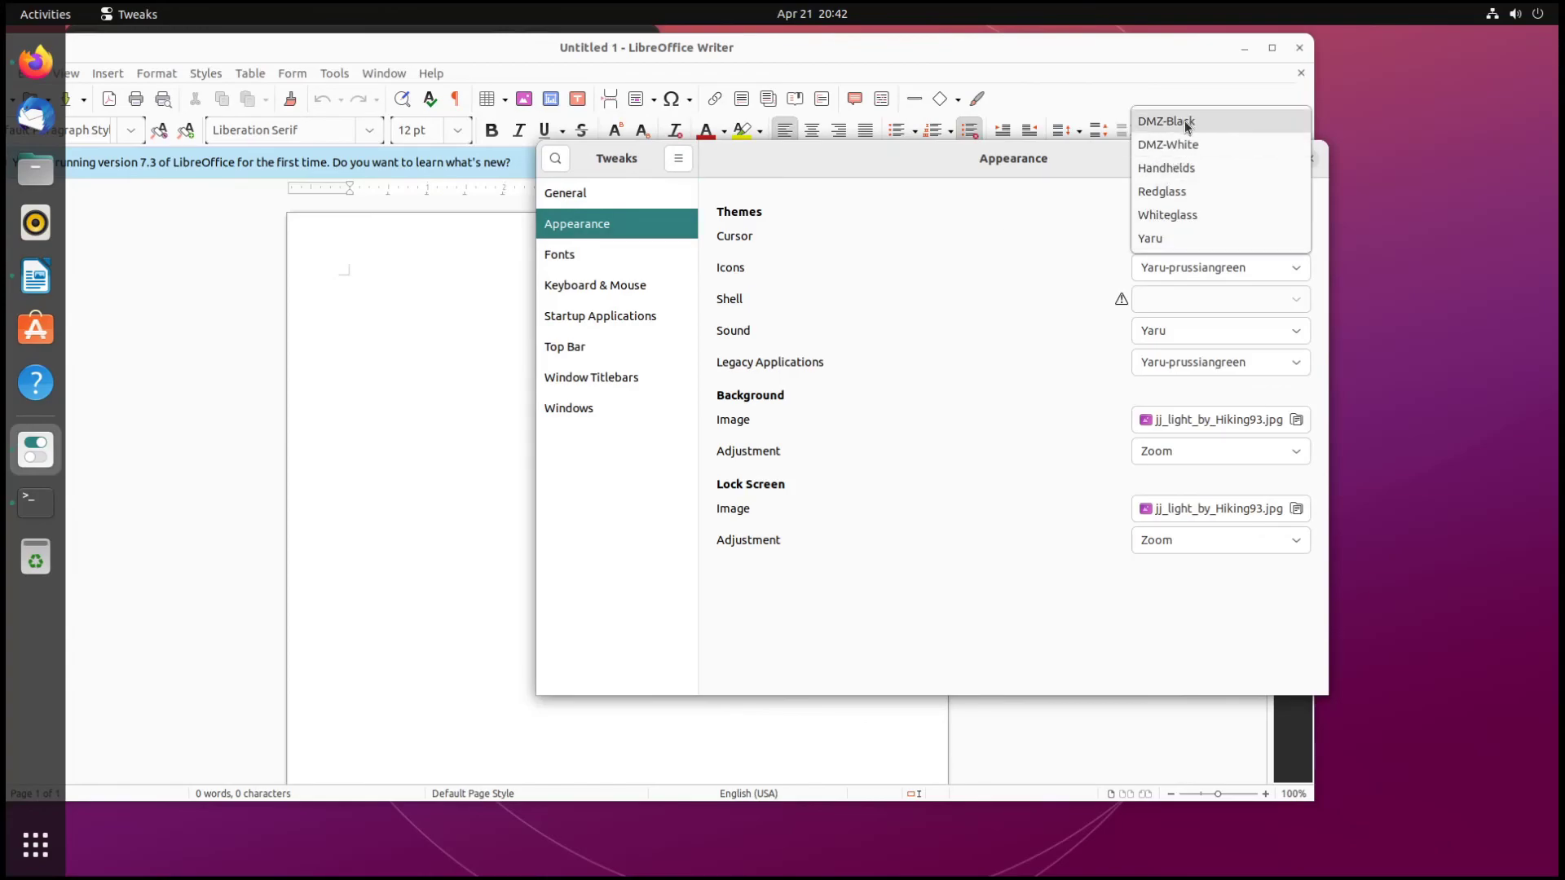
left_click(1245, 49)
left_click(1246, 49)
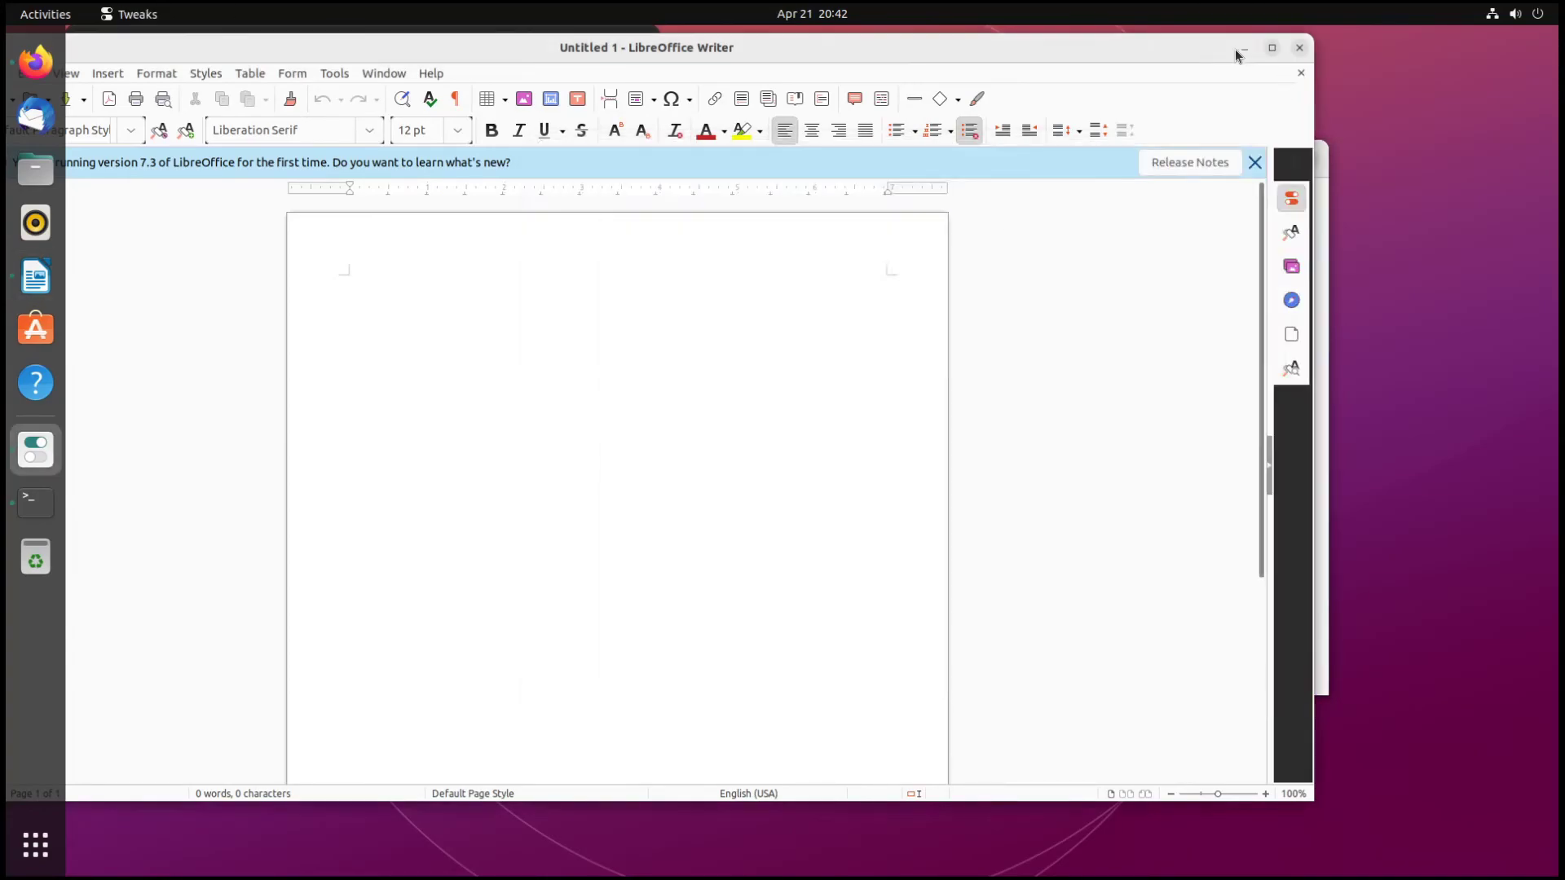
left_click_drag(1159, 154, 1095, 134)
- Set the cursor theme to Yaru, leaving the icon theme unchanged
left_click(1099, 244)
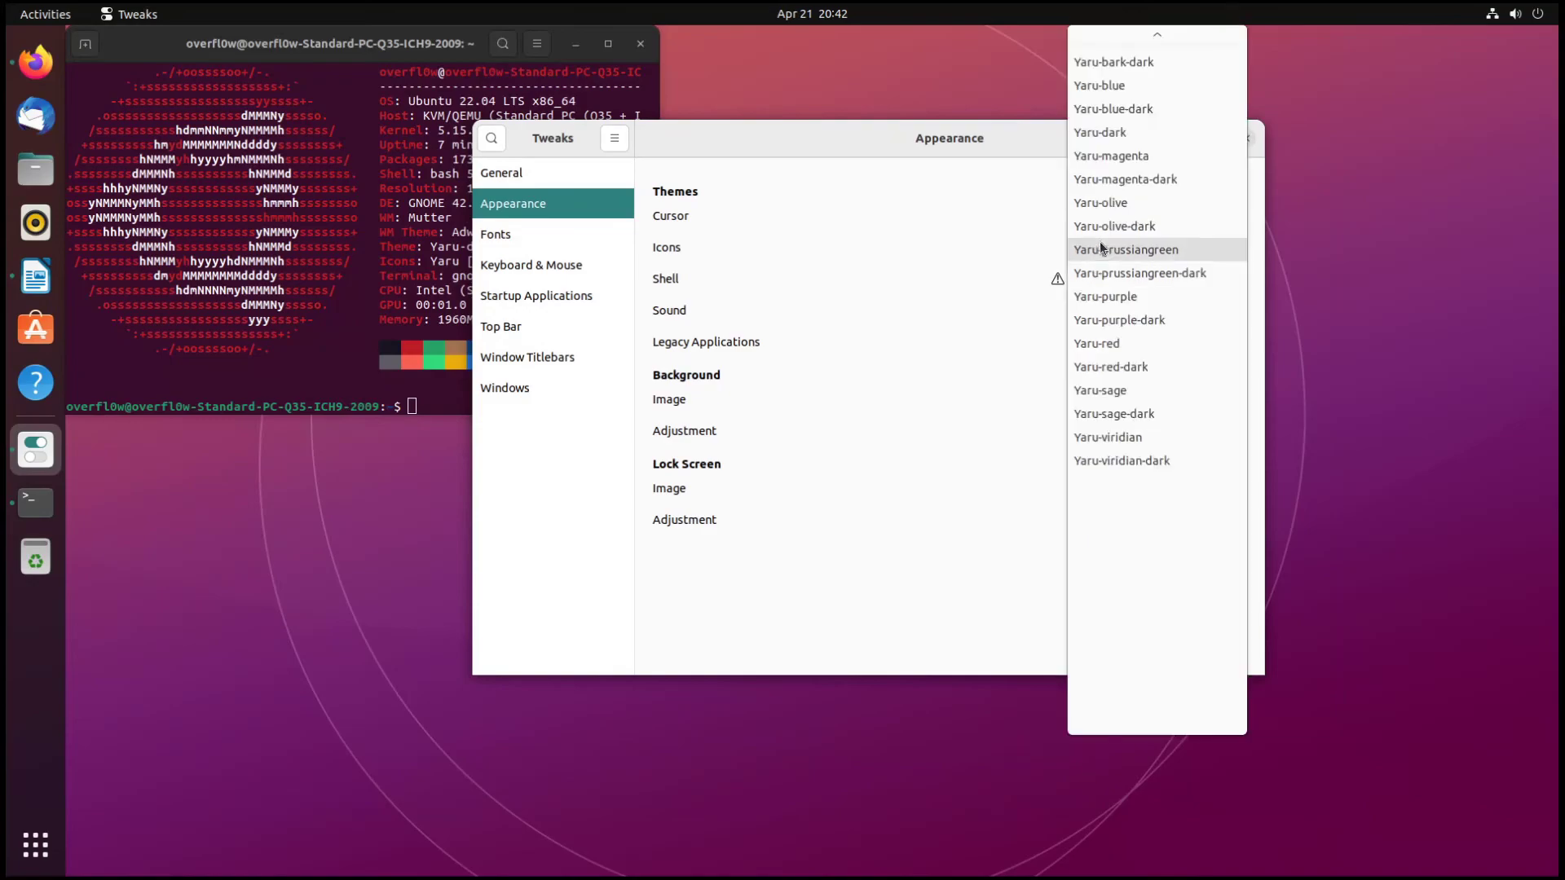
scroll(1133, 334, "up", 1)
scroll(1133, 334, "up", 9)
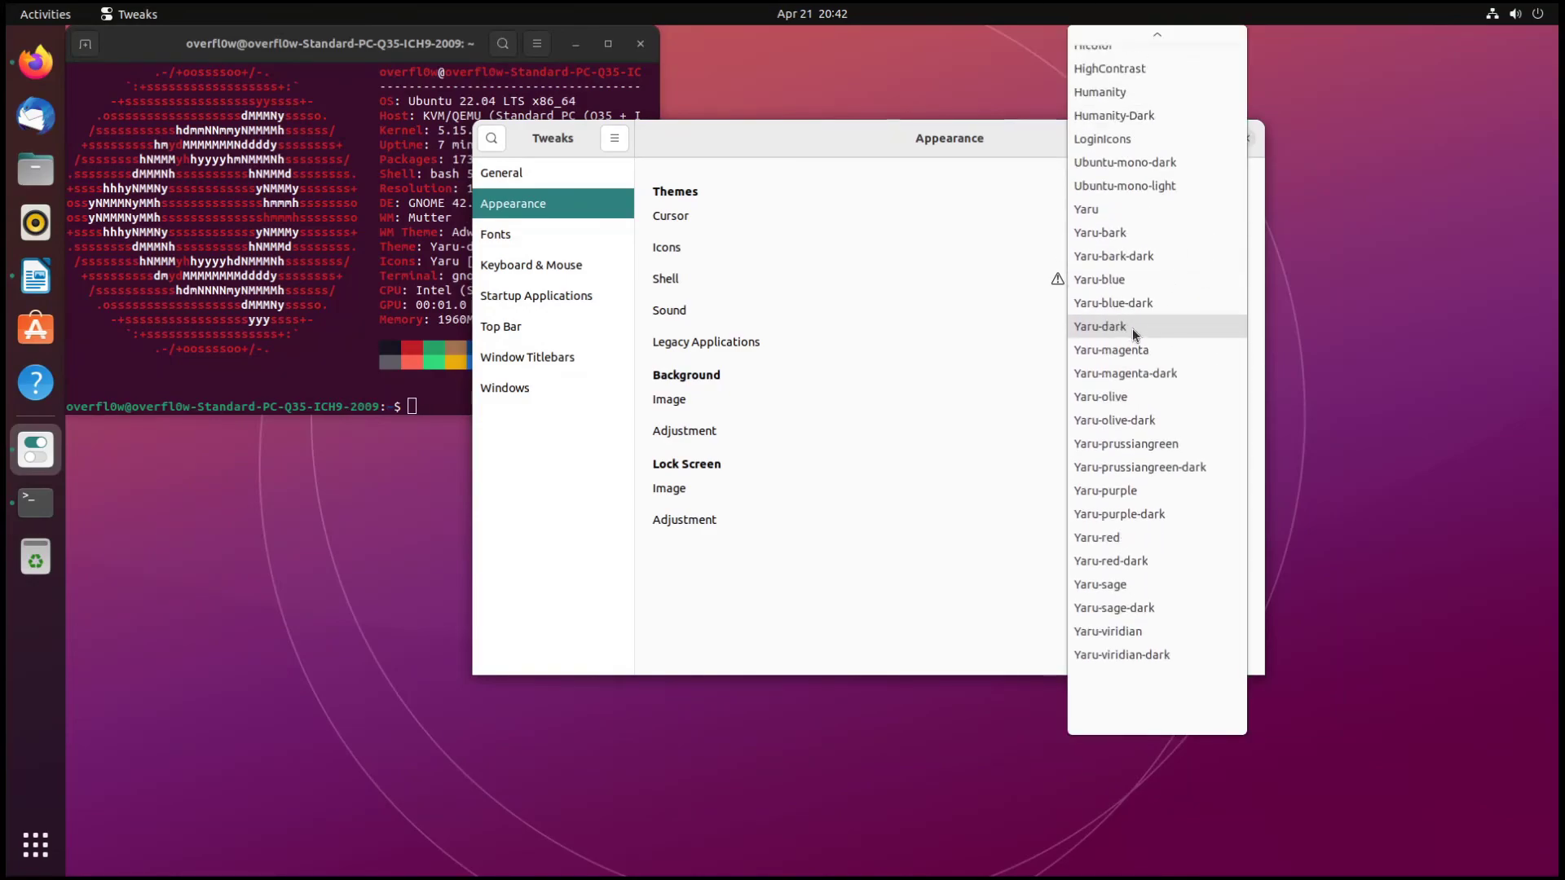
left_click(963, 171)
left_click(1087, 215)
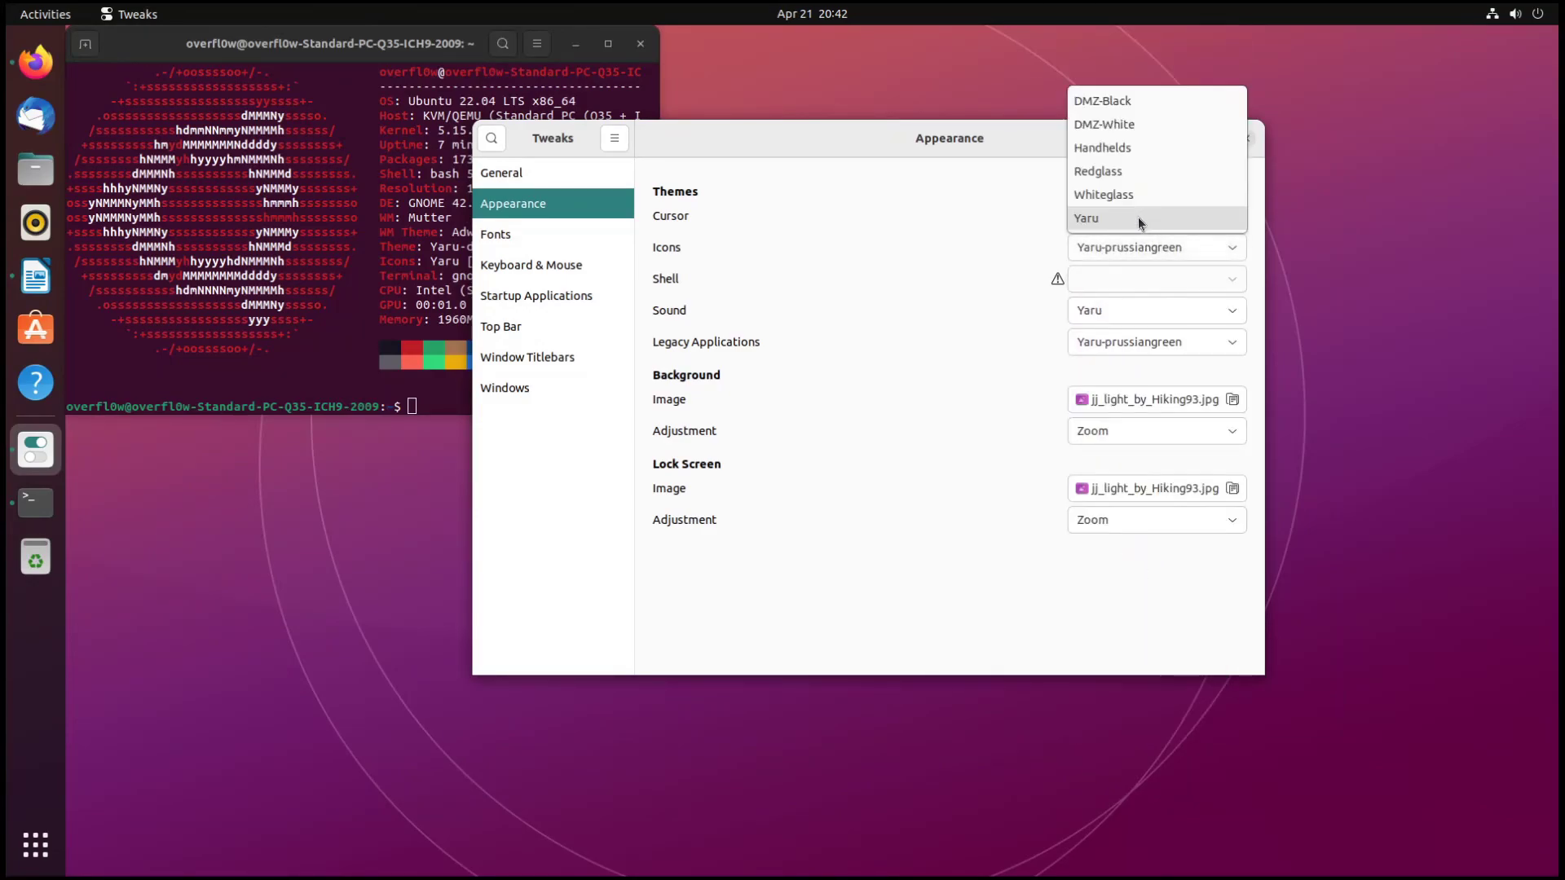
left_click(1119, 217)
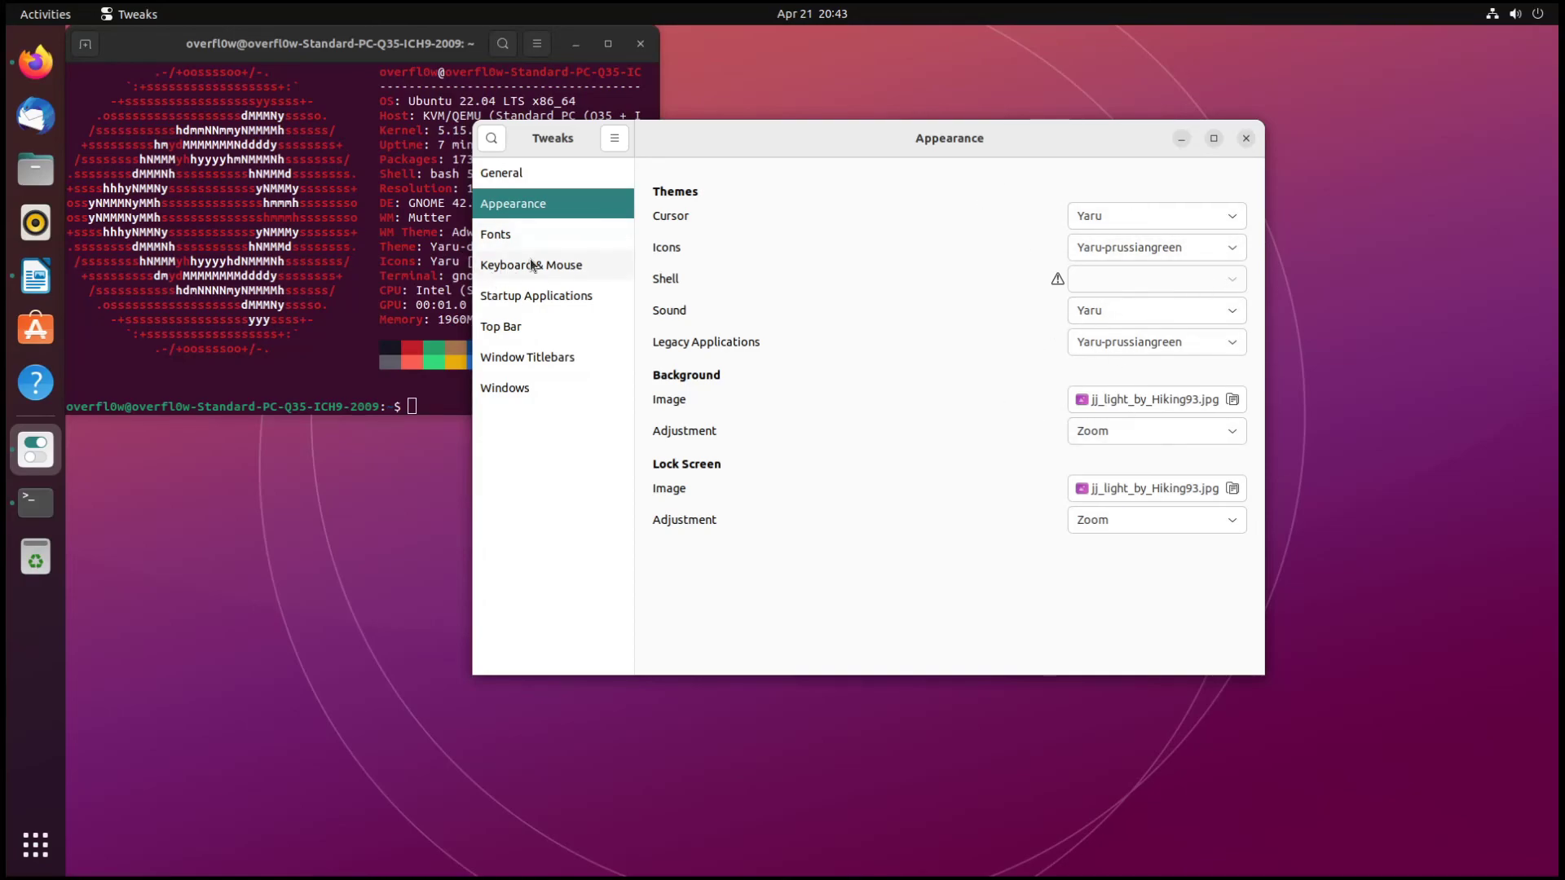
- View the Fonts, Keyboard & Mouse, Top Bar, Titlebars and Windows pages, then close Tweaks and Terminal
left_click(569, 238)
left_click(546, 267)
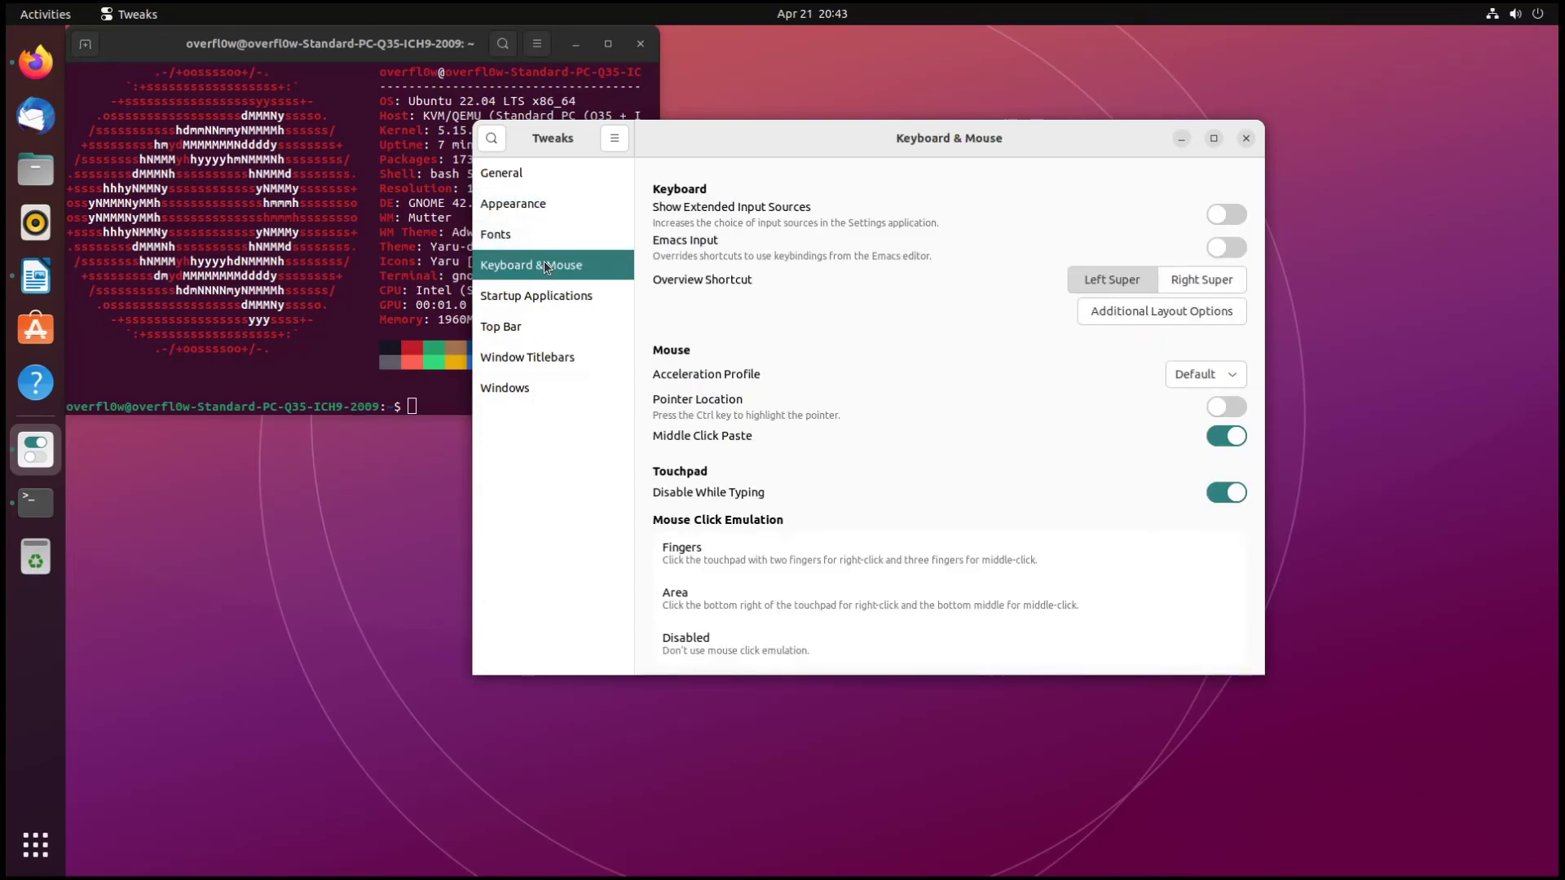
left_click(551, 327)
left_click(551, 359)
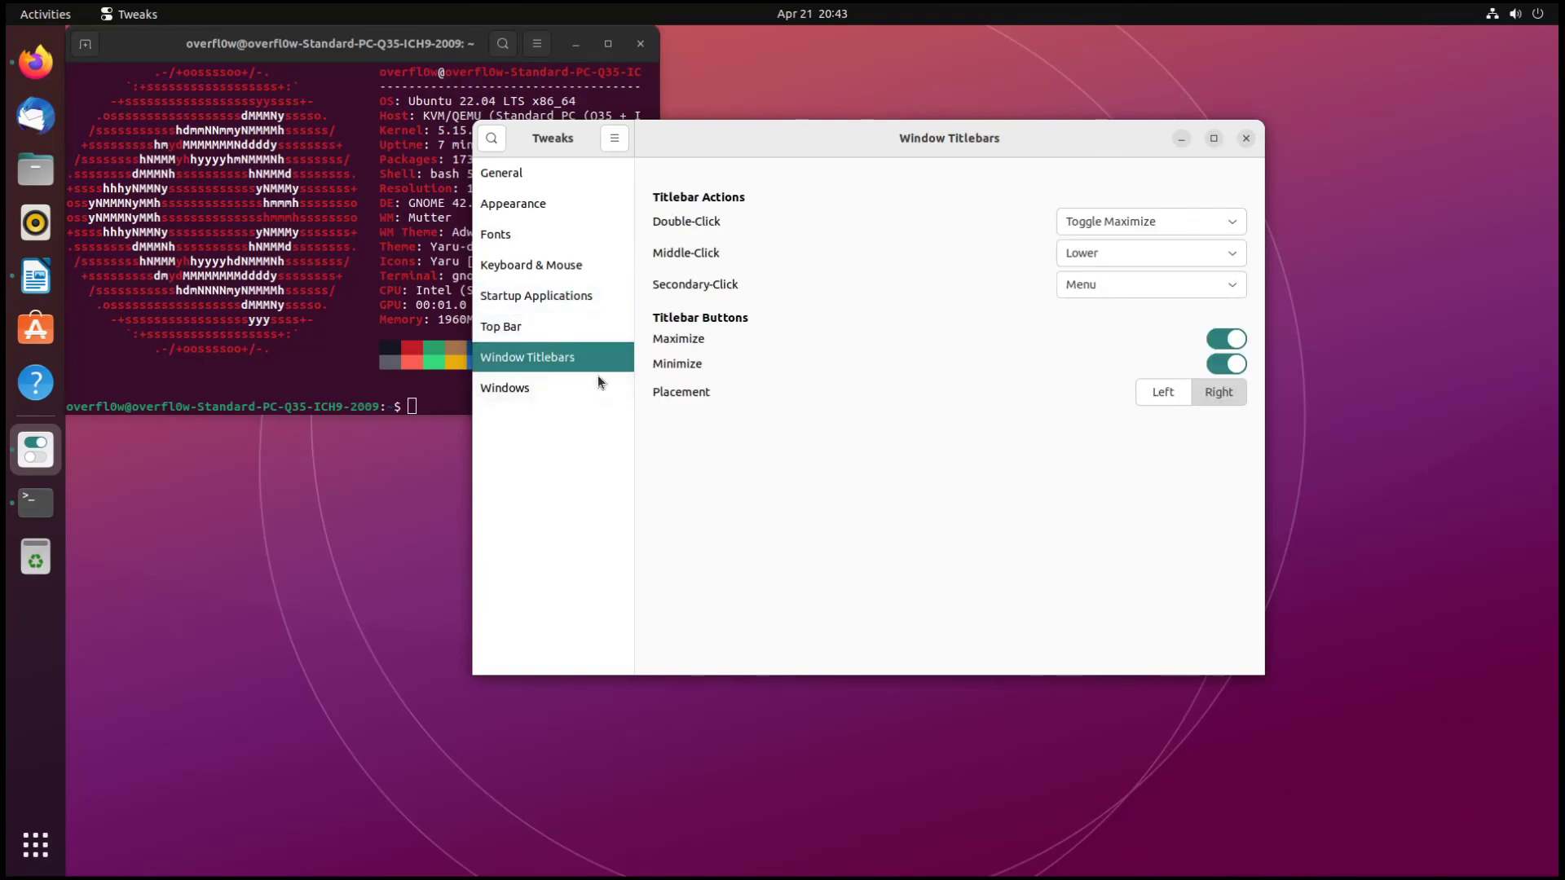
left_click(571, 388)
left_click(1246, 138)
left_click(640, 43)
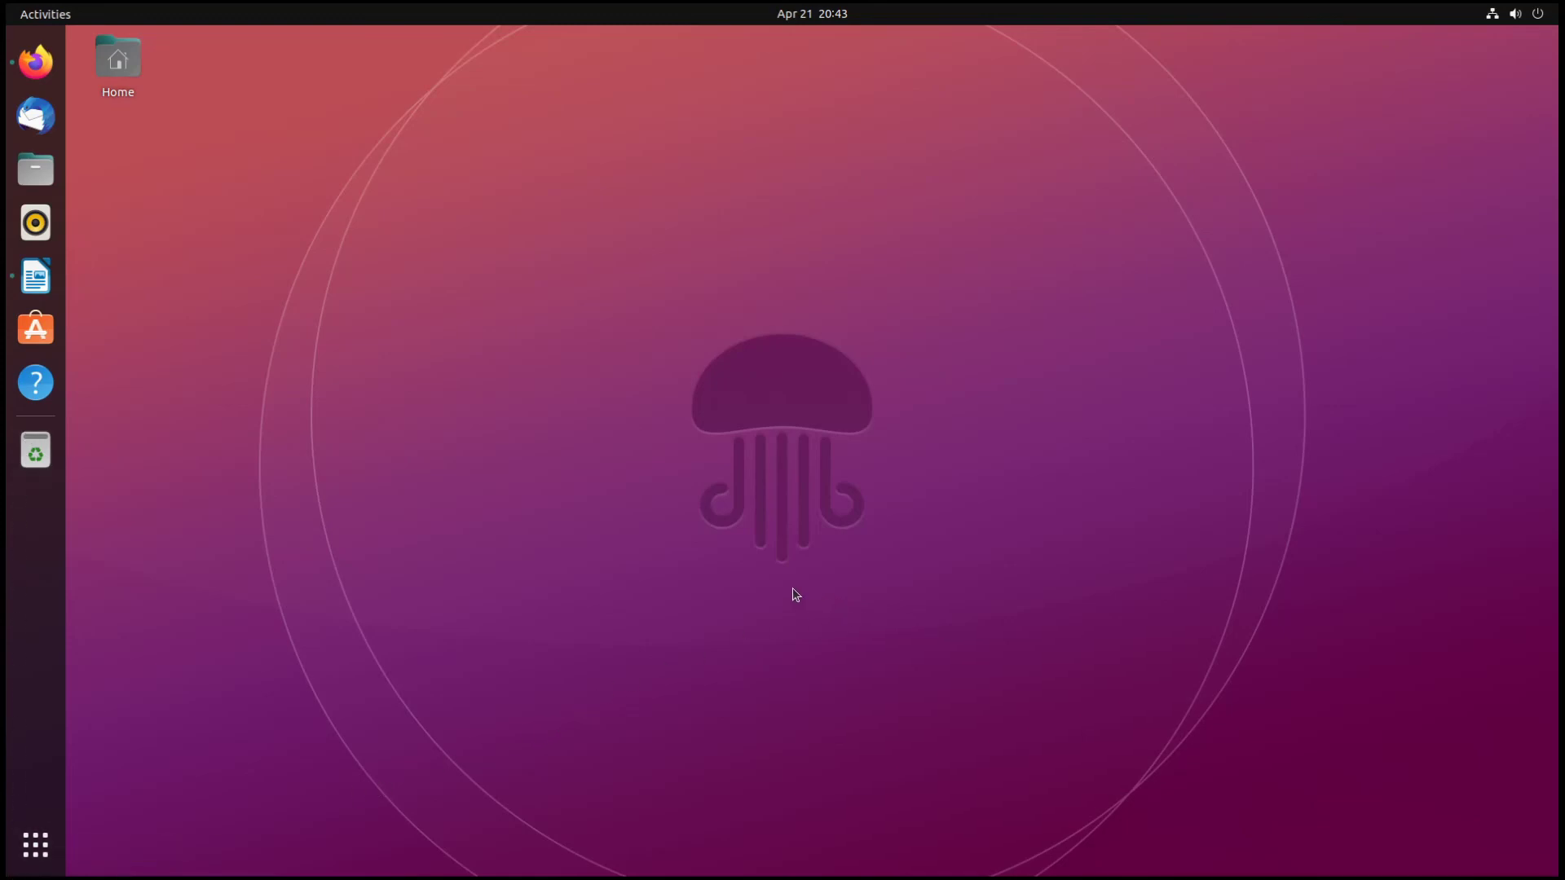
- Browse the app grid and system menu, then take the VM display out of fullscreen
left_click(36, 844)
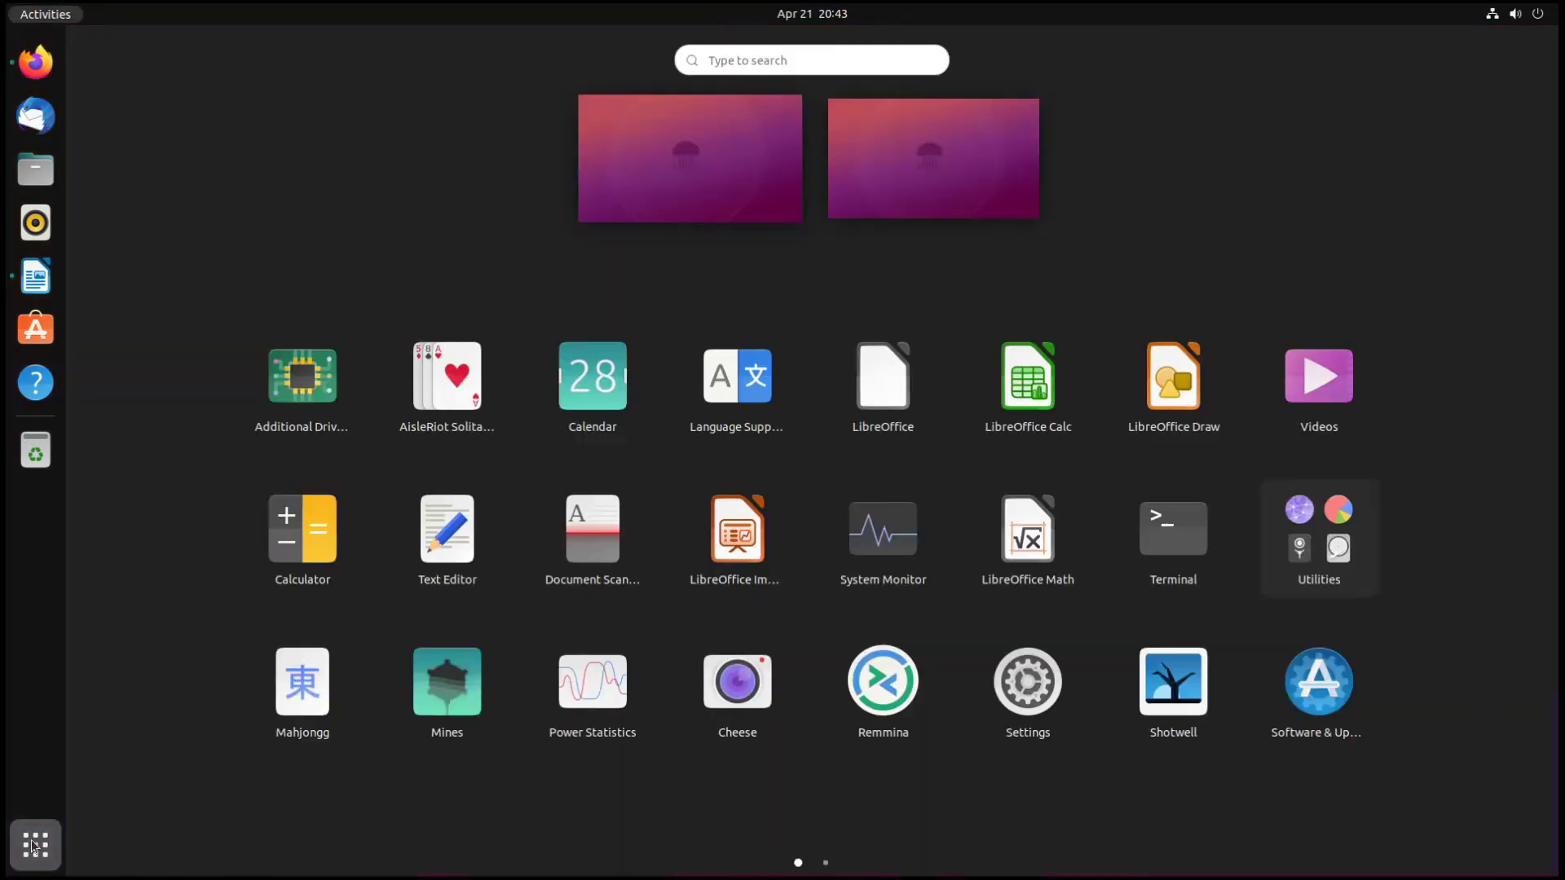
scroll(737, 538, "down", 1)
scroll(890, 477, "up", 1)
left_click(1496, 17)
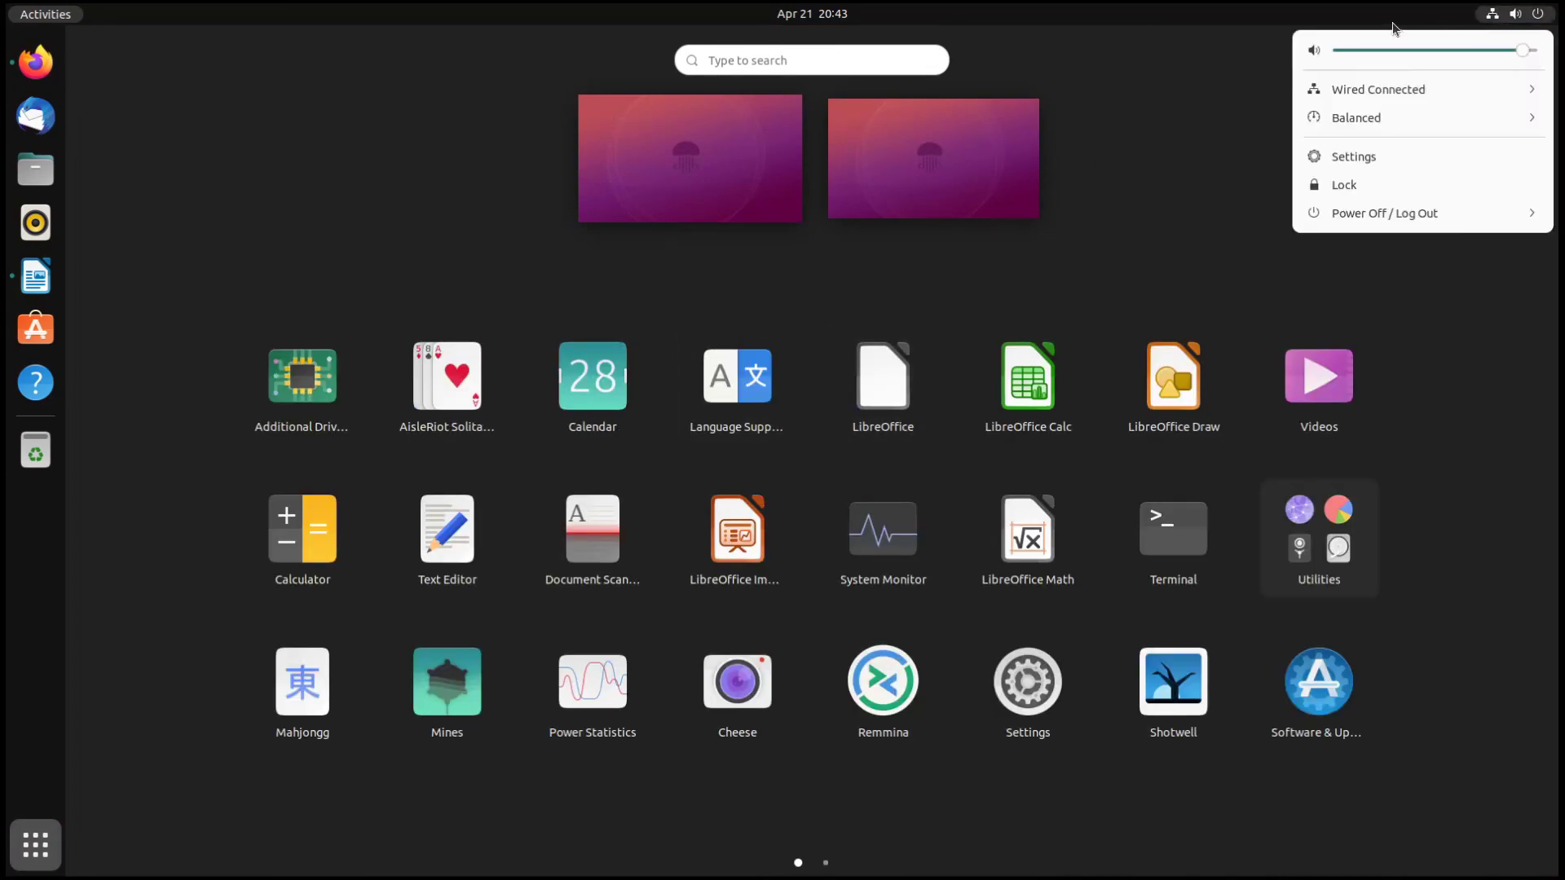
left_click(855, 27)
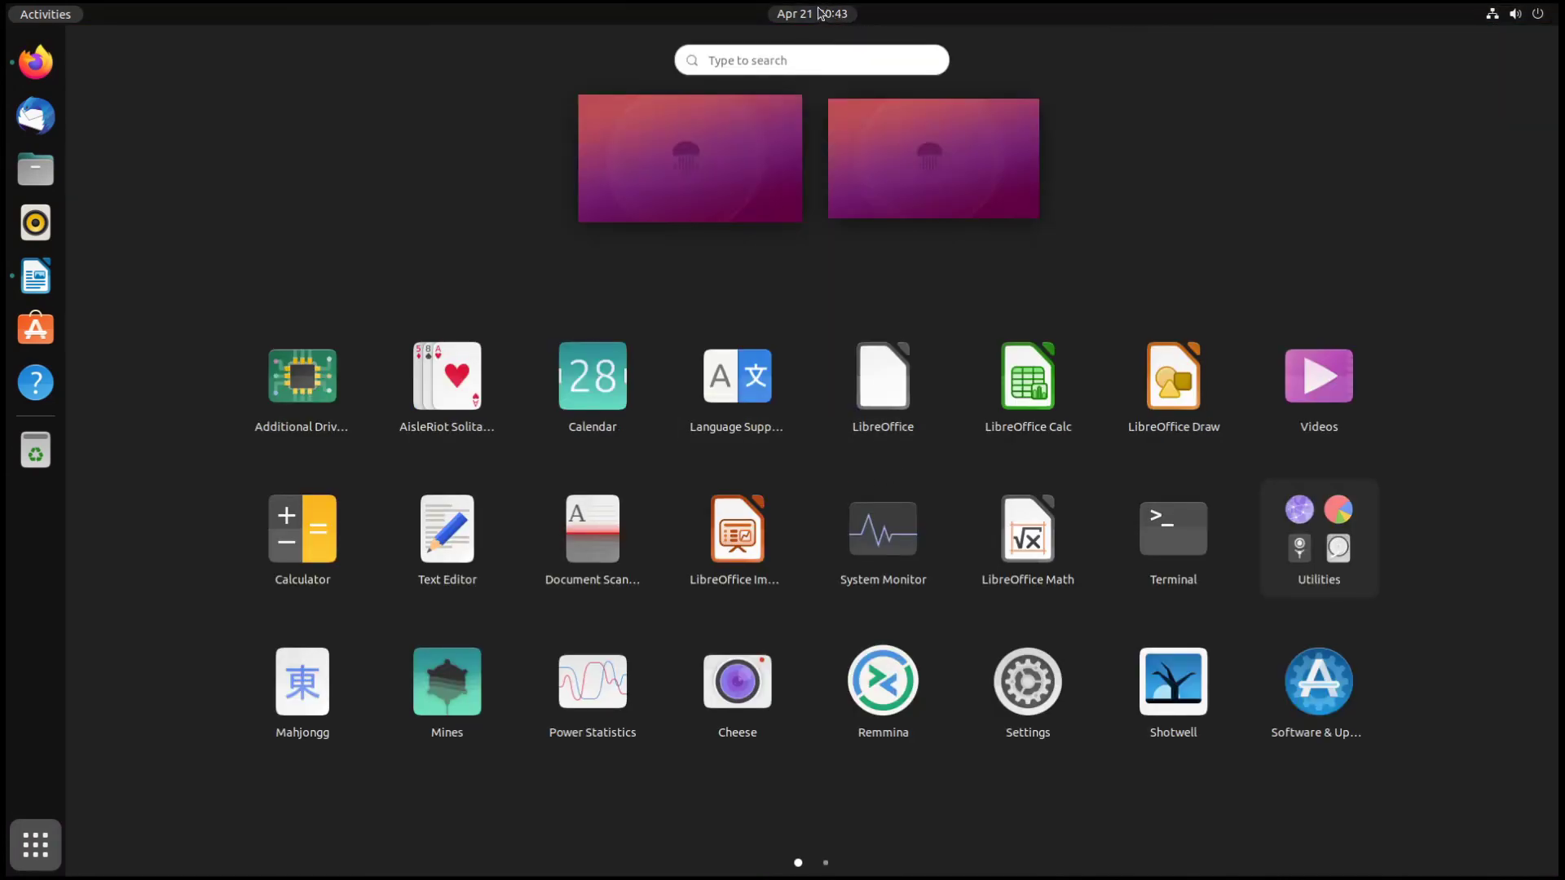
left_click(49, 14)
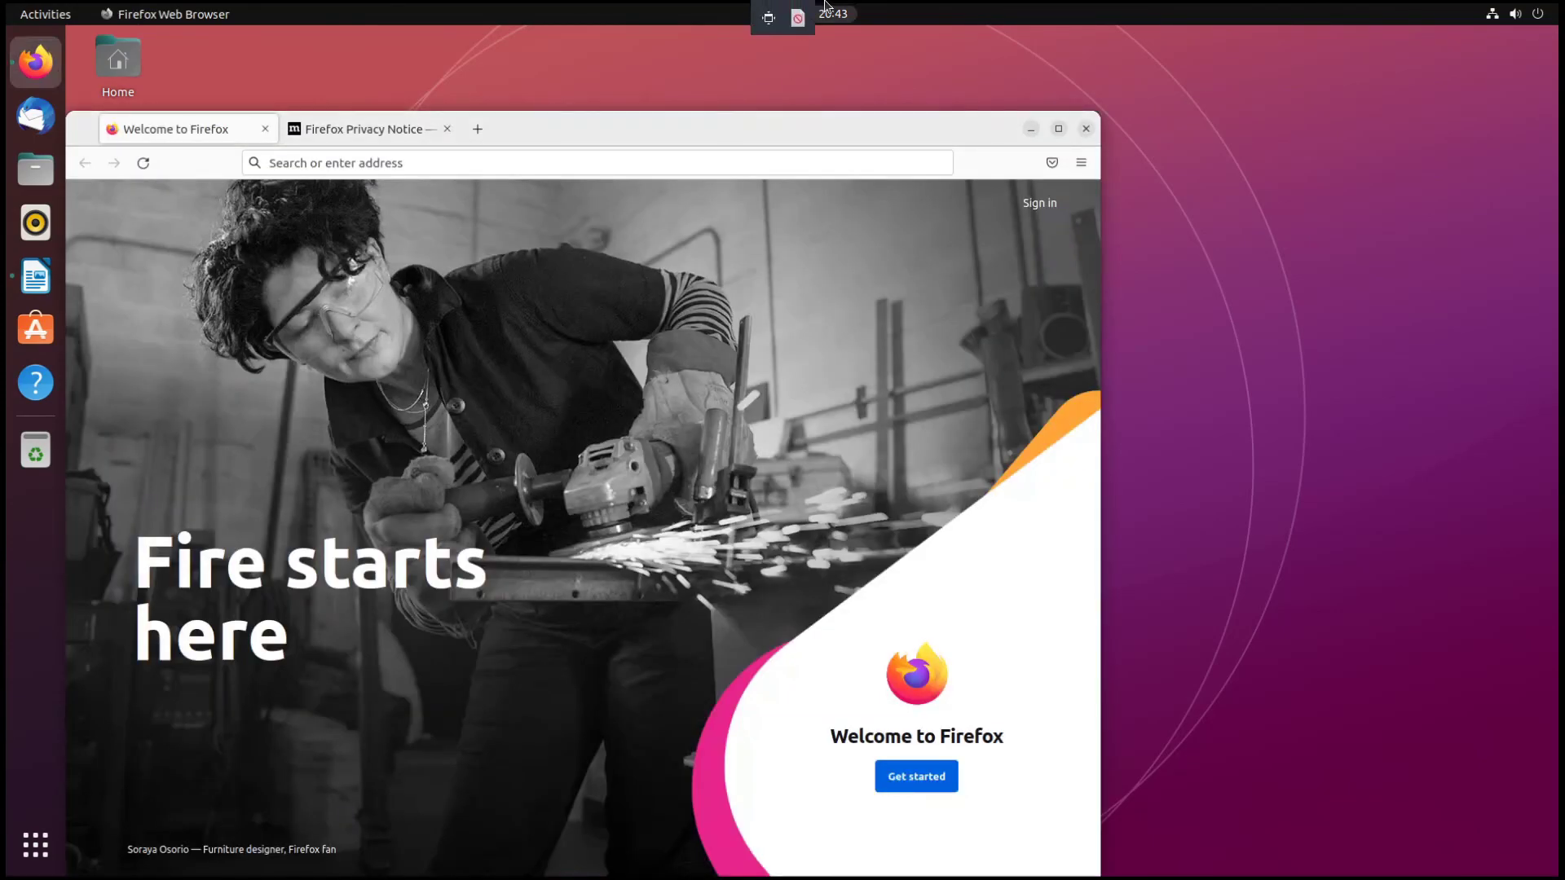
left_click(768, 17)
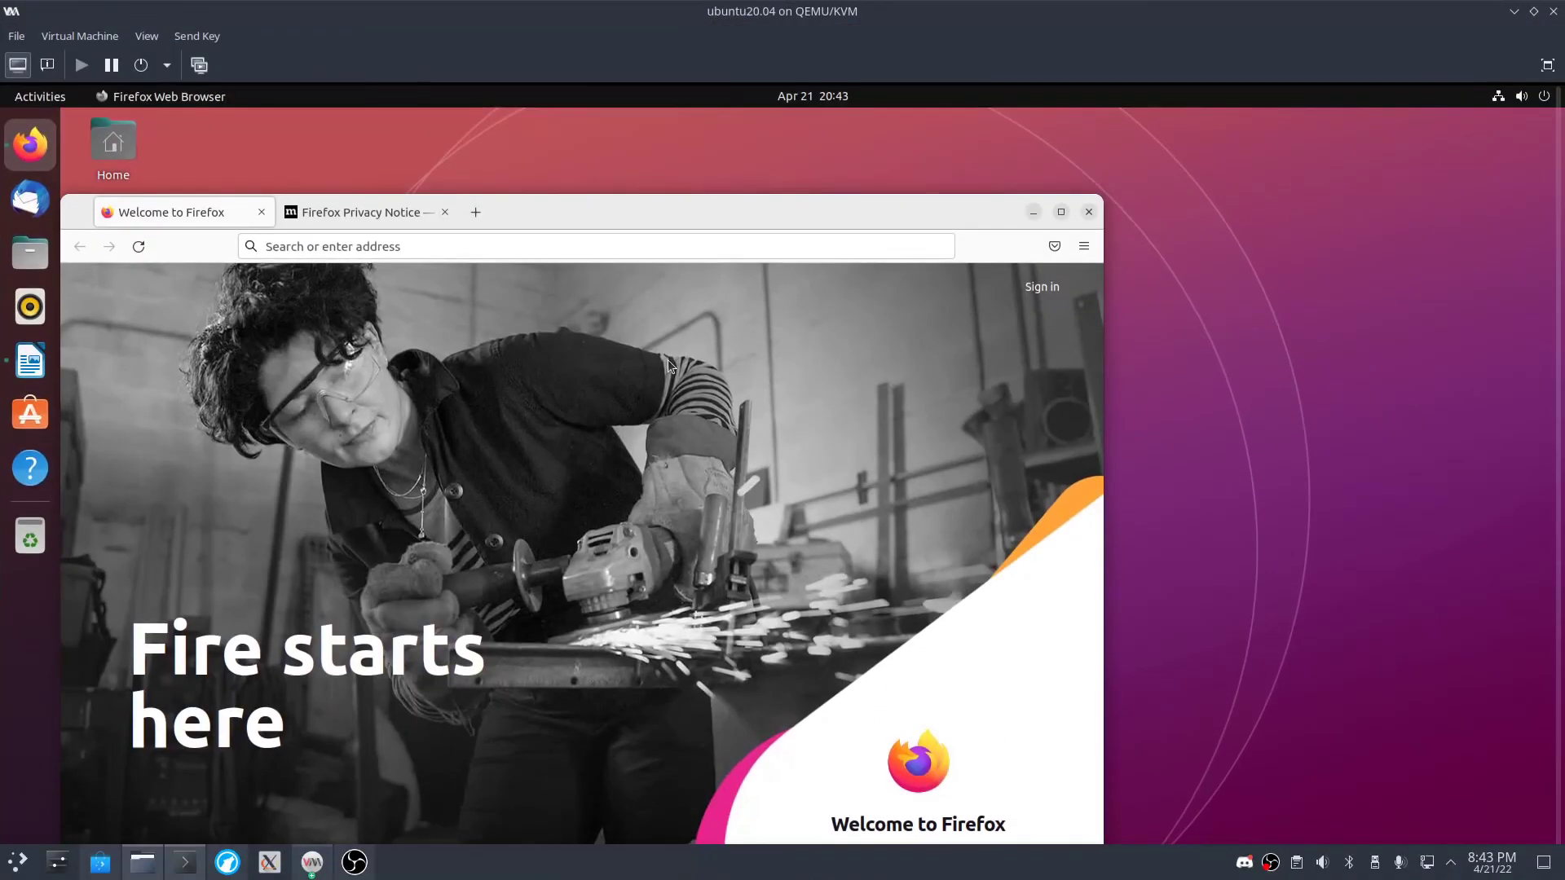
- Hide the VM window and run neofetch in Konsole to show the KDE neon host summary
left_click(1516, 11)
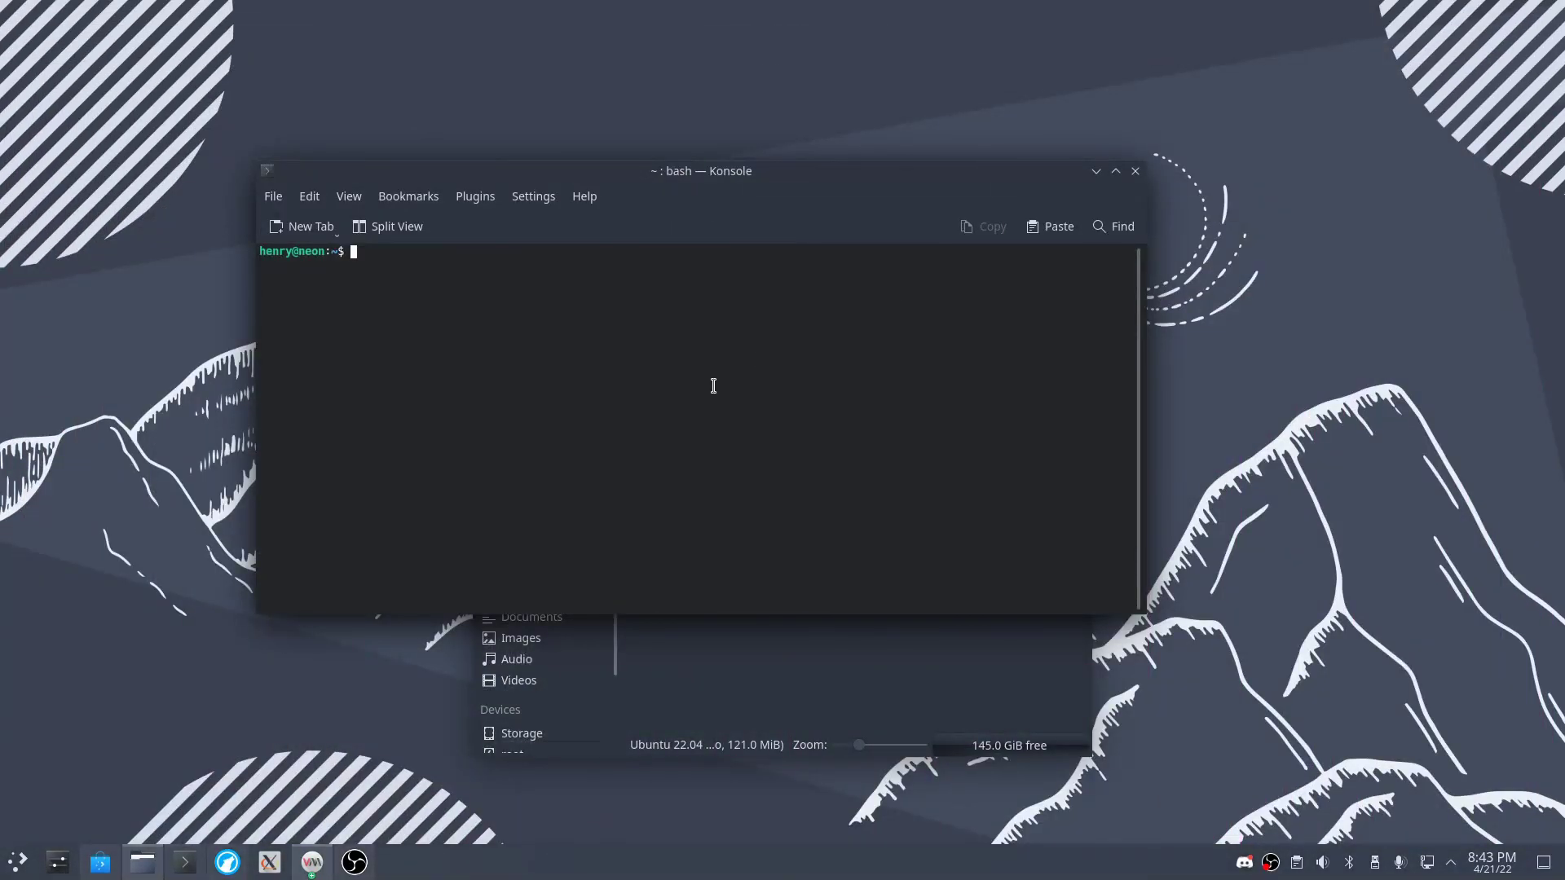
type("h")
key("Return")
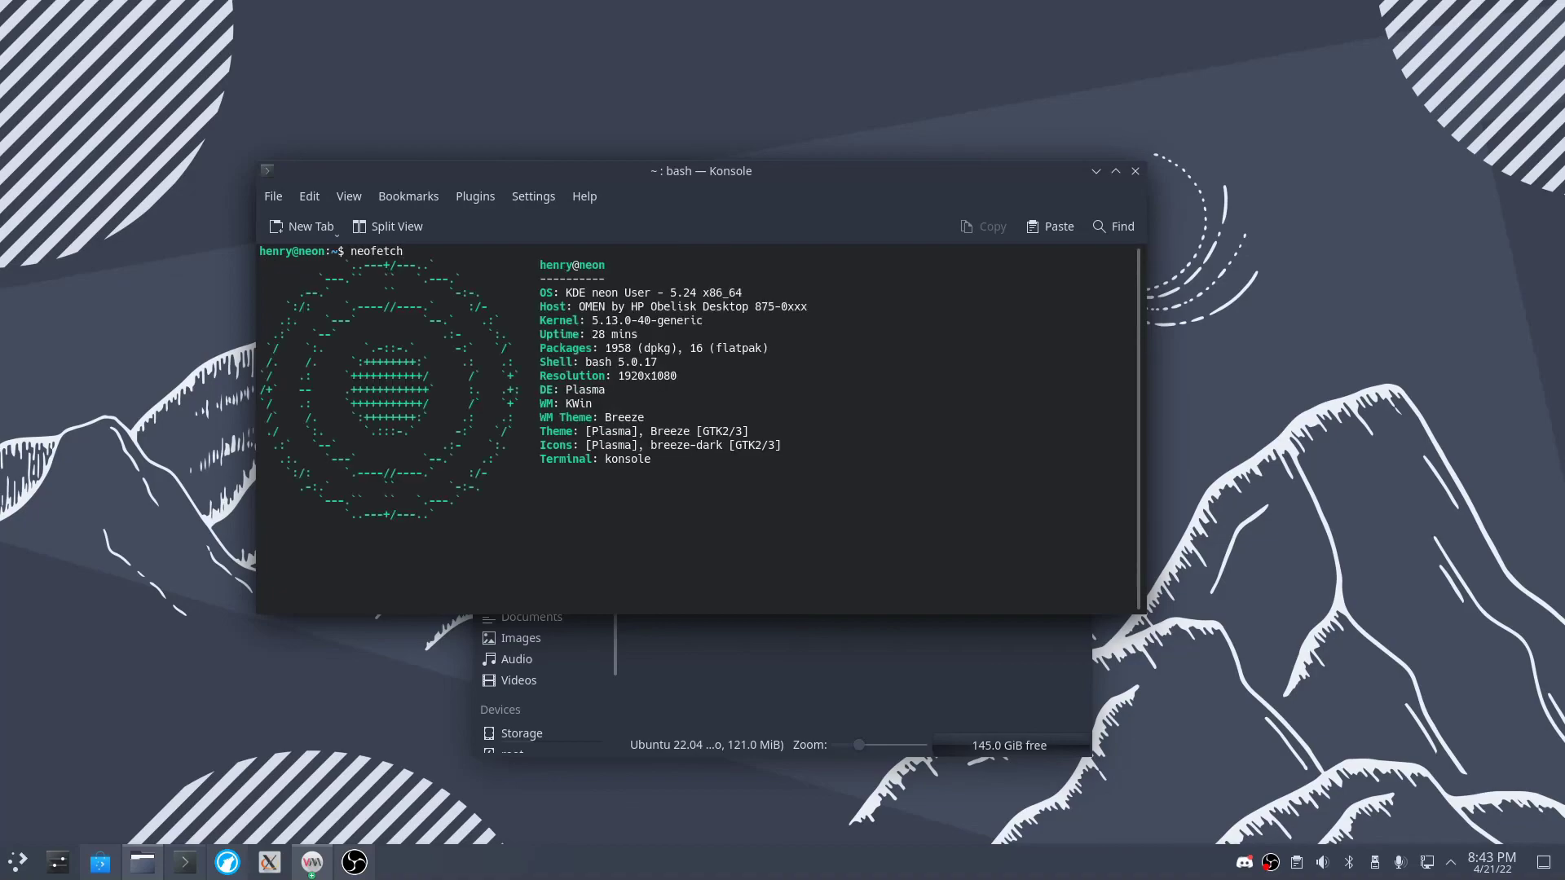
left_click_drag(511, 283, 870, 472)
left_click(816, 451)
left_click_drag(737, 516, 288, 273)
left_click(293, 259)
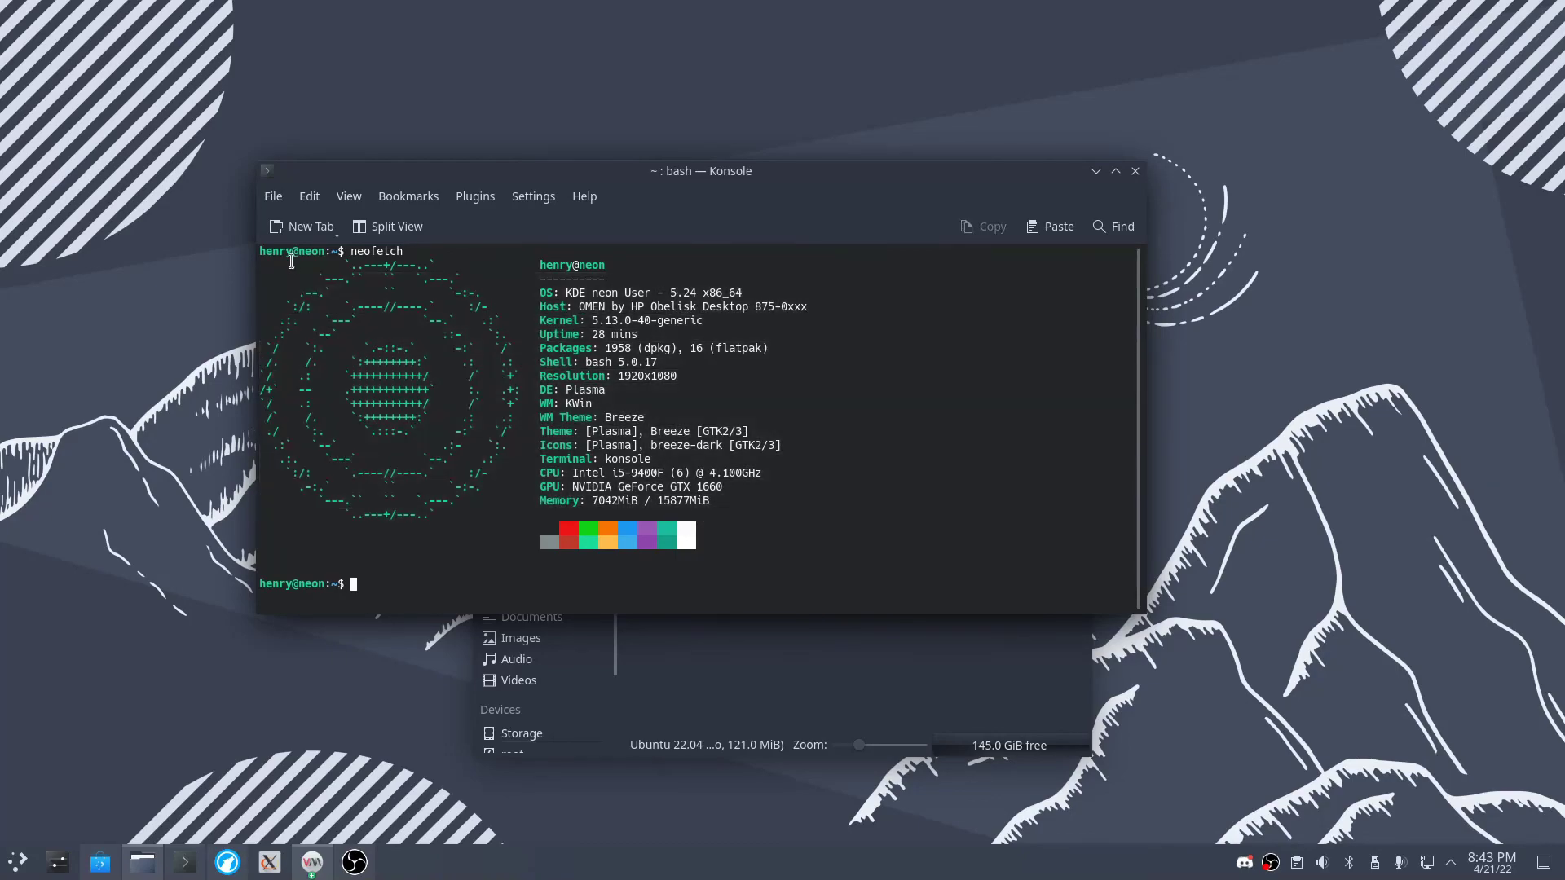
- Close the file manager and Virtual Machine Manager, then open a new OBS window
left_click_drag(745, 181, 1224, 147)
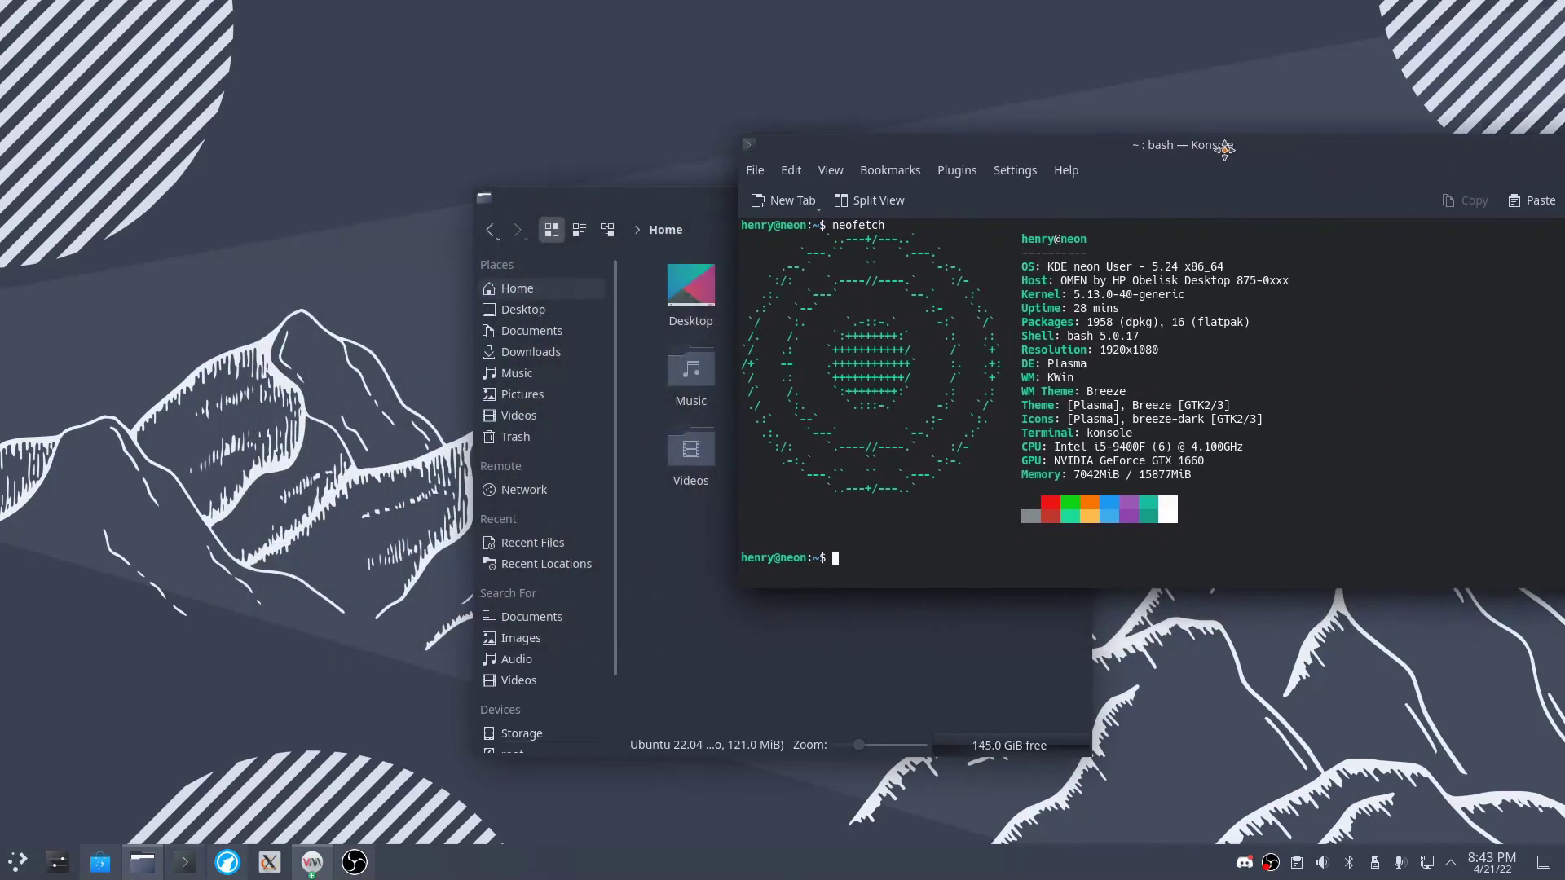
left_click(650, 204)
left_click(1082, 201)
left_click_drag(1118, 164, 463, 134)
left_click(744, 617)
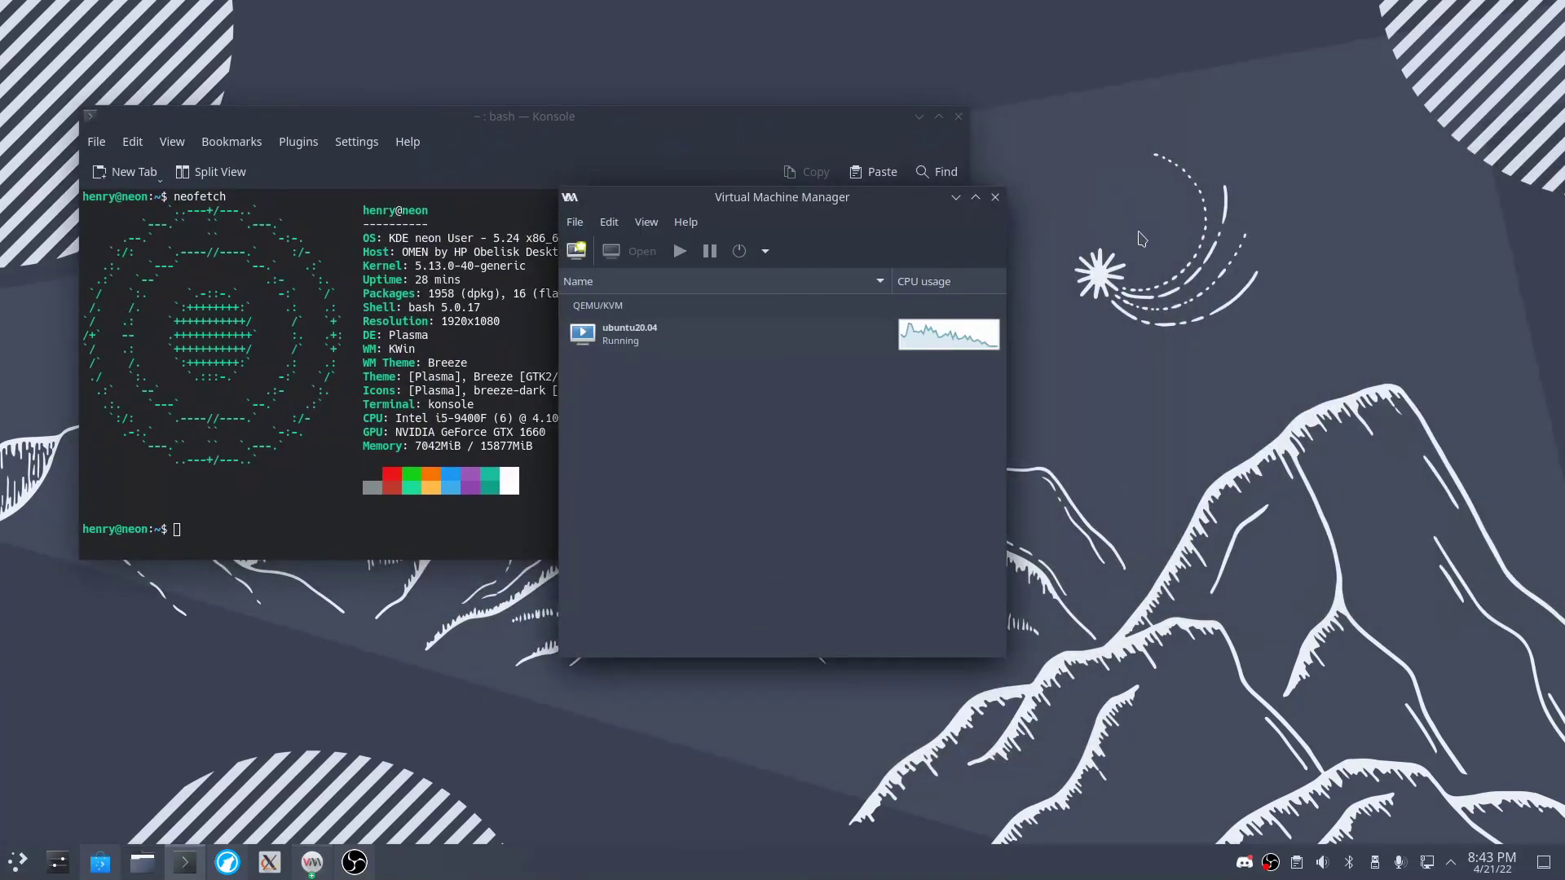
left_click(996, 198)
right_click(314, 866)
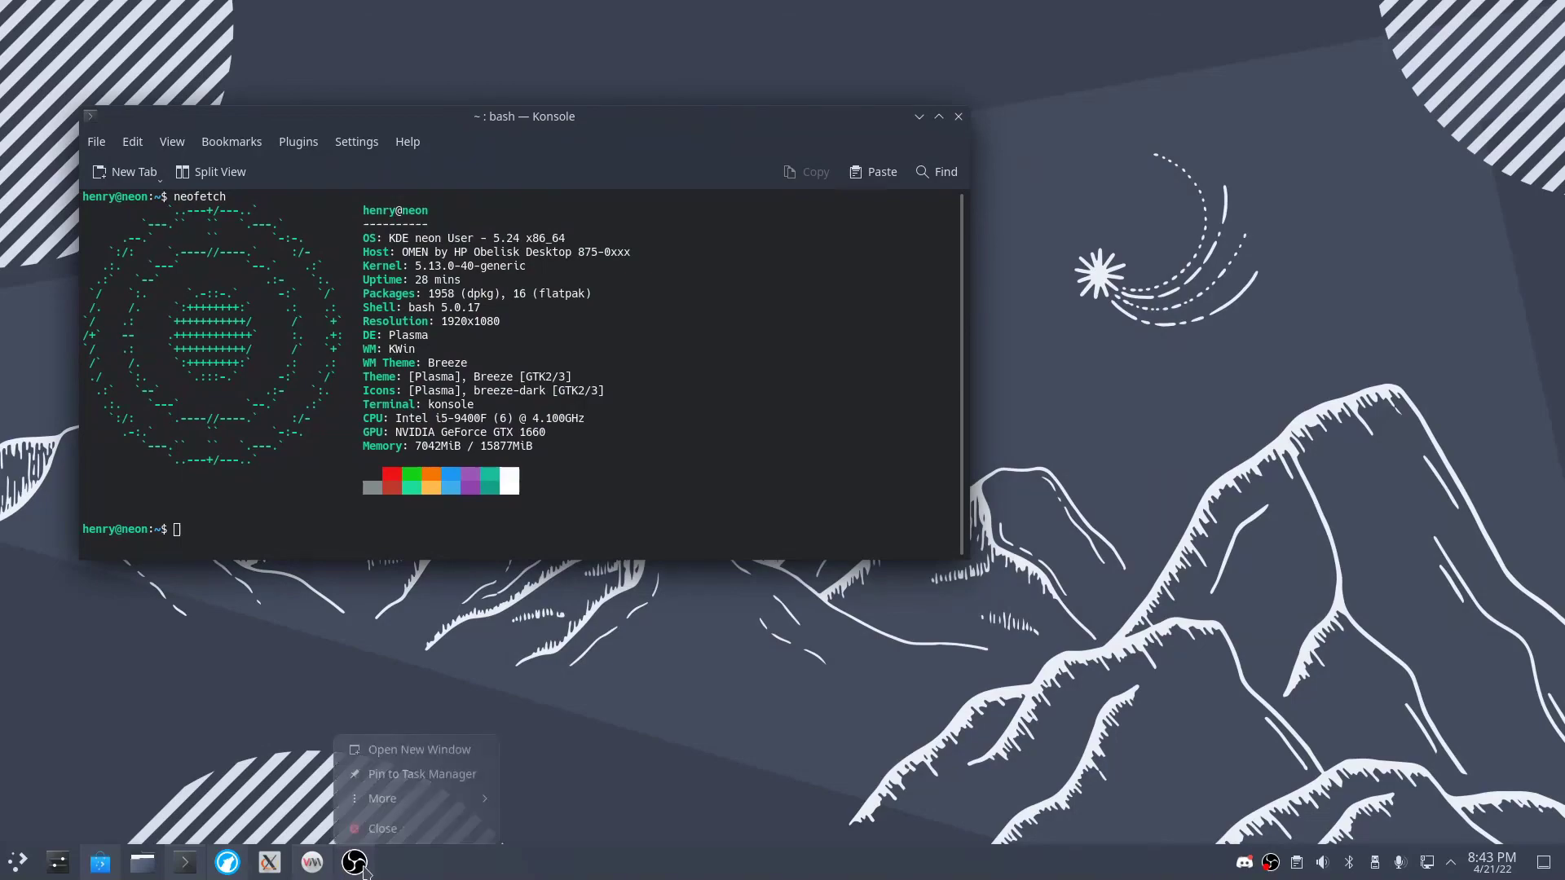
left_click(416, 749)
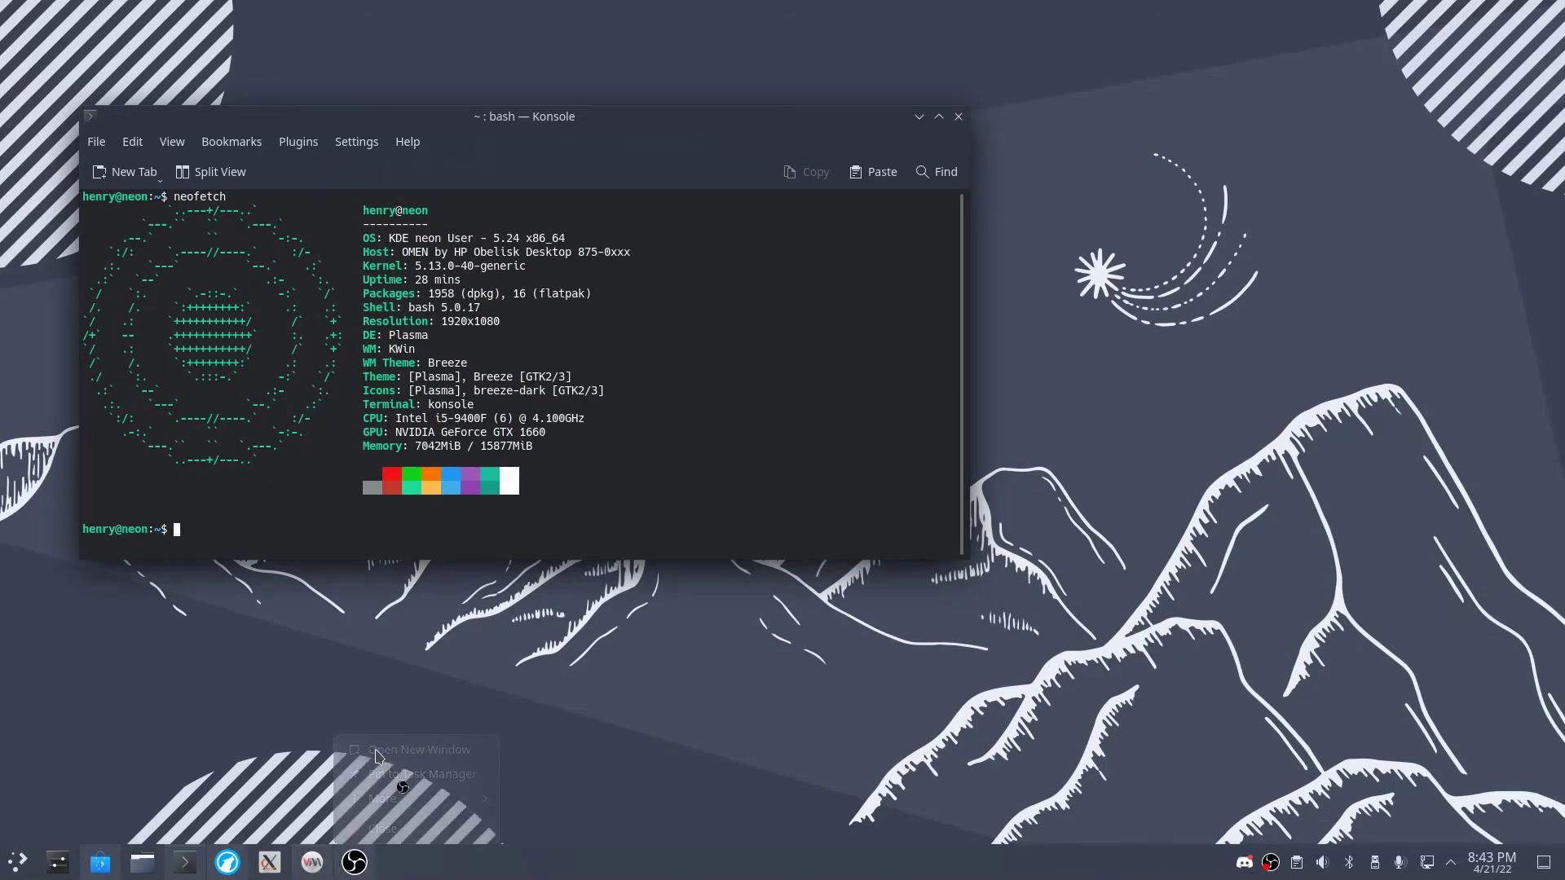